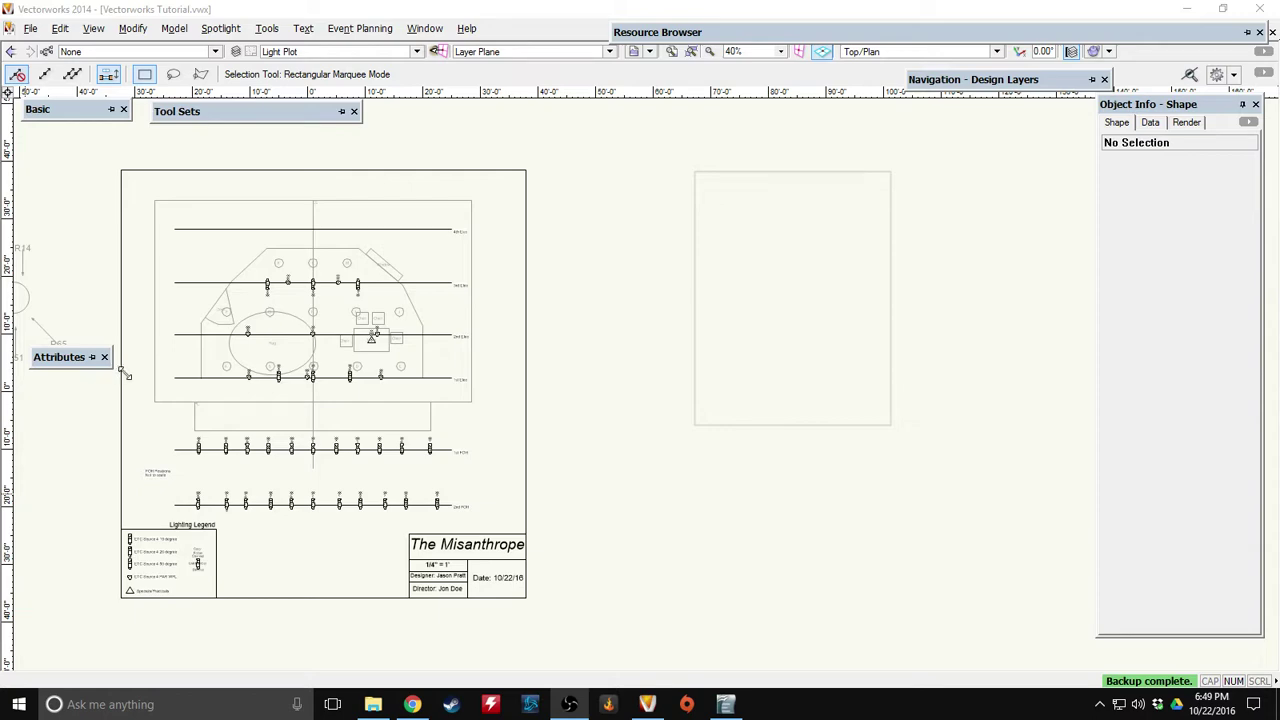
# Create a new design layer named Magic Sheet.
pyautogui.moveTo(107, 434)
pyautogui.mouseDown(button='middle')
pyautogui.moveTo(254, 456)
pyautogui.moveTo(321, 309)
pyautogui.moveTo(354, 349)
pyautogui.moveTo(425, 280)
pyautogui.mouseUp(button='middle')
pyautogui.scroll(2, 262, 430)
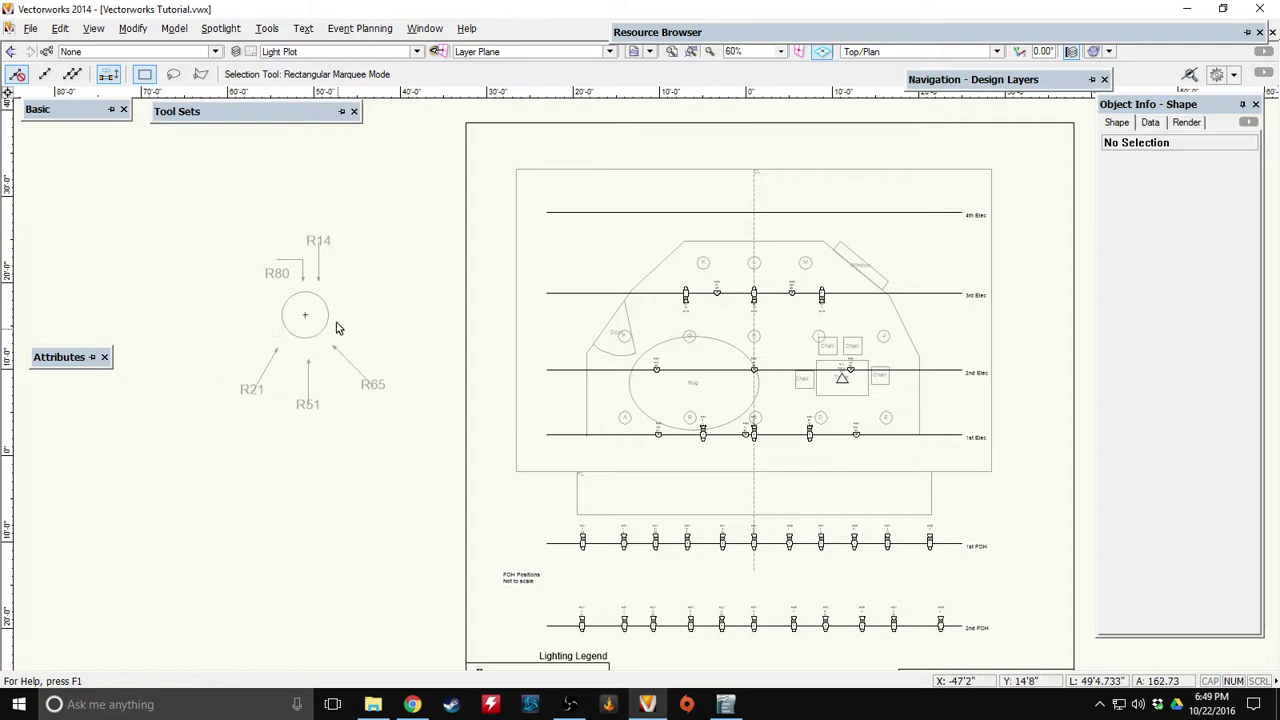
pyautogui.moveTo(372, 315); pyautogui.dragTo(246, 289, button='middle')
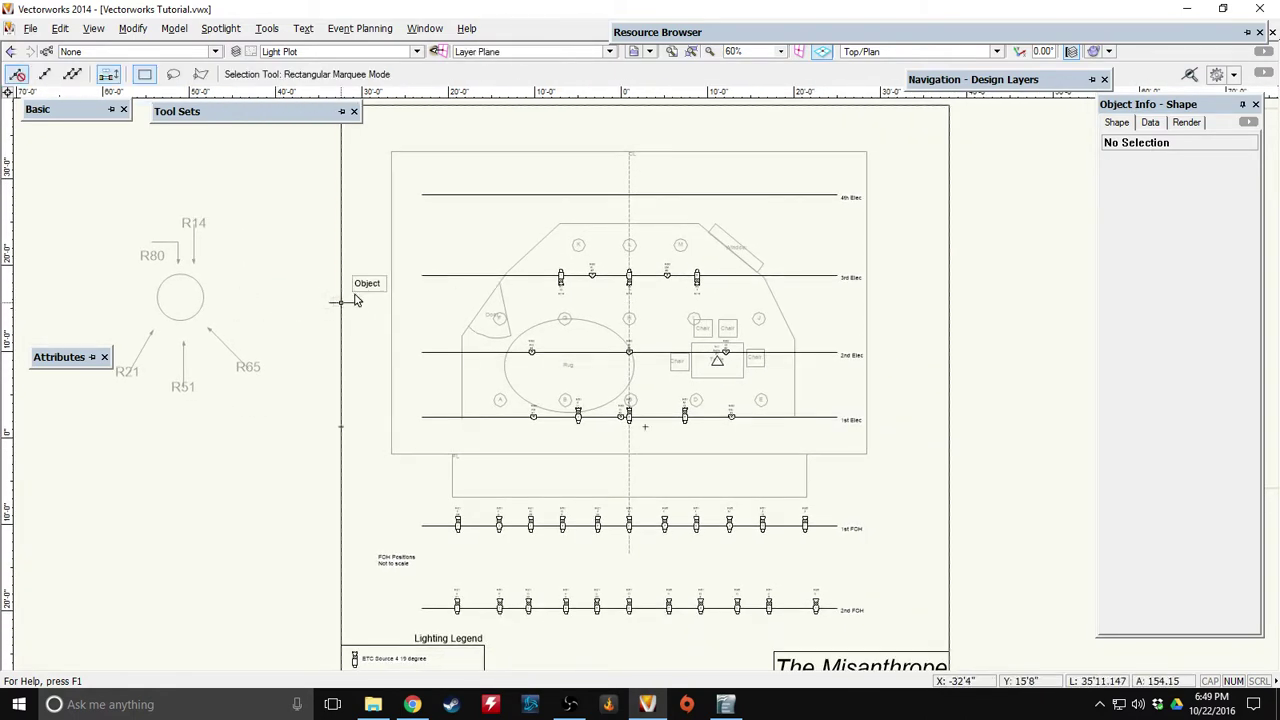
pyautogui.moveTo(760, 37)
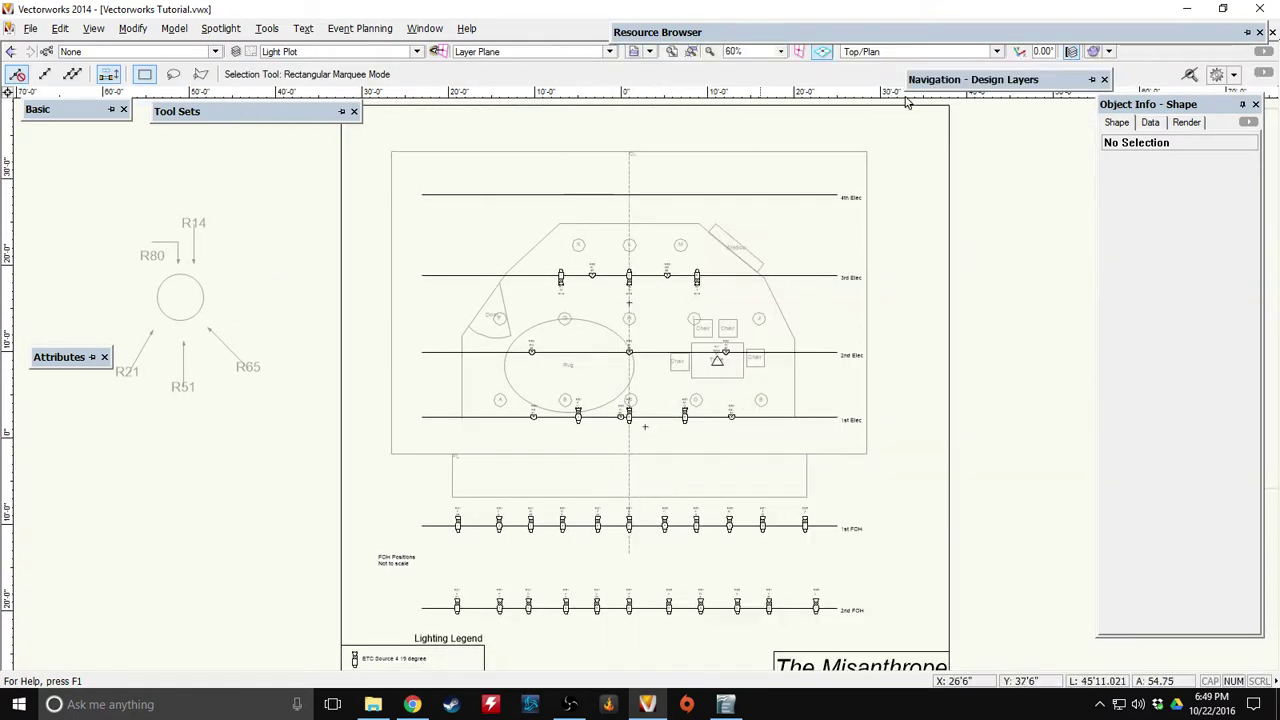
pyautogui.moveTo(1001, 80)
pyautogui.rightClick(995, 288)
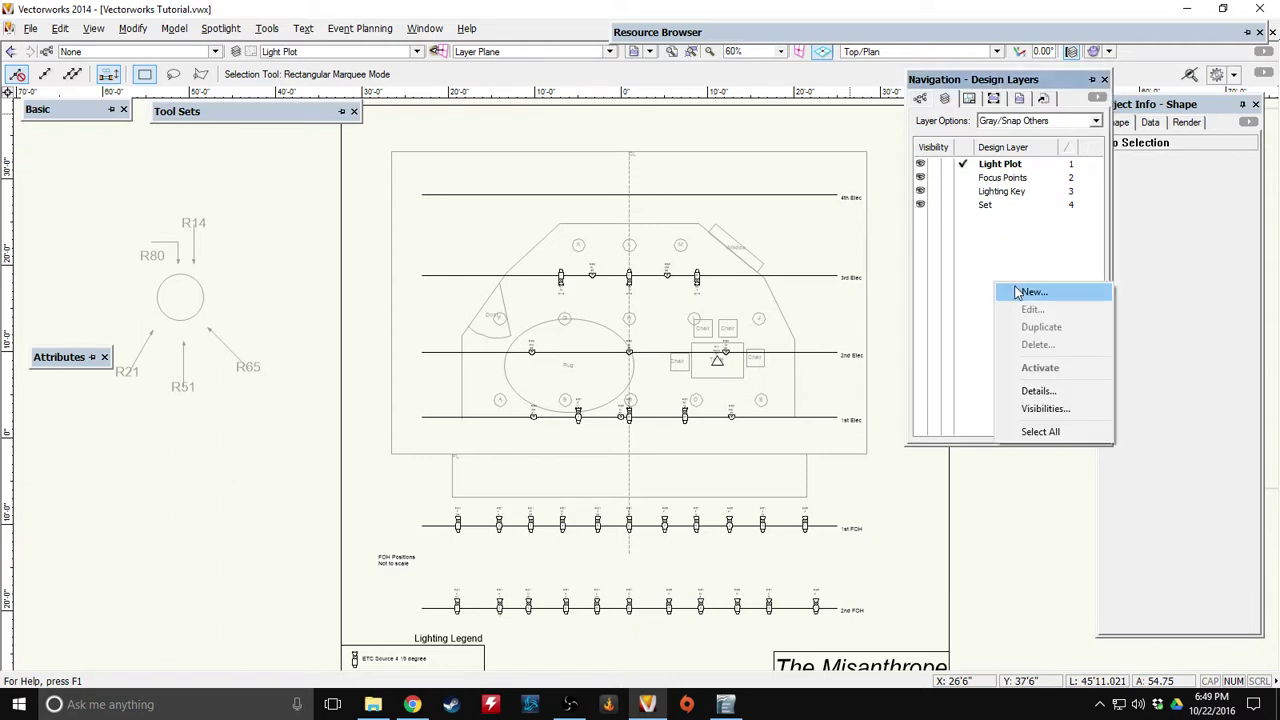
pyautogui.click(1003, 290)
pyautogui.write('Magic Sheet')
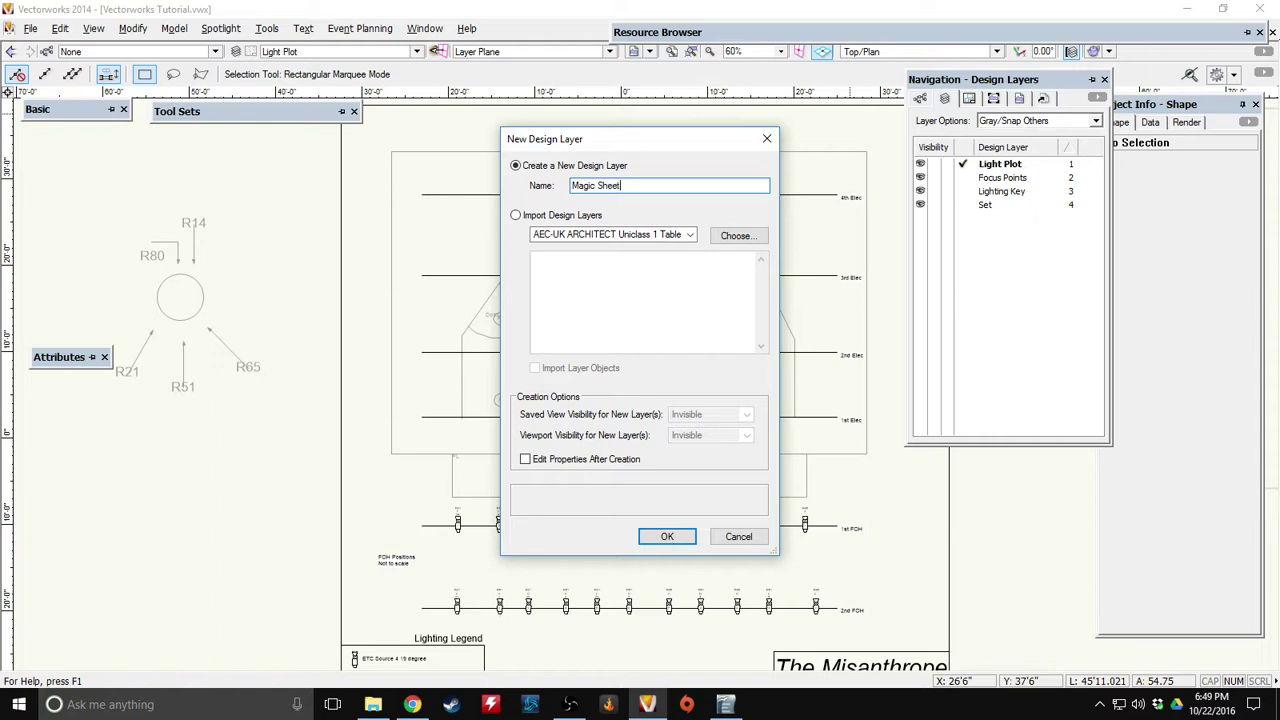
pyautogui.click(666, 536)
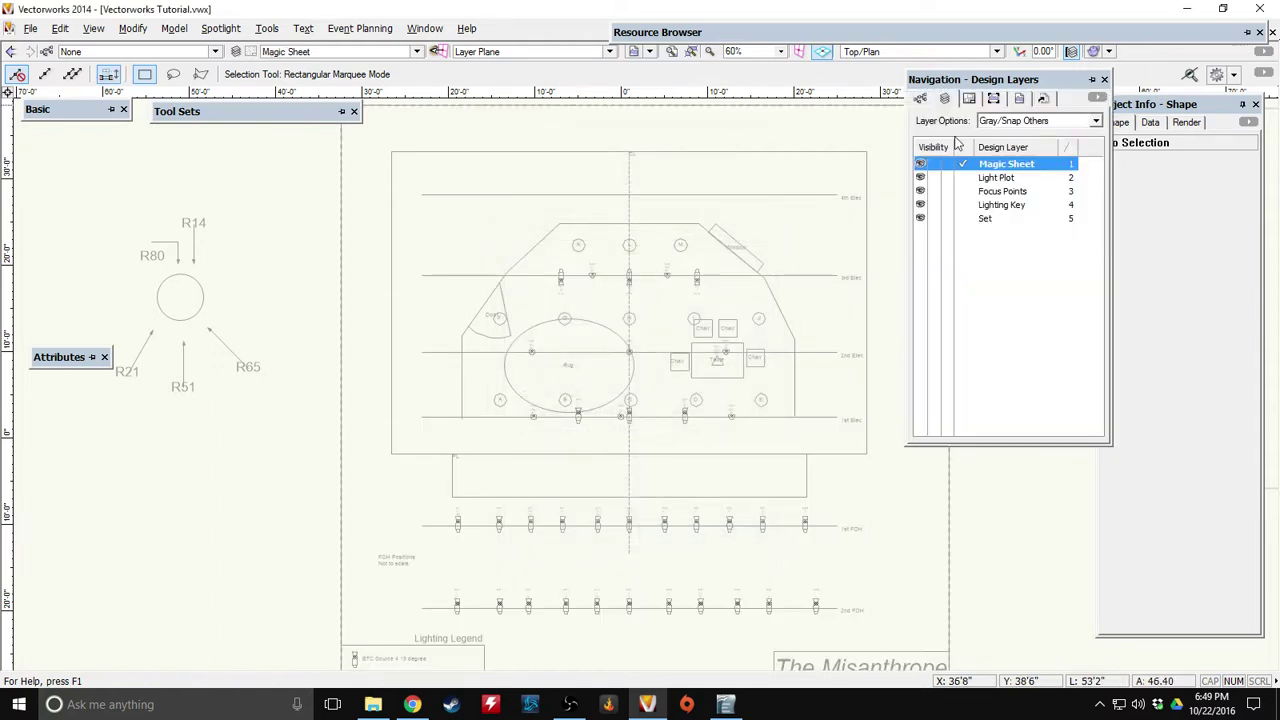
# Make the Set layer active and copy its walls, door, window, rug, table, chairs and their labels.
pyautogui.click(990, 178)
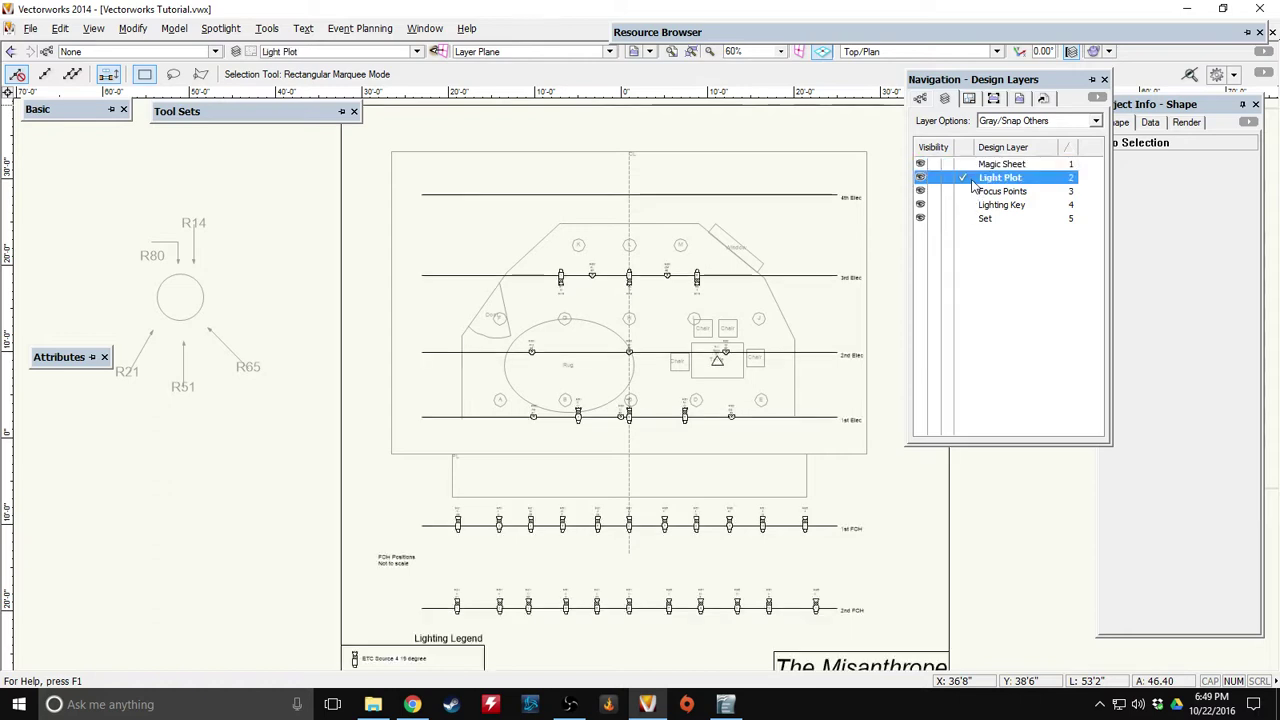
pyautogui.moveTo(978, 88)
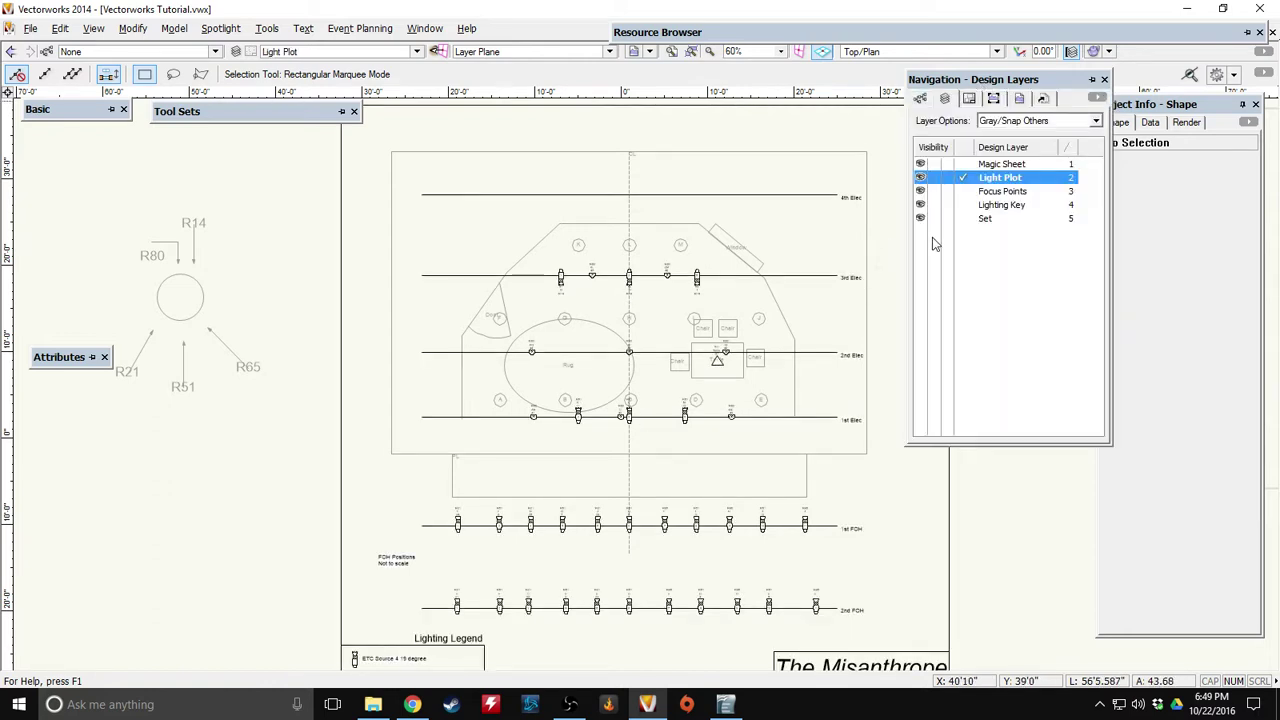
pyautogui.click(960, 219)
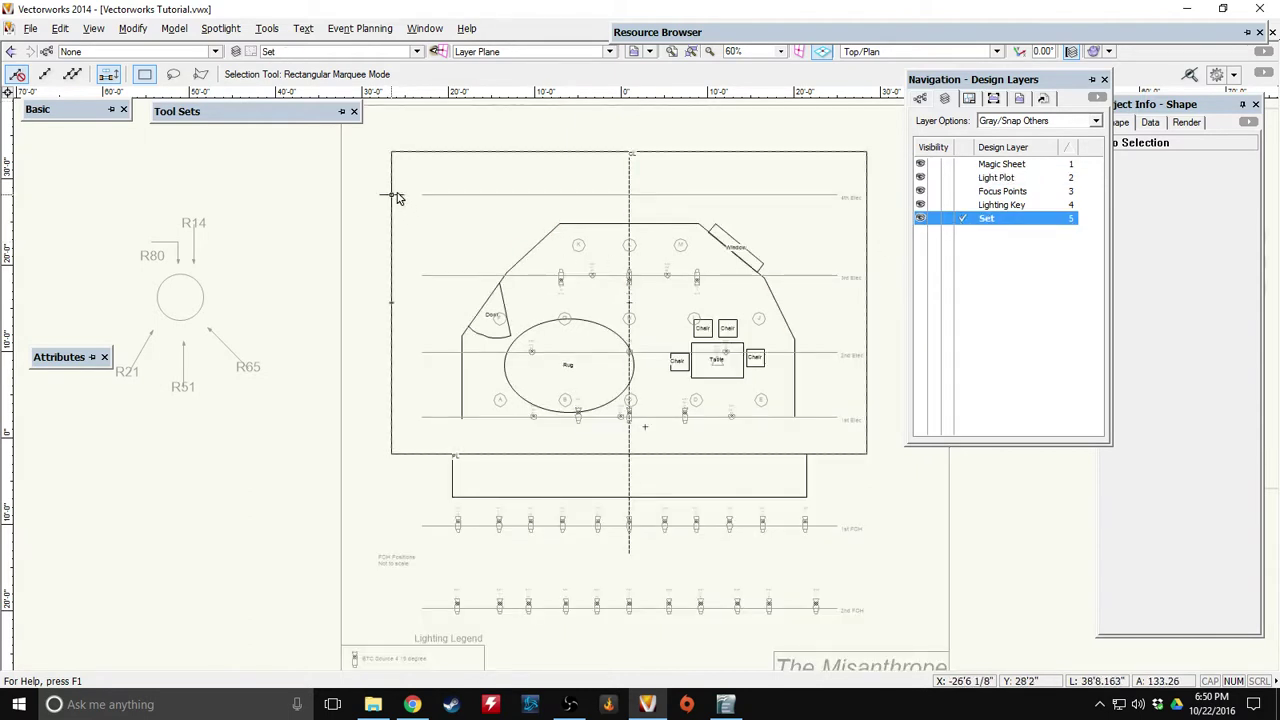
pyautogui.moveTo(370, 181)
pyautogui.mouseDown()
pyautogui.moveTo(449, 246)
pyautogui.moveTo(766, 431)
pyautogui.moveTo(886, 466)
pyautogui.moveTo(859, 432)
pyautogui.mouseUp()
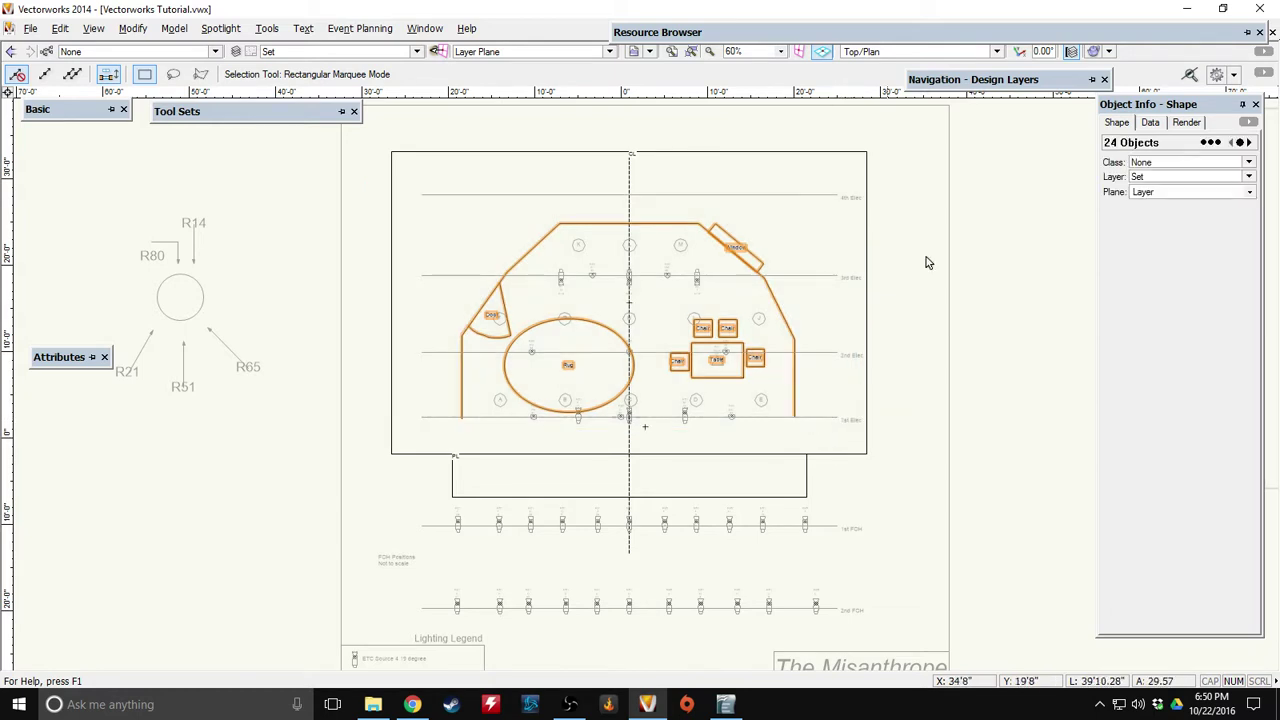
# Paste the copied set pieces onto the Magic Sheet layer beside the light plot and group them.
pyautogui.moveTo(1014, 85)
pyautogui.click(972, 165)
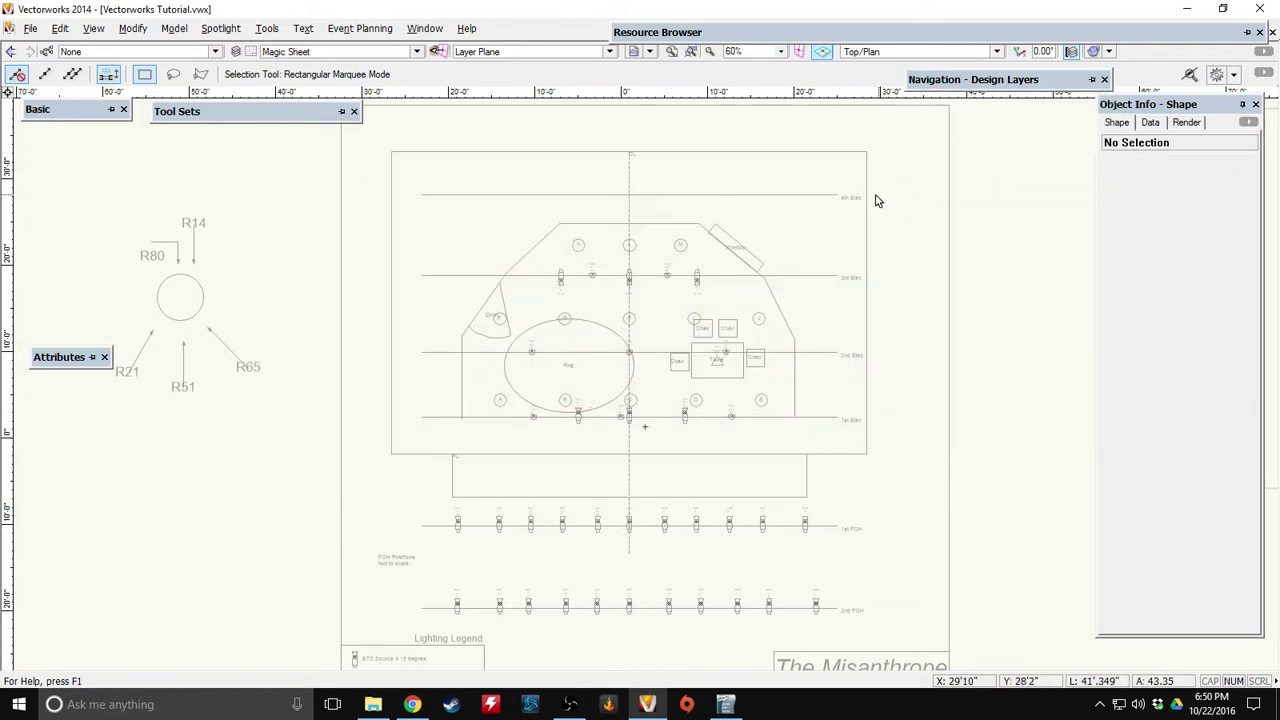
pyautogui.moveTo(877, 200); pyautogui.dragTo(428, 177)
pyautogui.moveTo(628, 230); pyautogui.dragTo(563, 264)
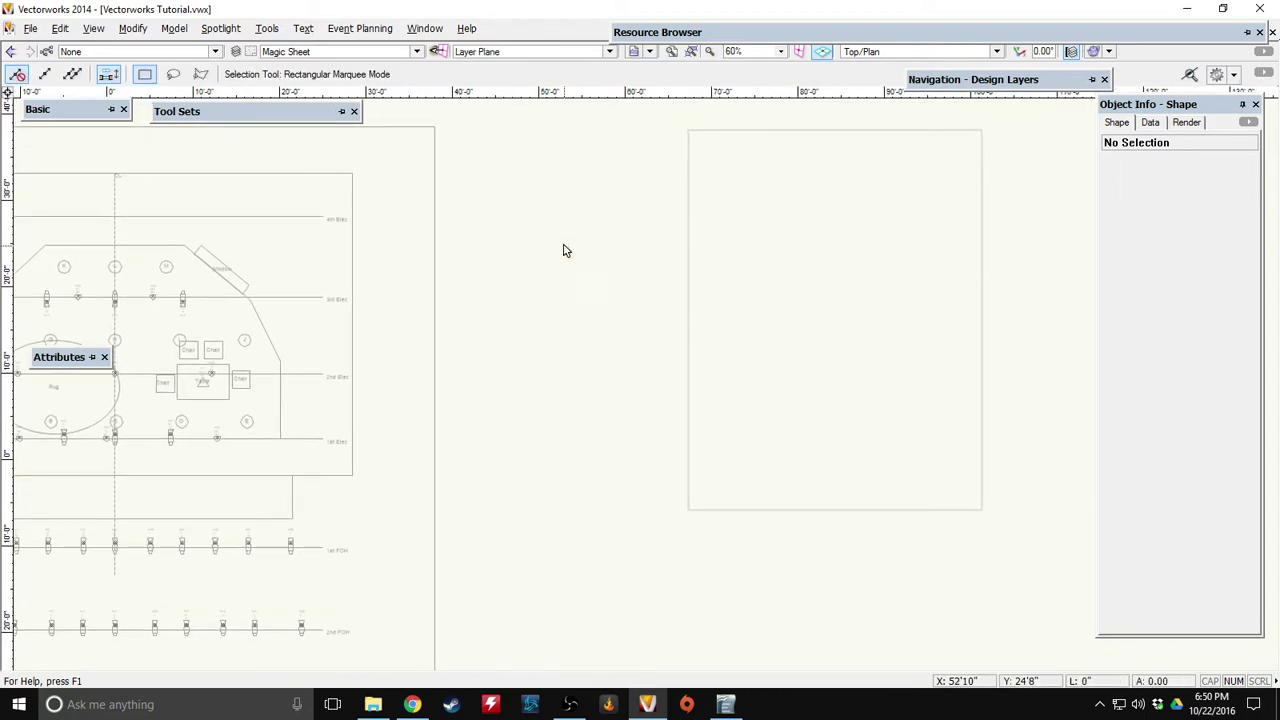
pyautogui.hotkey('ctrl', 'v')
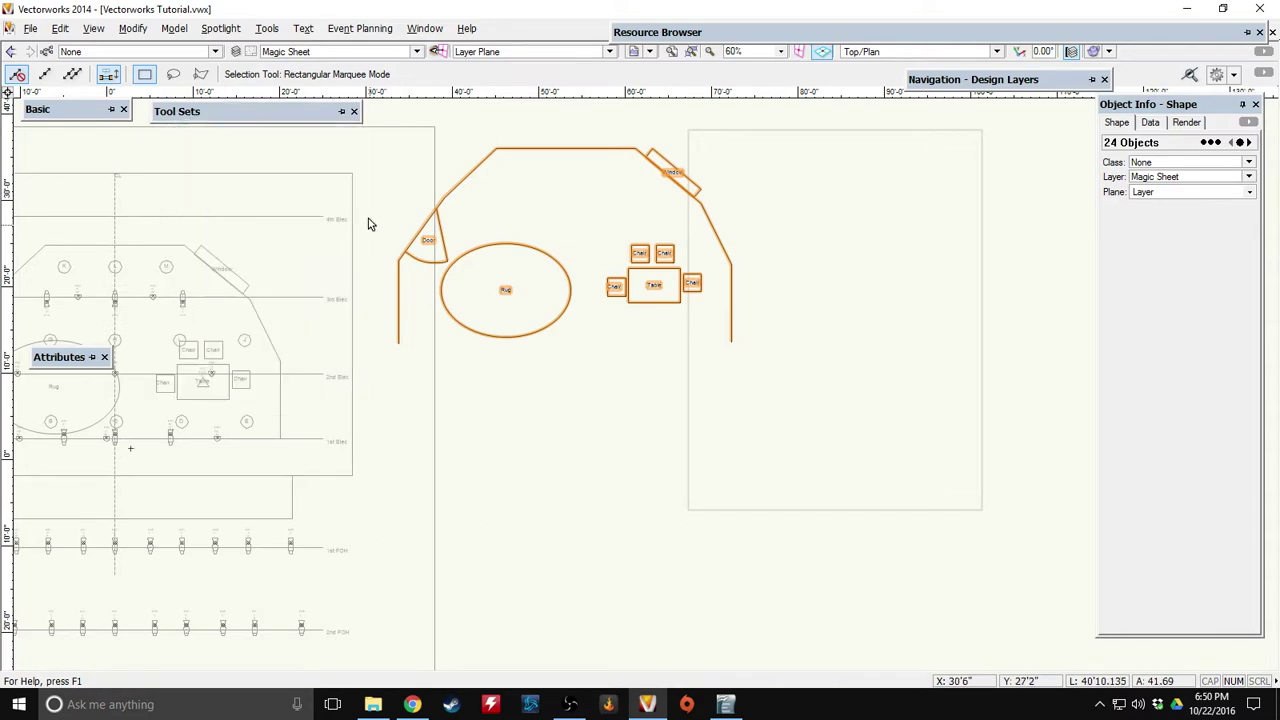
pyautogui.hotkey('ctrl', 'g')
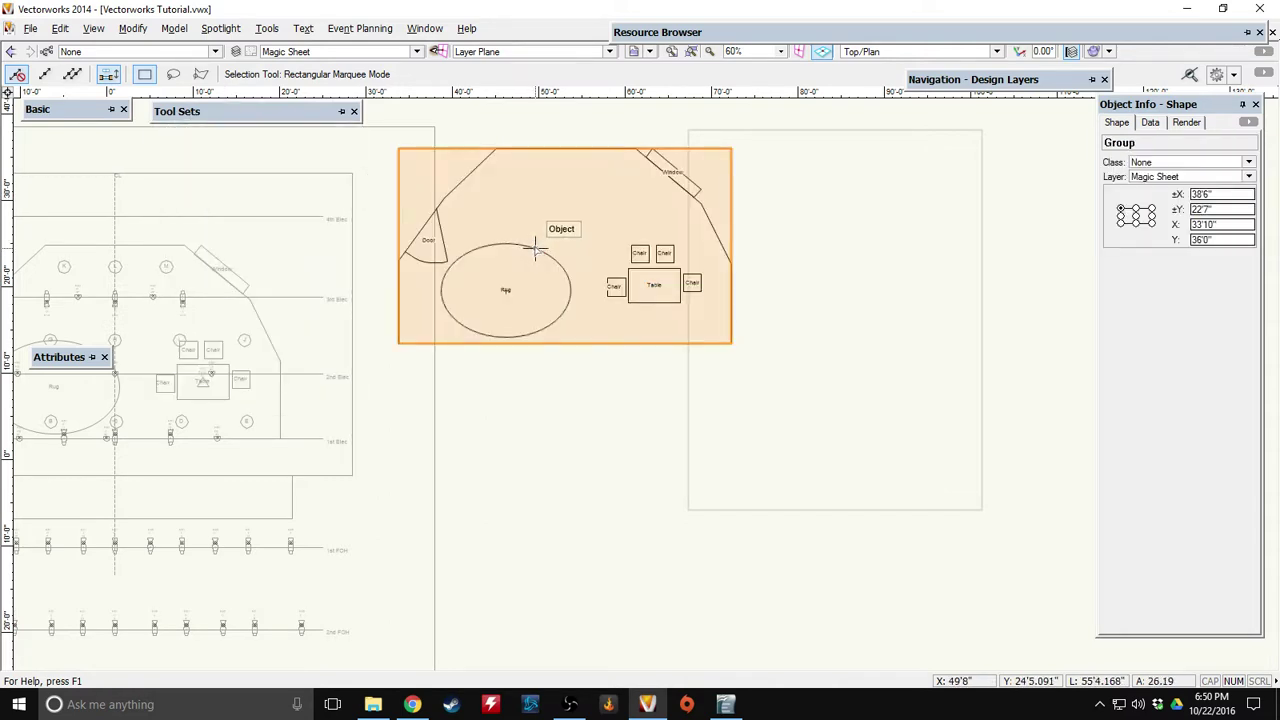
# Move the set group toward the empty page outline and scale it down to about 19'6" by 11'5".
pyautogui.moveTo(541, 250); pyautogui.dragTo(612, 280)
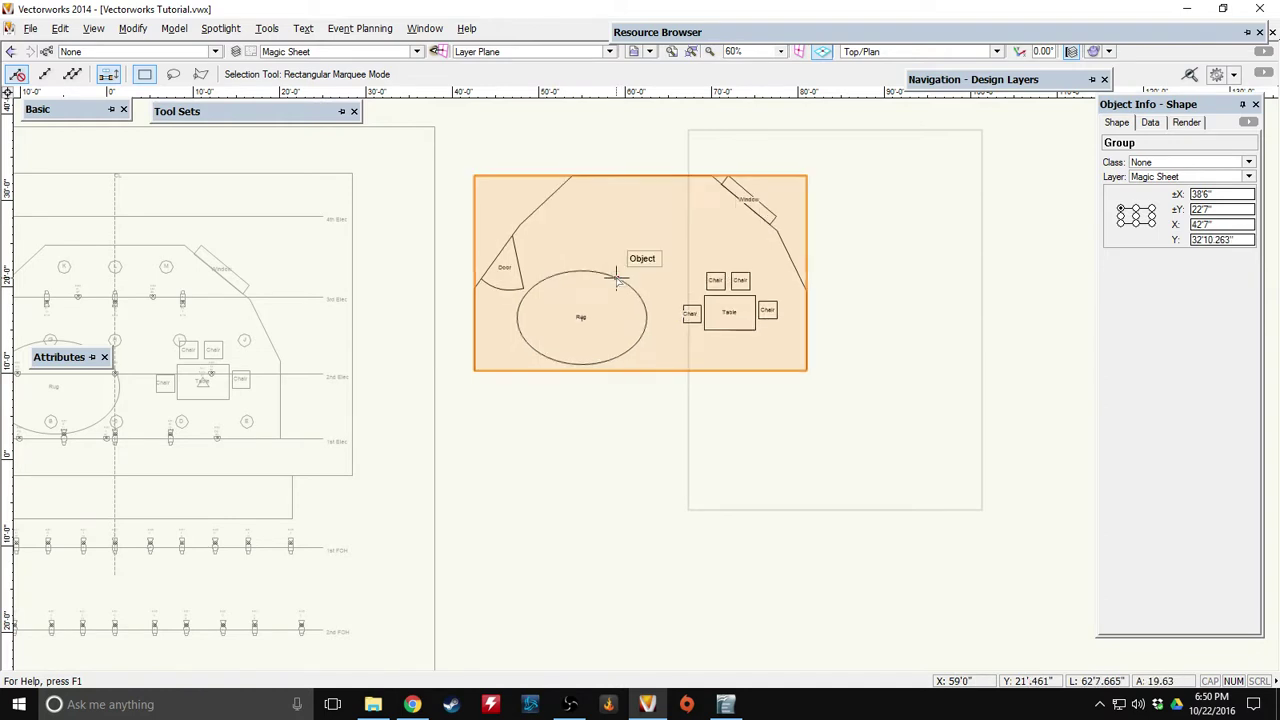
pyautogui.scroll(2, 587, 260)
pyautogui.moveTo(697, 177); pyautogui.dragTo(638, 216, button='middle')
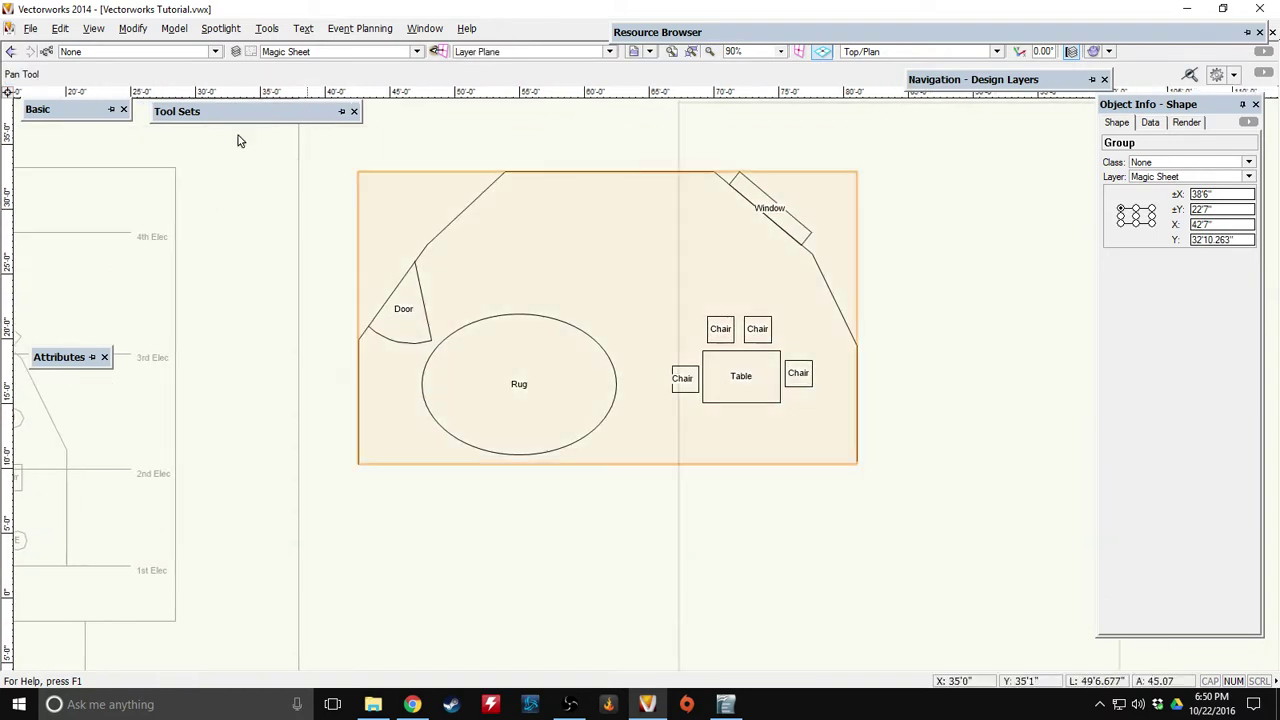
pyautogui.click(45, 78)
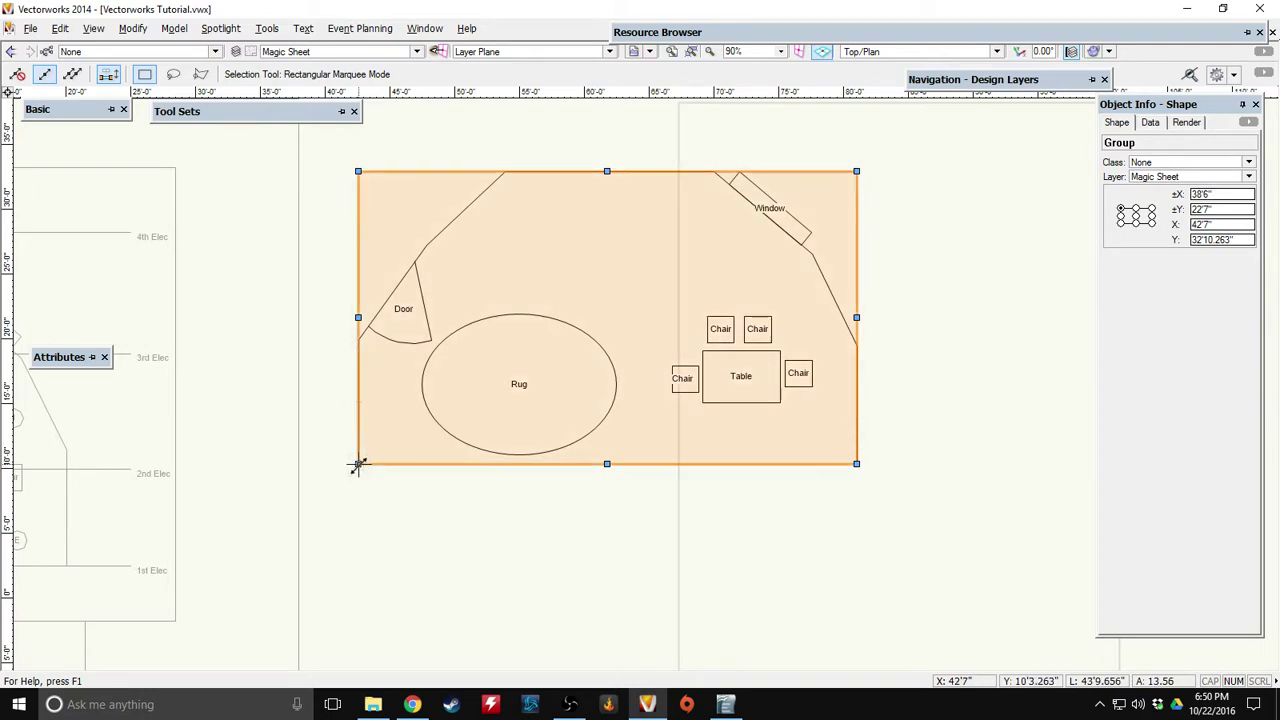
pyautogui.moveTo(358, 464); pyautogui.dragTo(600, 309)
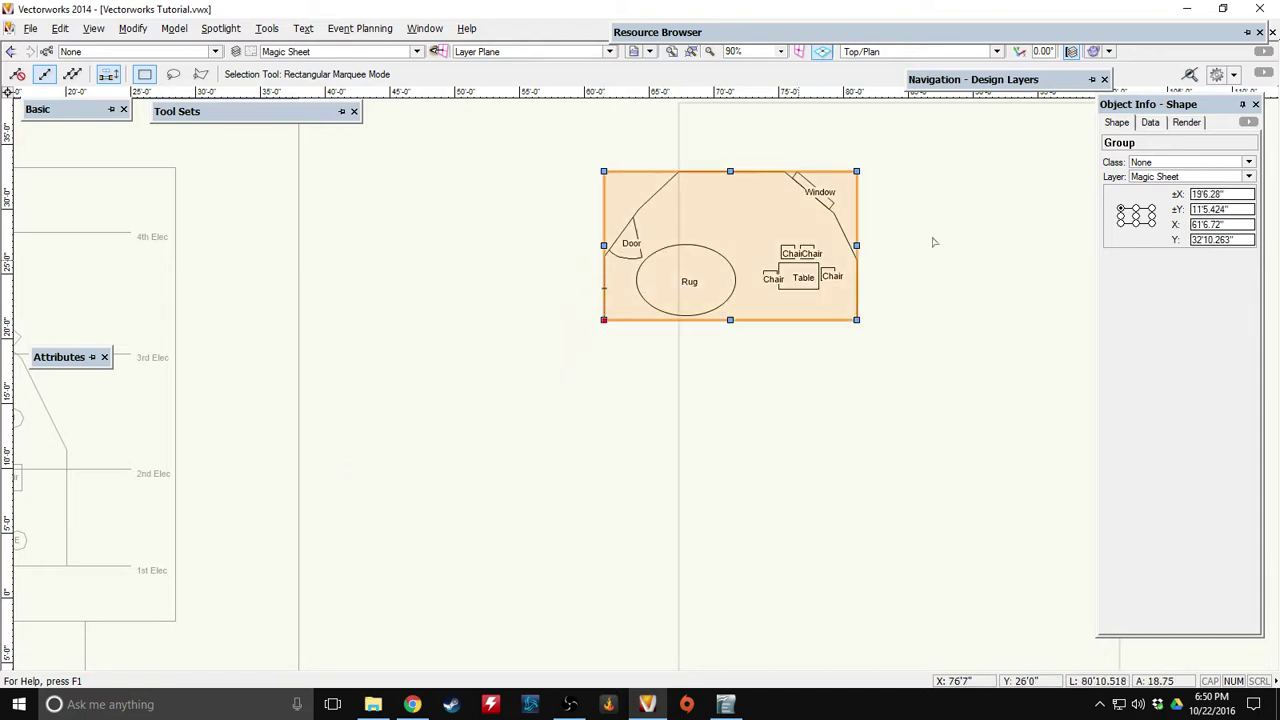
# Place the set group in the upper-left corner of the page outline and reduce it to about 17'10" by 10'7".
pyautogui.moveTo(934, 243); pyautogui.dragTo(628, 314, button='middle')
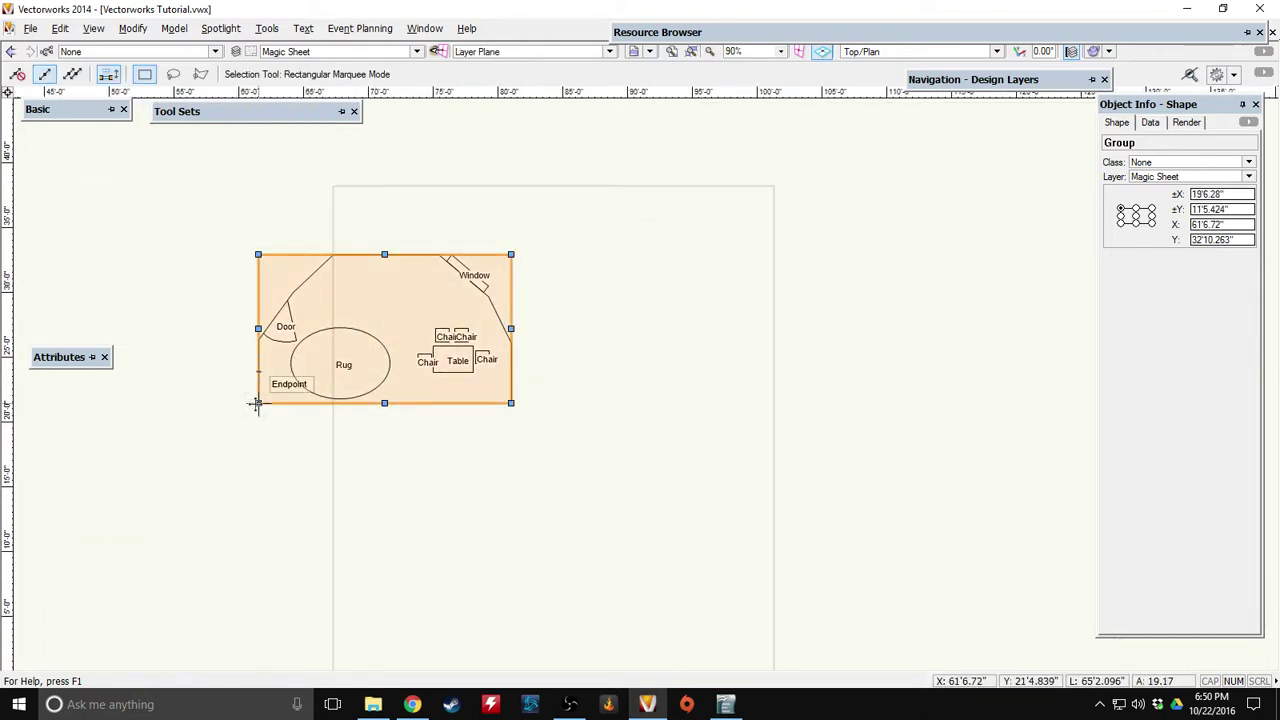
pyautogui.moveTo(387, 341); pyautogui.dragTo(476, 277)
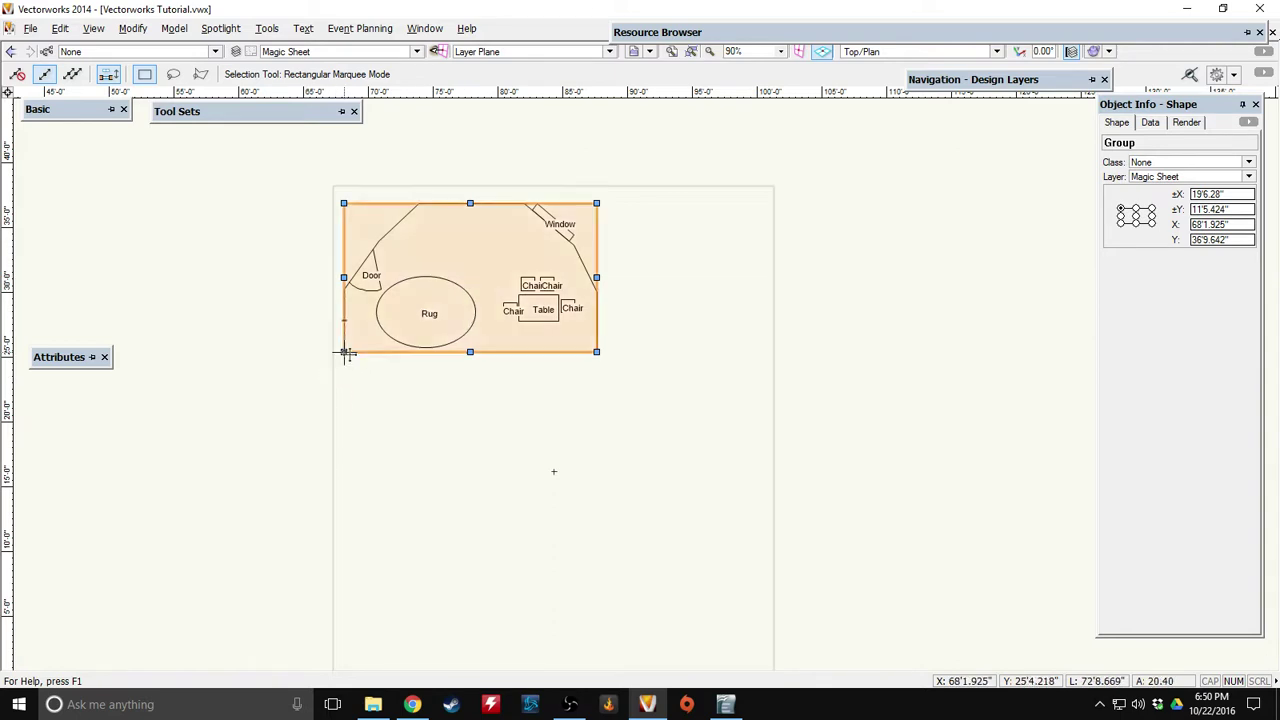
pyautogui.moveTo(343, 352); pyautogui.dragTo(365, 340)
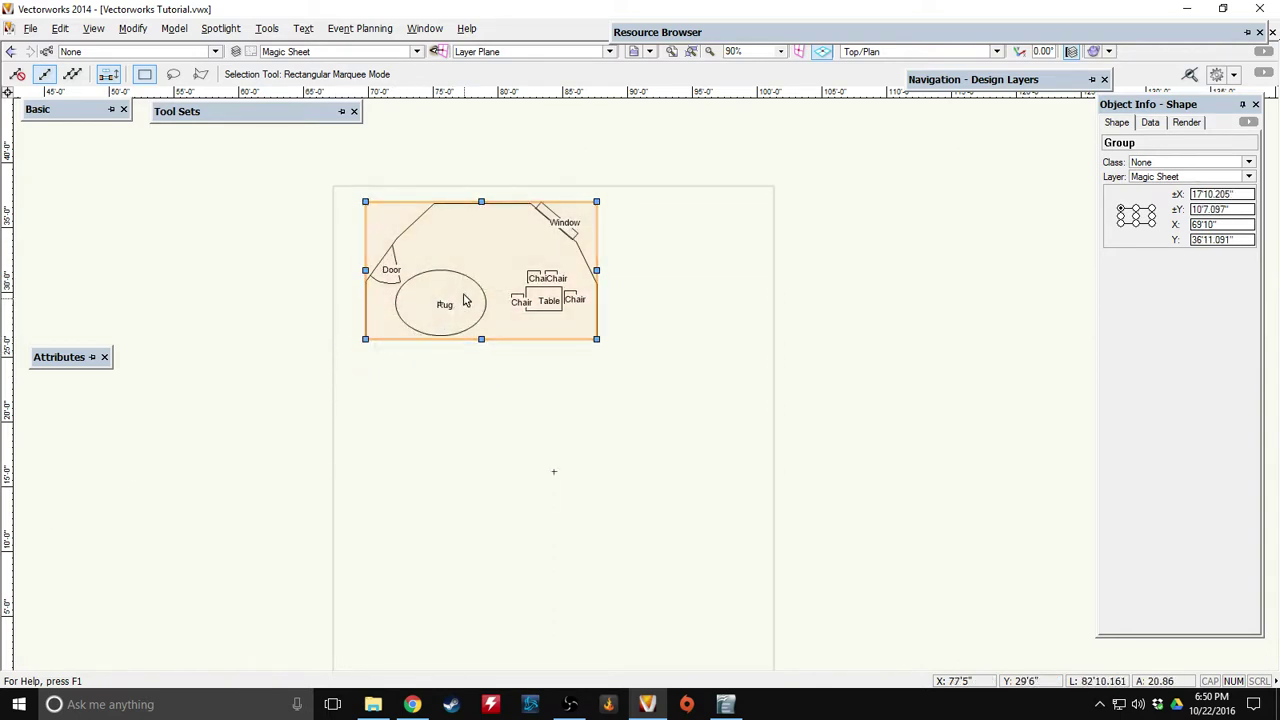
pyautogui.moveTo(472, 278); pyautogui.dragTo(461, 285)
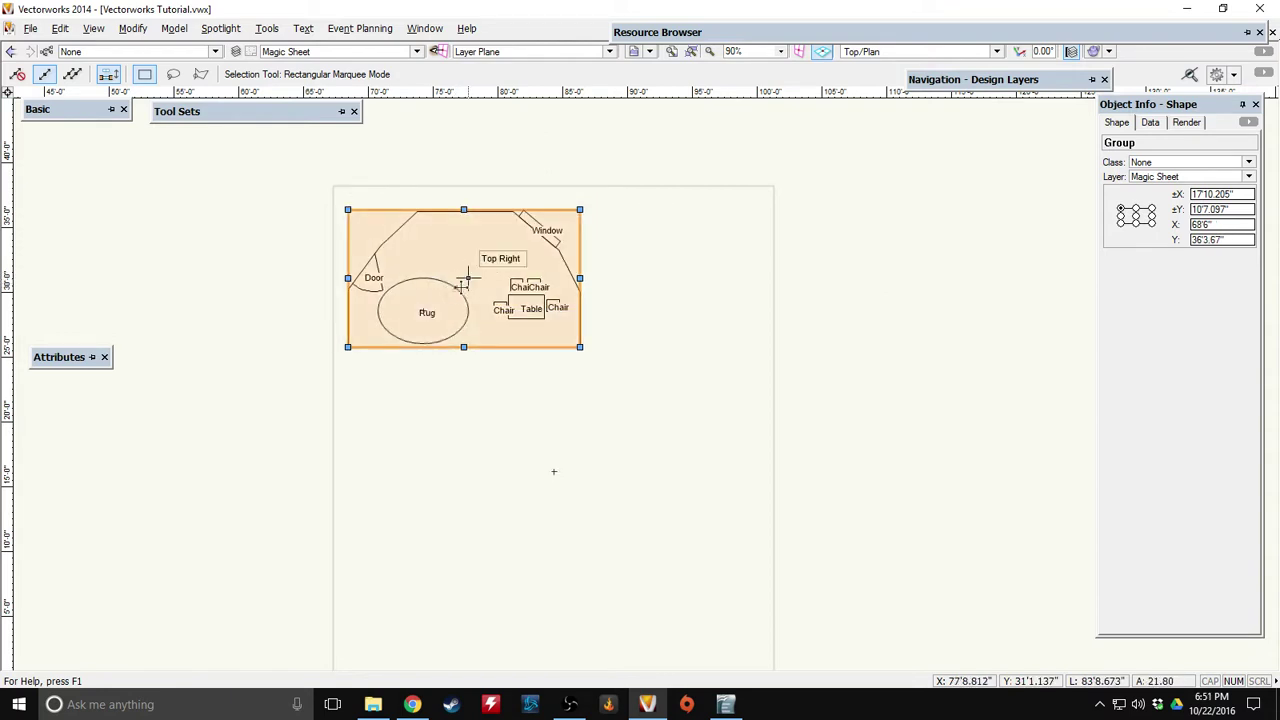
pyautogui.hotkey('shift', 'Up')
pyautogui.hotkey('shift', 'Up')
pyautogui.hotkey('shift', 'Right')
pyautogui.hotkey('shift', 'Right')
pyautogui.click(637, 341)
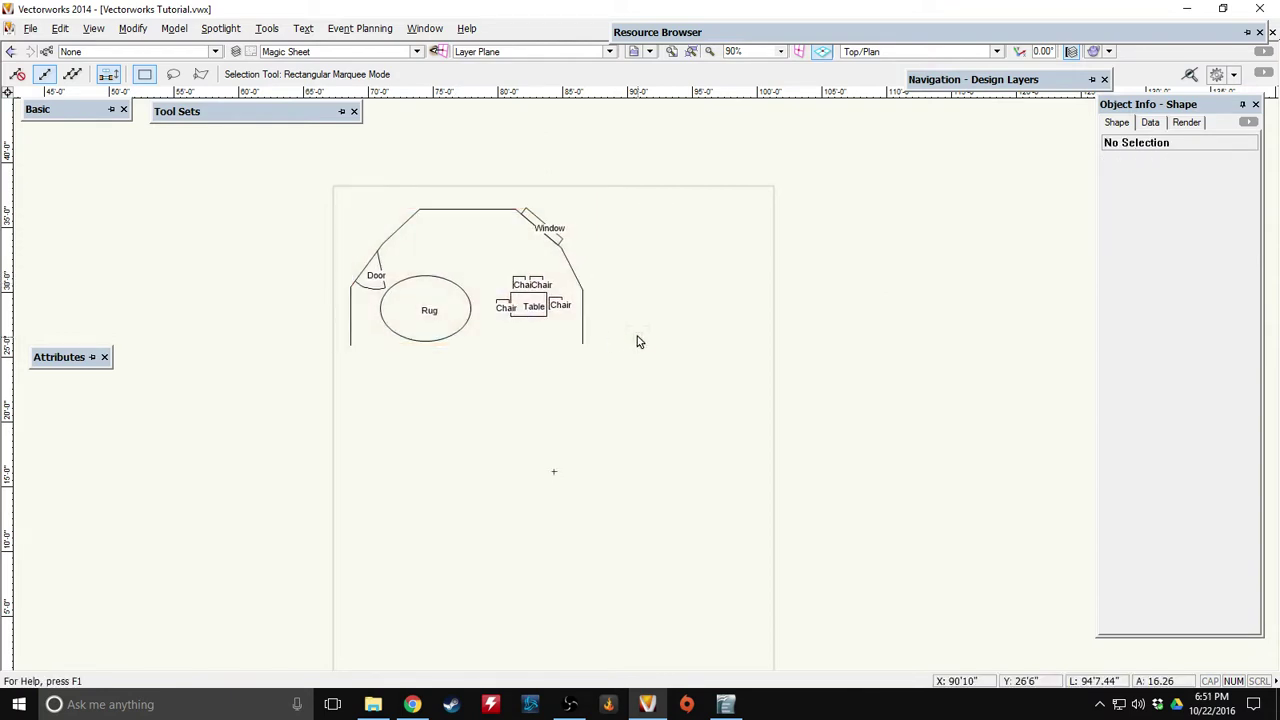
# Edit the set group to delete its Window, Chair, Table, Rug and Door text labels, and exit the group.
pyautogui.doubleClick(567, 268)
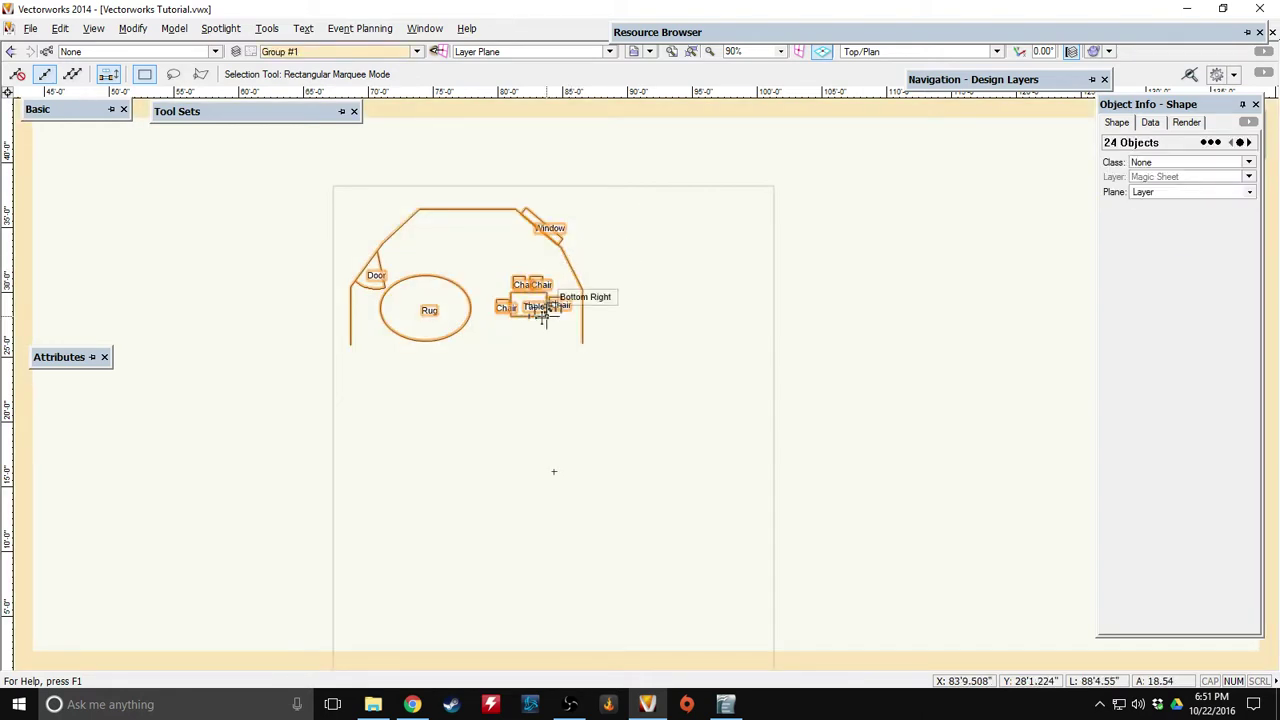
pyautogui.click(491, 252)
pyautogui.scroll(2, 493, 254)
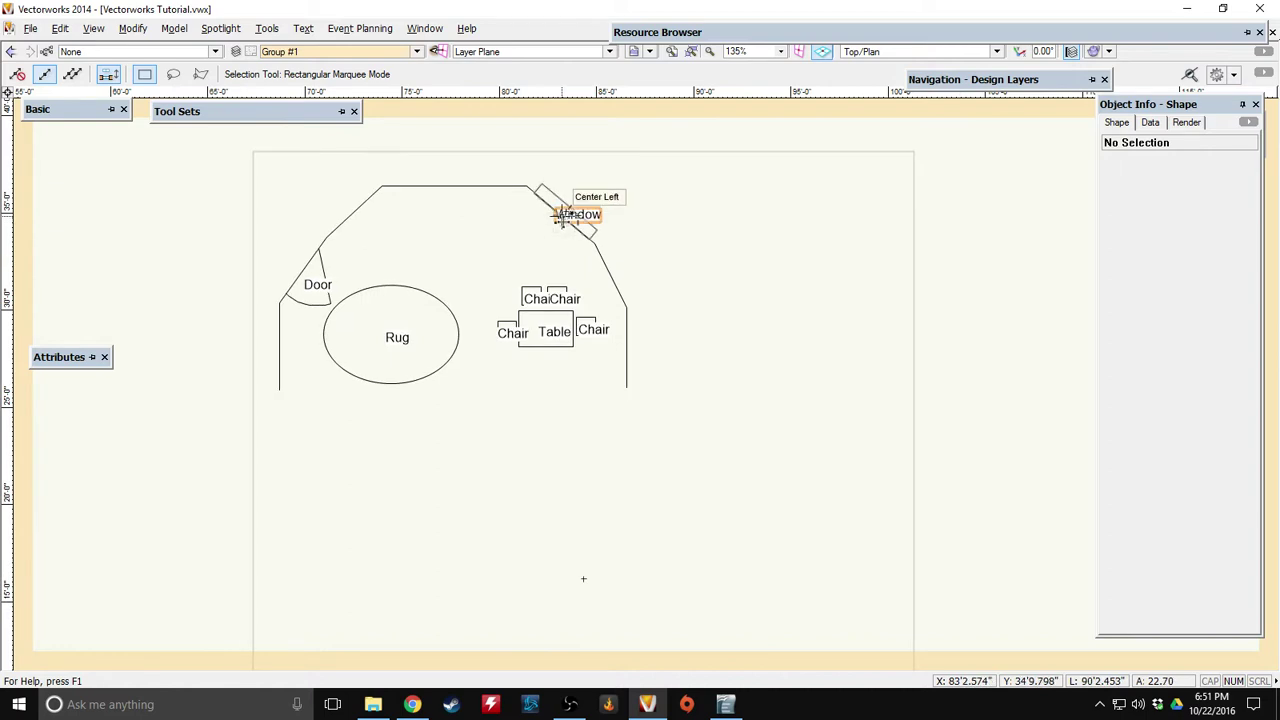
pyautogui.moveTo(563, 218); pyautogui.dragTo(580, 326)
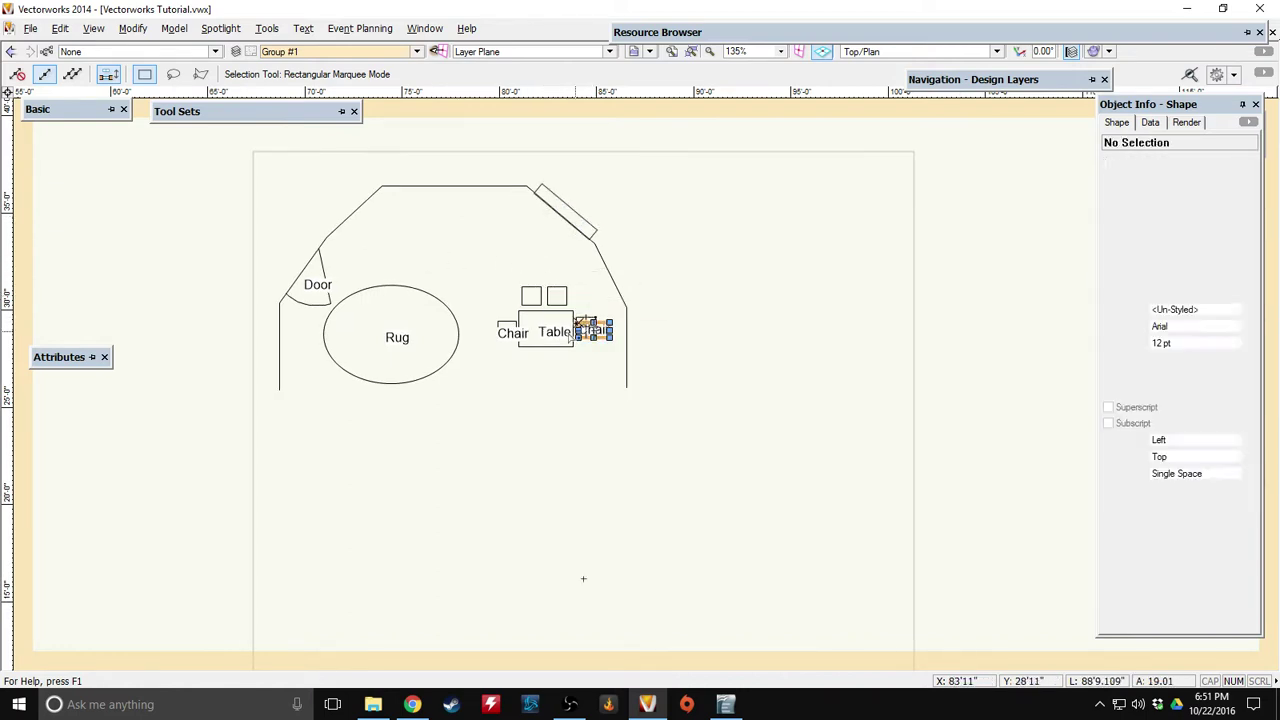
pyautogui.press('Delete')
pyautogui.click(560, 334)
pyautogui.press('Delete')
pyautogui.click(509, 336)
pyautogui.press('Delete')
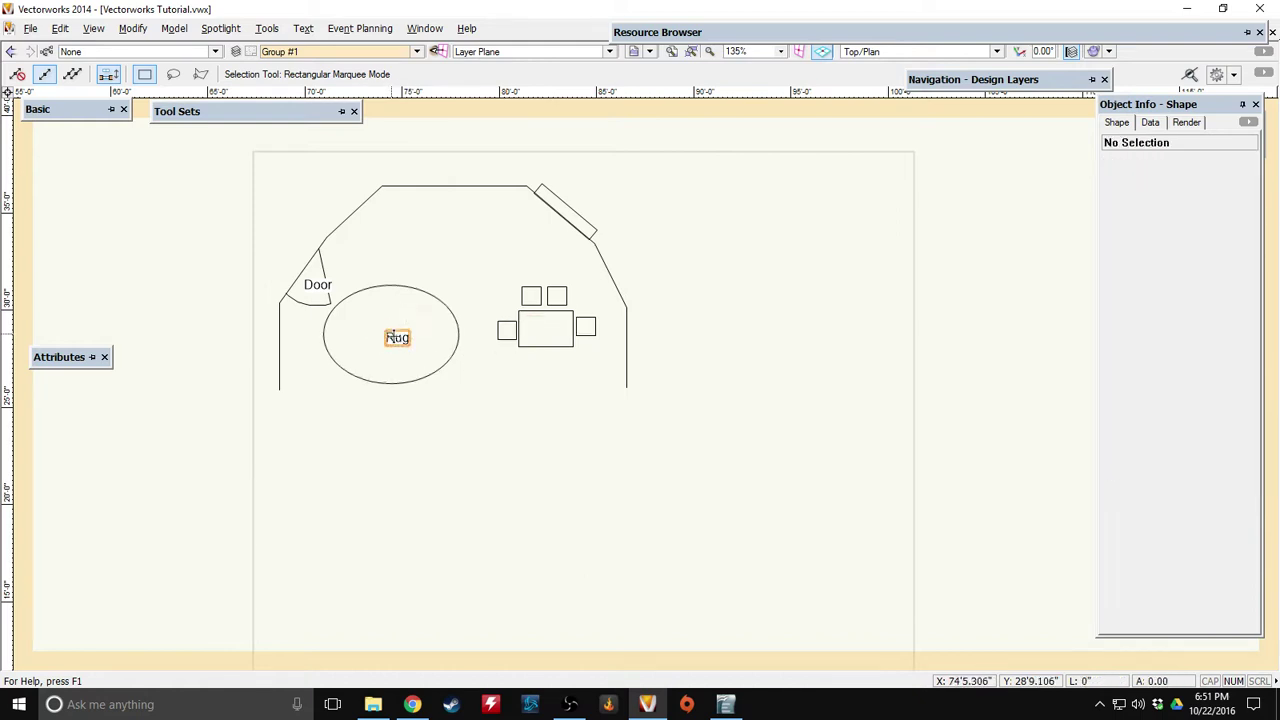
pyautogui.click(397, 337)
pyautogui.press('Delete')
pyautogui.click(317, 285)
pyautogui.press('Delete')
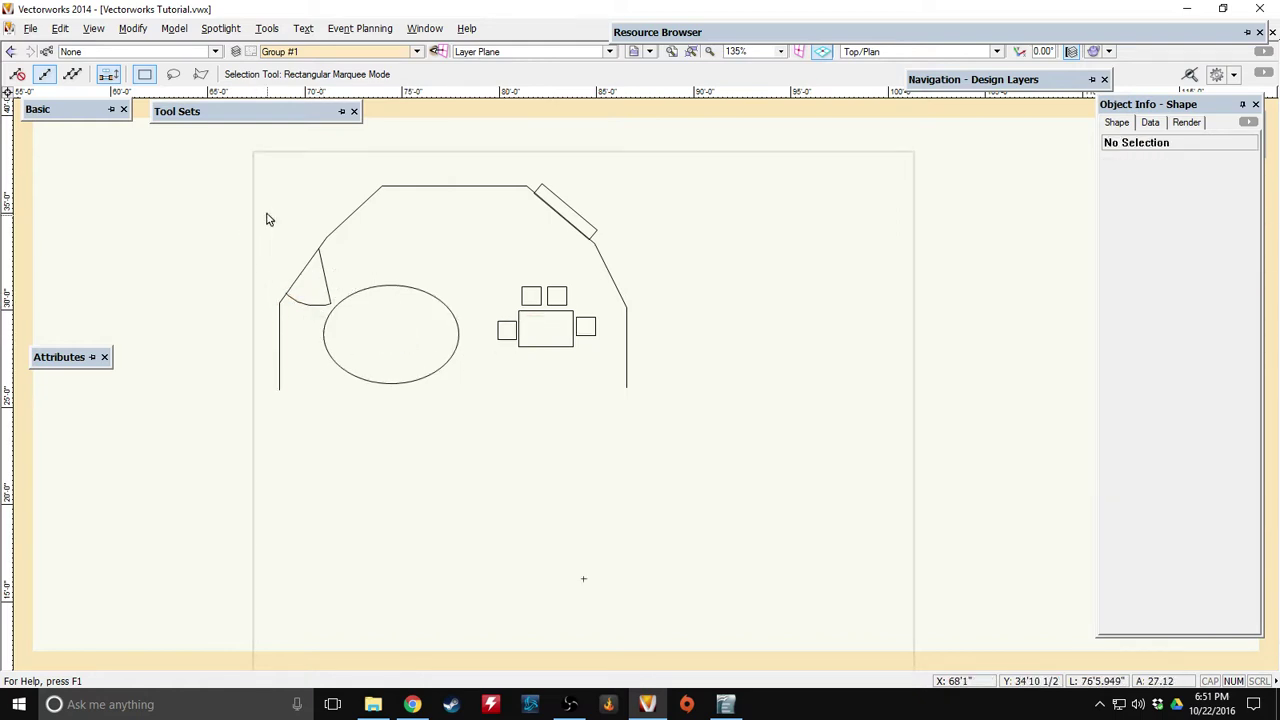
pyautogui.click(1240, 104)
pyautogui.hotkey('ctrl', 'a')
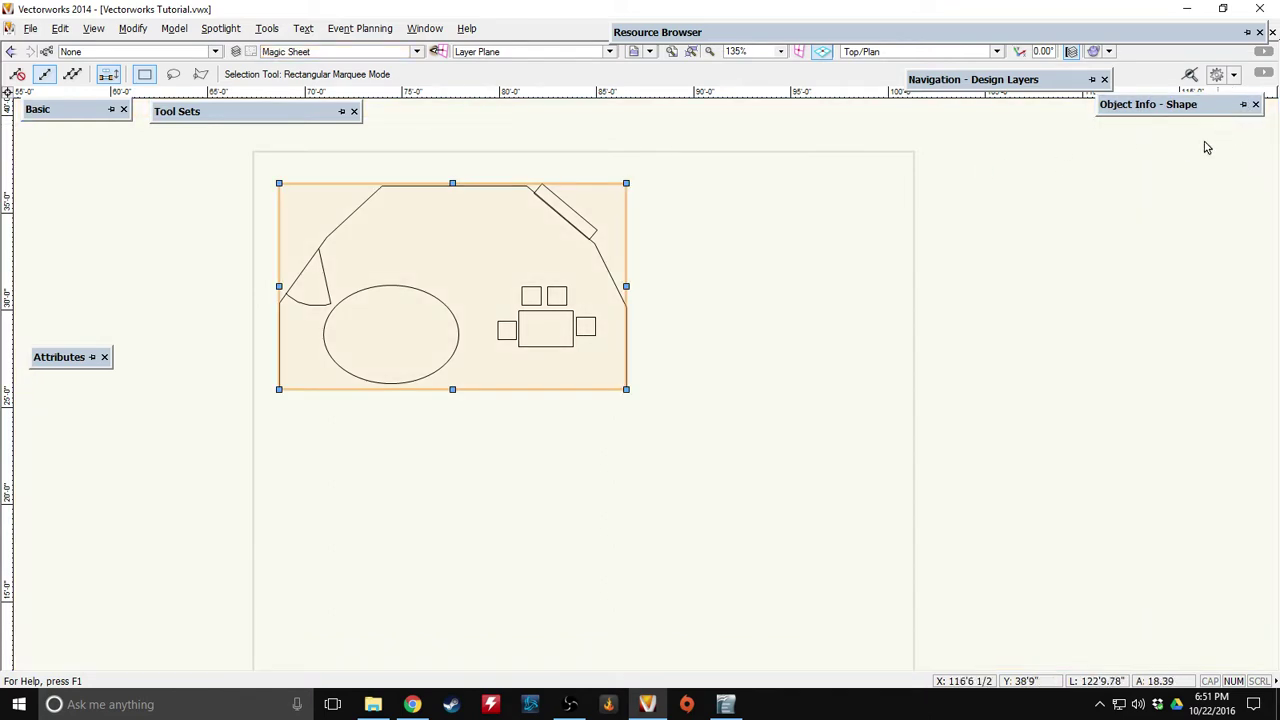
# Scale the set group down slightly from its lower-left corner.
pyautogui.click(750, 277)
pyautogui.click(619, 288)
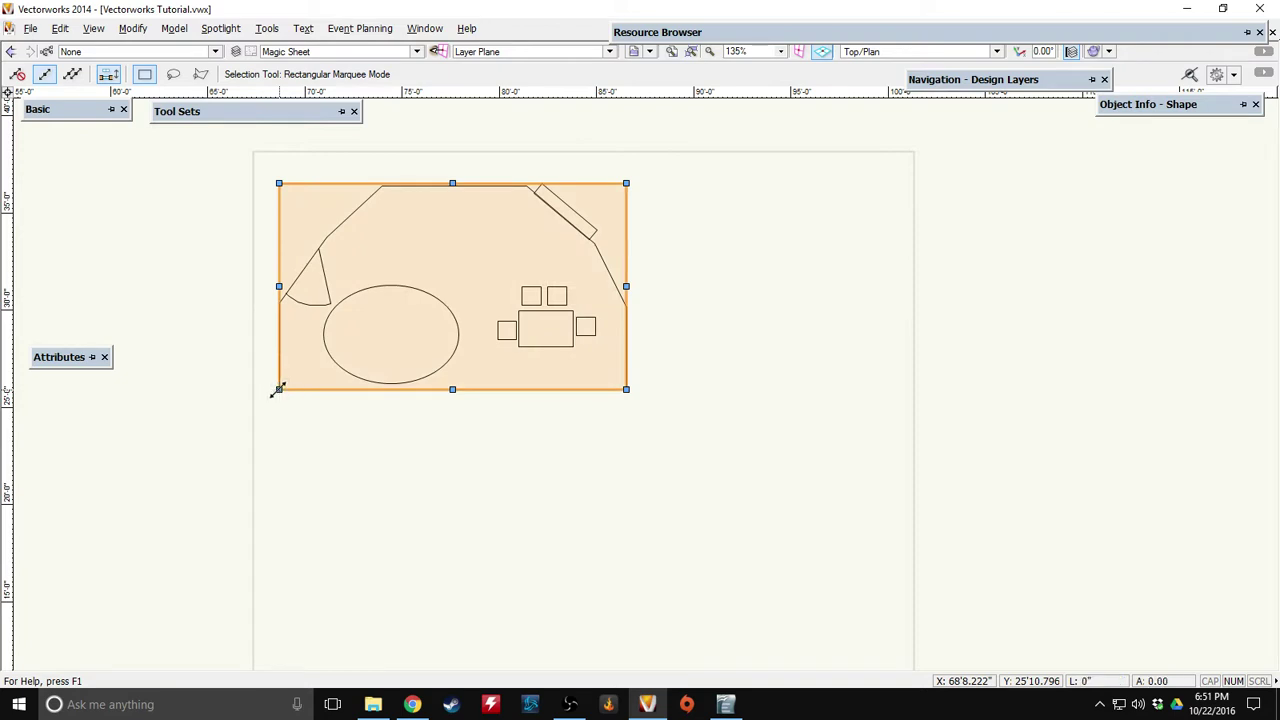
pyautogui.moveTo(278, 390); pyautogui.dragTo(299, 377)
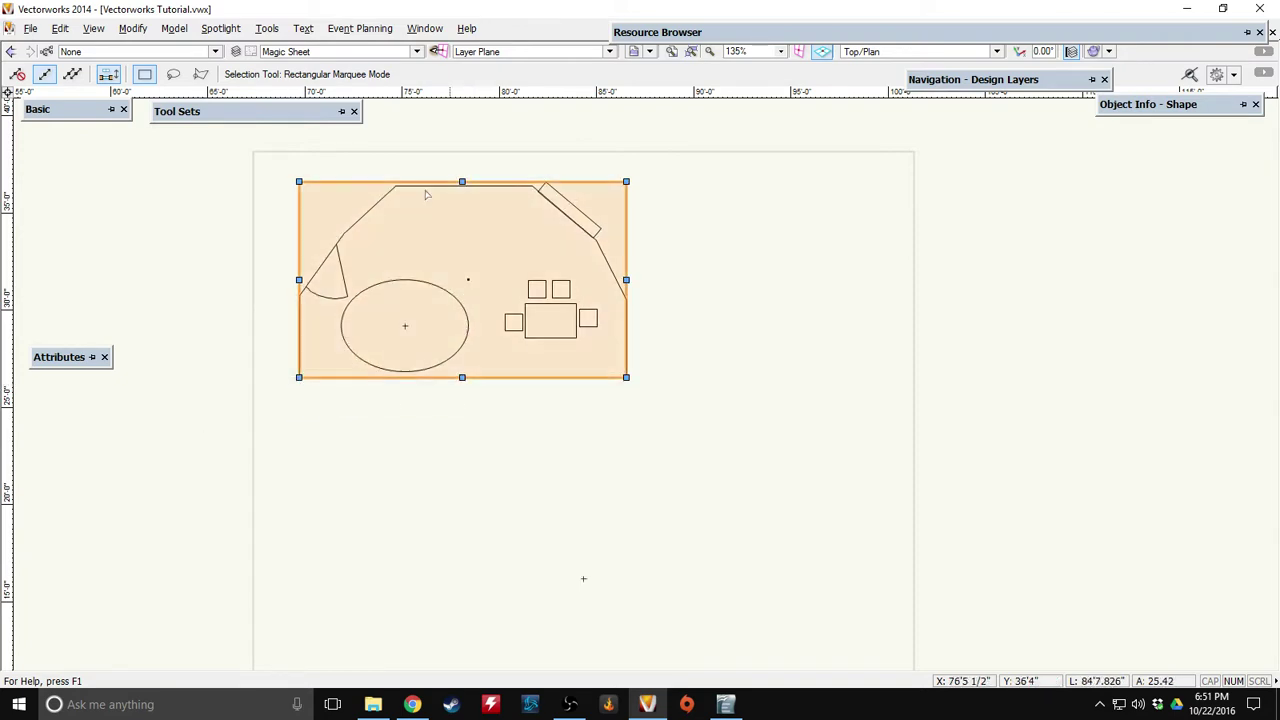
pyautogui.click(771, 289)
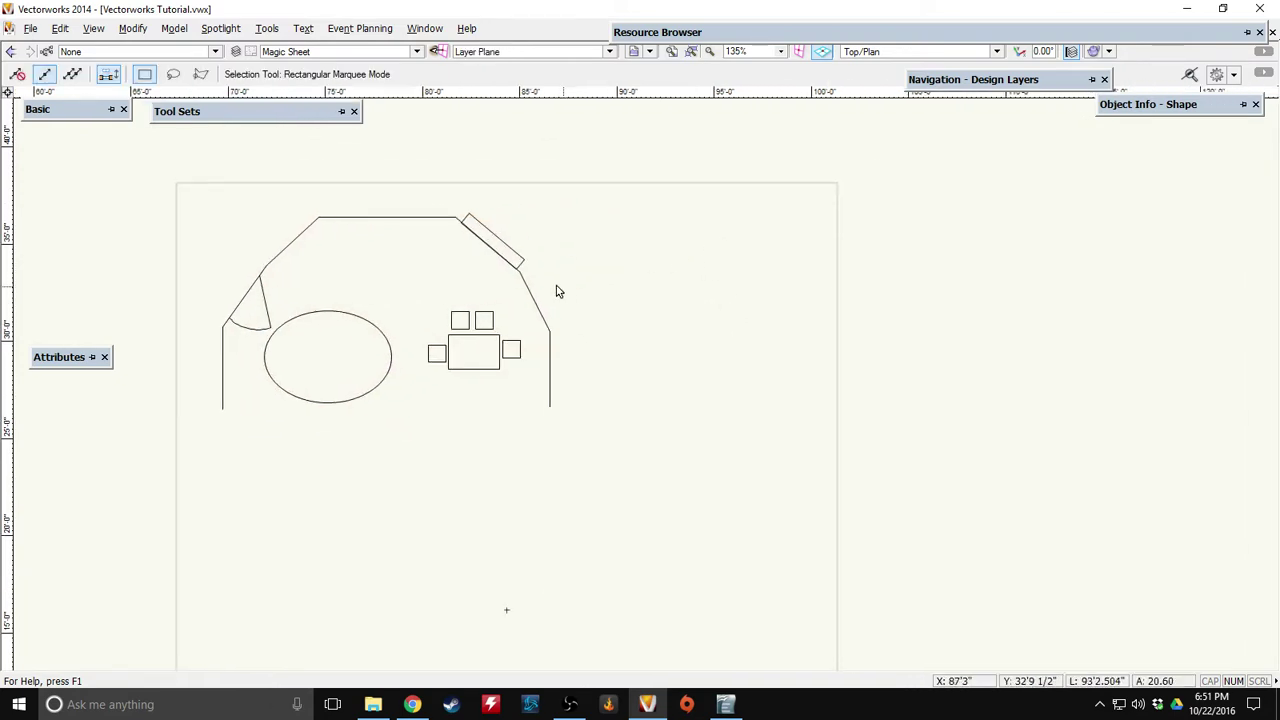
# Duplicate the set group and place the copy beside the original, against the right edge of the page outline.
pyautogui.click(558, 291)
pyautogui.moveTo(553, 338); pyautogui.dragTo(697, 314)
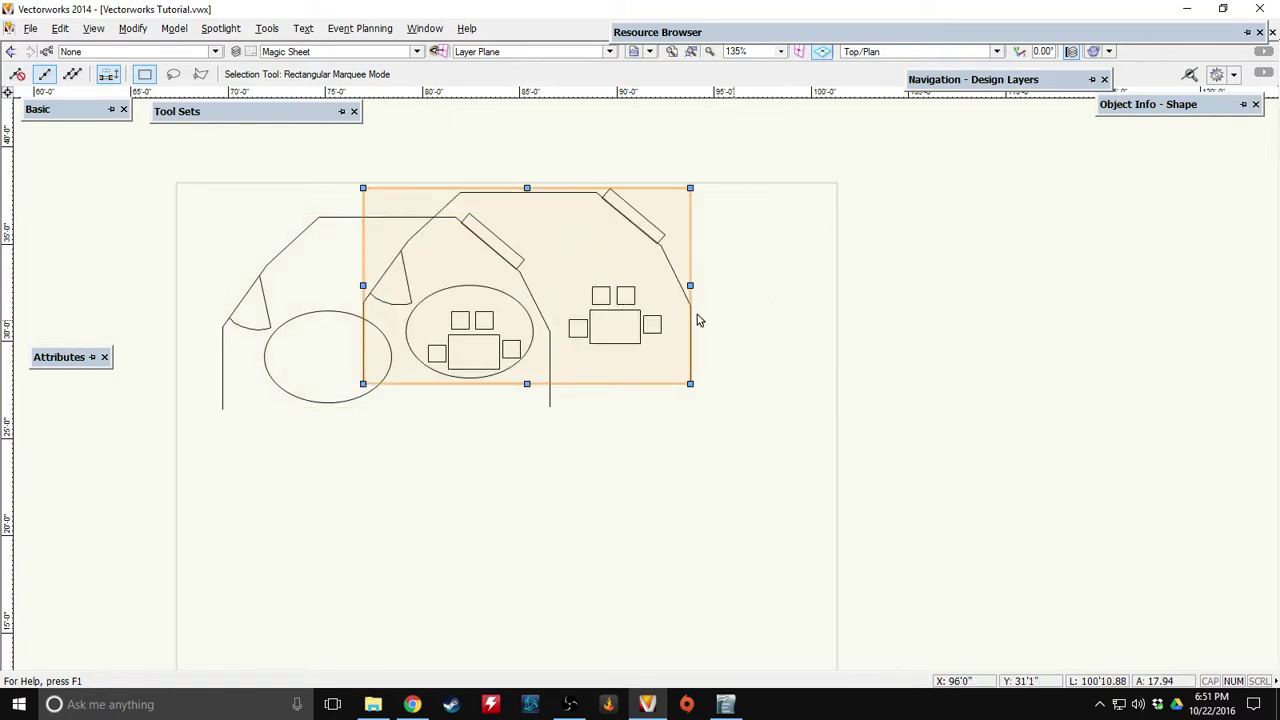
pyautogui.moveTo(589, 309); pyautogui.dragTo(729, 323)
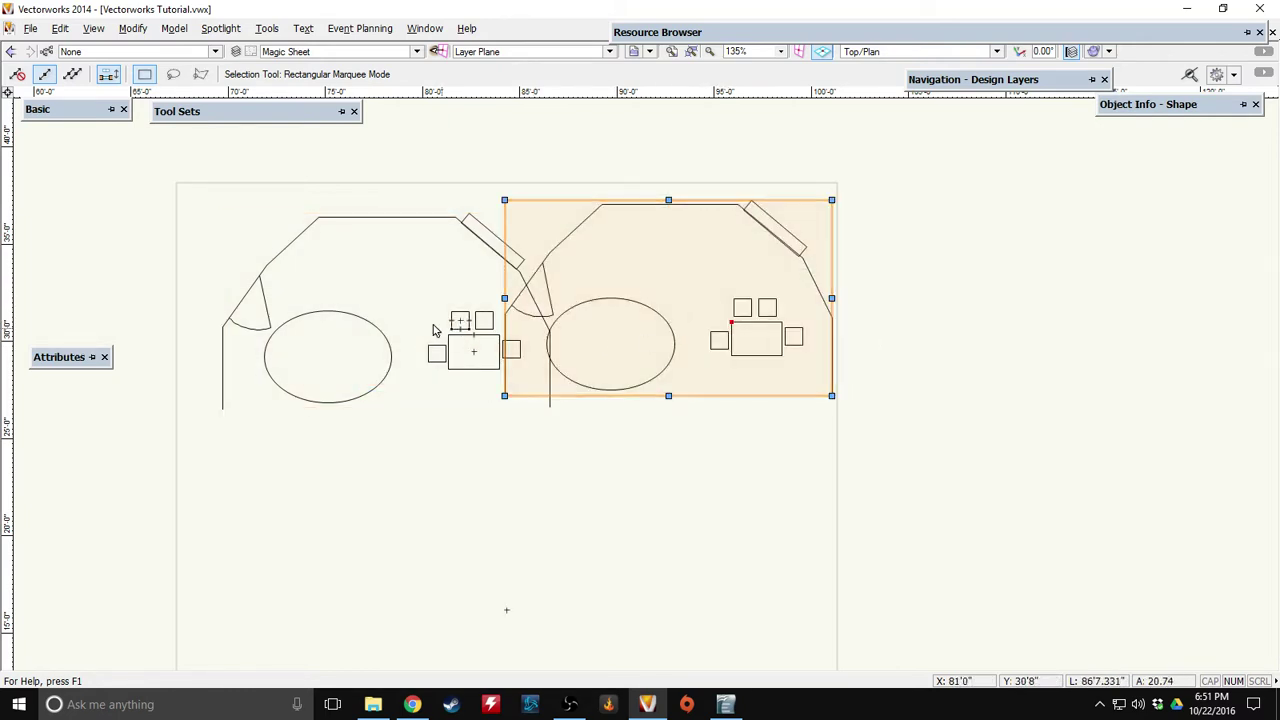
pyautogui.click(394, 334)
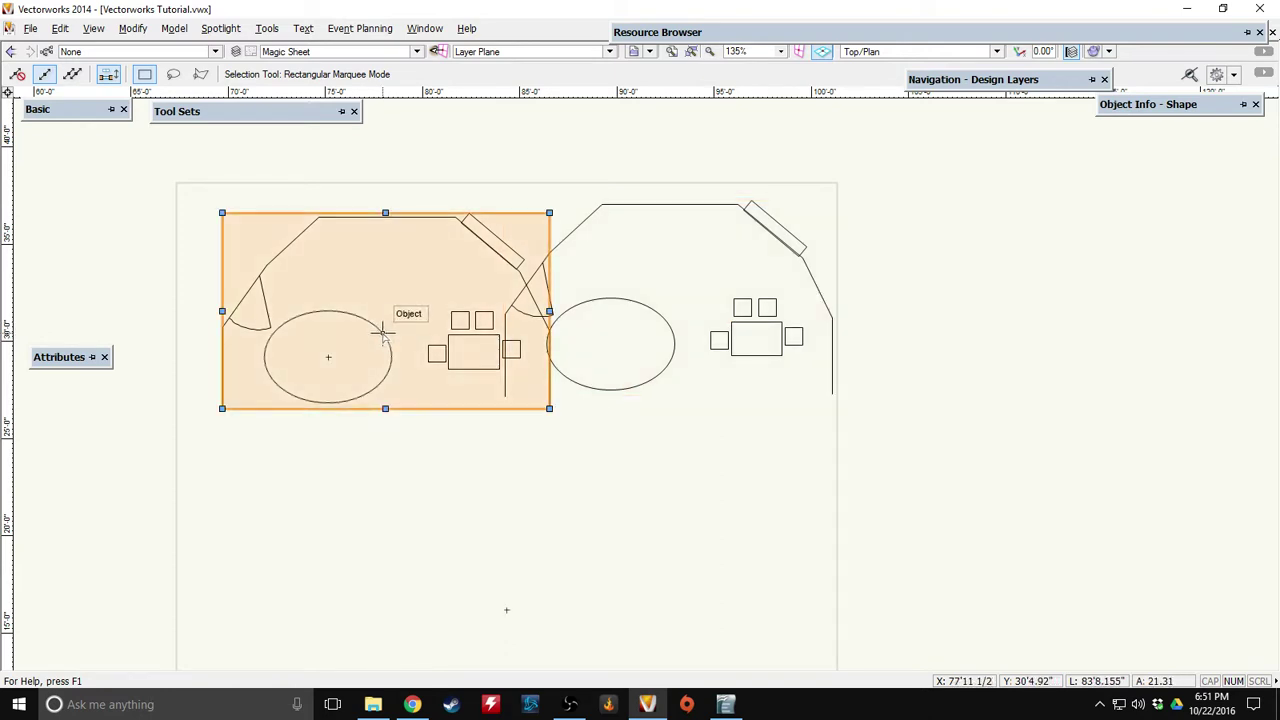
# Delete the right-hand set copy and scale the remaining set group down from its lower-left corner.
pyautogui.click(645, 307)
pyautogui.press('Delete')
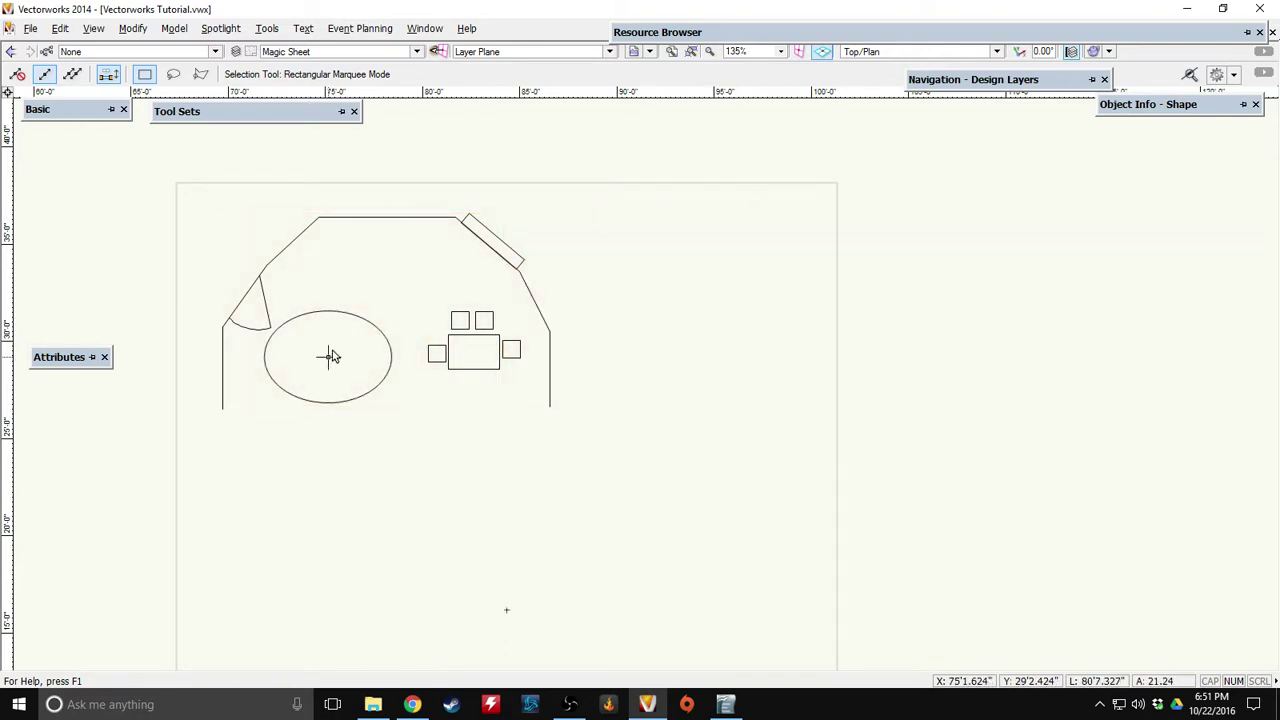
pyautogui.click(354, 312)
pyautogui.moveTo(222, 409); pyautogui.dragTo(306, 357)
# Duplicate the resized set group and place the copy beside it on the right half of the page outline.
pyautogui.moveTo(411, 317)
pyautogui.mouseDown()
pyautogui.moveTo(332, 334)
pyautogui.moveTo(671, 331)
pyautogui.mouseUp()
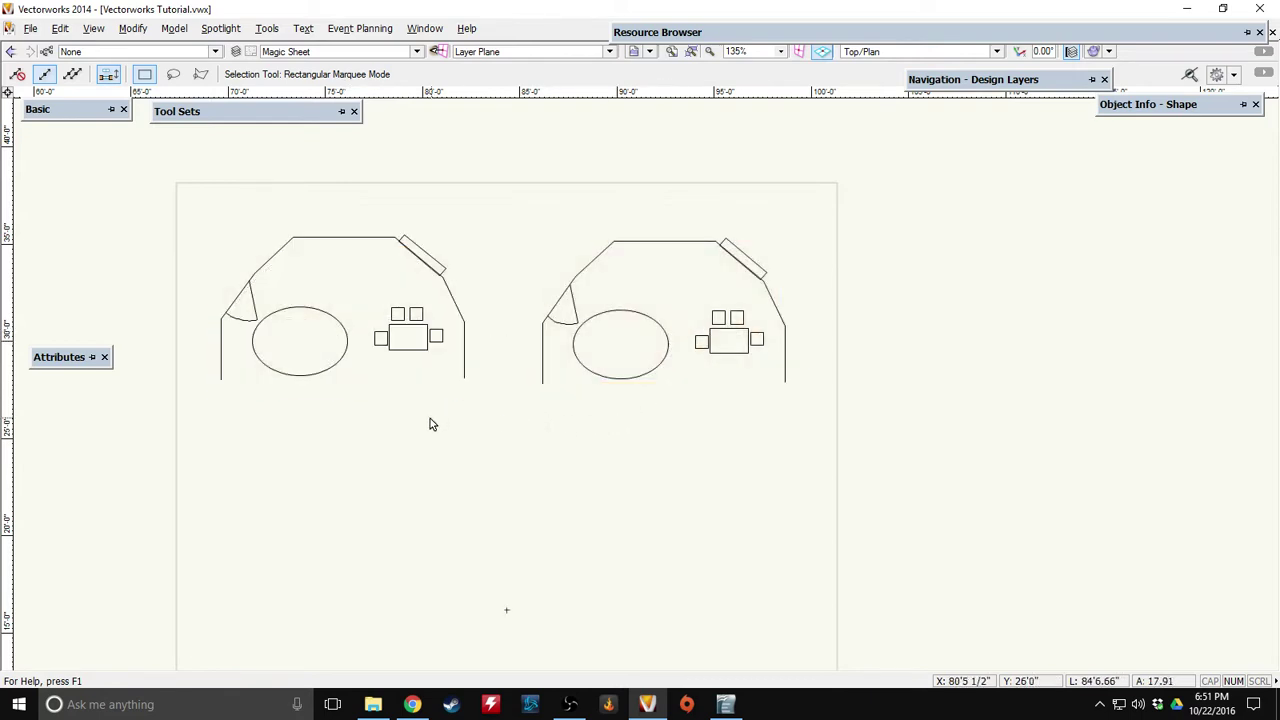
pyautogui.moveTo(426, 423); pyautogui.dragTo(463, 363, button='middle')
pyautogui.scroll(-2, 463, 365)
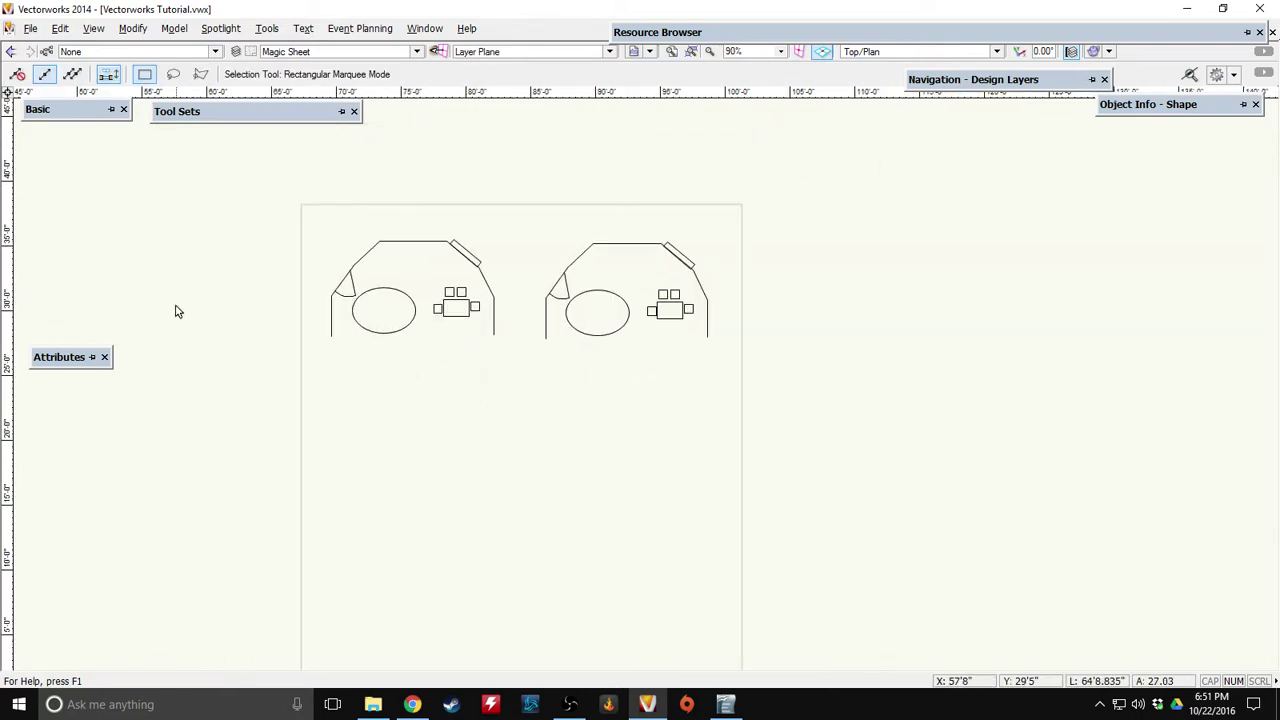
# Draw a short vertical line with an arrowhead at its upper end below the left set drawing.
pyautogui.moveTo(100, 115)
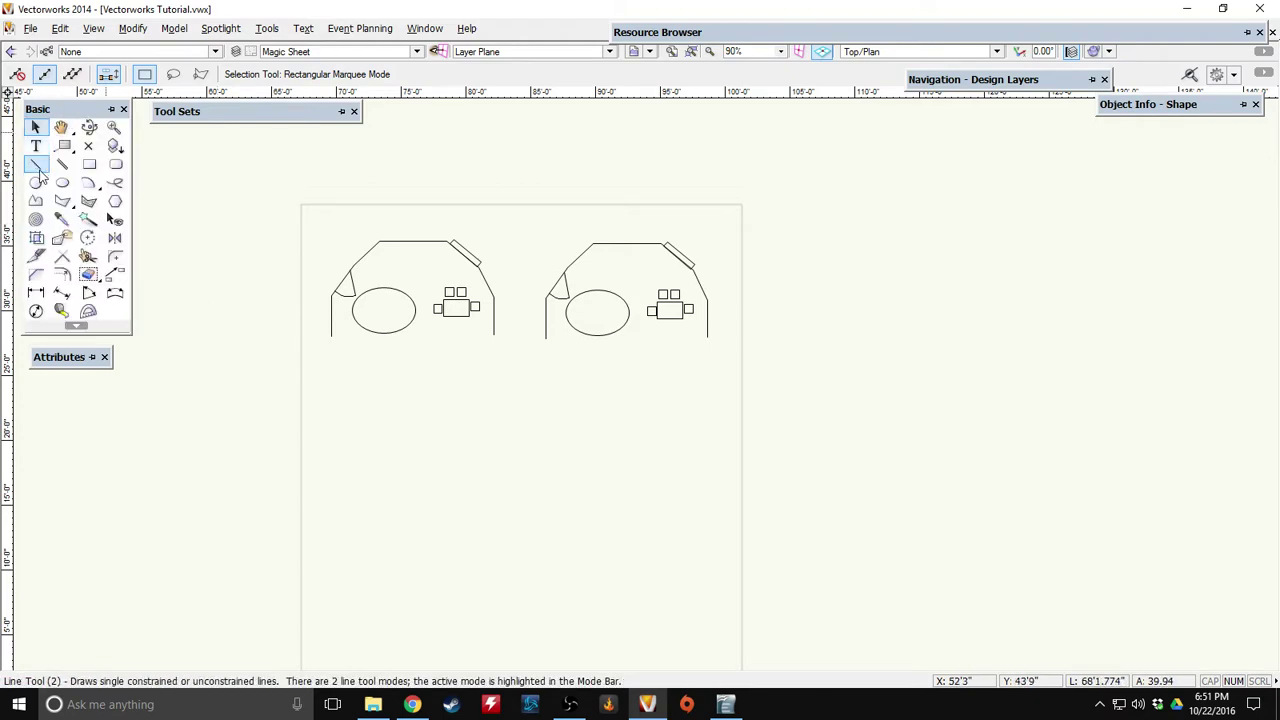
pyautogui.click(37, 164)
pyautogui.click(380, 398)
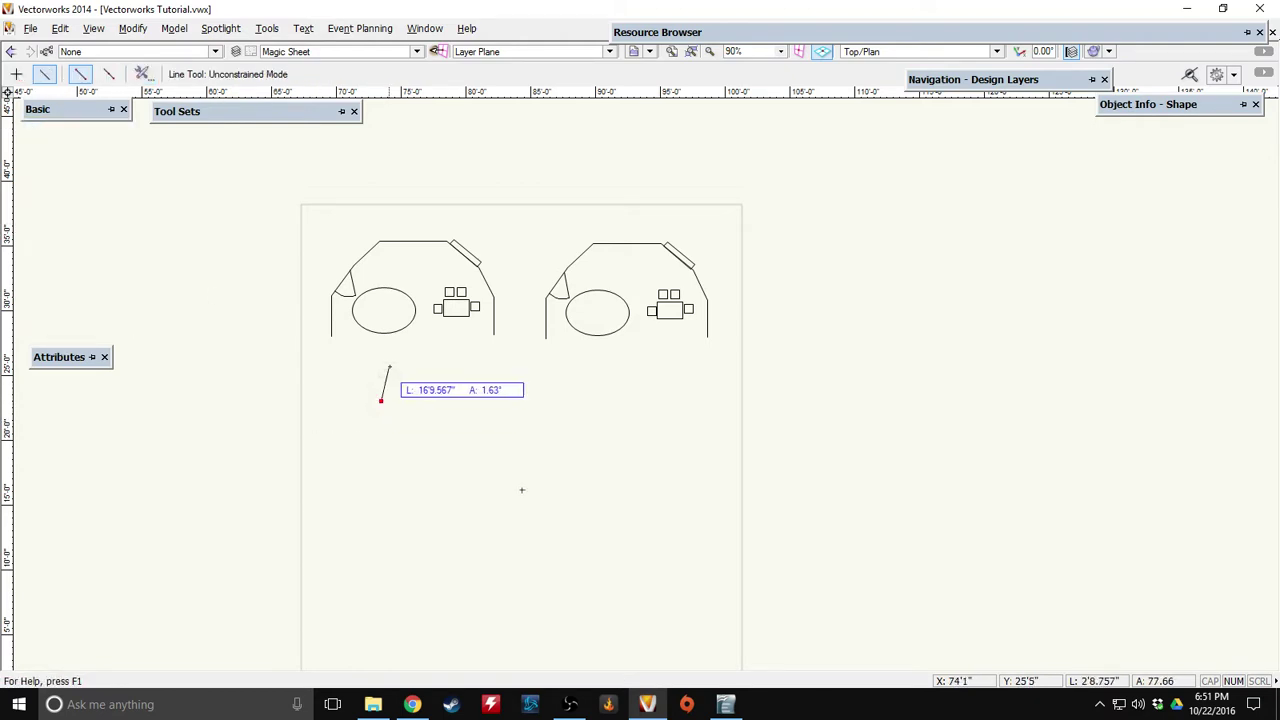
pyautogui.click(380, 357)
pyautogui.moveTo(60, 360)
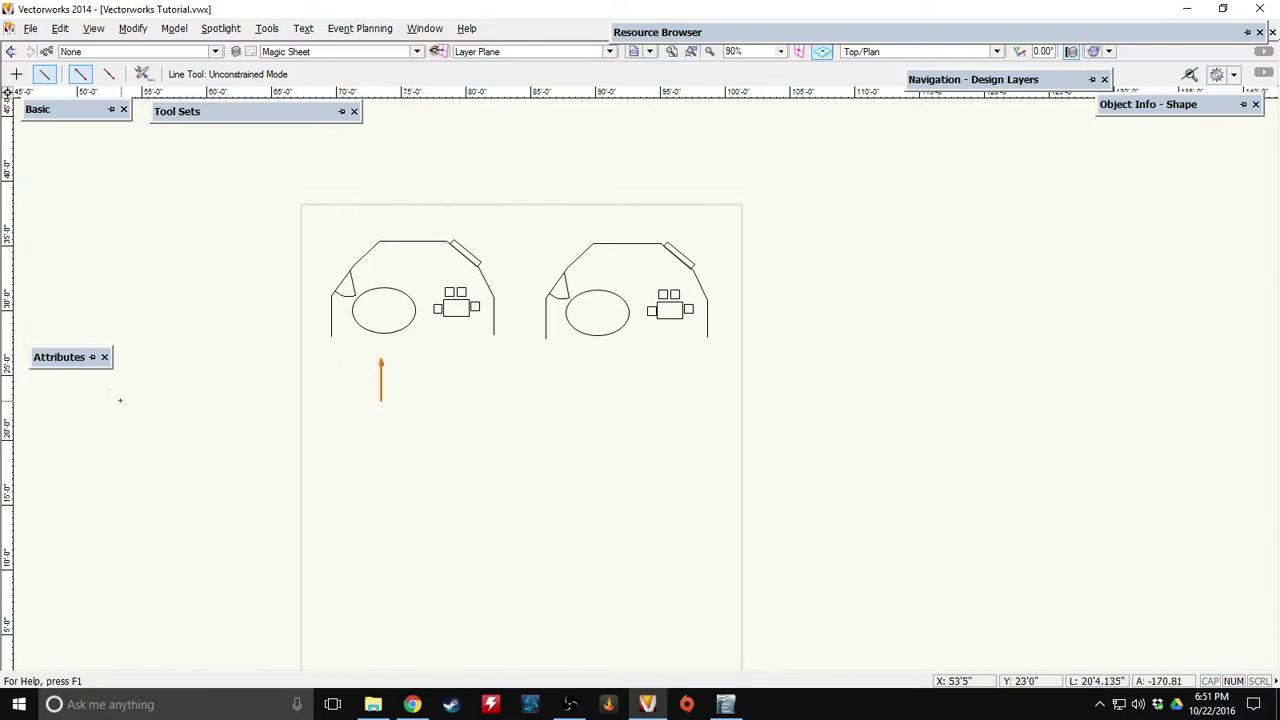
# Add the text label R51 just to the right of the arrow below the left set drawing.
pyautogui.moveTo(100, 123)
pyautogui.click(40, 146)
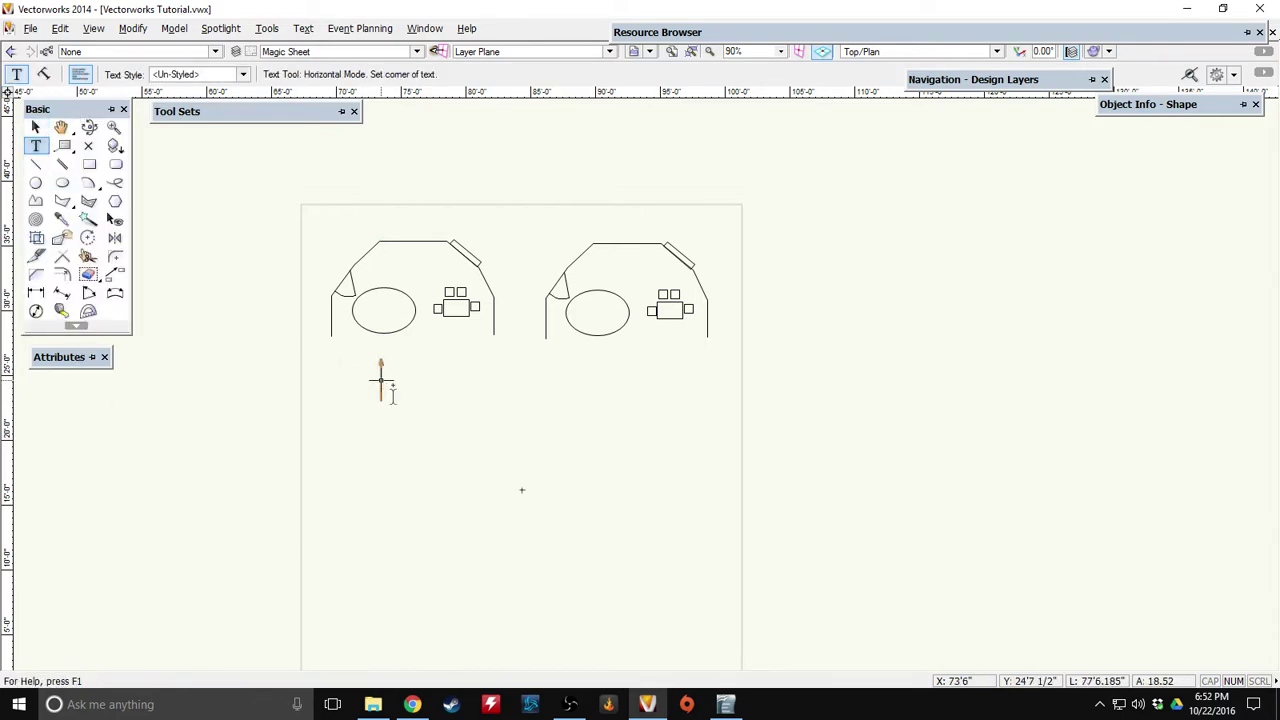
pyautogui.click(403, 374)
pyautogui.write('1')
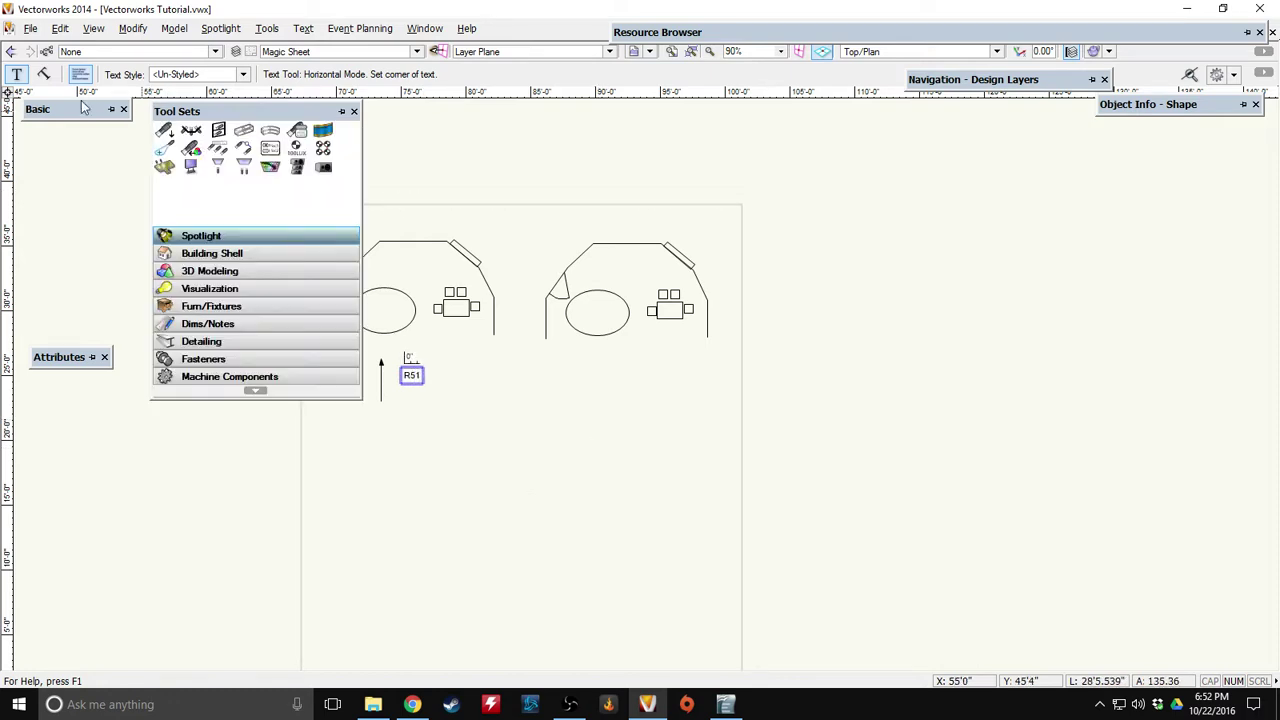
pyautogui.moveTo(70, 110)
pyautogui.click(34, 127)
# Compare the magic sheet page with the light plot's lighting areas and fixture positions, and return to the magic sheet.
pyautogui.scroll(1, 315, 408)
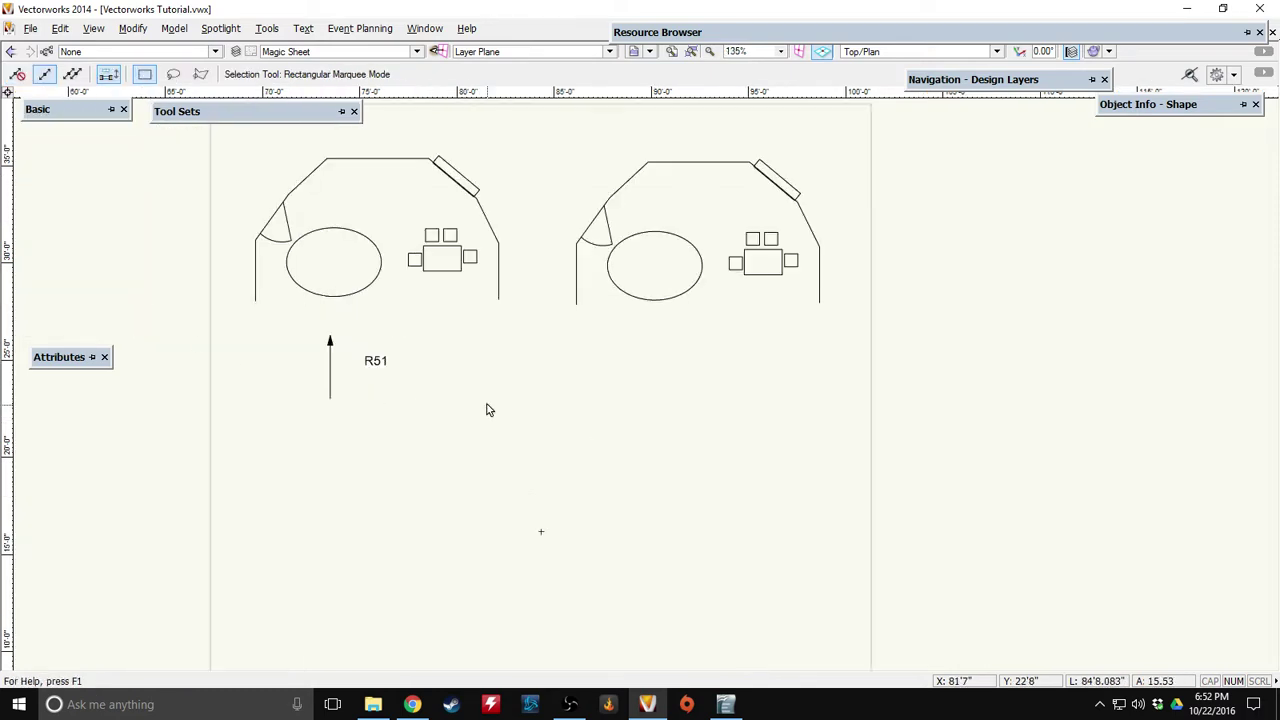
pyautogui.scroll(-1, 437, 366)
pyautogui.scroll(1, 534, 351)
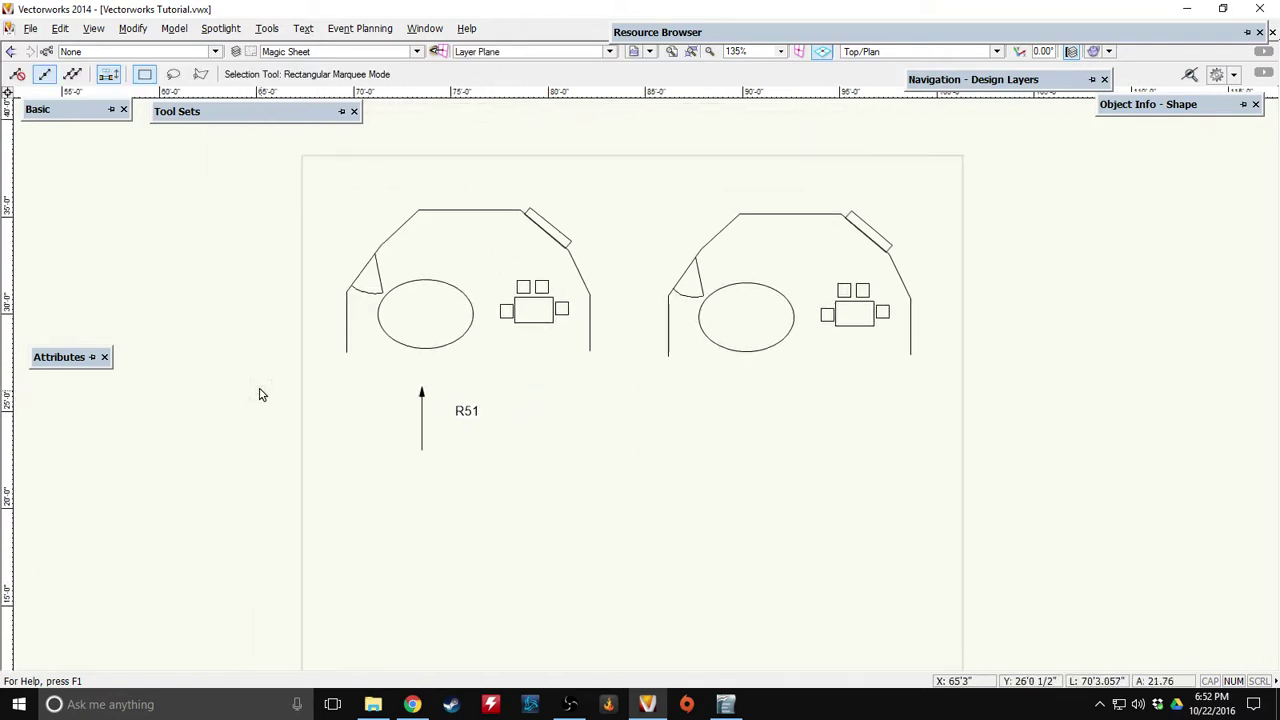
pyautogui.scroll(-1, 214, 362)
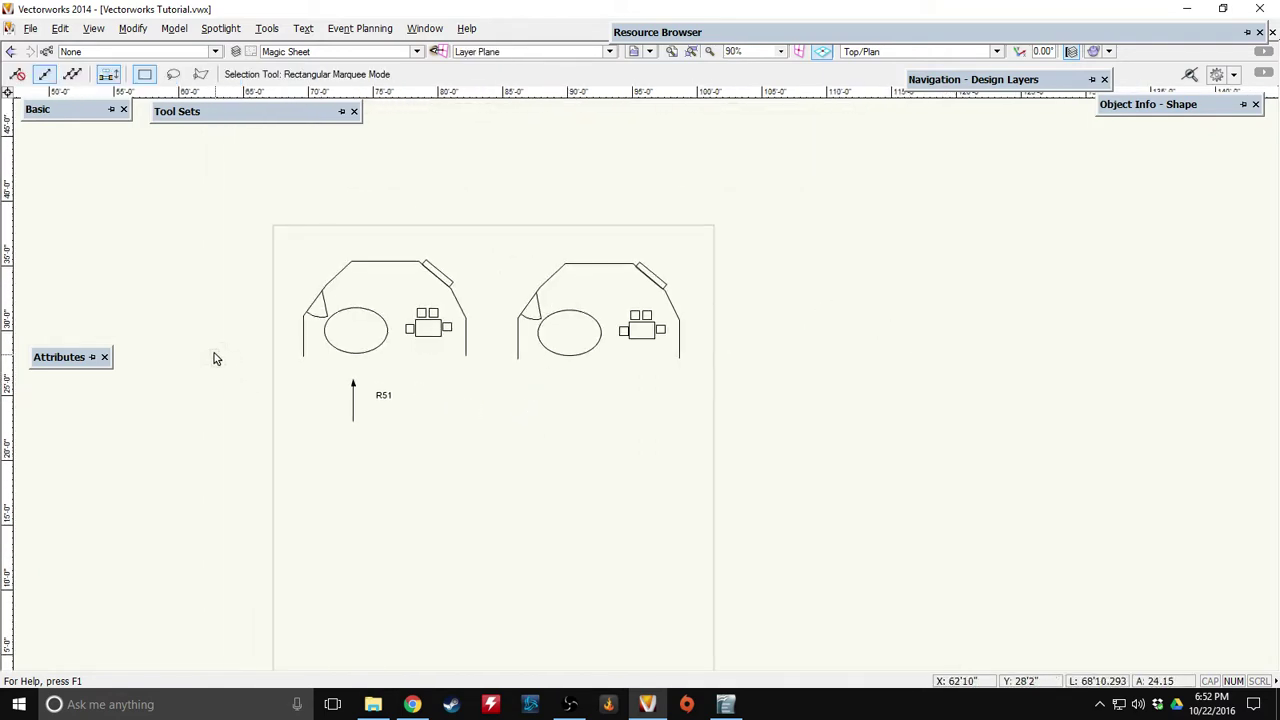
pyautogui.moveTo(194, 347); pyautogui.dragTo(577, 340, button='middle')
pyautogui.scroll(-1, 531, 343)
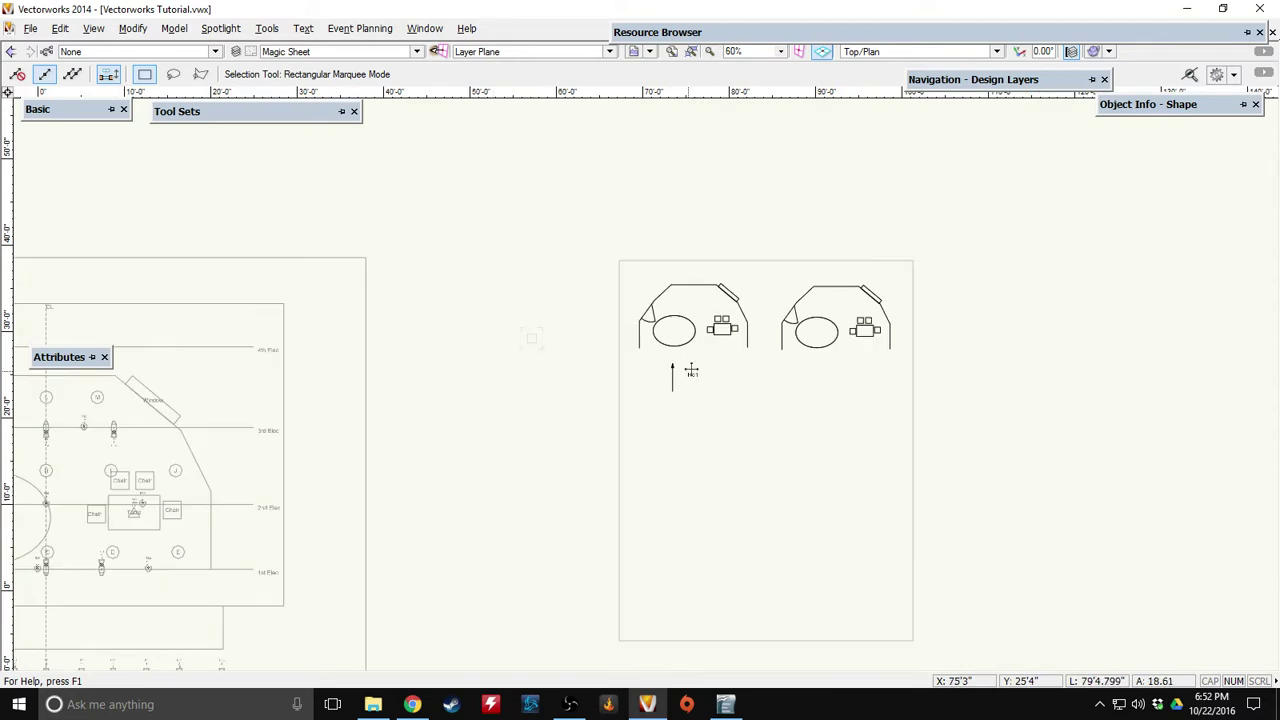
pyautogui.moveTo(208, 586); pyautogui.dragTo(590, 304, button='middle')
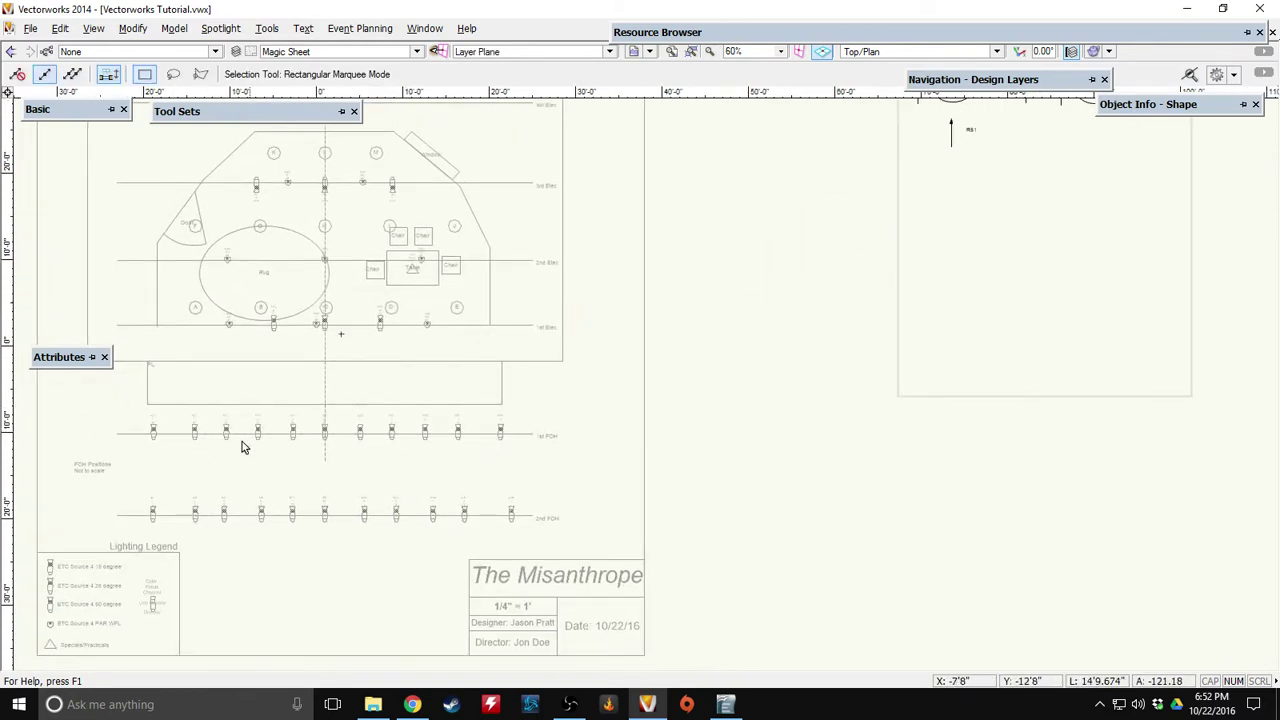
pyautogui.moveTo(723, 414); pyautogui.dragTo(517, 577, button='middle')
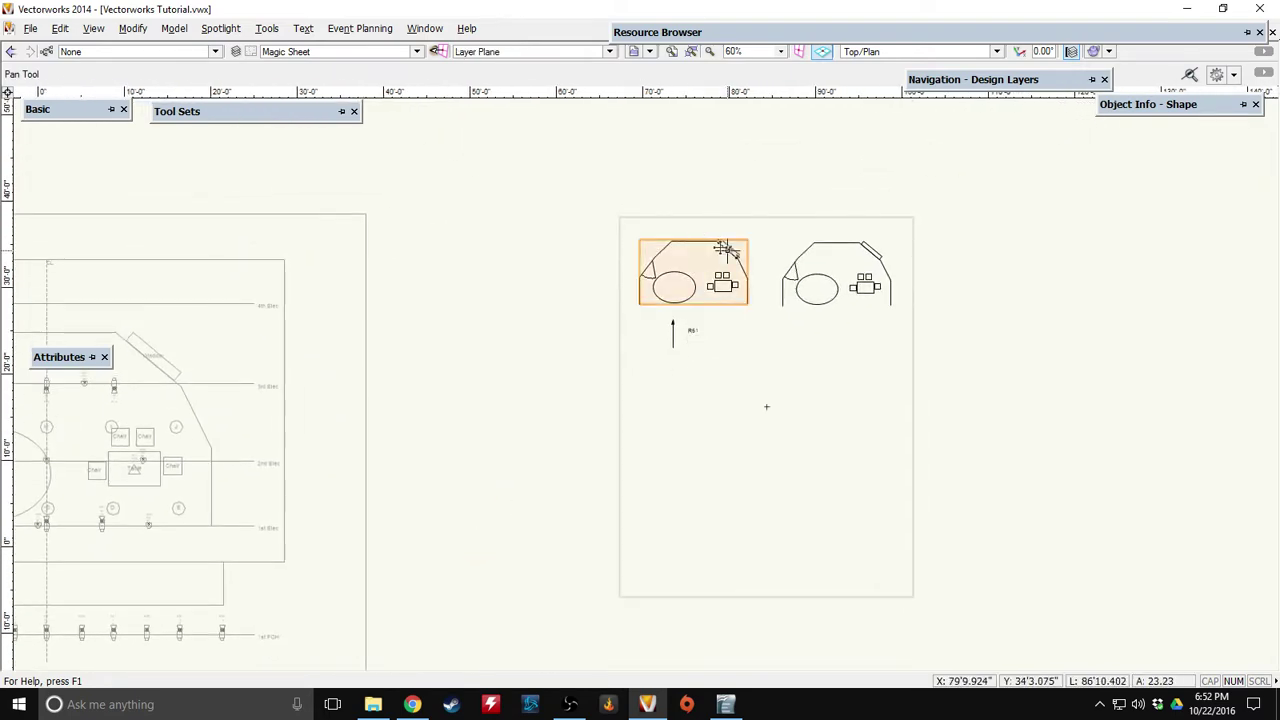
pyautogui.scroll(1, 715, 243)
pyautogui.scroll(1, 715, 243)
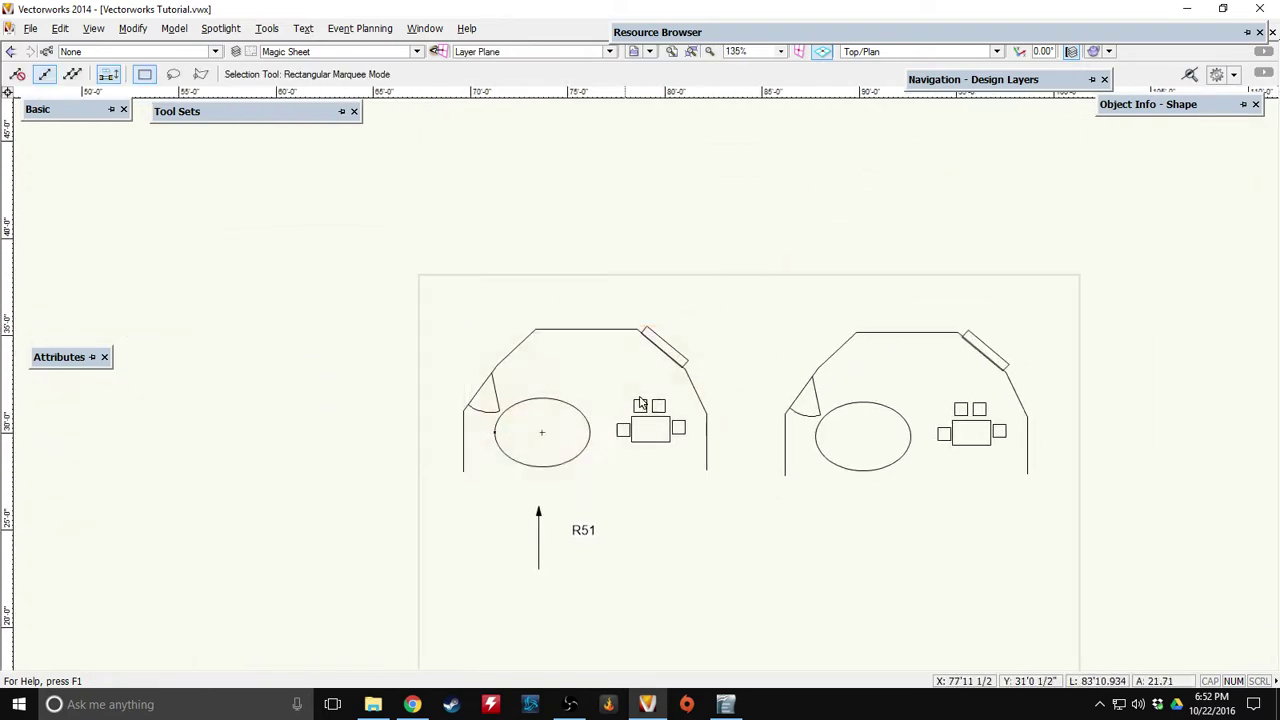
pyautogui.scroll(2, 634, 260)
pyautogui.moveTo(428, 438); pyautogui.dragTo(333, 275, button='middle')
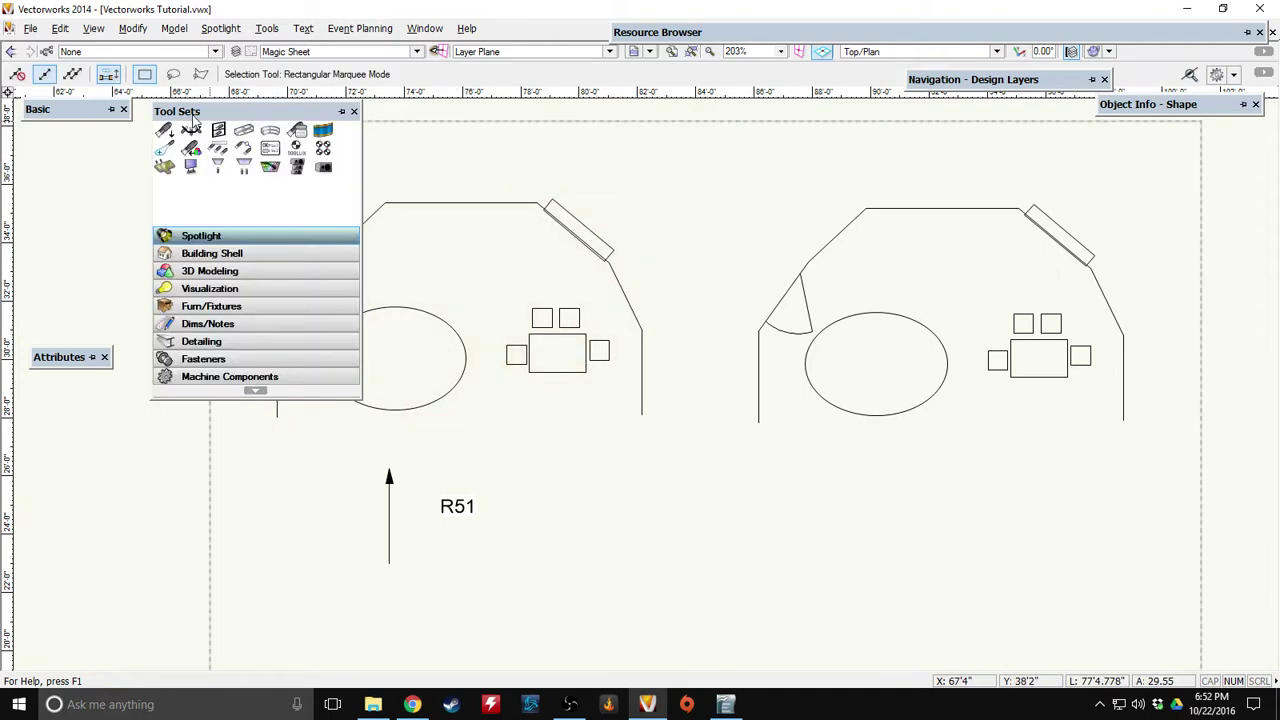
# Draw a circle with a radius of about 8" between the left set's side wall and the rug.
pyautogui.moveTo(55, 120)
pyautogui.click(35, 183)
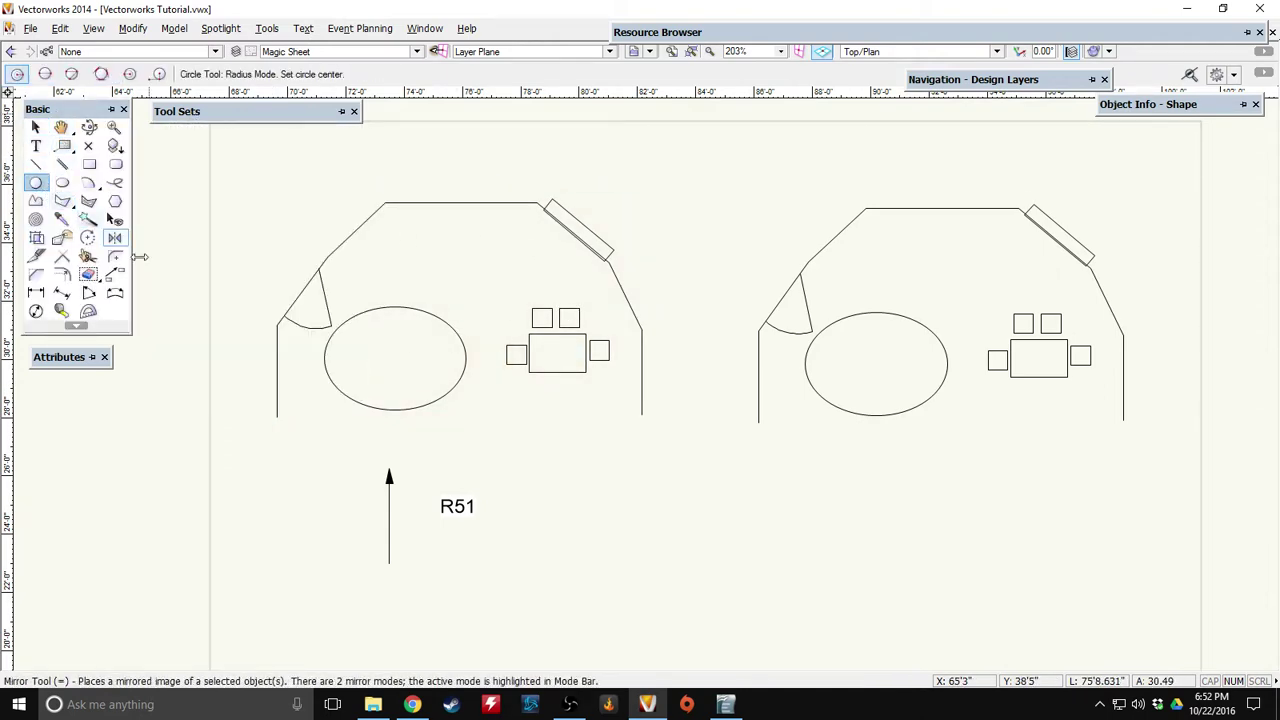
pyautogui.click(305, 373)
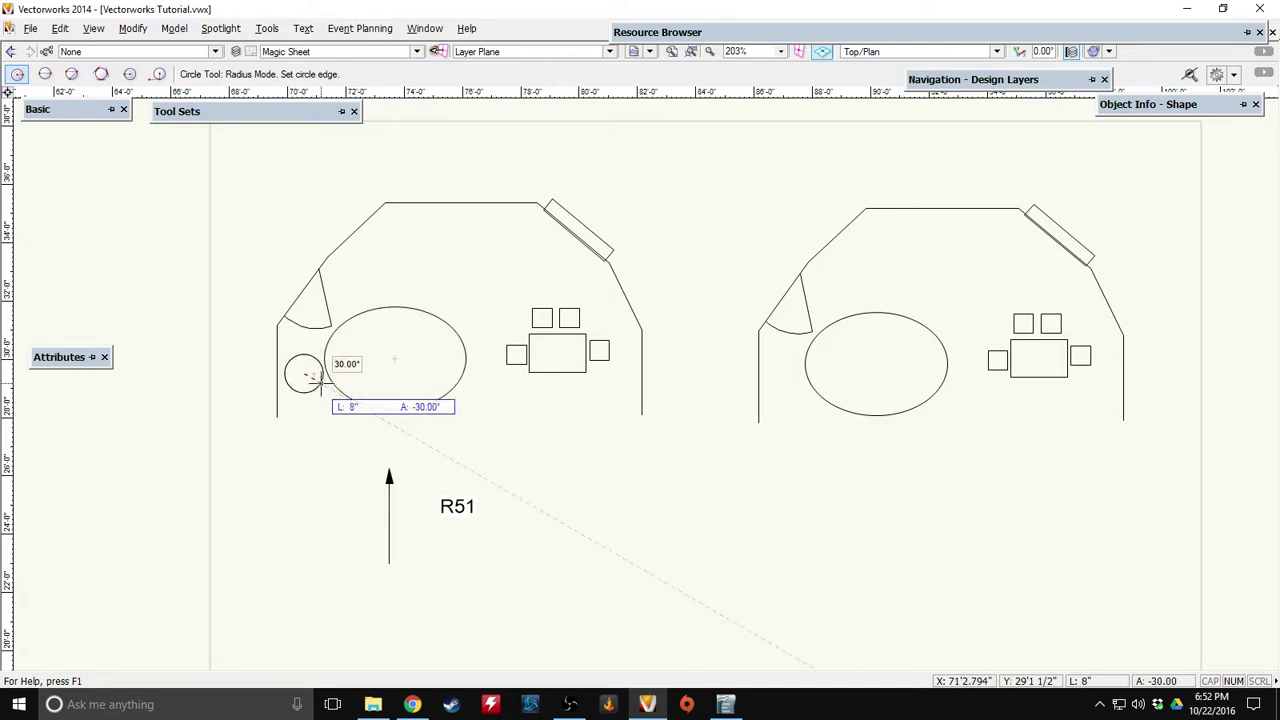
pyautogui.click(319, 382)
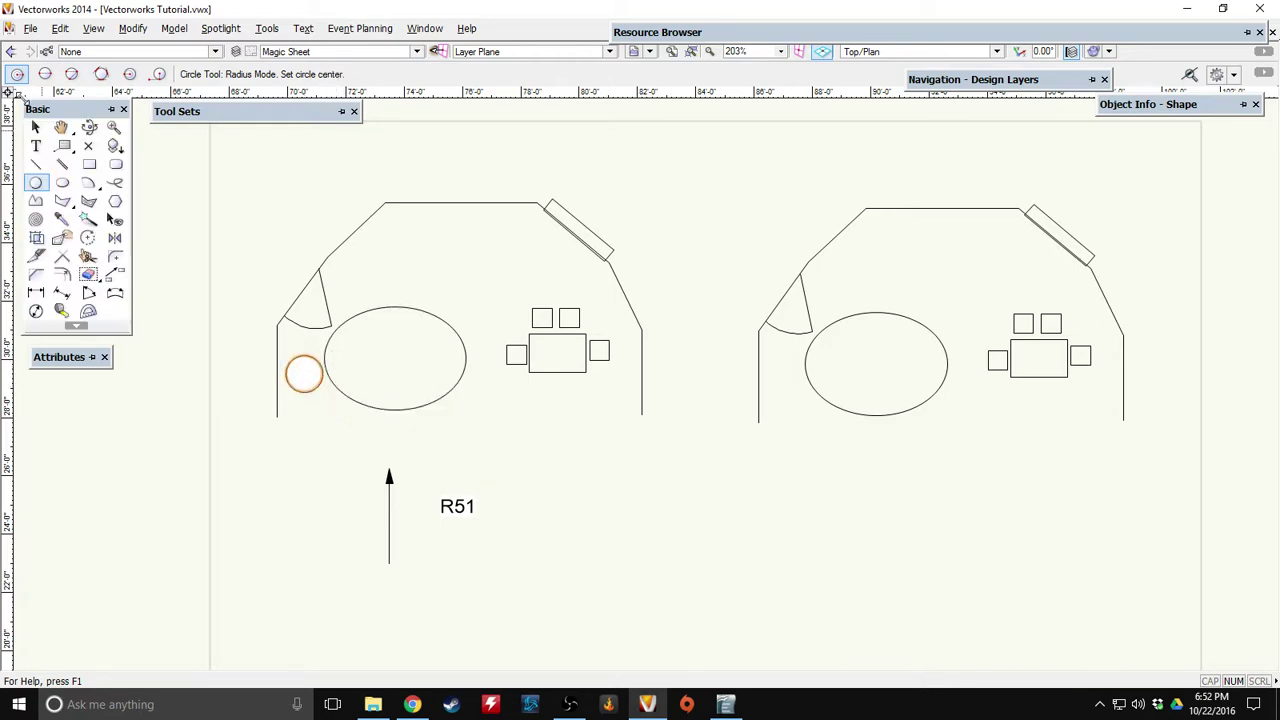
# Move the circle onto the rug's lower-left edge and duplicate it four times to the right, forming a row of five.
pyautogui.click(35, 127)
pyautogui.moveTo(303, 375); pyautogui.dragTo(339, 391)
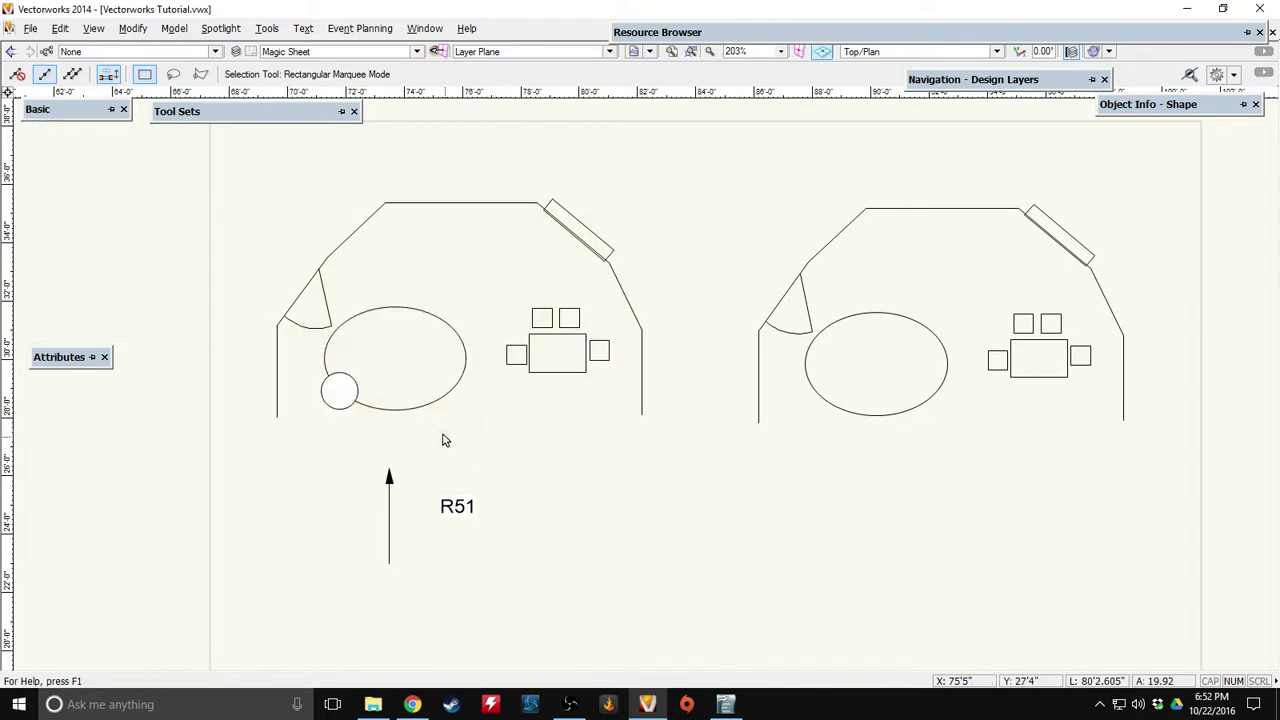
pyautogui.moveTo(469, 431); pyautogui.dragTo(601, 394)
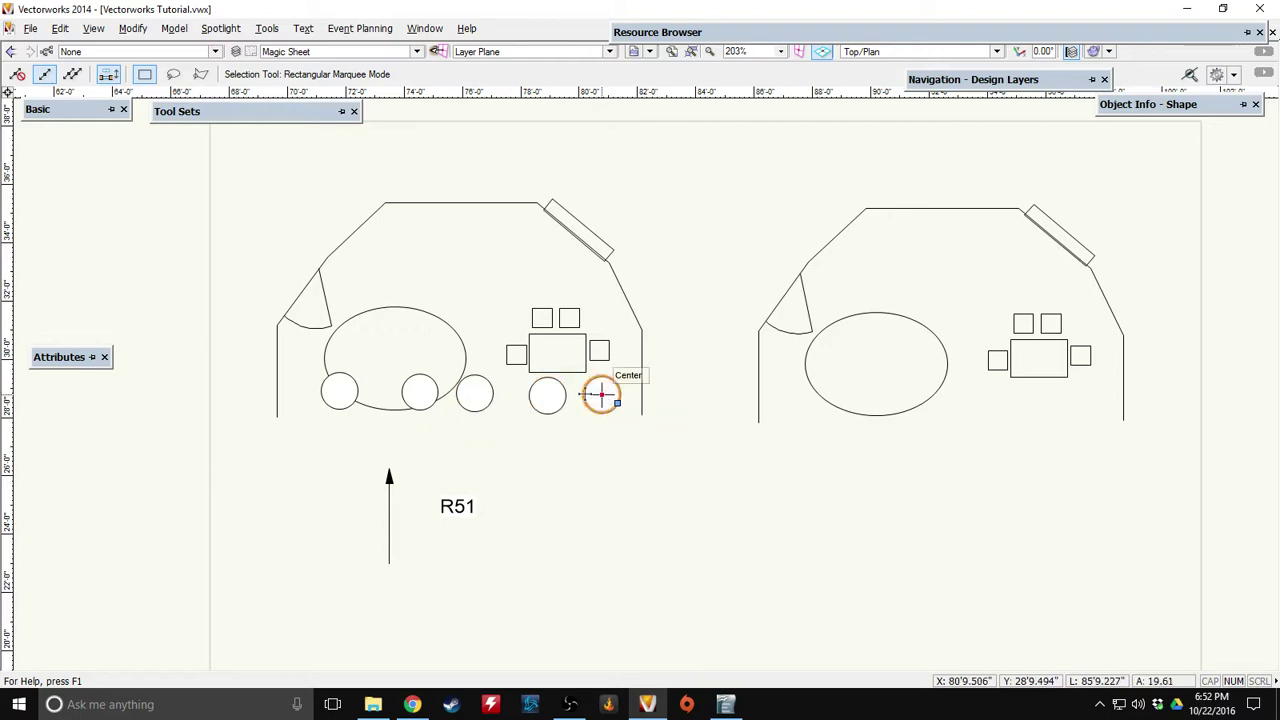
# Align the five circles vertically by their centers and distribute them horizontally by their centers.
pyautogui.moveTo(227, 350); pyautogui.dragTo(682, 444)
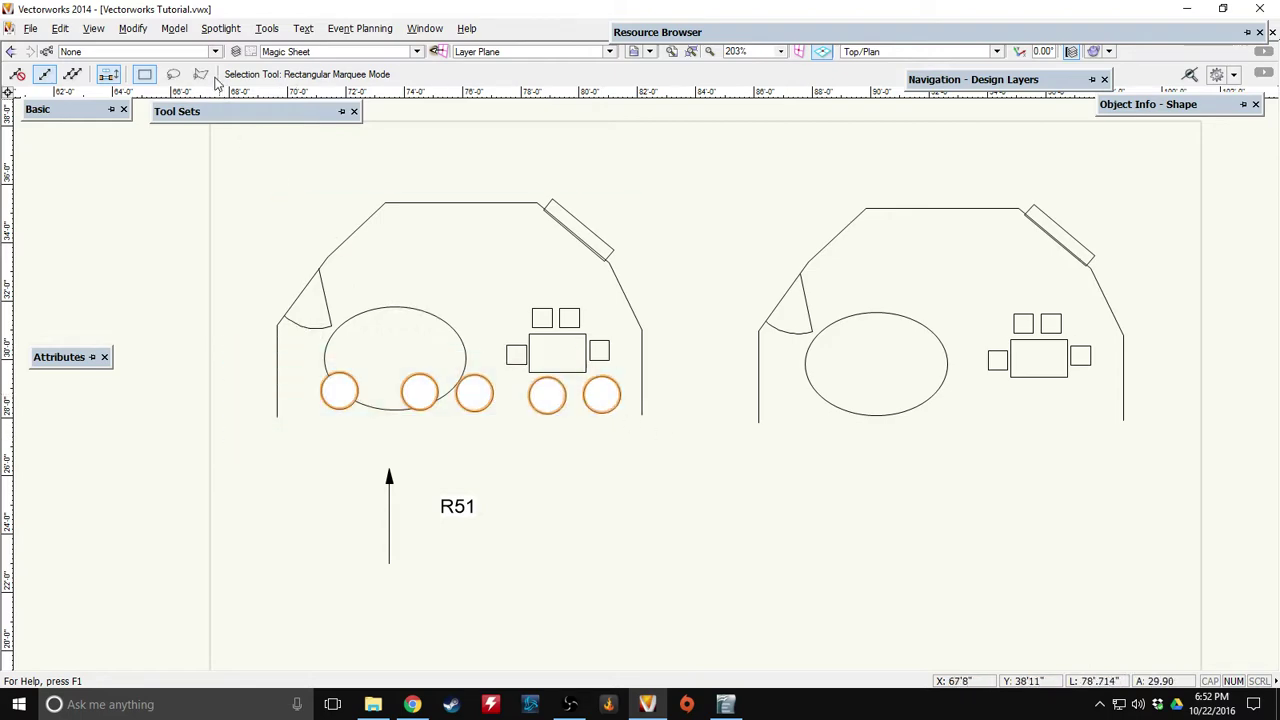
pyautogui.click(125, 30)
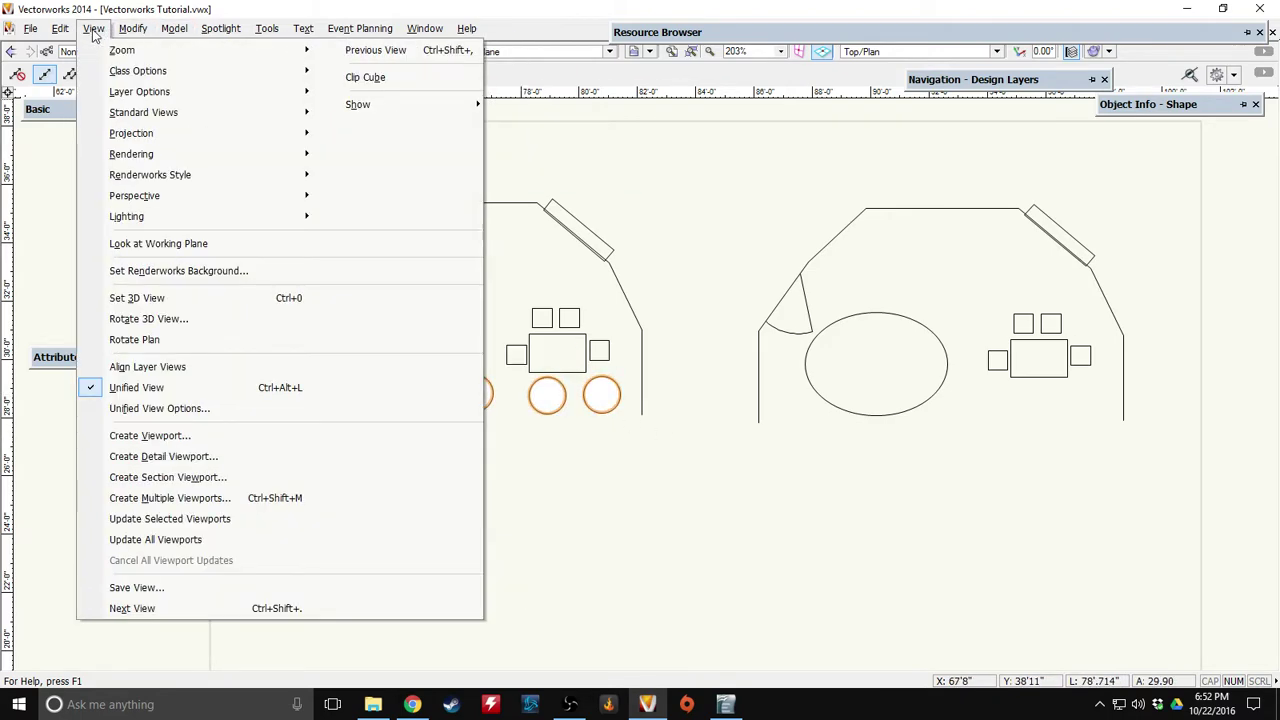
pyautogui.moveTo(183, 100)
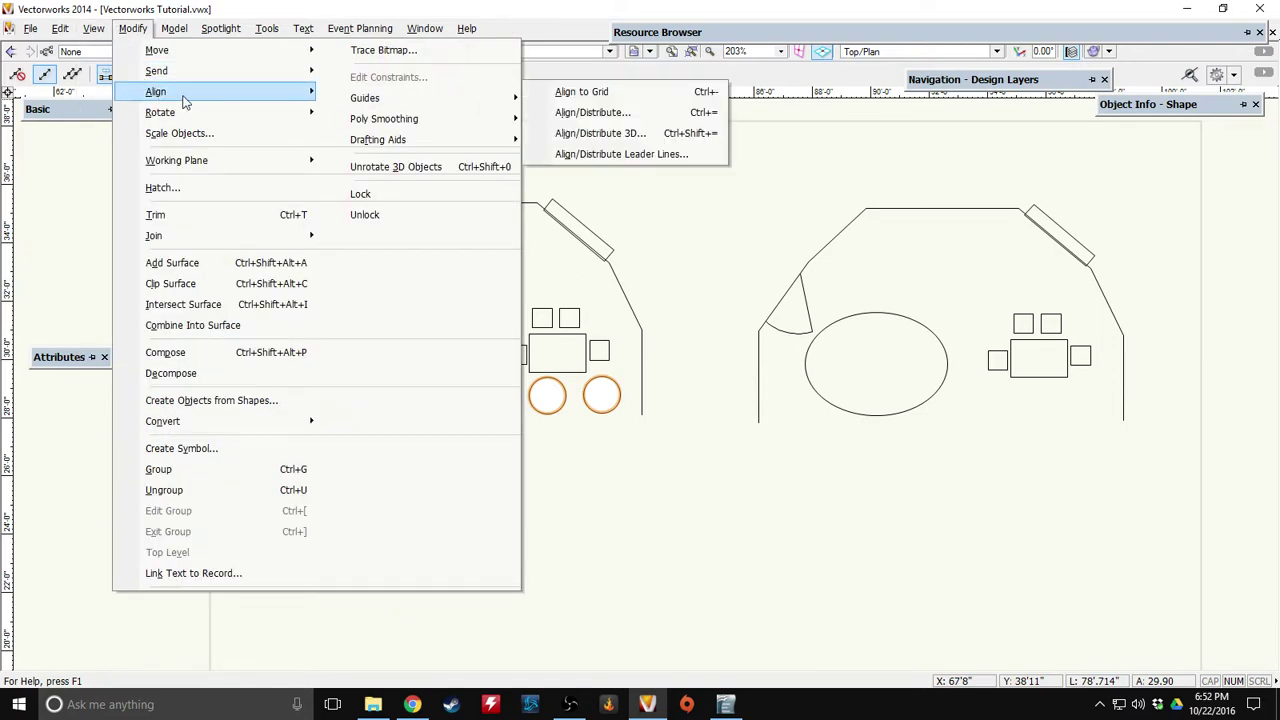
pyautogui.click(560, 112)
pyautogui.click(662, 241)
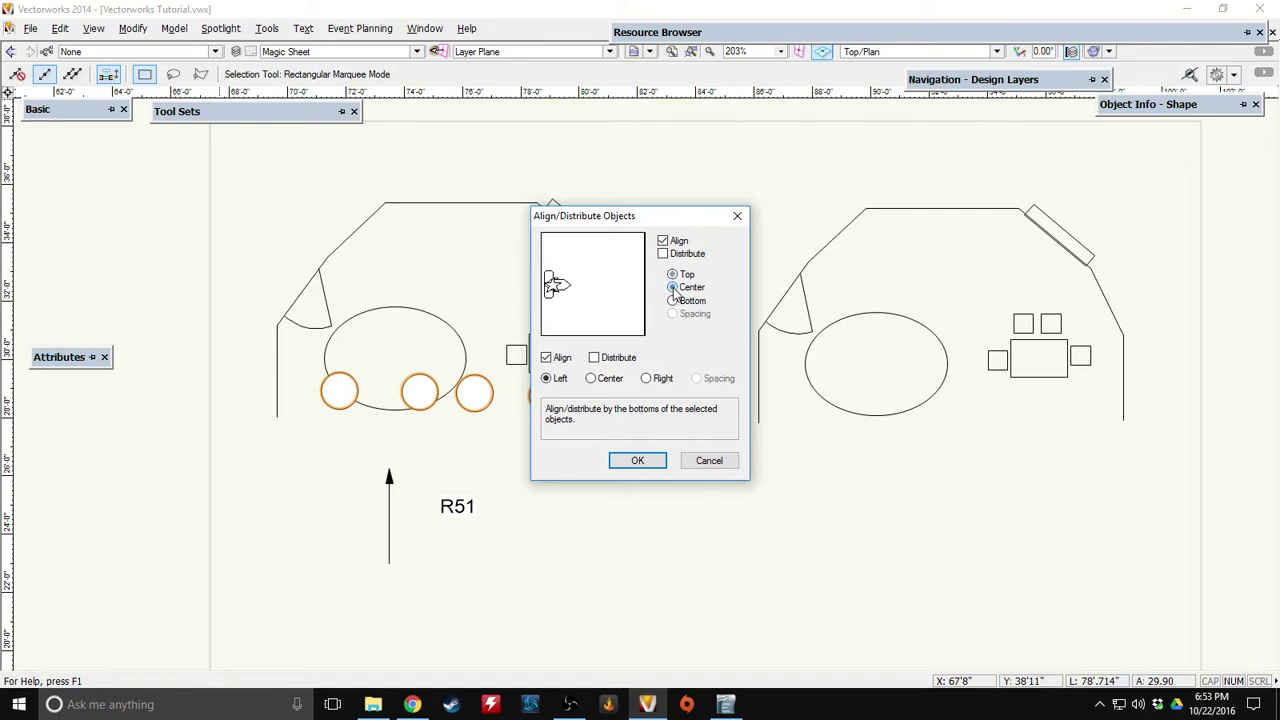
pyautogui.click(673, 288)
pyautogui.click(594, 358)
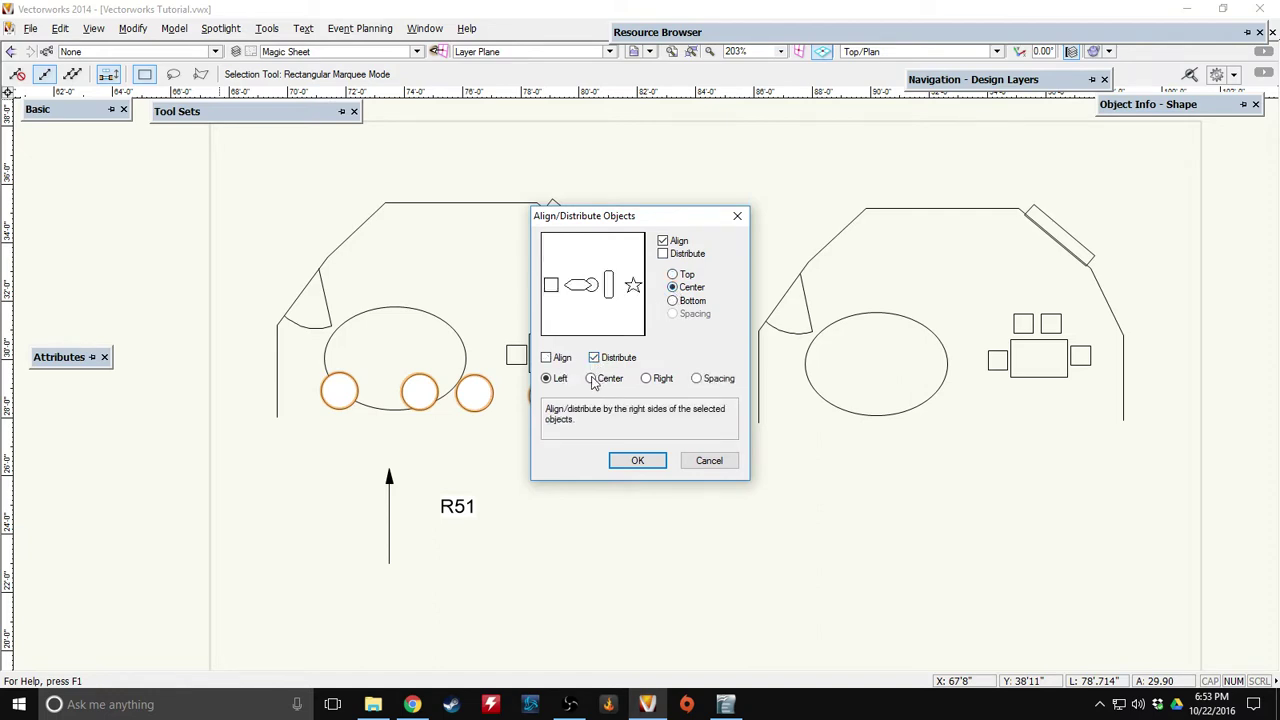
pyautogui.click(591, 378)
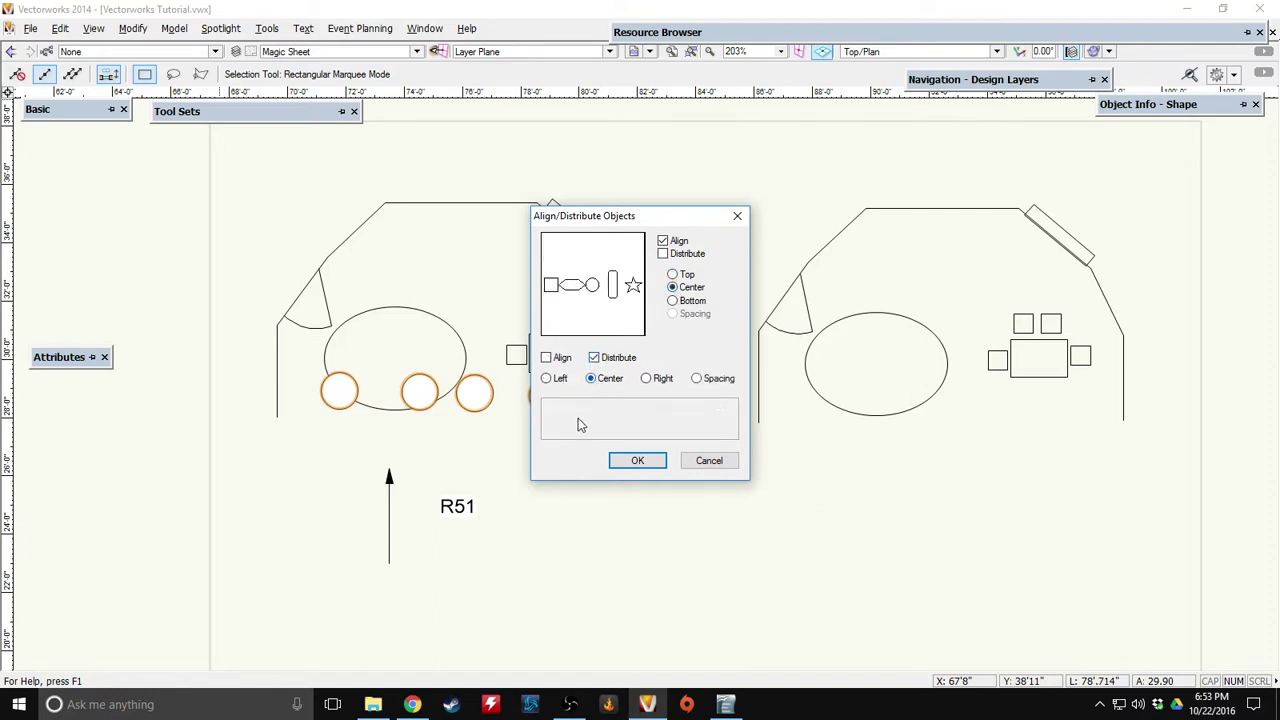
pyautogui.click(638, 461)
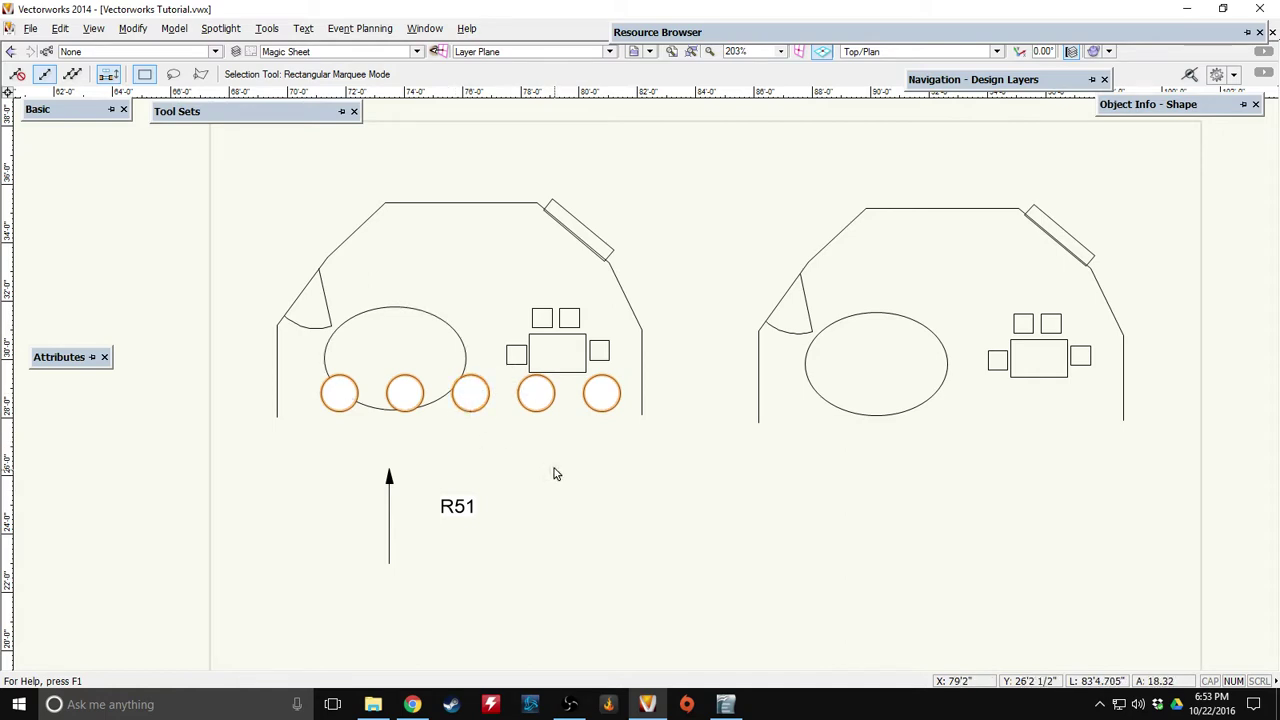
# Nudge the row of five circles slightly left and up.
pyautogui.hotkey('shift', 'Left')
pyautogui.hotkey('shift', 'Left')
pyautogui.hotkey('shift', 'Left')
pyautogui.hotkey('shift', 'Up')
pyautogui.hotkey('shift', 'Up')
pyautogui.hotkey('shift', 'Up')
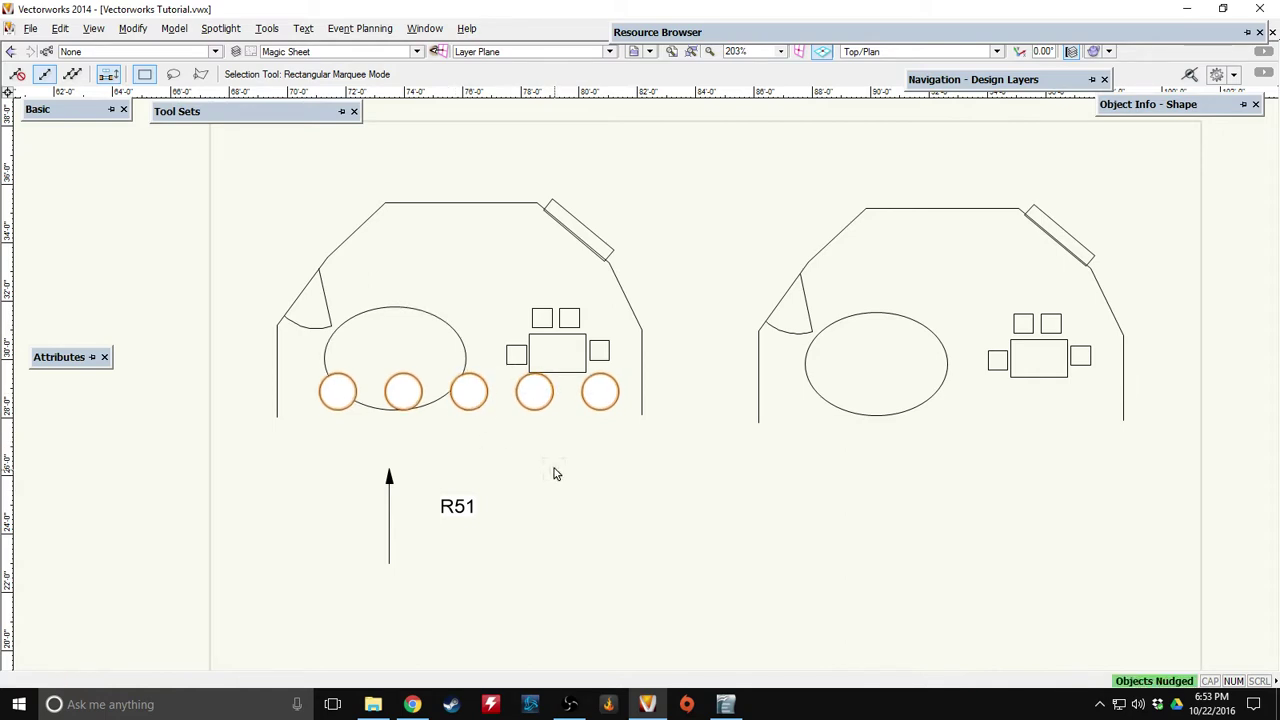
# Try the five circles without a fill, and set their fill back to Solid.
pyautogui.scroll(2, 554, 473)
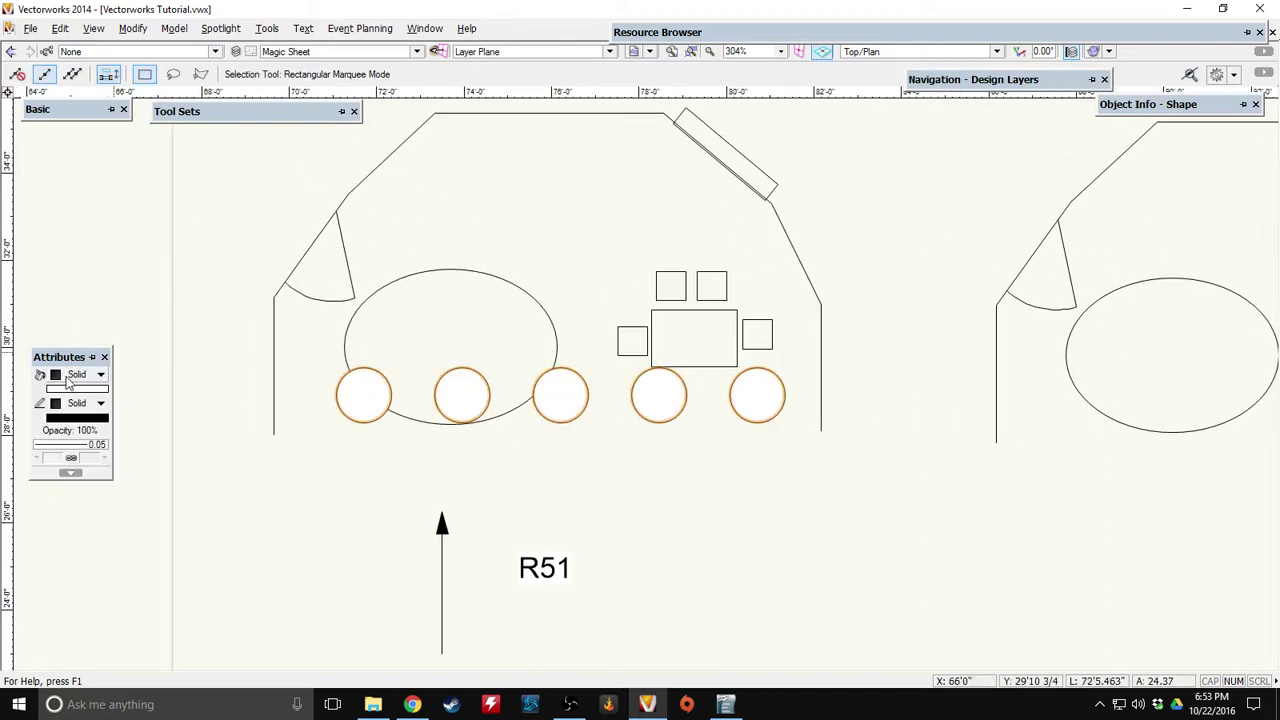
pyautogui.click(70, 376)
pyautogui.click(74, 393)
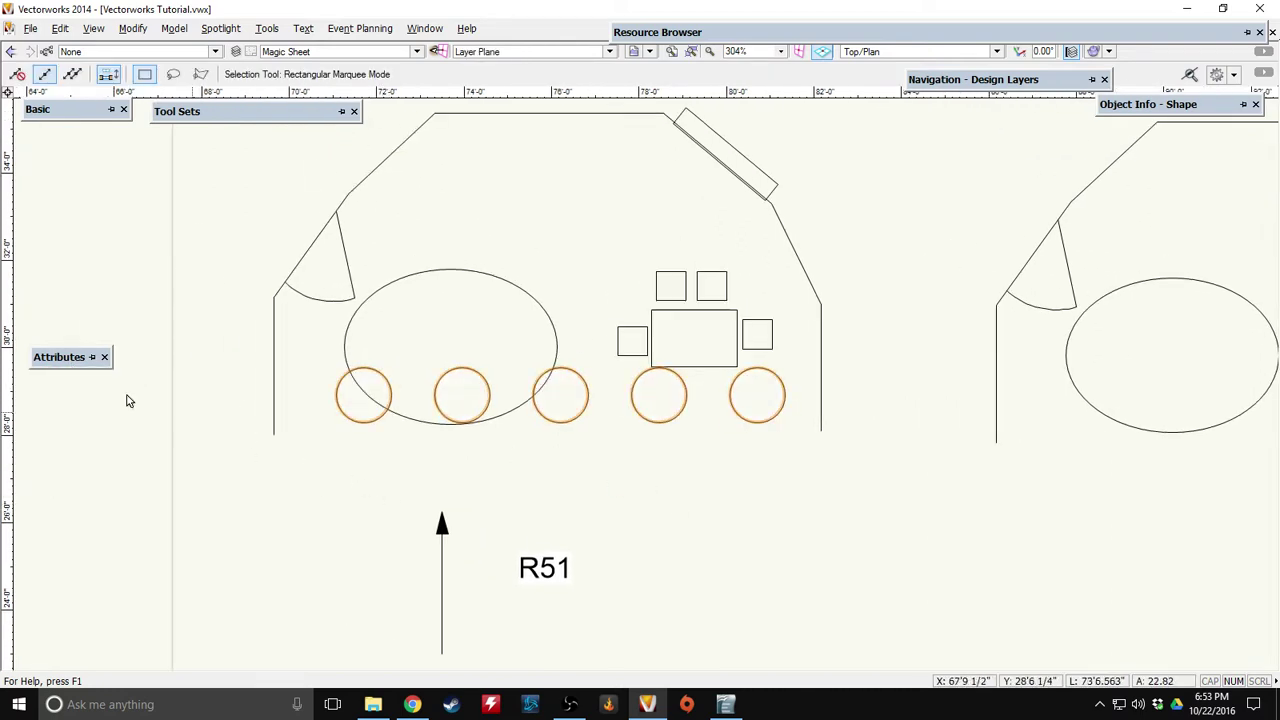
pyautogui.click(70, 376)
pyautogui.click(76, 404)
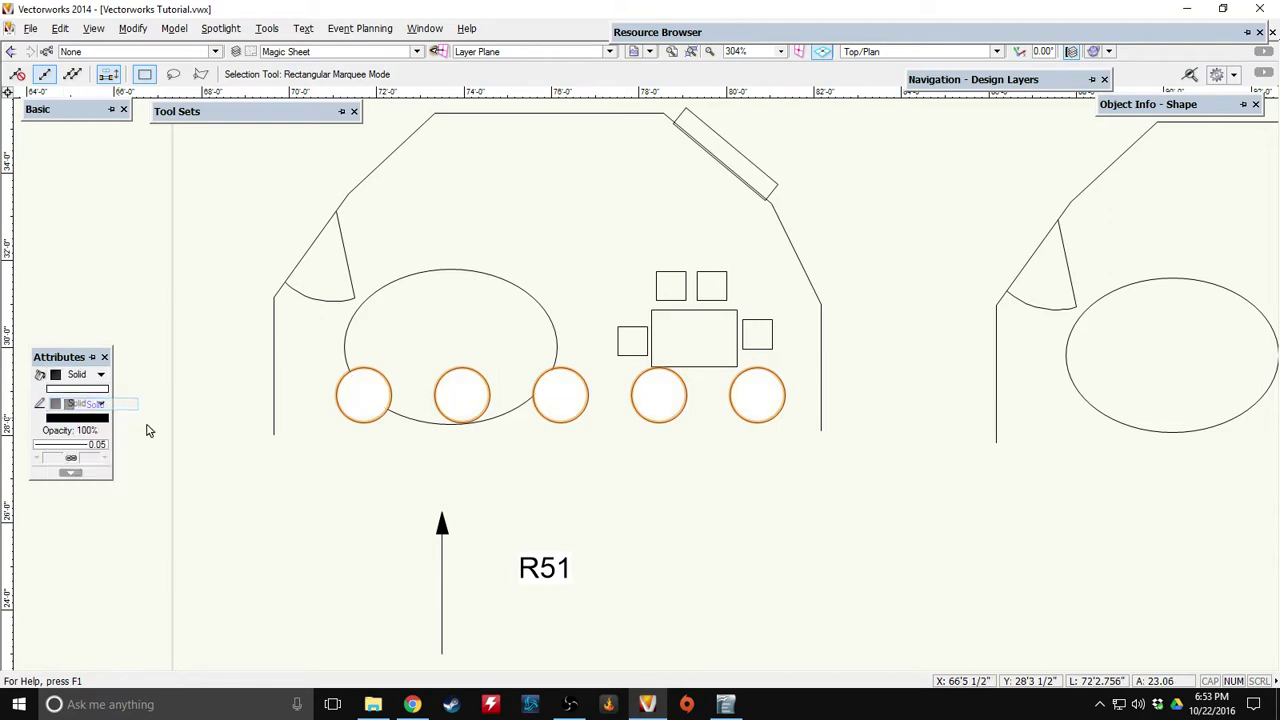
# Duplicate the row of five circles and place the copy above the original, across the rug's upper edge and the chairs.
pyautogui.click(294, 383)
pyautogui.moveTo(290, 350); pyautogui.dragTo(888, 473)
pyautogui.keyDown('ctrl'); pyautogui.moveTo(342, 419); pyautogui.dragTo(672, 495); pyautogui.keyUp('ctrl')
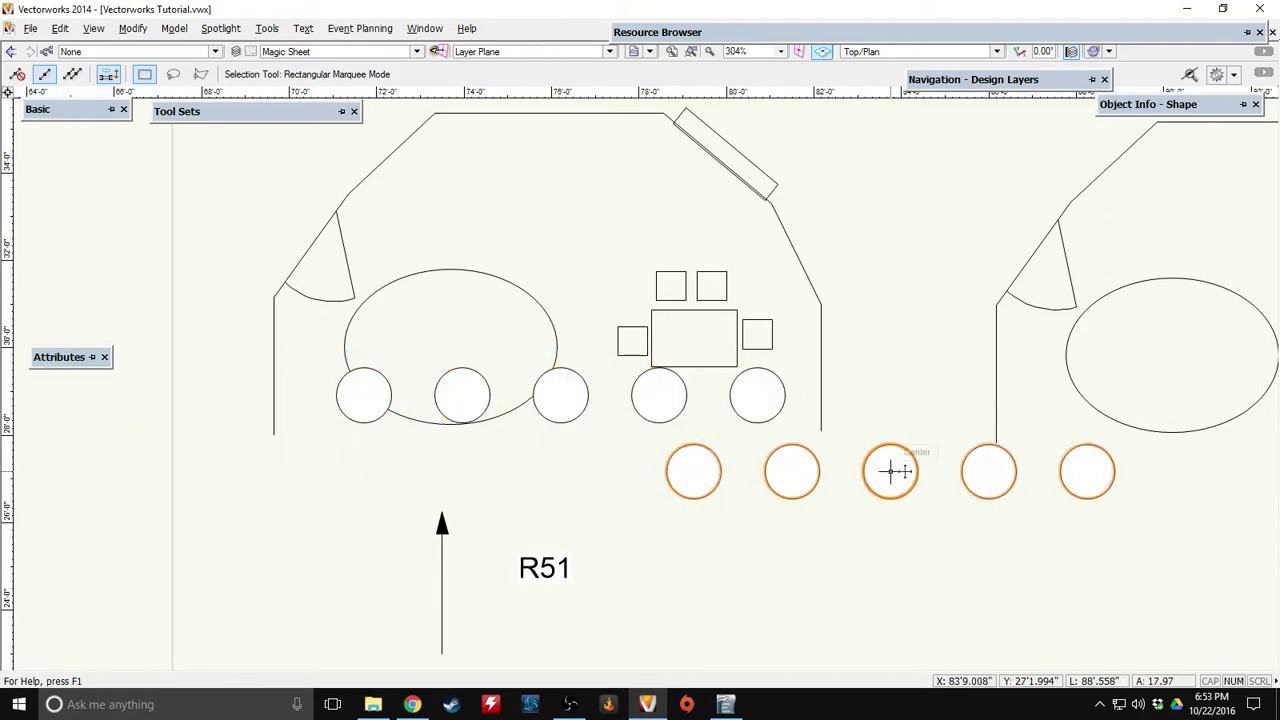
pyautogui.moveTo(886, 471); pyautogui.dragTo(551, 291)
# Add a third row of three circle copies and place it near the back wall, above the middle of the five-circle rows.
pyautogui.click(571, 217)
pyautogui.moveTo(517, 238); pyautogui.dragTo(810, 336)
pyautogui.hotkey('ctrl', 'z')
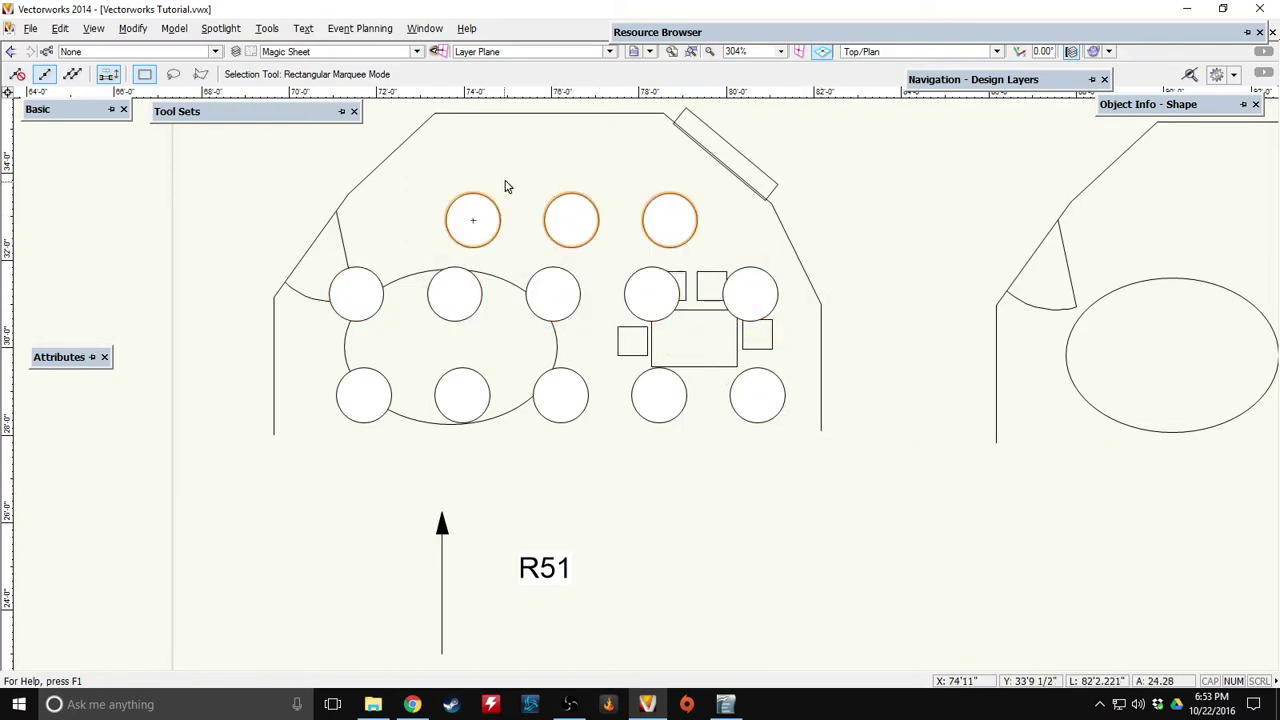
pyautogui.moveTo(571, 220); pyautogui.dragTo(544, 167)
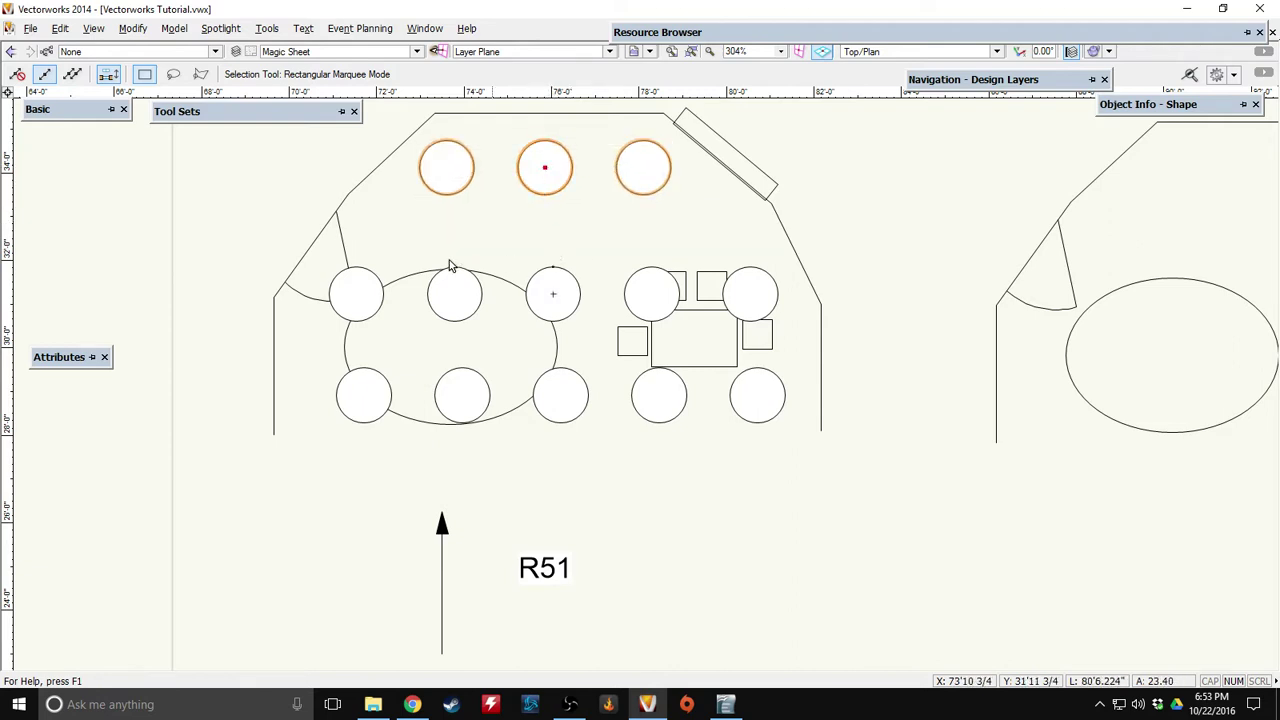
# Move the middle row of five circles up, nudging it down and right to sit across the rug's upper edge and the chairs.
pyautogui.moveTo(300, 246); pyautogui.dragTo(922, 344)
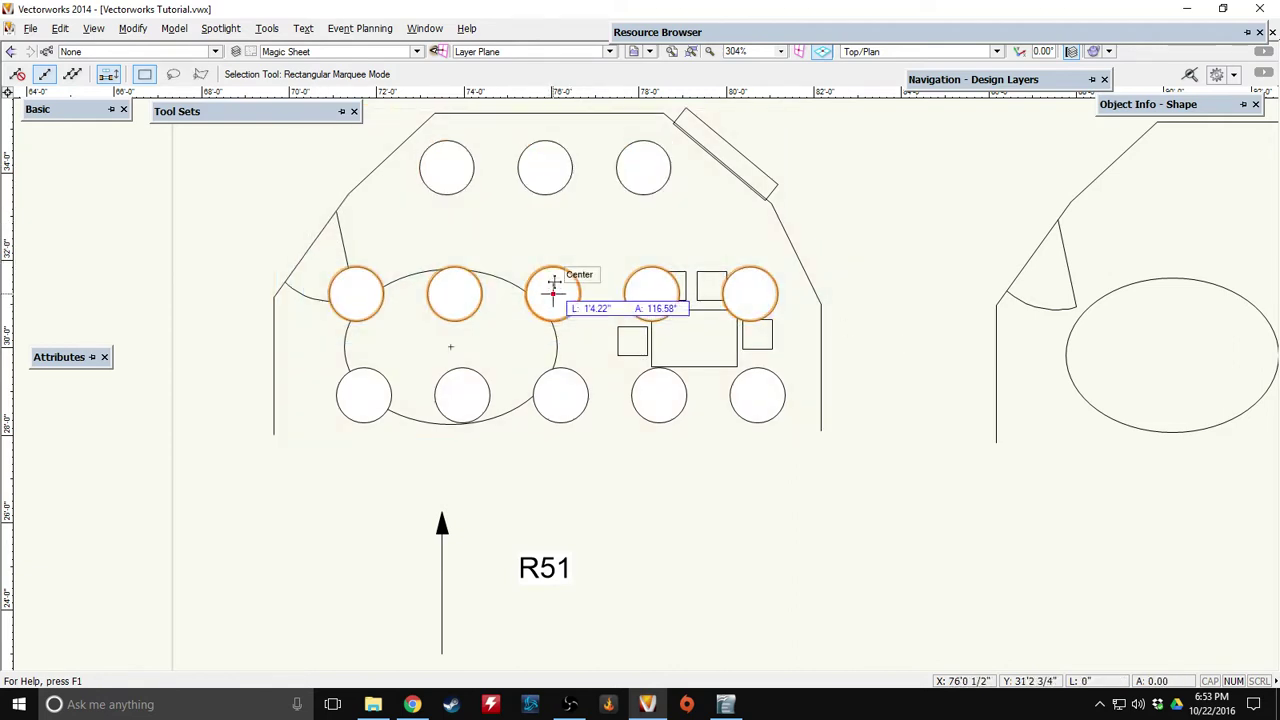
pyautogui.moveTo(554, 290); pyautogui.dragTo(552, 266)
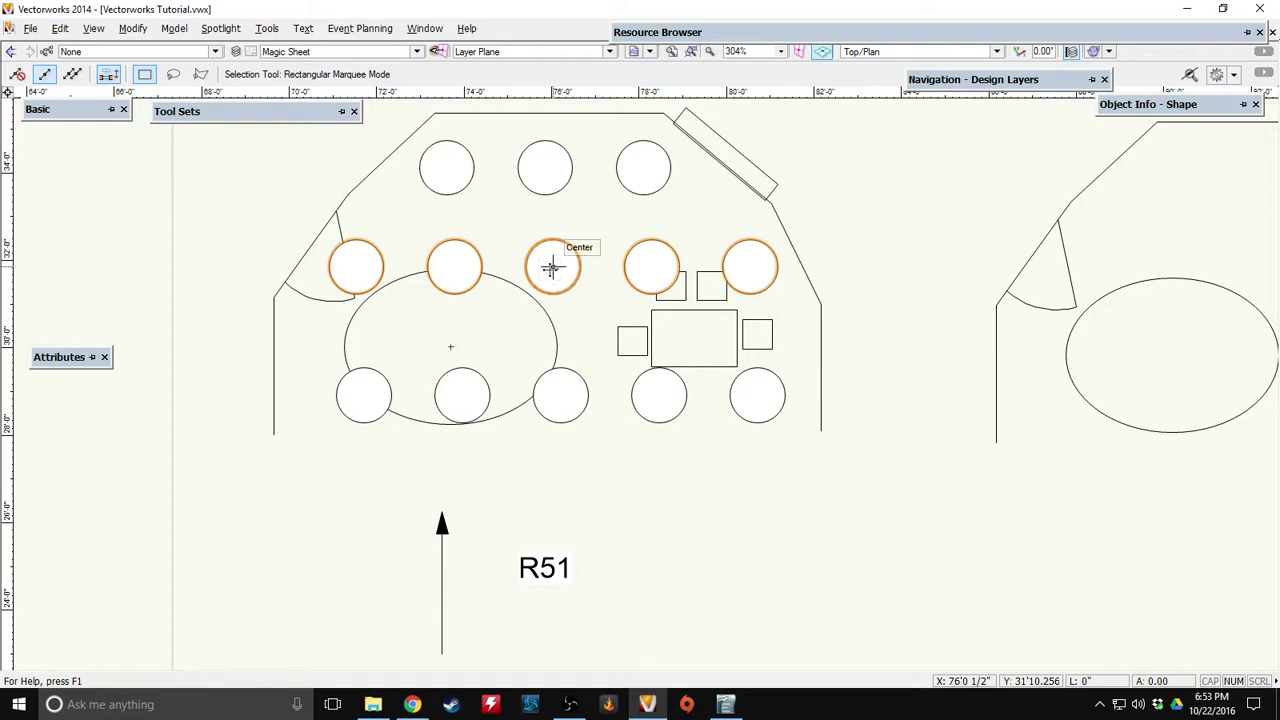
pyautogui.hotkey('shift', 'Down')
pyautogui.hotkey('shift', 'Down')
pyautogui.hotkey('shift', 'Down')
pyautogui.hotkey('shift', 'Down')
pyautogui.hotkey('shift', 'Down')
pyautogui.hotkey('shift', 'Down')
pyautogui.hotkey('shift', 'Down')
pyautogui.hotkey('shift', 'Down')
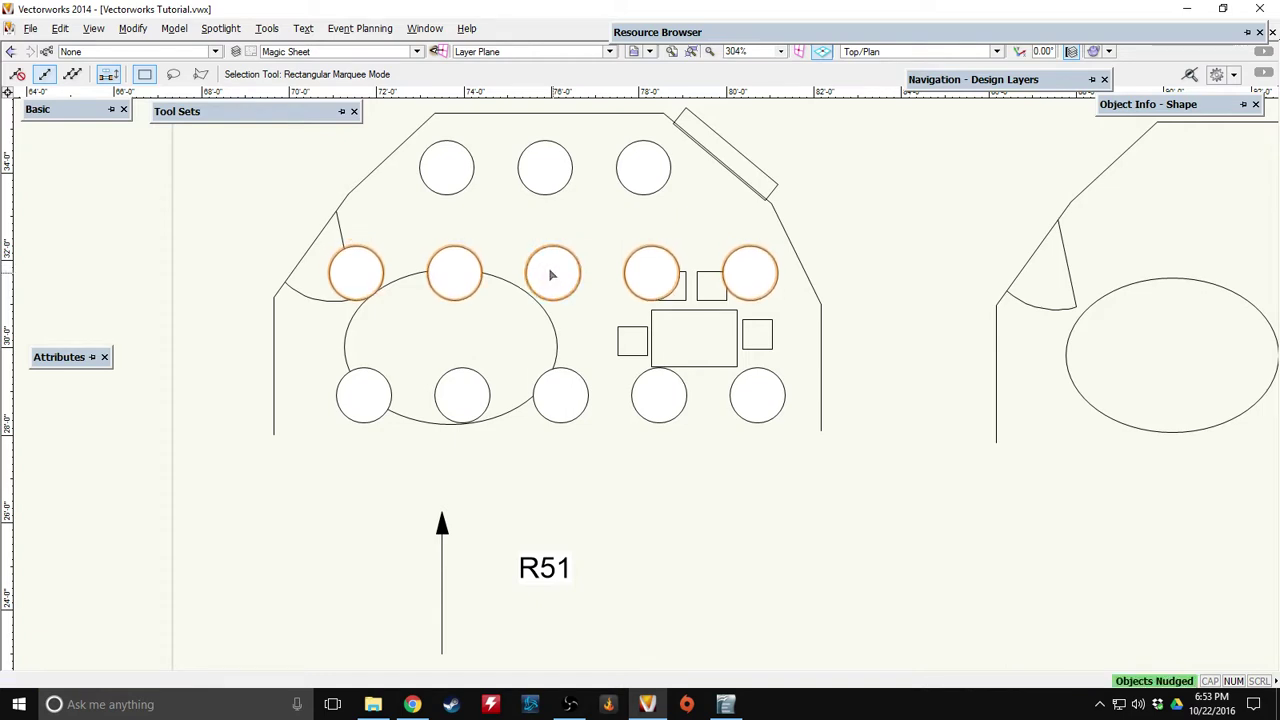
pyautogui.hotkey('shift', 'Down')
pyautogui.hotkey('shift', 'Down')
pyautogui.hotkey('shift', 'Down')
pyautogui.hotkey('shift', 'Down')
pyautogui.hotkey('shift', 'Down')
pyautogui.hotkey('shift', 'Down')
pyautogui.hotkey('shift', 'Down')
pyautogui.hotkey('shift', 'Down')
pyautogui.hotkey('shift', 'Right')
pyautogui.hotkey('shift', 'Right')
pyautogui.hotkey('shift', 'Right')
pyautogui.hotkey('shift', 'Right')
pyautogui.hotkey('shift', 'Right')
pyautogui.hotkey('shift', 'Right')
pyautogui.hotkey('shift', 'Right')
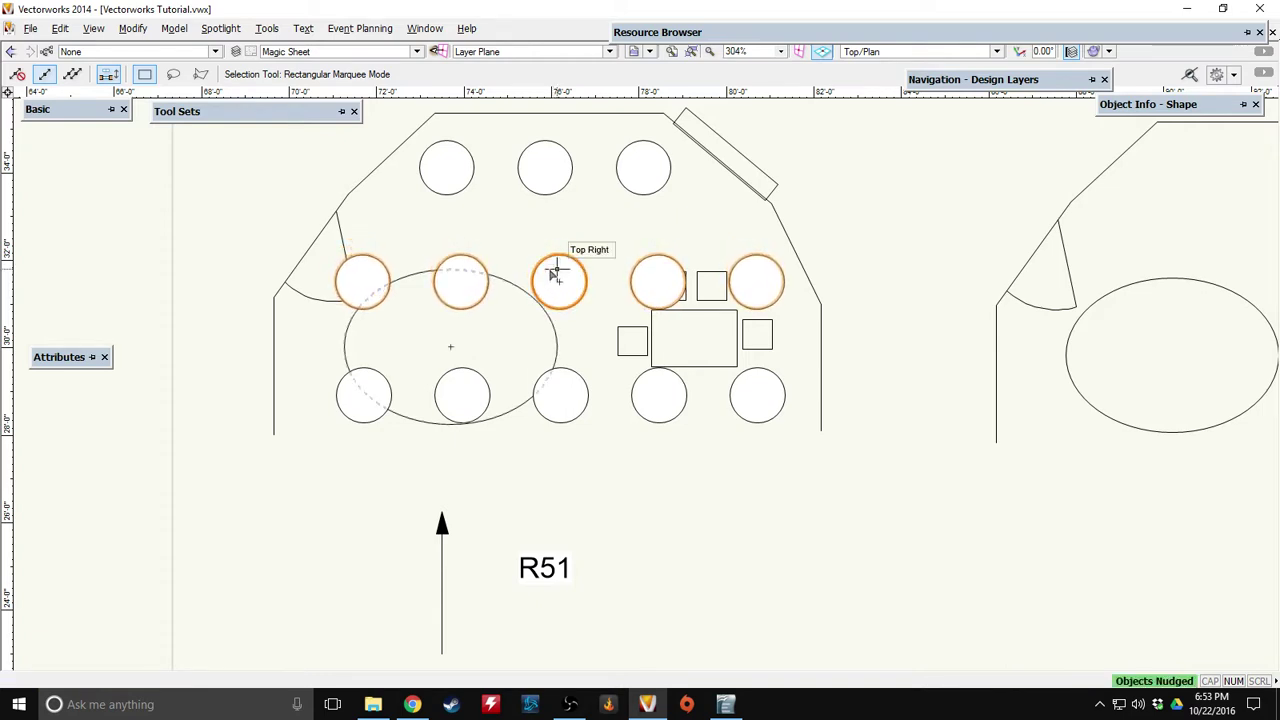
# Nudge the middle row of circles slightly down and left, and shift the front row slightly left to line up with it.
pyautogui.hotkey('shift', 'Down')
pyautogui.hotkey('shift', 'Down')
pyautogui.hotkey('shift', 'Down')
pyautogui.hotkey('shift', 'Left')
pyautogui.hotkey('shift', 'Left')
pyautogui.hotkey('shift', 'Left')
pyautogui.hotkey('shift', 'Left')
pyautogui.hotkey('shift', 'Left')
pyautogui.hotkey('shift', 'Left')
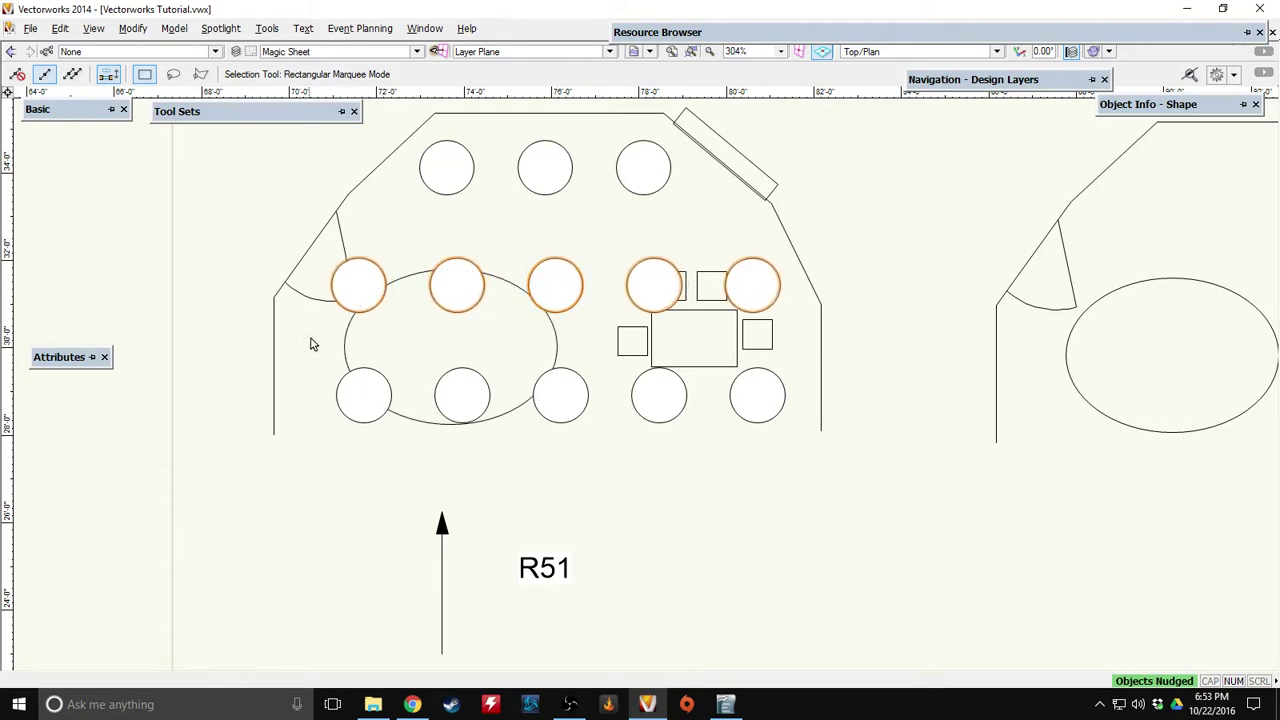
pyautogui.moveTo(312, 340); pyautogui.dragTo(894, 460)
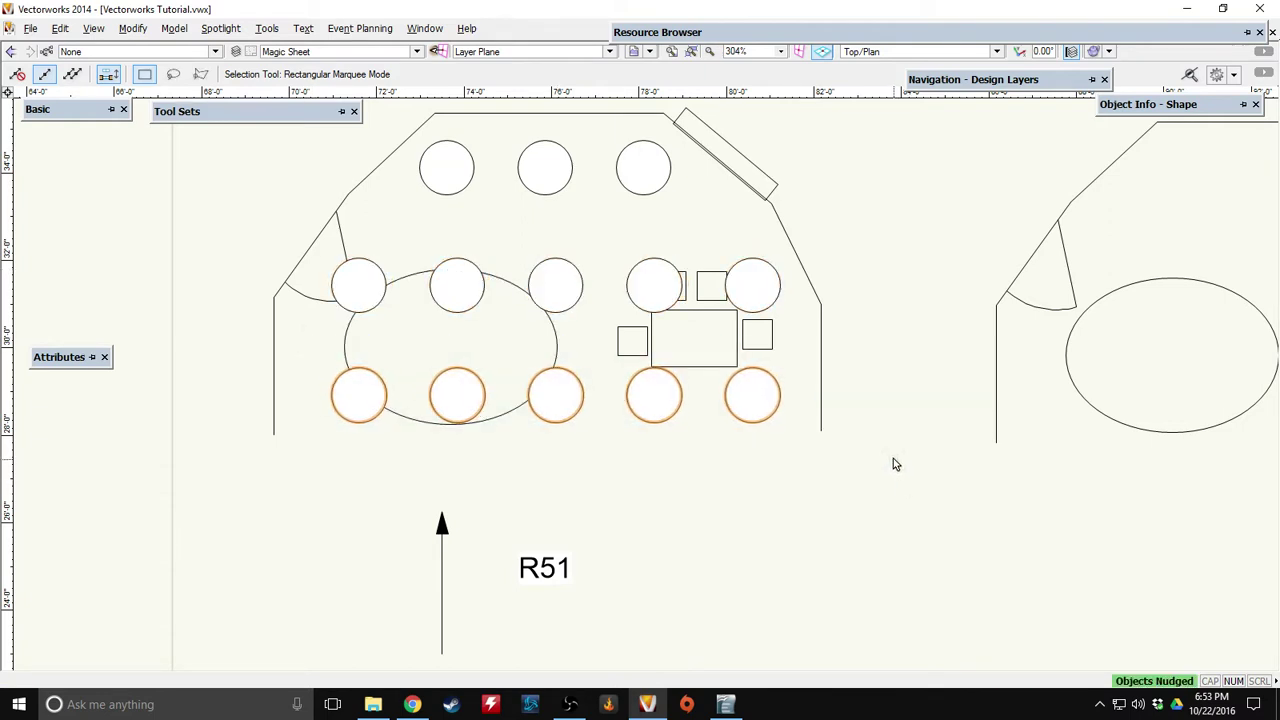
pyautogui.click(846, 514)
# Add the text numbers 1 to 5 on the front row of circles, one per circle from left to right.
pyautogui.moveTo(88, 122)
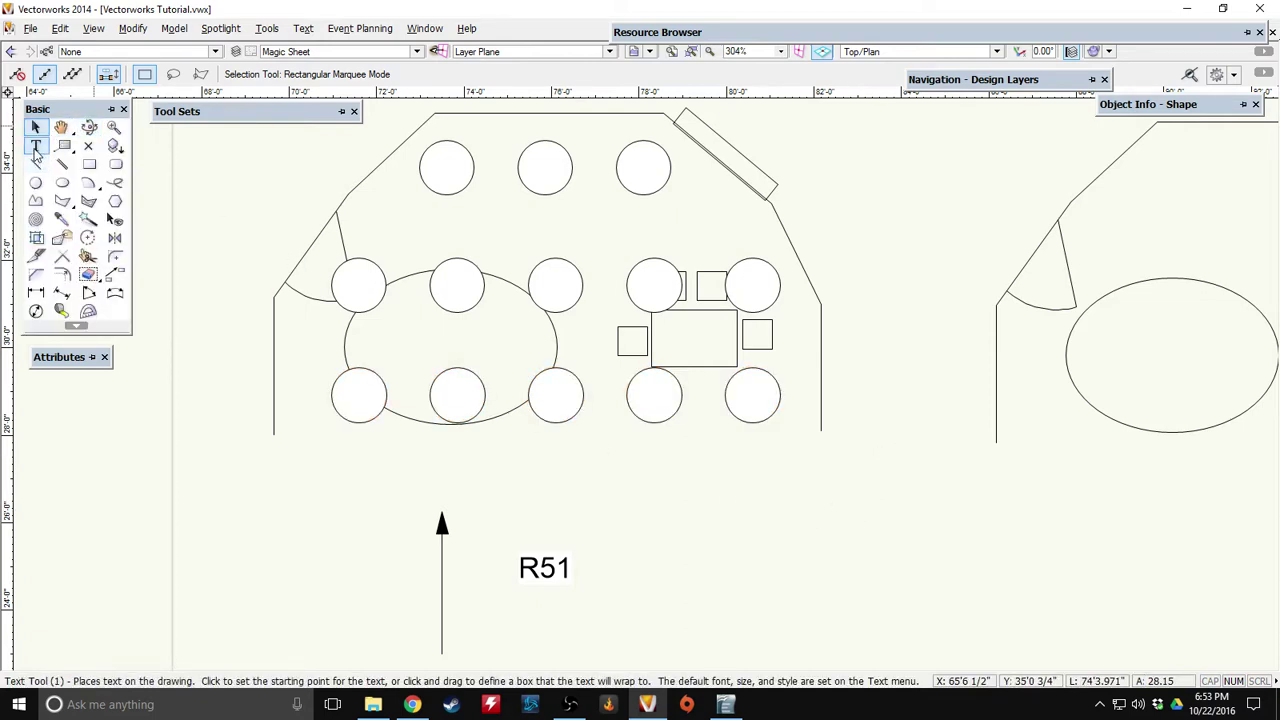
pyautogui.click(36, 146)
pyautogui.click(346, 386)
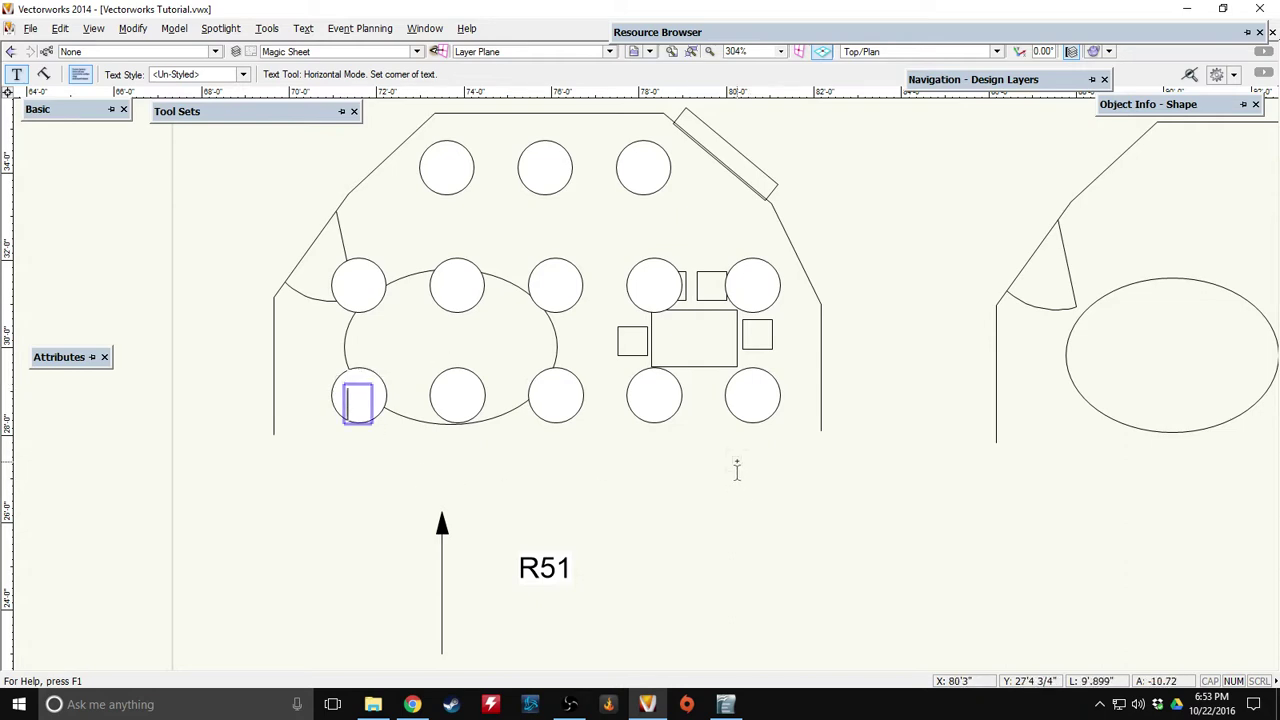
pyautogui.write('1')
pyautogui.click(455, 396)
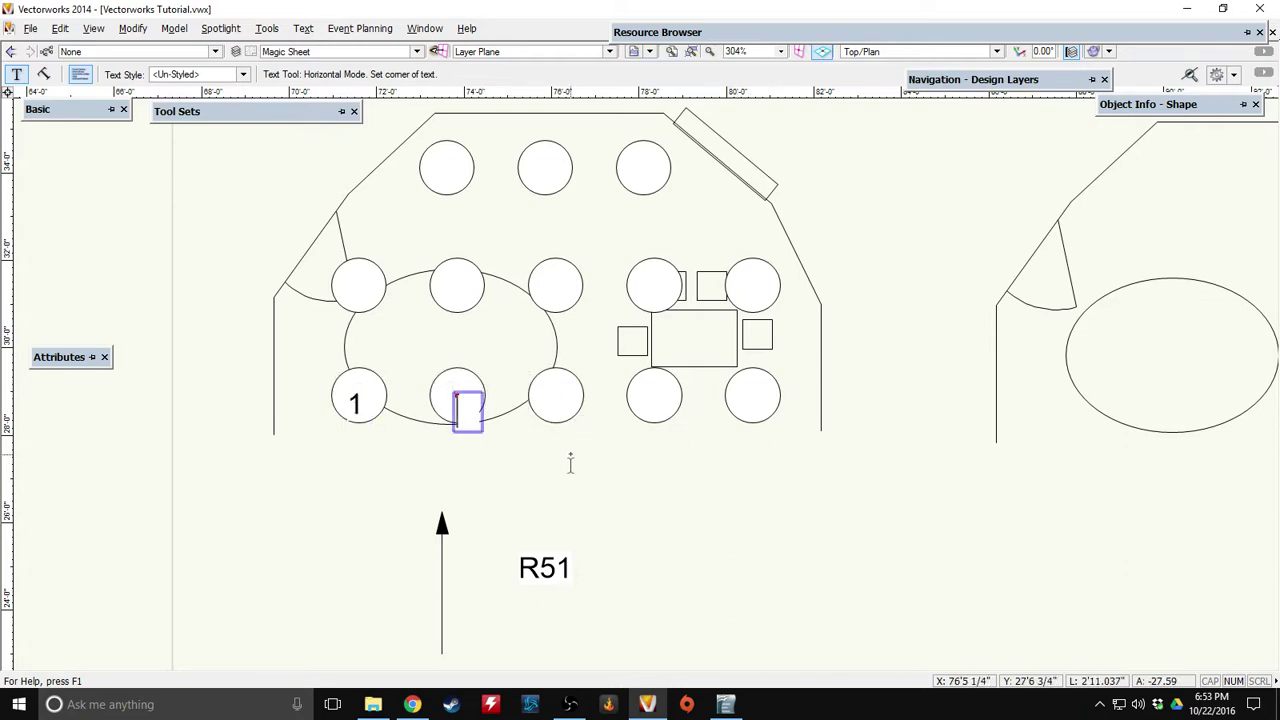
pyautogui.write('2')
pyautogui.click(549, 394)
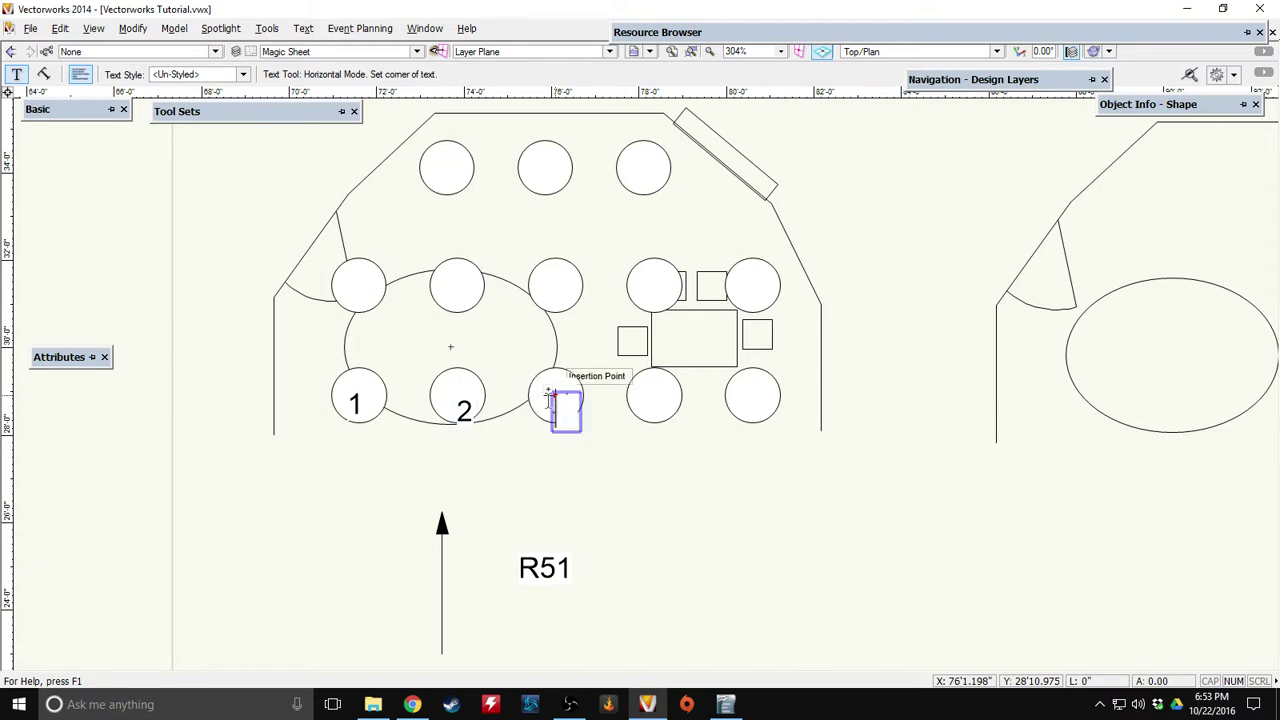
pyautogui.write('3')
pyautogui.click(647, 396)
pyautogui.click(750, 396)
pyautogui.write('5')
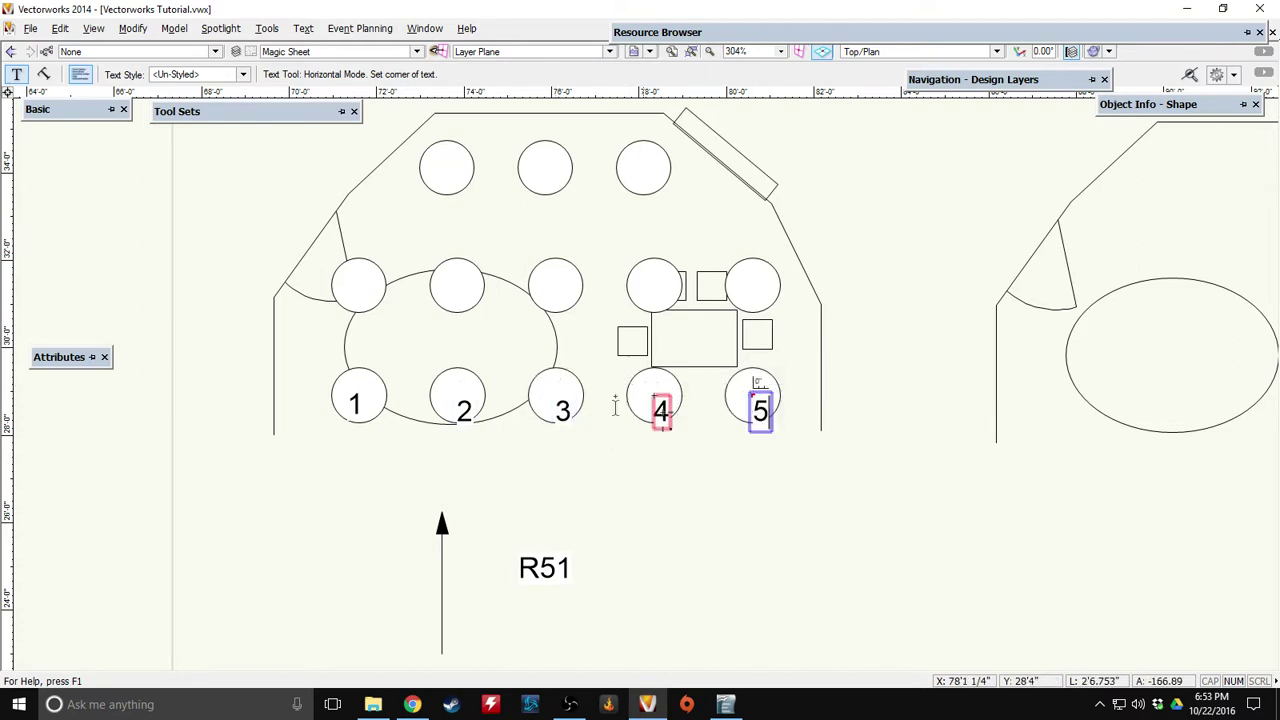
# Number the middle row of circles 6 to 10 with text, from left to right.
pyautogui.click(358, 285)
pyautogui.write('6')
pyautogui.click(449, 285)
pyautogui.write('7')
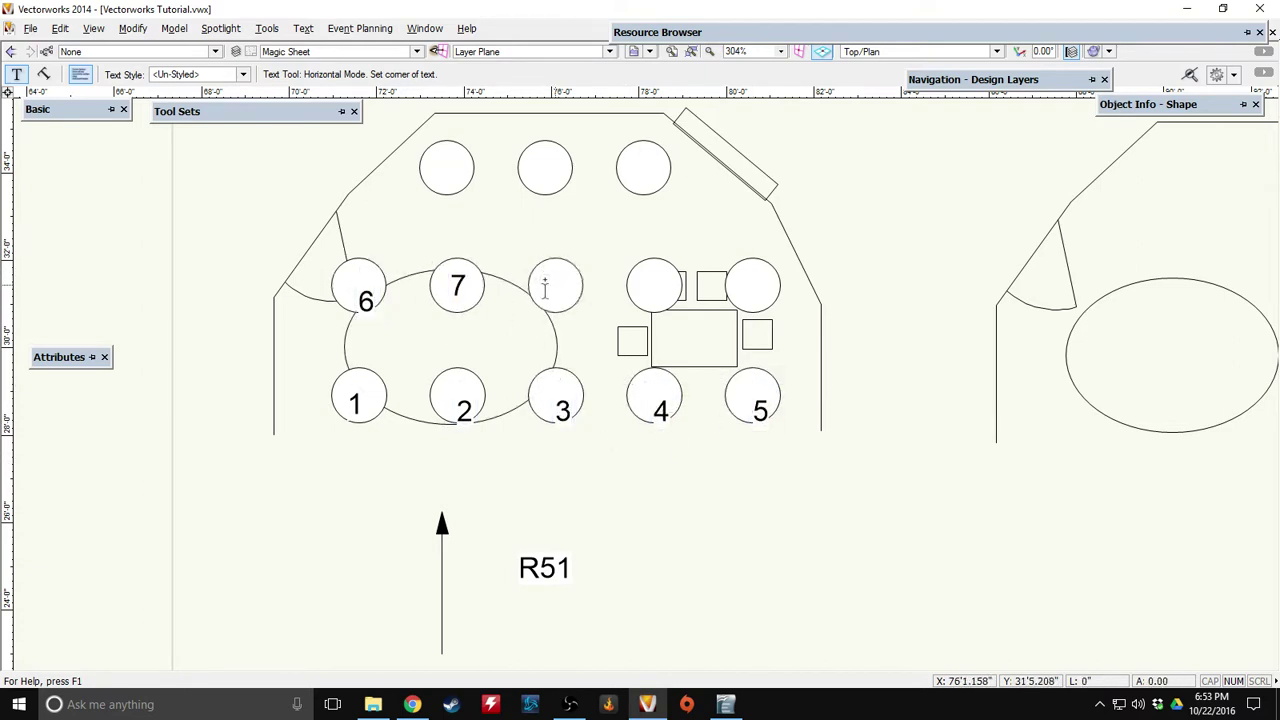
pyautogui.click(553, 285)
pyautogui.write('8')
pyautogui.click(655, 272)
pyautogui.write('9')
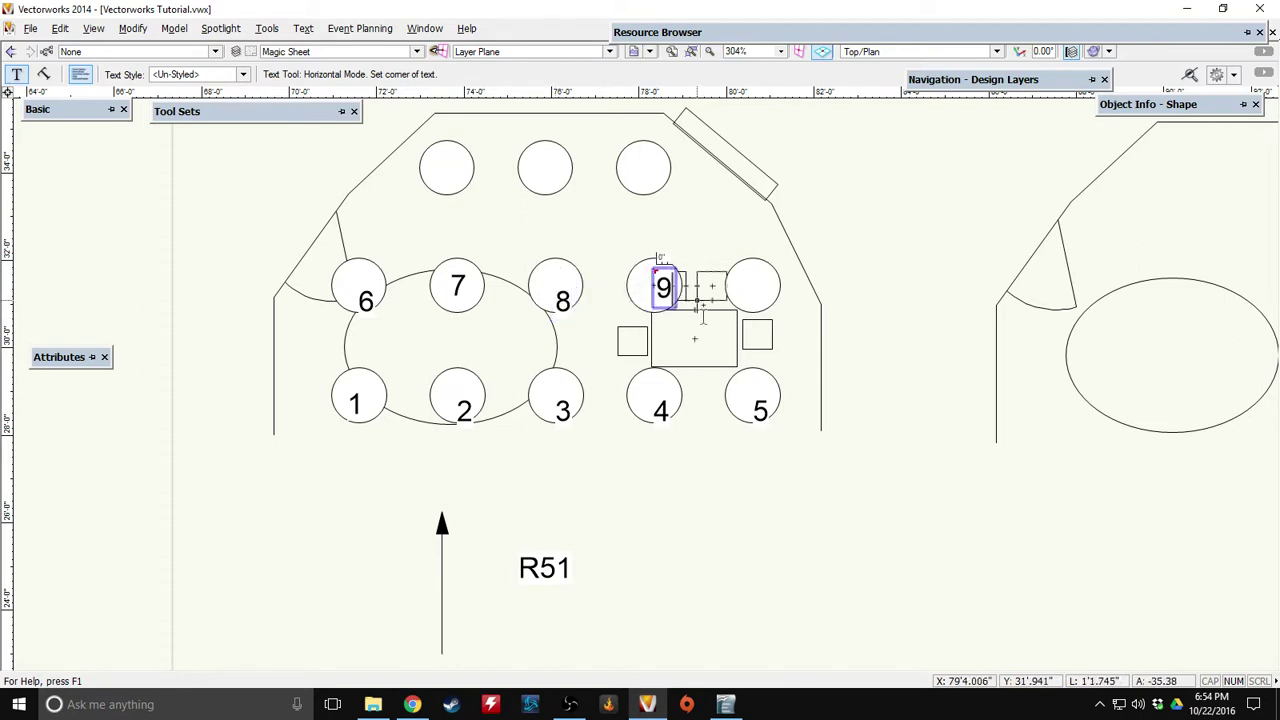
pyautogui.click(752, 285)
pyautogui.write('10')
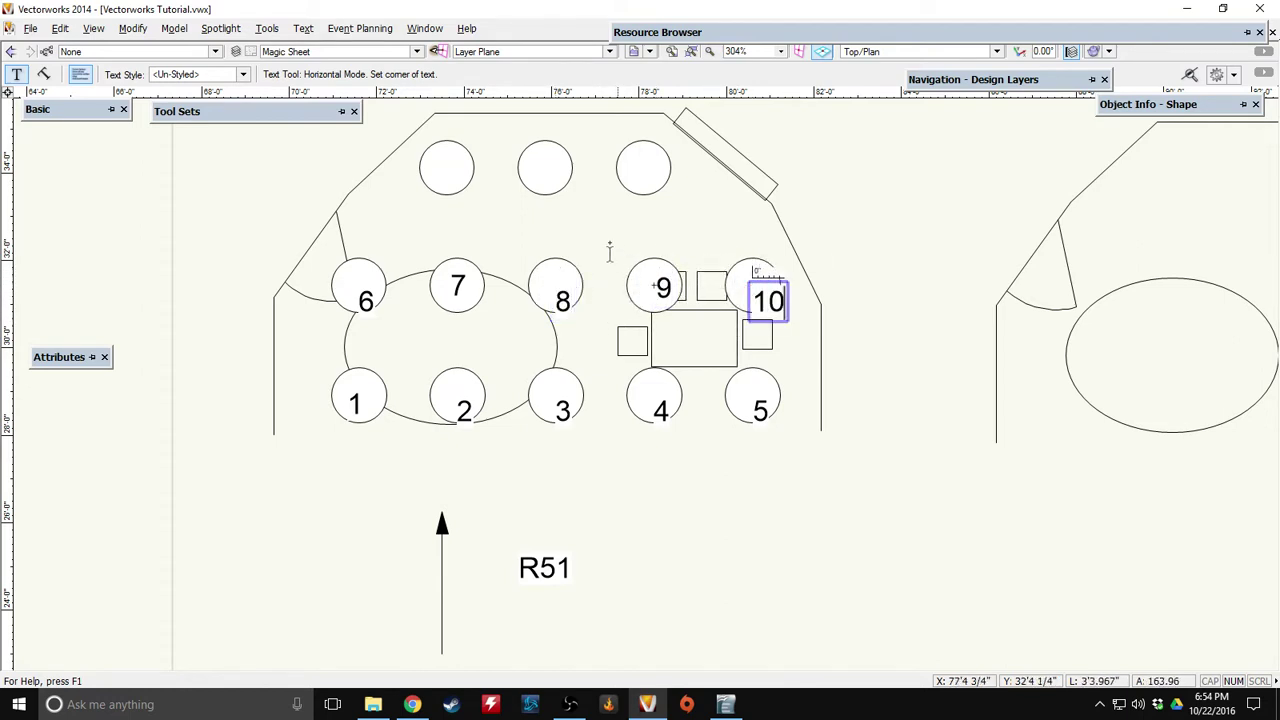
# Number the three circles near the back wall 11, 12 and 13 with text.
pyautogui.click(447, 168)
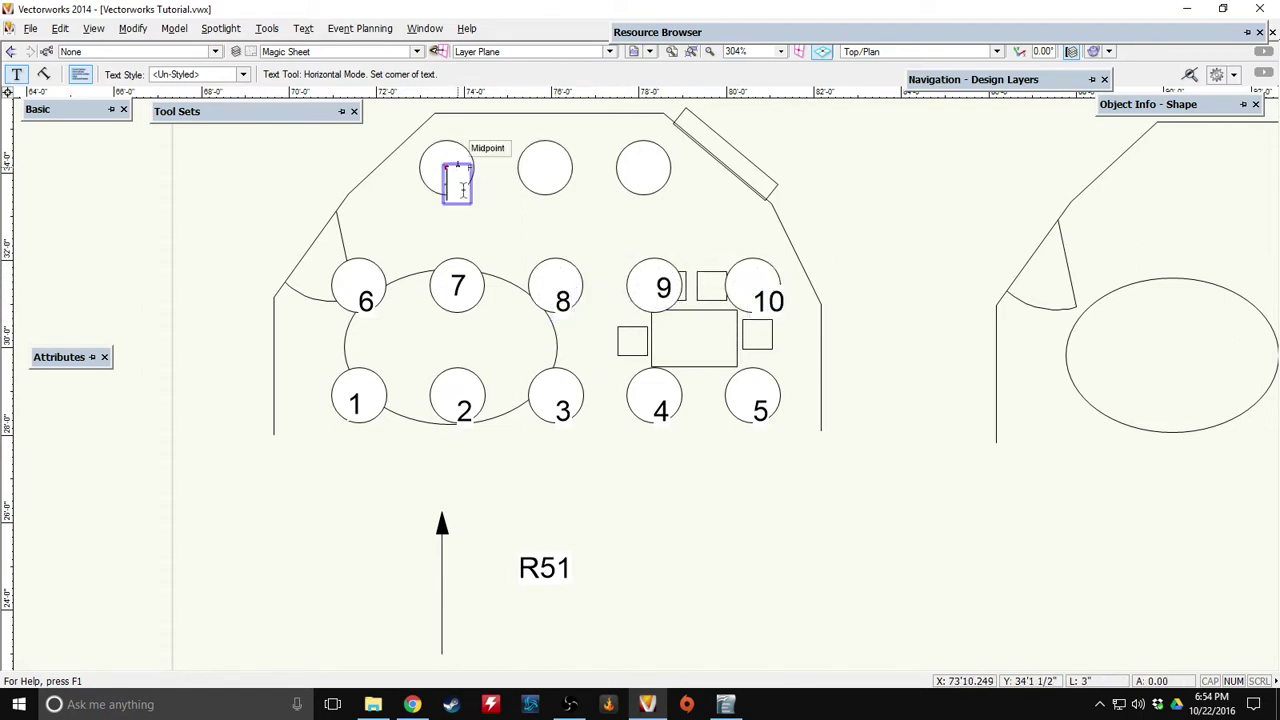
pyautogui.click(519, 170)
pyautogui.write('12')
pyautogui.click(630, 172)
pyautogui.write('13')
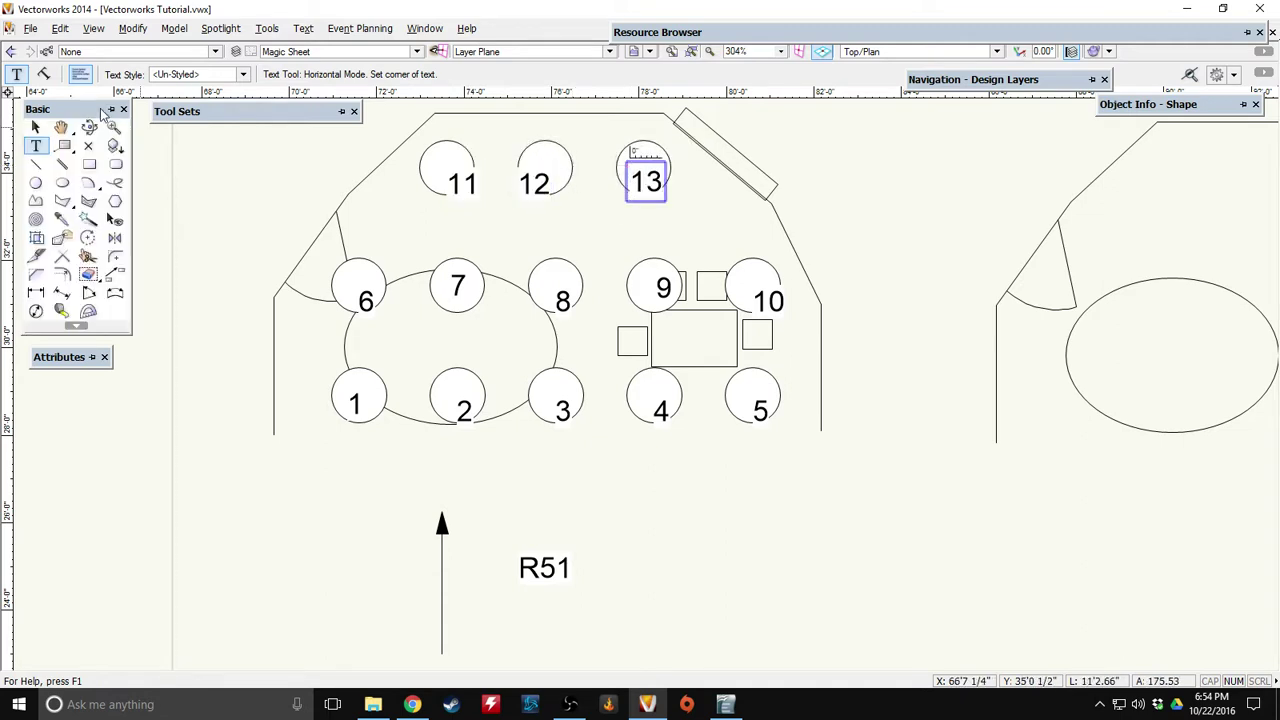
# Nudge the number 1 up and slightly right to center it in its circle.
pyautogui.click(35, 127)
pyautogui.click(356, 400)
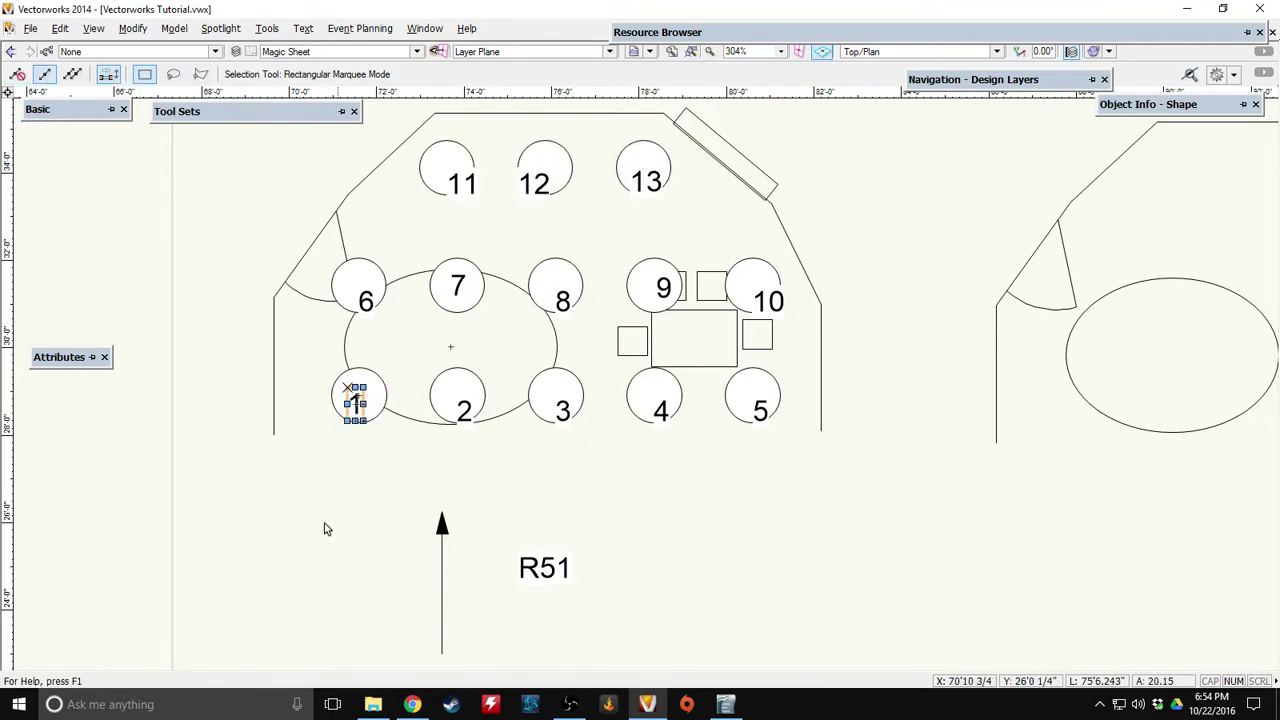
pyautogui.hotkey('shift', 'Up')
pyautogui.hotkey('shift', 'Up')
pyautogui.hotkey('shift', 'Right')
pyautogui.hotkey('shift', 'Right')
pyautogui.hotkey('shift', 'Up')
pyautogui.hotkey('shift', 'Up')
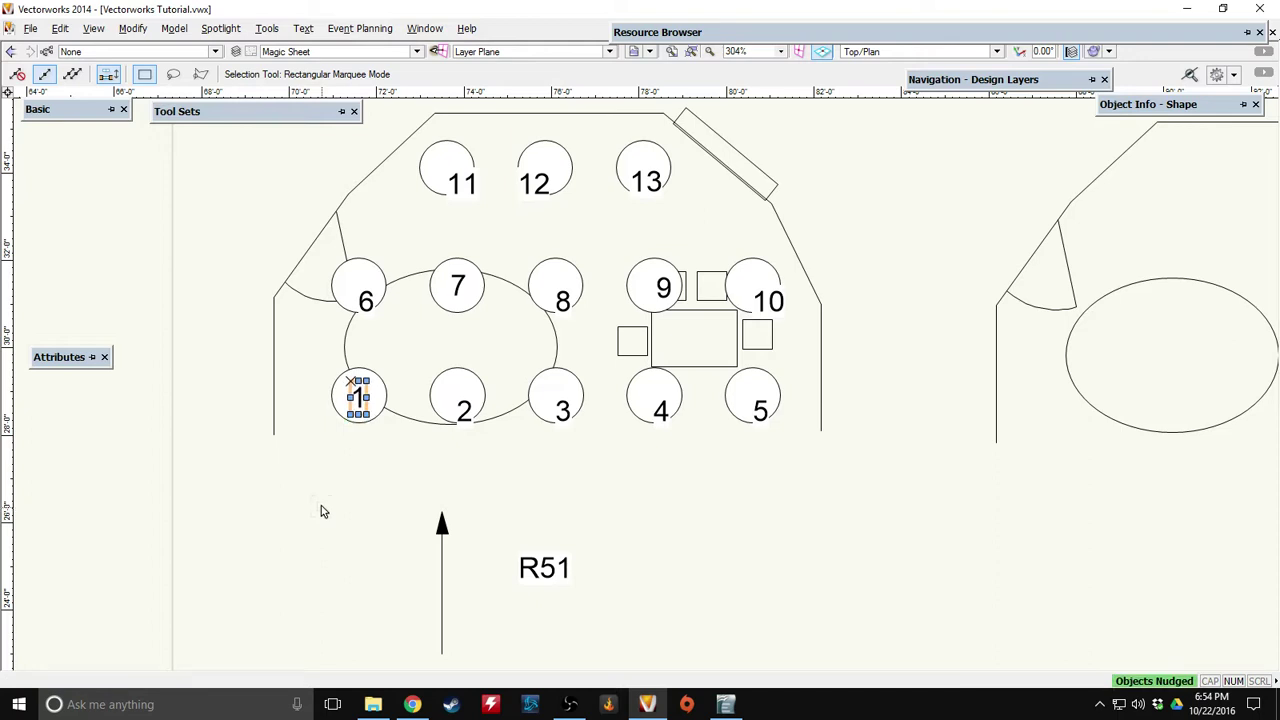
pyautogui.hotkey('shift', 'Up')
pyautogui.hotkey('shift', 'Up')
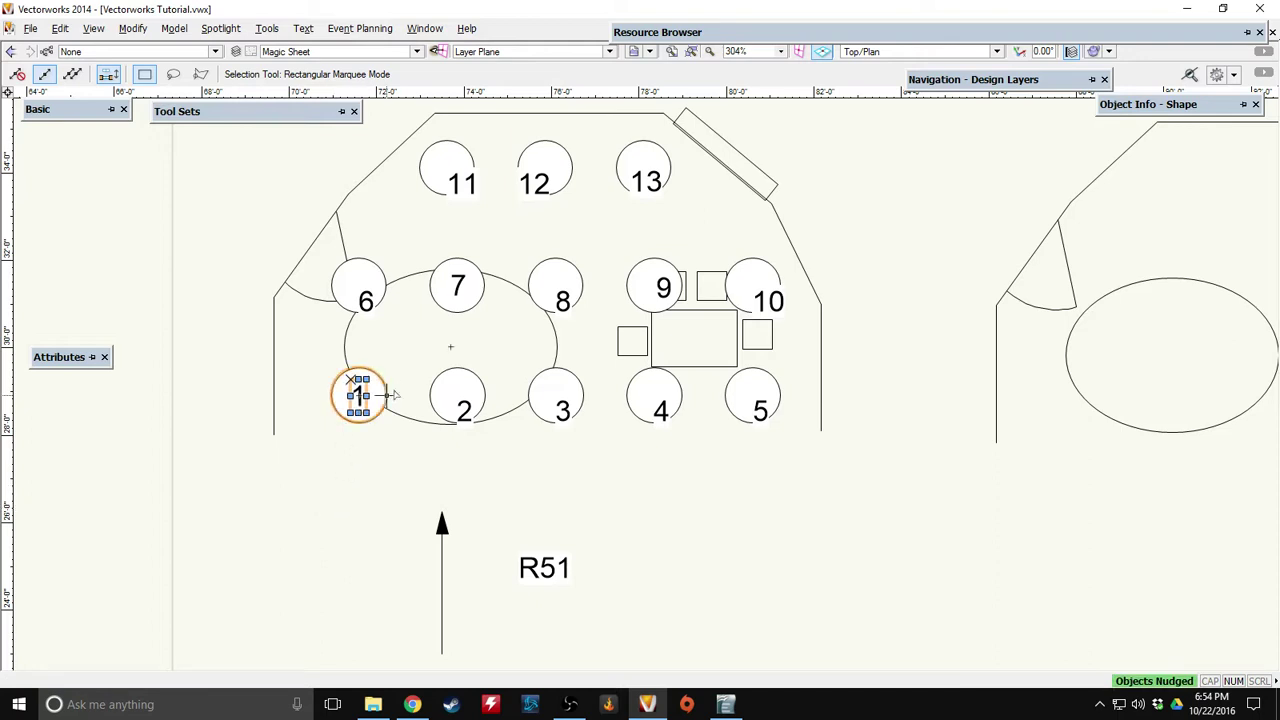
pyautogui.click(377, 447)
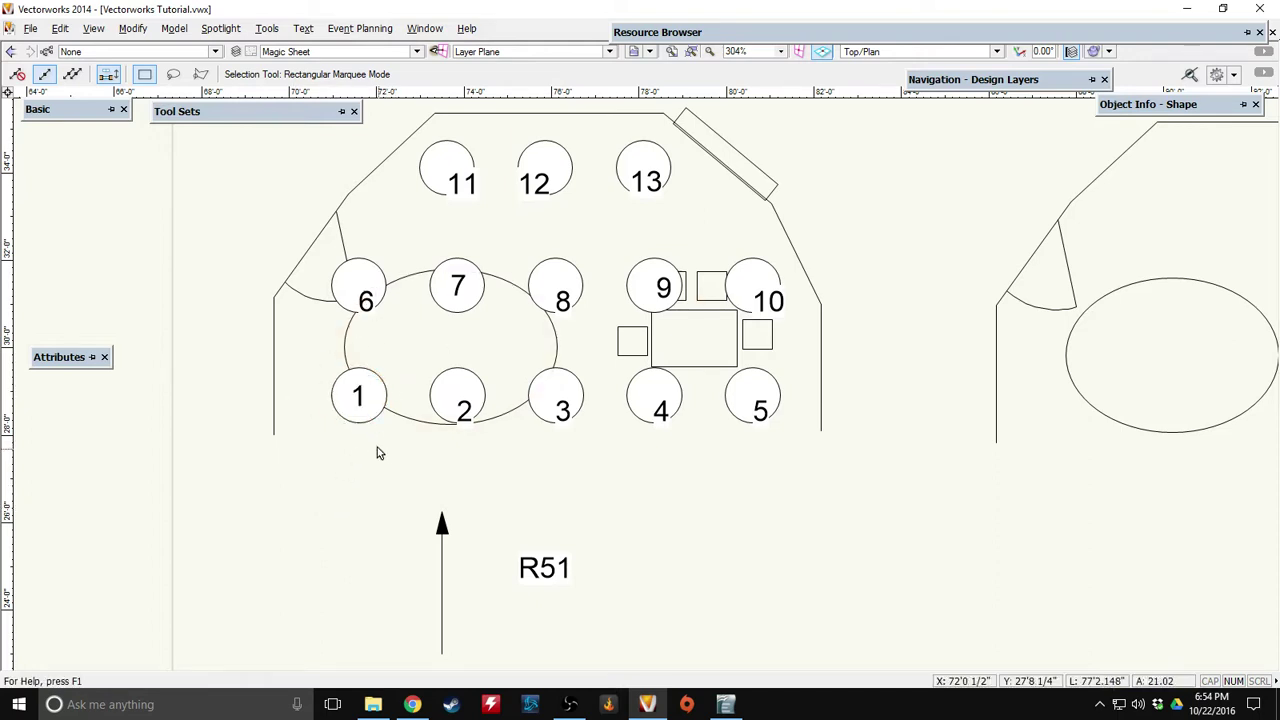
# Center the numbers 2, 3, 4 and 5 in their front-row circles.
pyautogui.click(458, 395)
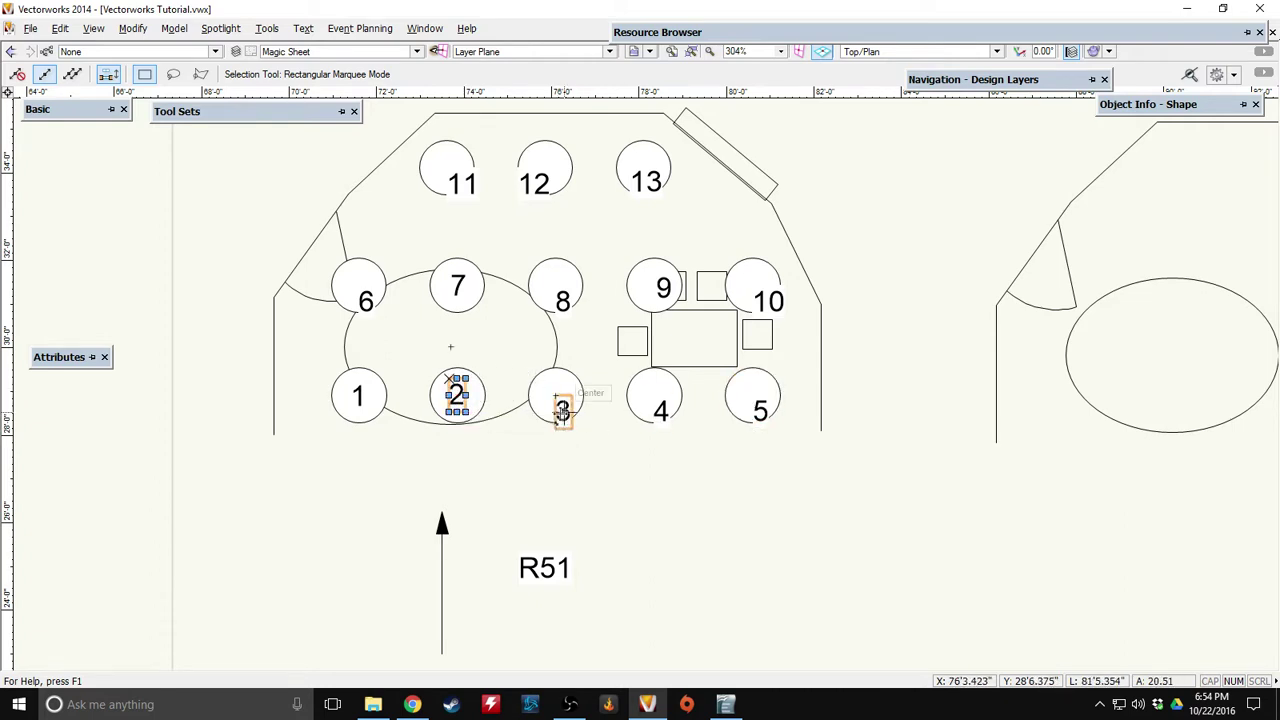
pyautogui.click(563, 412)
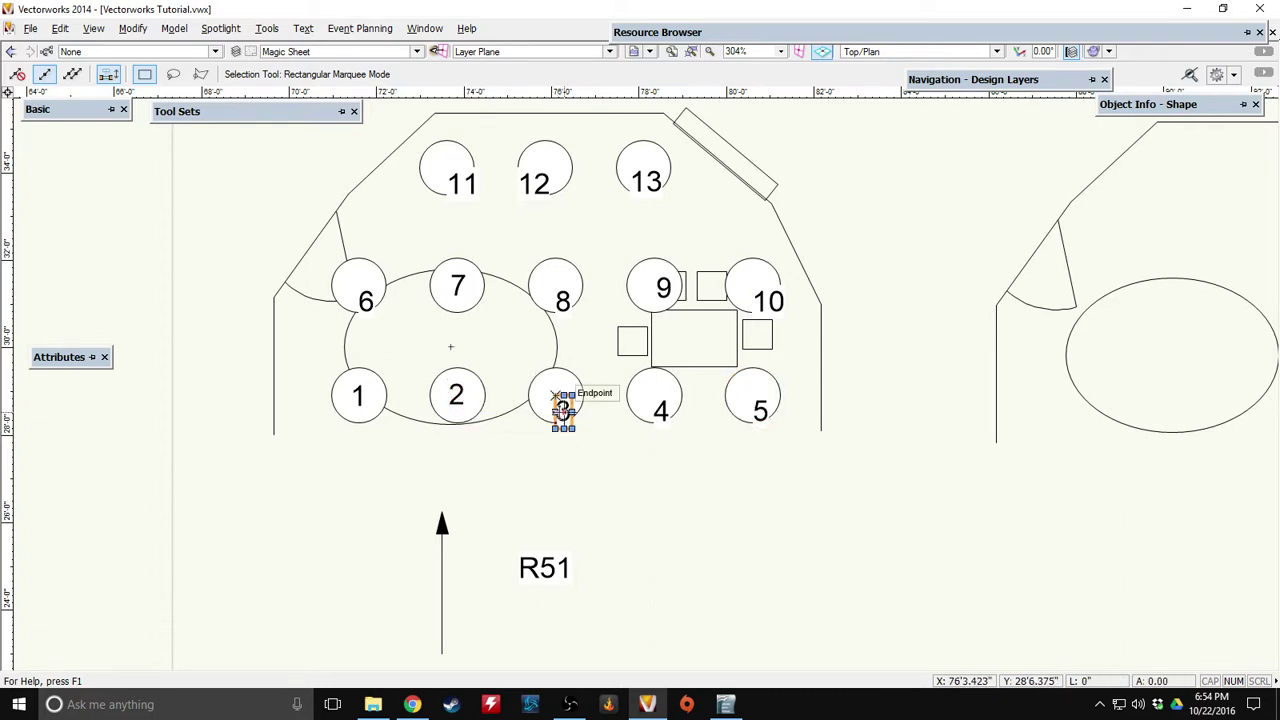
pyautogui.click(660, 408)
pyautogui.moveTo(660, 410); pyautogui.dragTo(654, 394)
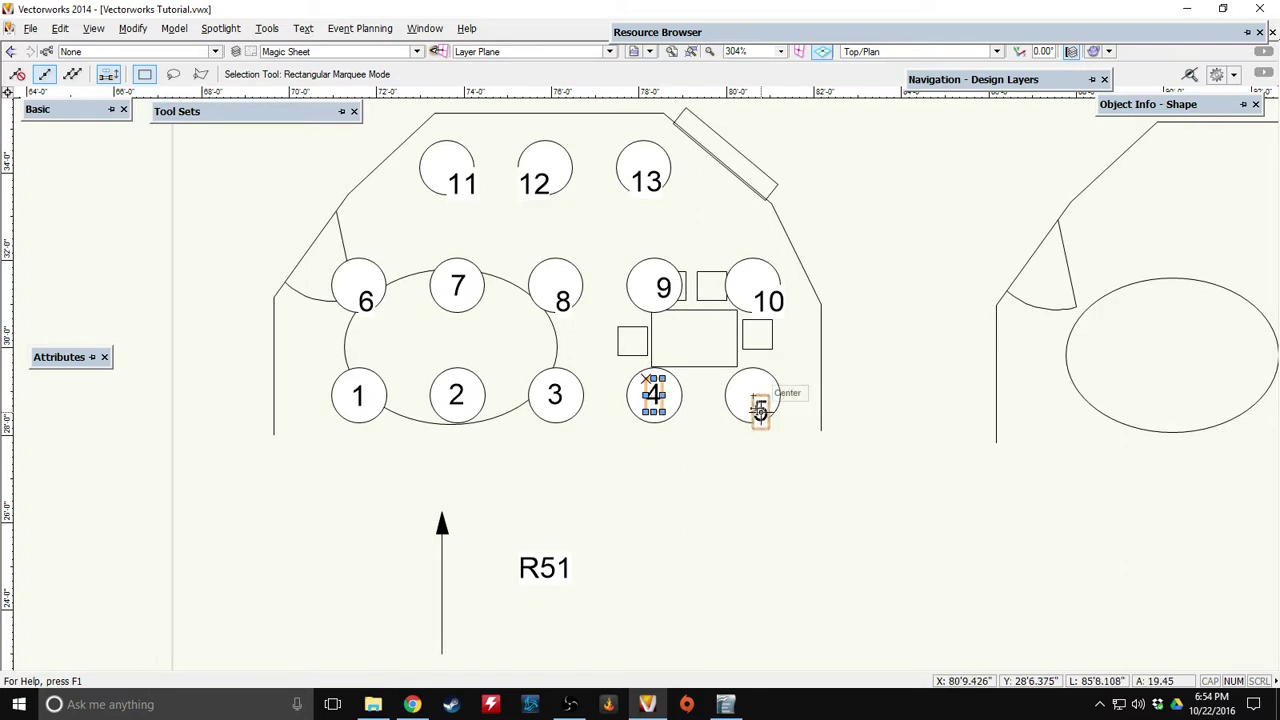
pyautogui.moveTo(760, 410); pyautogui.dragTo(752, 394)
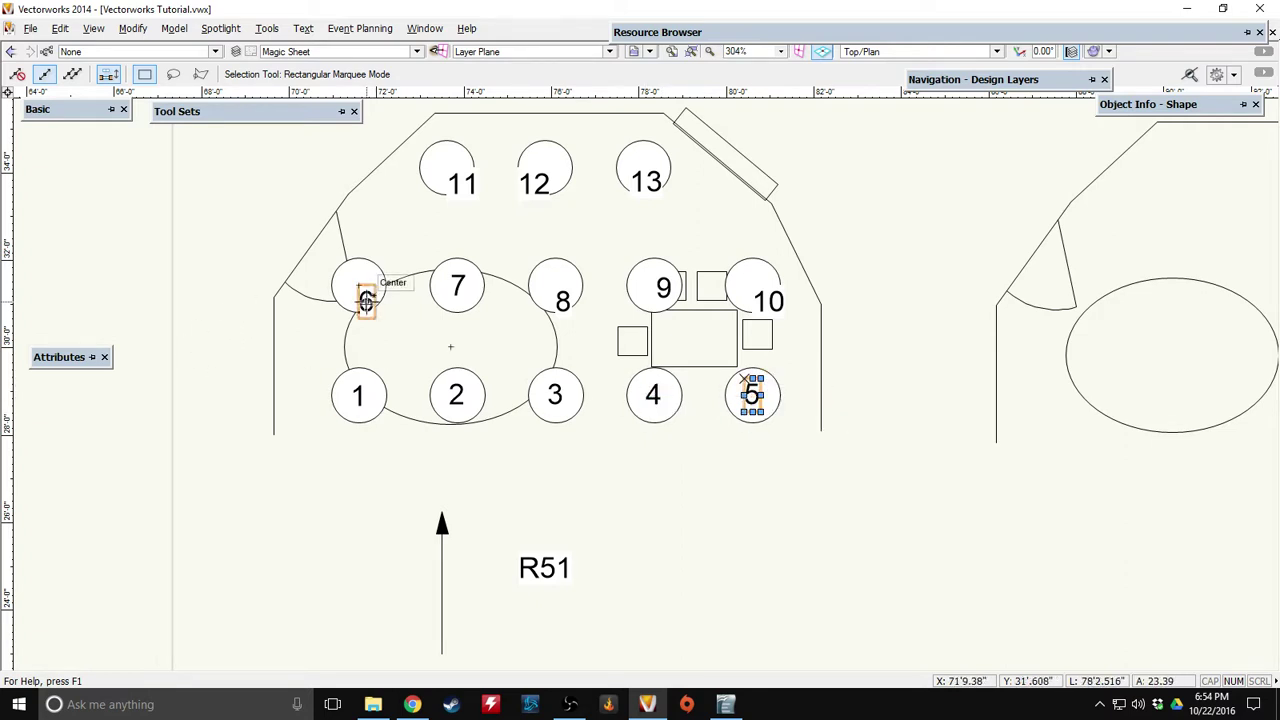
# Center the numbers 6 to 10 in their middle-row circles.
pyautogui.moveTo(366, 302); pyautogui.dragTo(358, 286)
pyautogui.click(458, 285)
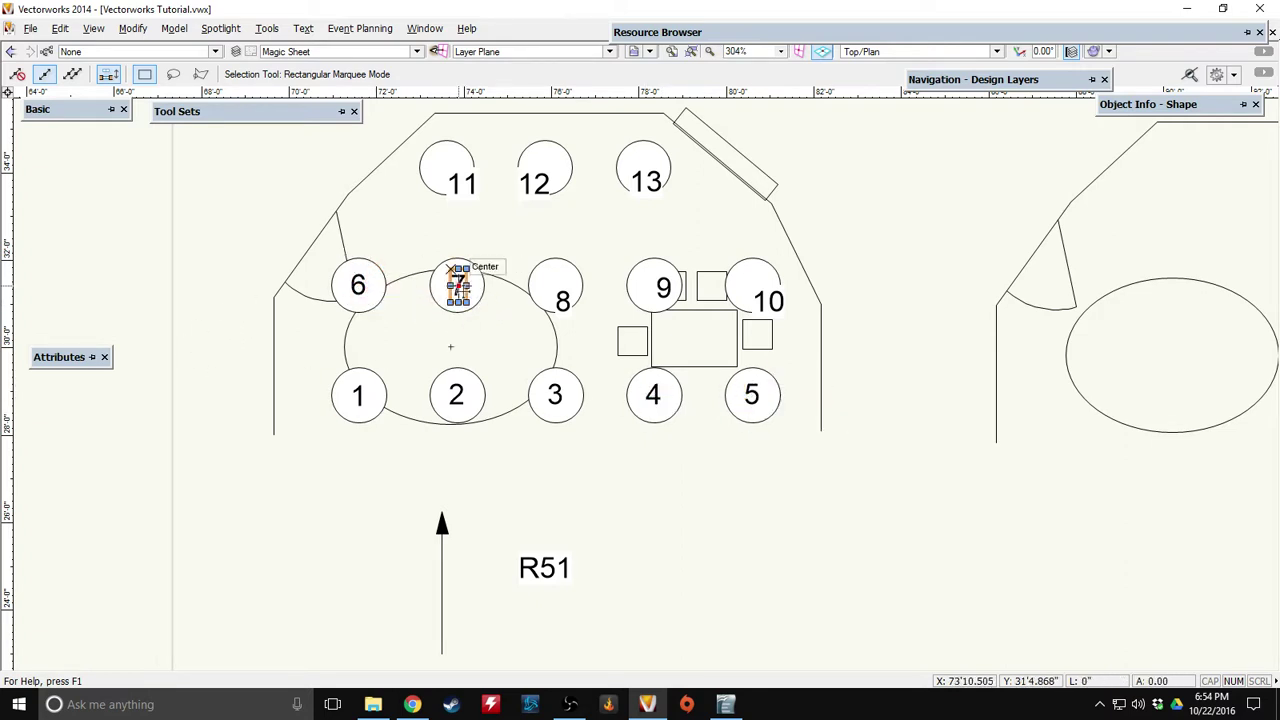
pyautogui.moveTo(458, 285)
pyautogui.mouseDown()
pyautogui.moveTo(477, 320)
pyautogui.moveTo(452, 284)
pyautogui.mouseUp()
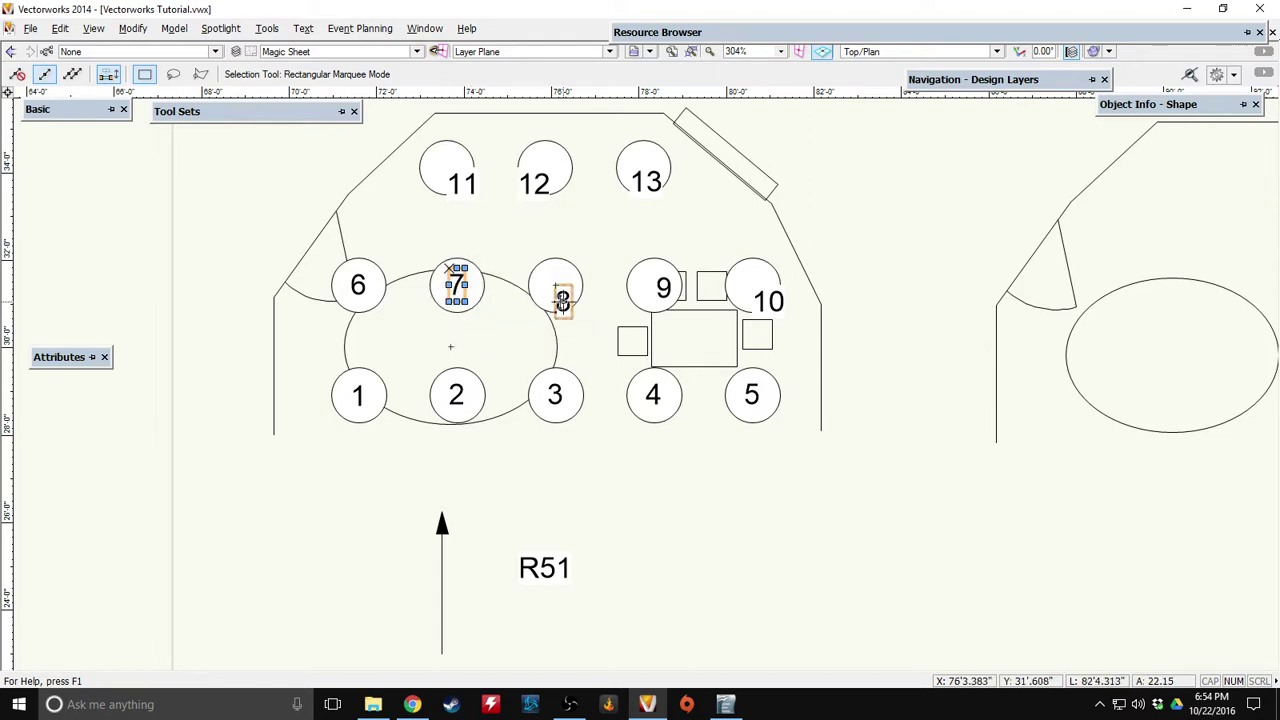
pyautogui.moveTo(562, 300)
pyautogui.mouseDown()
pyautogui.moveTo(582, 328)
pyautogui.moveTo(555, 285)
pyautogui.mouseUp()
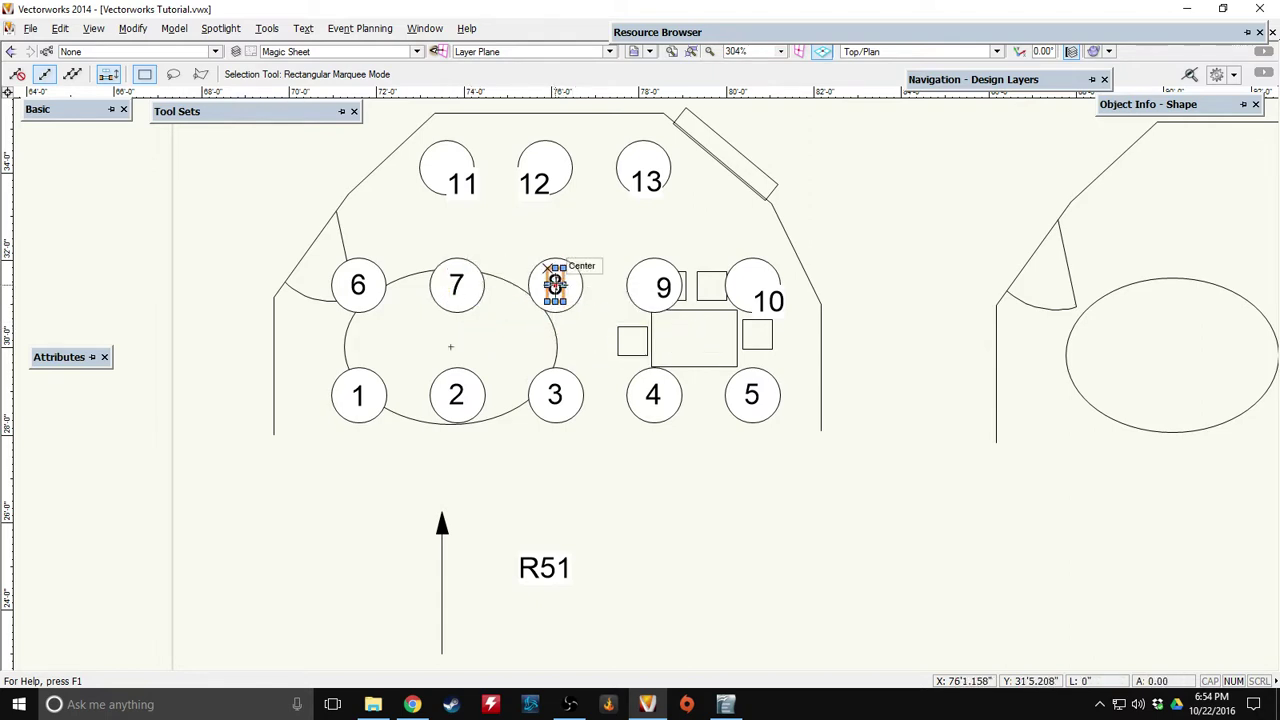
pyautogui.moveTo(663, 287)
pyautogui.mouseDown()
pyautogui.moveTo(605, 318)
pyautogui.moveTo(654, 285)
pyautogui.mouseUp()
pyautogui.moveTo(768, 302)
pyautogui.mouseDown()
pyautogui.moveTo(714, 236)
pyautogui.moveTo(753, 285)
pyautogui.mouseUp()
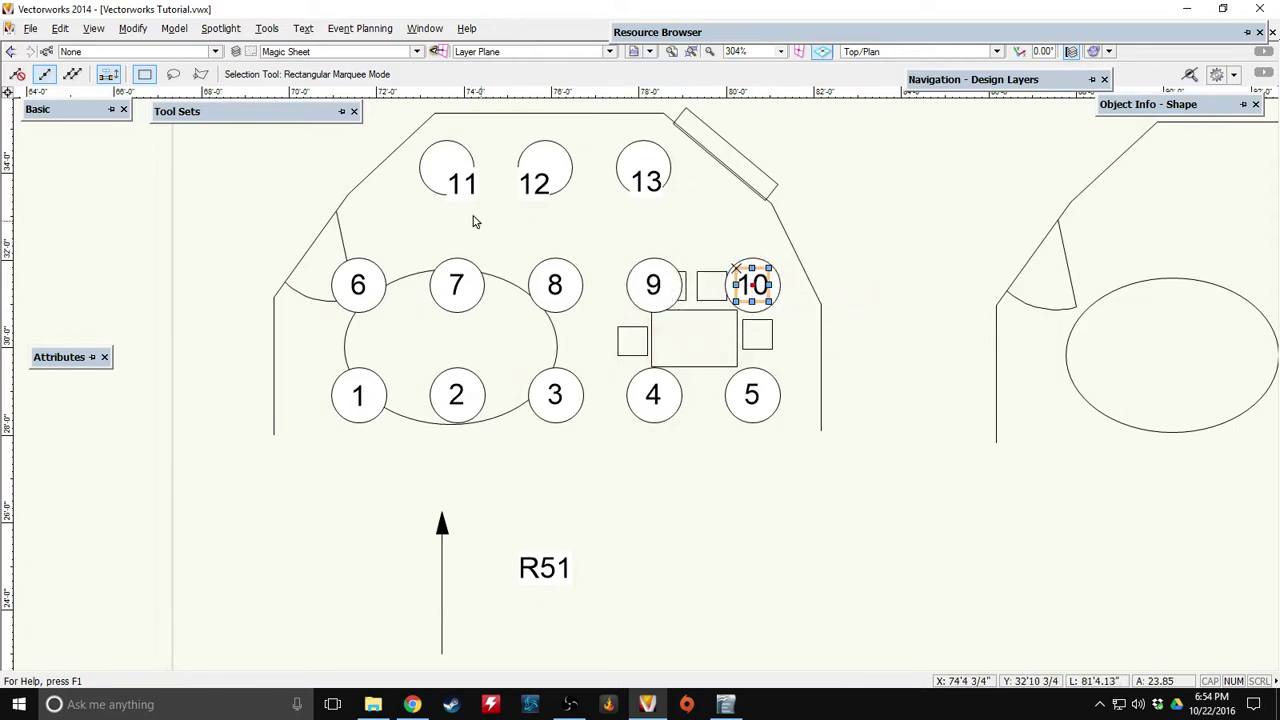
# Center the numbers 11, 12 and 13 in the back-row circles.
pyautogui.moveTo(463, 181)
pyautogui.mouseDown()
pyautogui.moveTo(498, 222)
pyautogui.moveTo(446, 167)
pyautogui.mouseUp()
pyautogui.moveTo(533, 183)
pyautogui.mouseDown()
pyautogui.moveTo(503, 221)
pyautogui.moveTo(545, 167)
pyautogui.mouseUp()
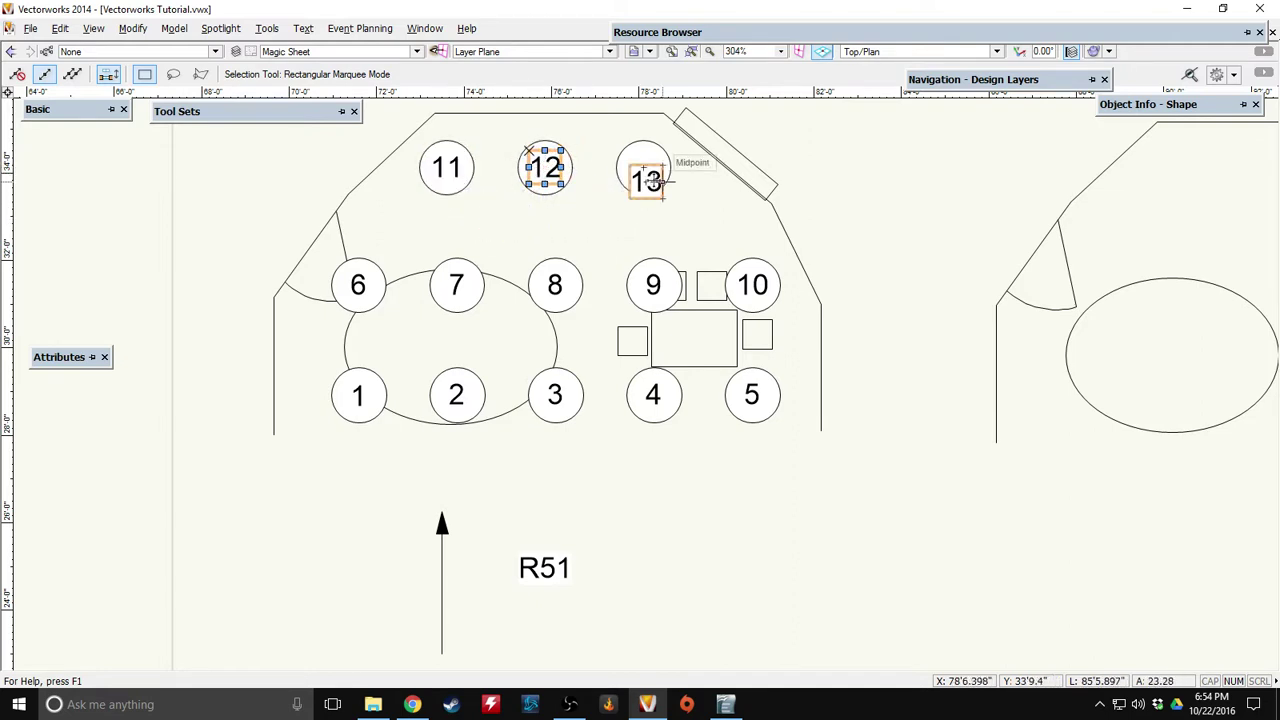
pyautogui.moveTo(646, 178)
pyautogui.mouseDown()
pyautogui.moveTo(587, 231)
pyautogui.moveTo(643, 167)
pyautogui.mouseUp()
# Go to the light plot drawing and make Light Plot the active design layer.
pyautogui.scroll(-3, 729, 484)
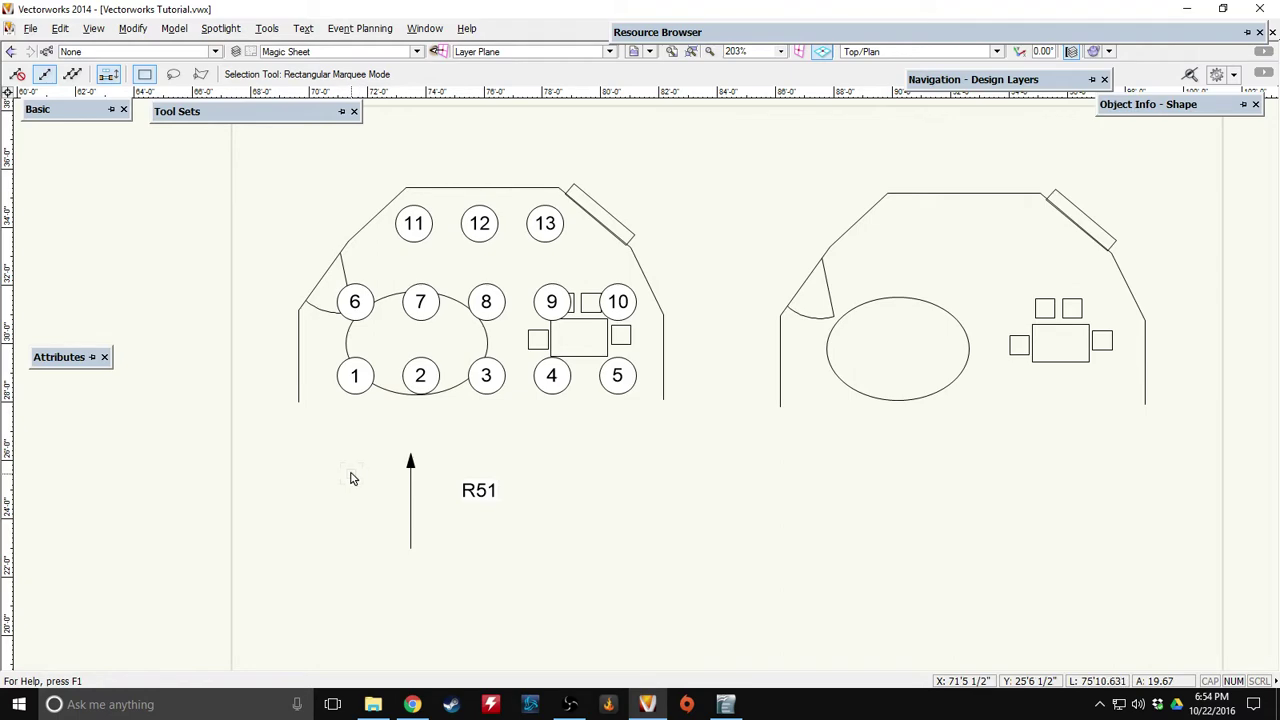
pyautogui.moveTo(336, 470); pyautogui.dragTo(654, 283, button='middle')
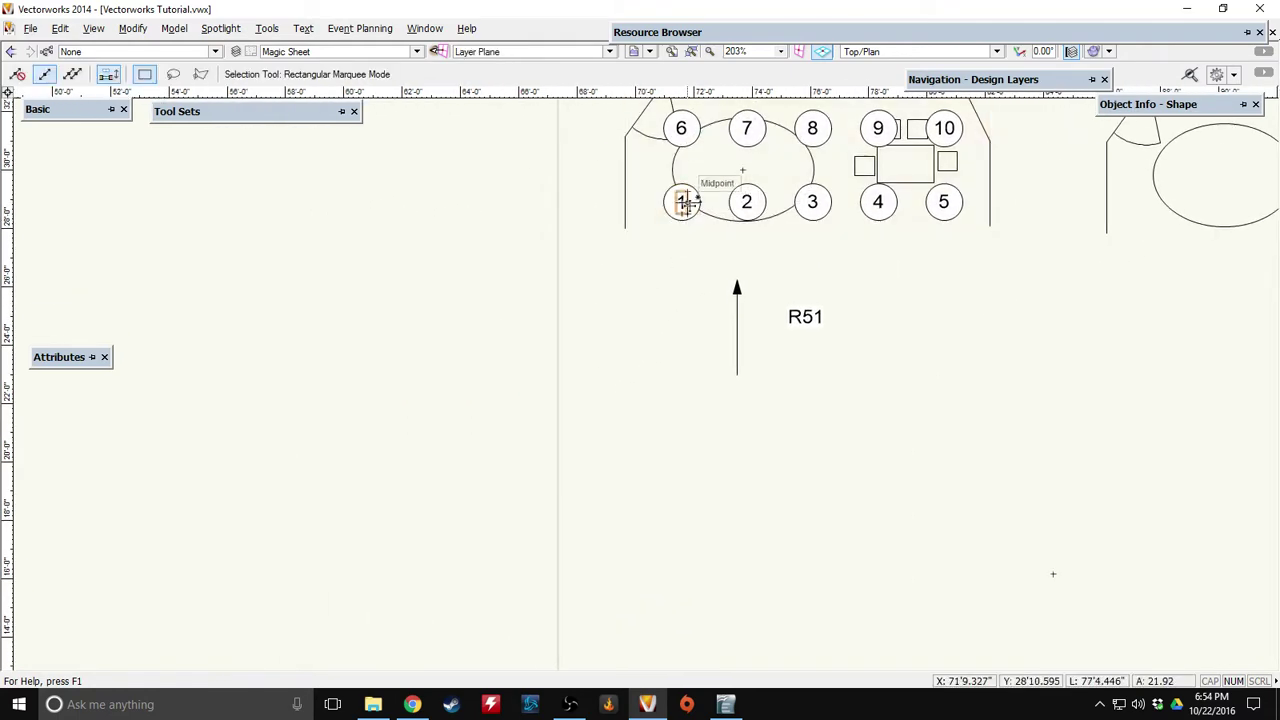
pyautogui.moveTo(317, 354); pyautogui.dragTo(746, 297, button='middle')
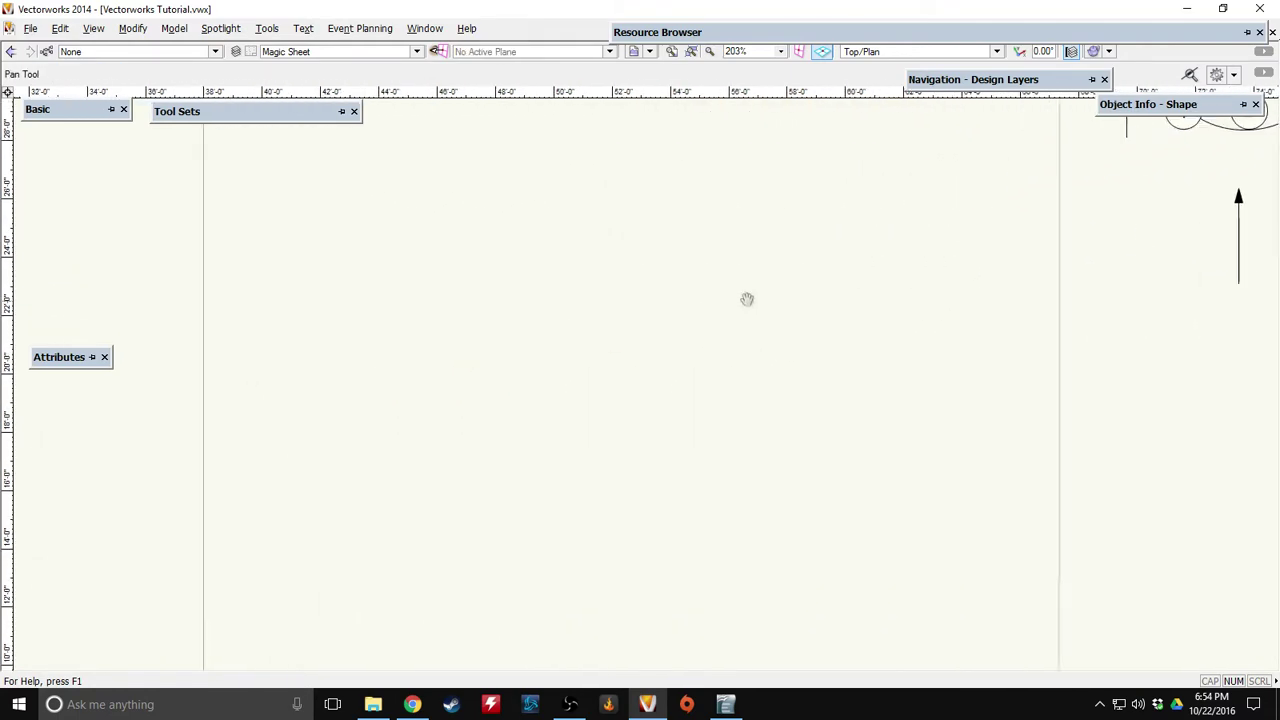
pyautogui.scroll(-5, 454, 383)
pyautogui.scroll(2, 771, 234)
pyautogui.scroll(2, 350, 530)
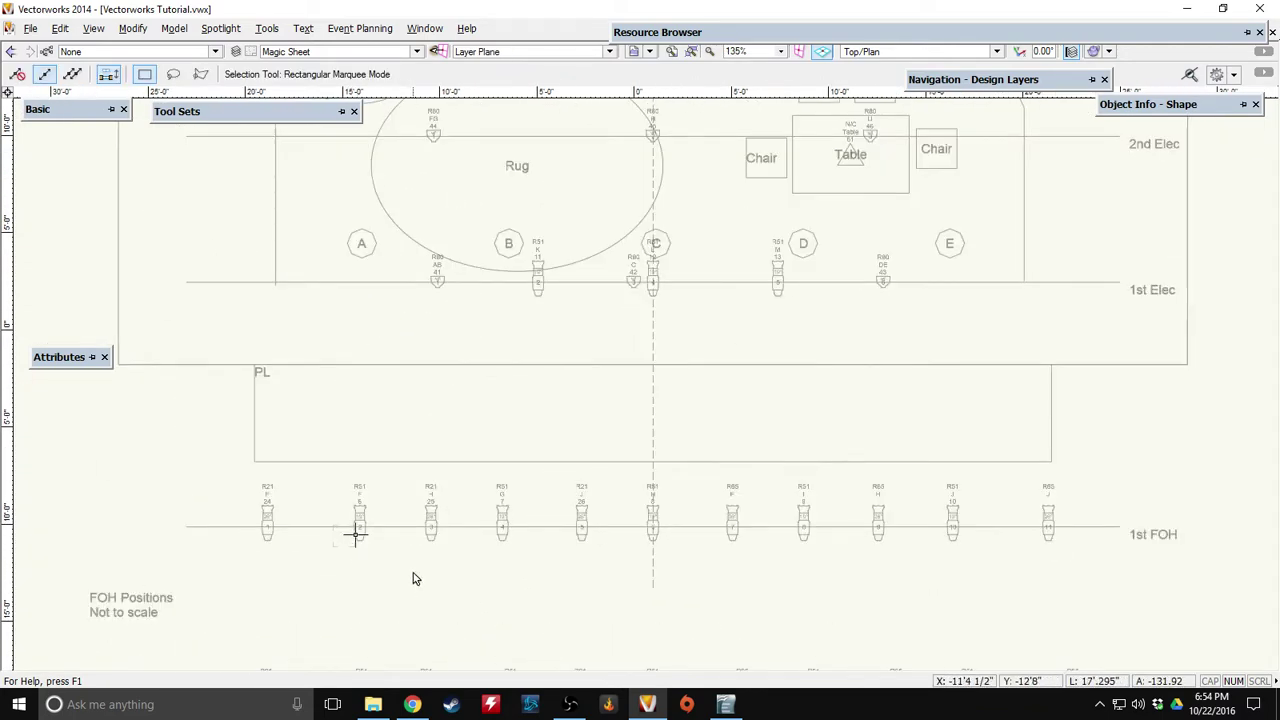
pyautogui.scroll(-2, 460, 500)
pyautogui.moveTo(945, 80)
pyautogui.click(966, 179)
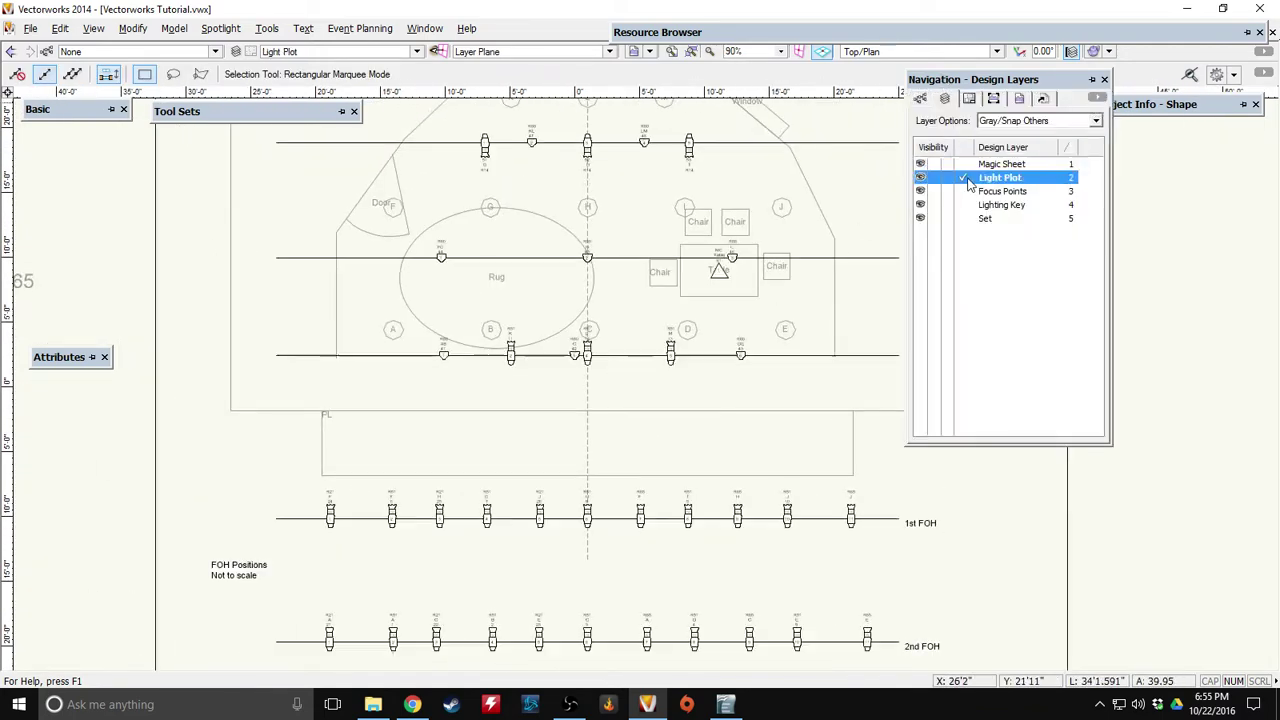
# Examine the colors, focus areas and channel numbers of the FOH and electric instruments on the light plot.
pyautogui.moveTo(451, 434); pyautogui.dragTo(440, 276, button='middle')
pyautogui.click(381, 484)
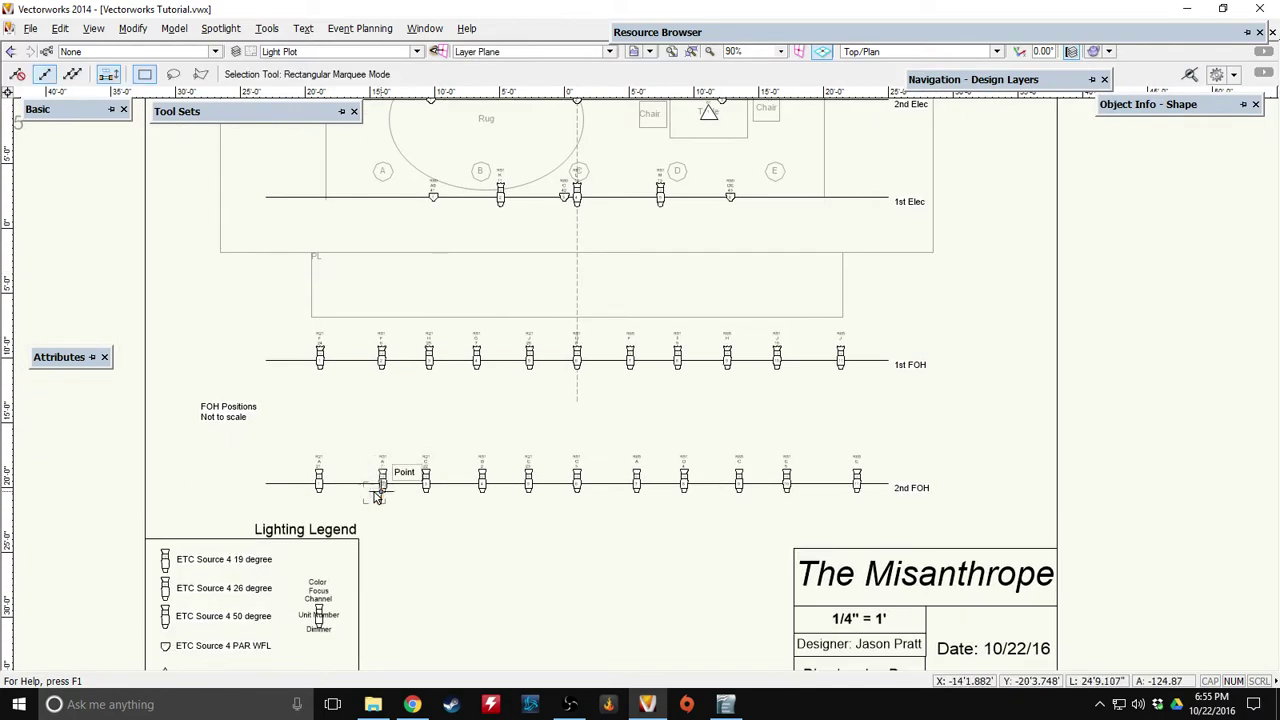
pyautogui.scroll(3, 388, 500)
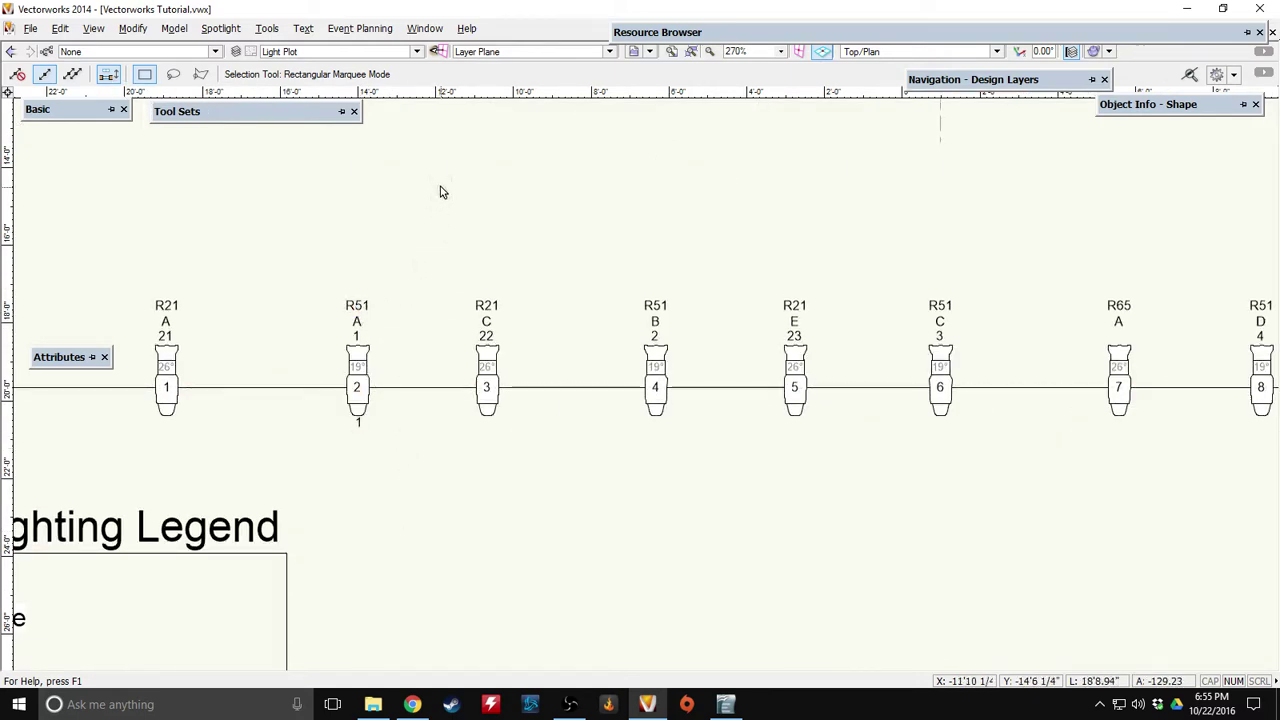
pyautogui.moveTo(440, 190); pyautogui.dragTo(466, 540, button='middle')
pyautogui.scroll(-1, 457, 477)
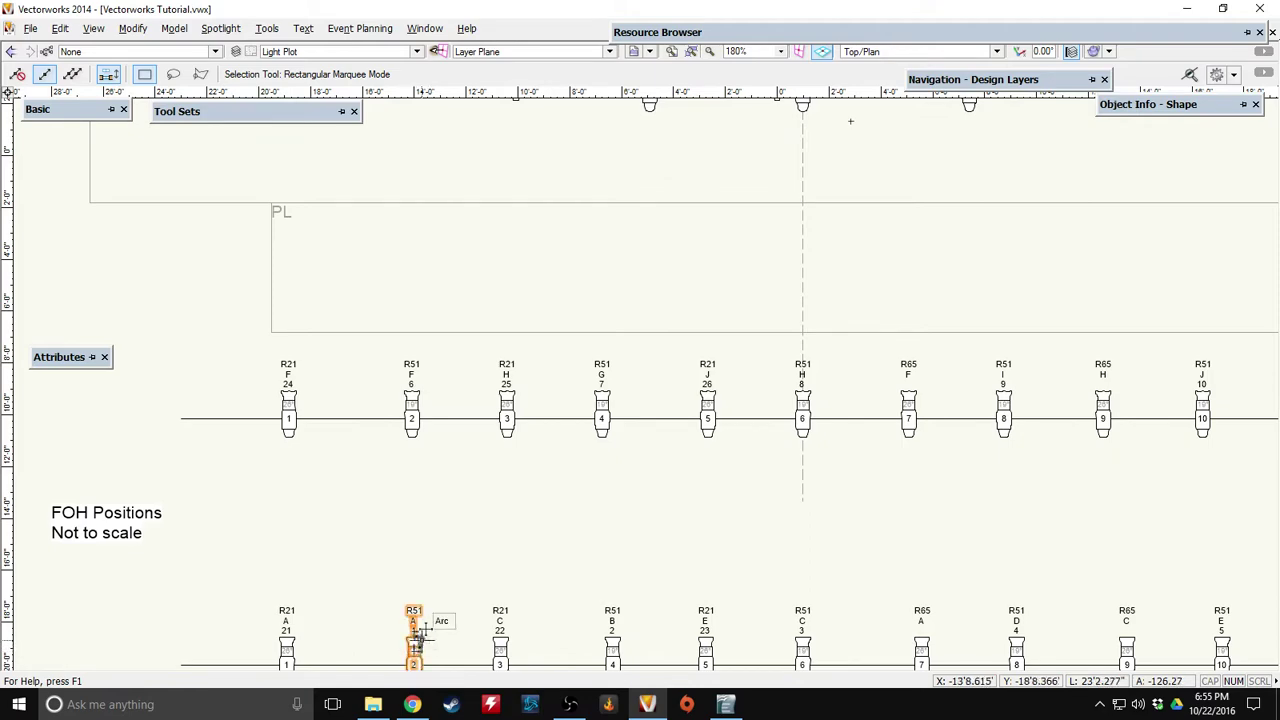
pyautogui.scroll(5, 482, 270)
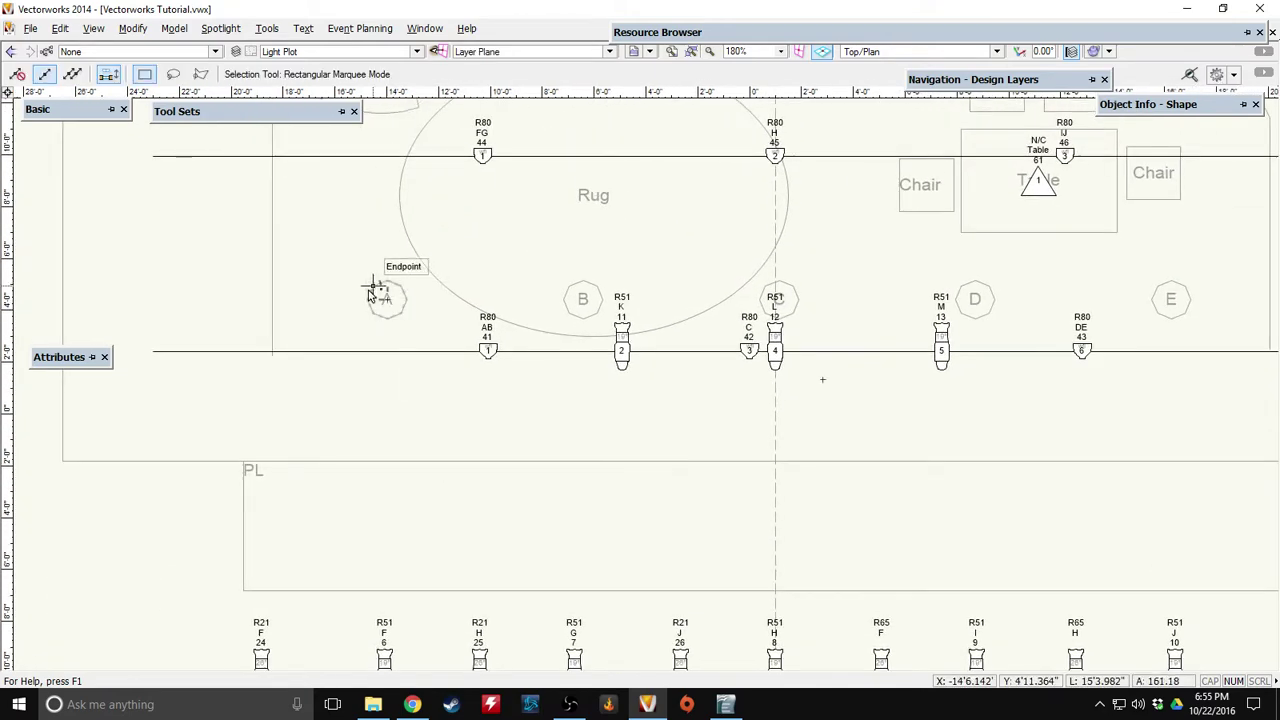
pyautogui.click(487, 345)
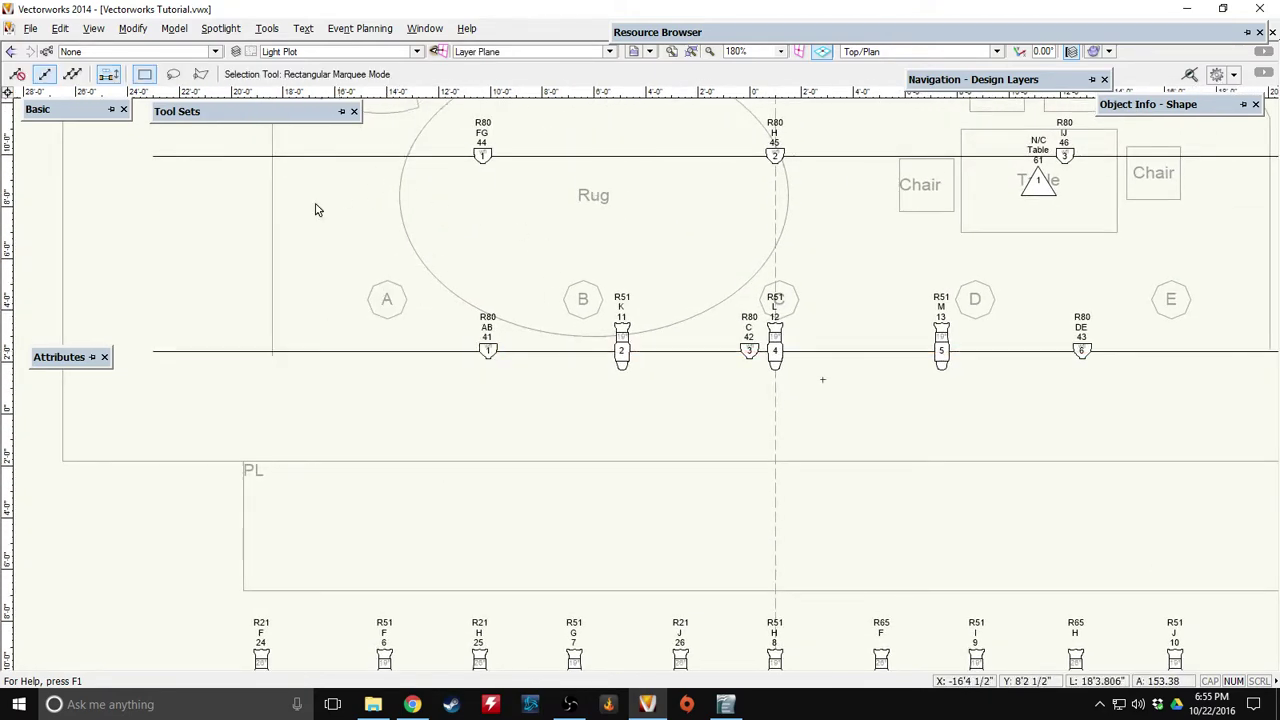
# Return to the small set drawings and make Magic Sheet the active design layer.
pyautogui.scroll(-5, 592, 271)
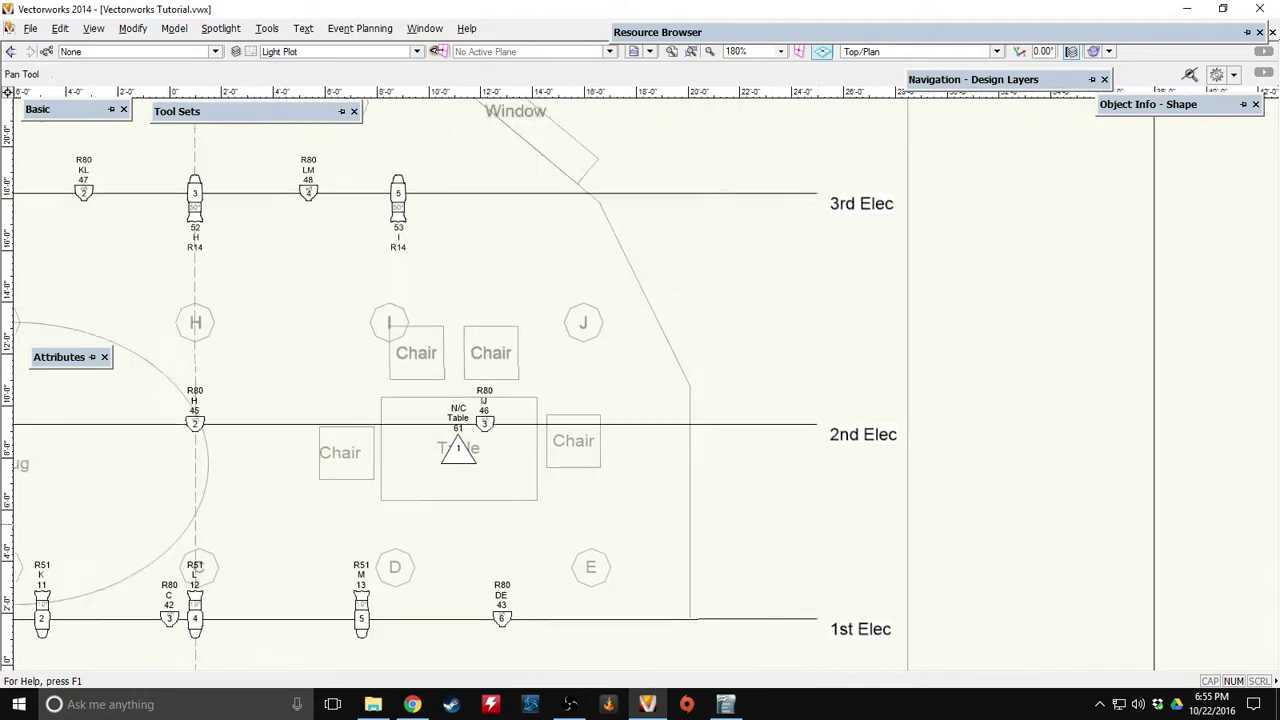
pyautogui.moveTo(783, 317); pyautogui.dragTo(483, 326, button='middle')
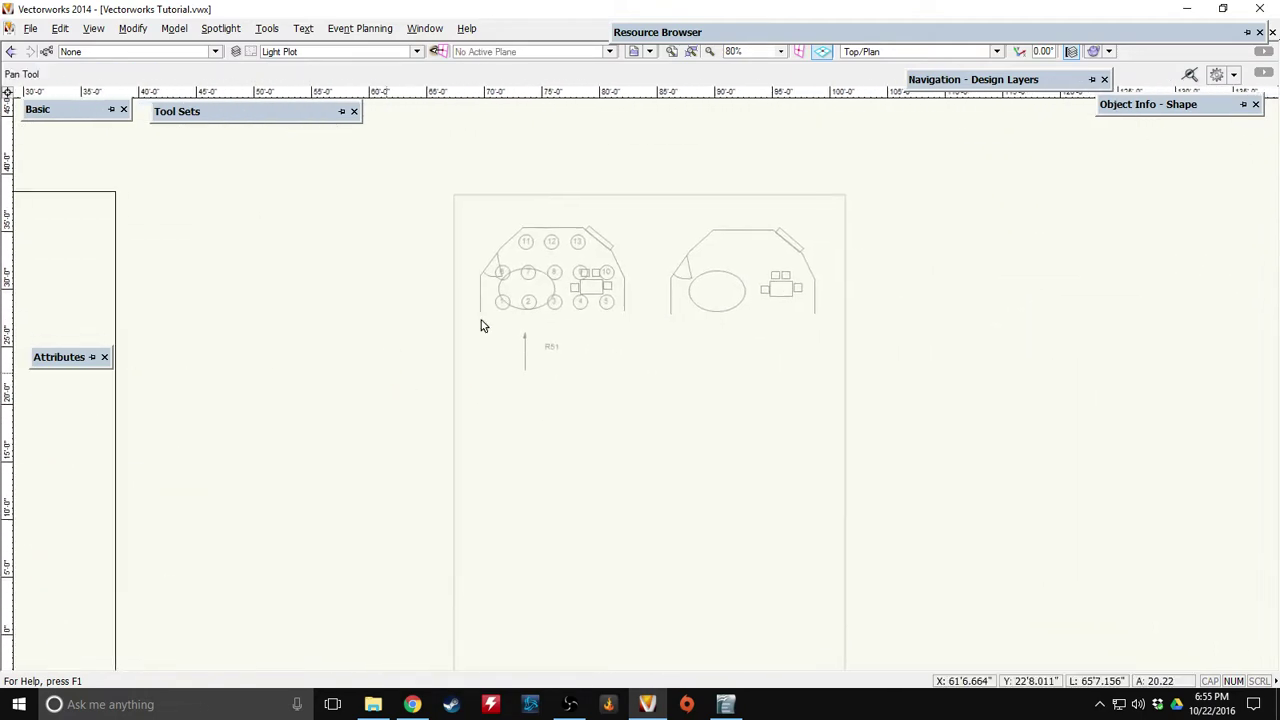
pyautogui.click(965, 165)
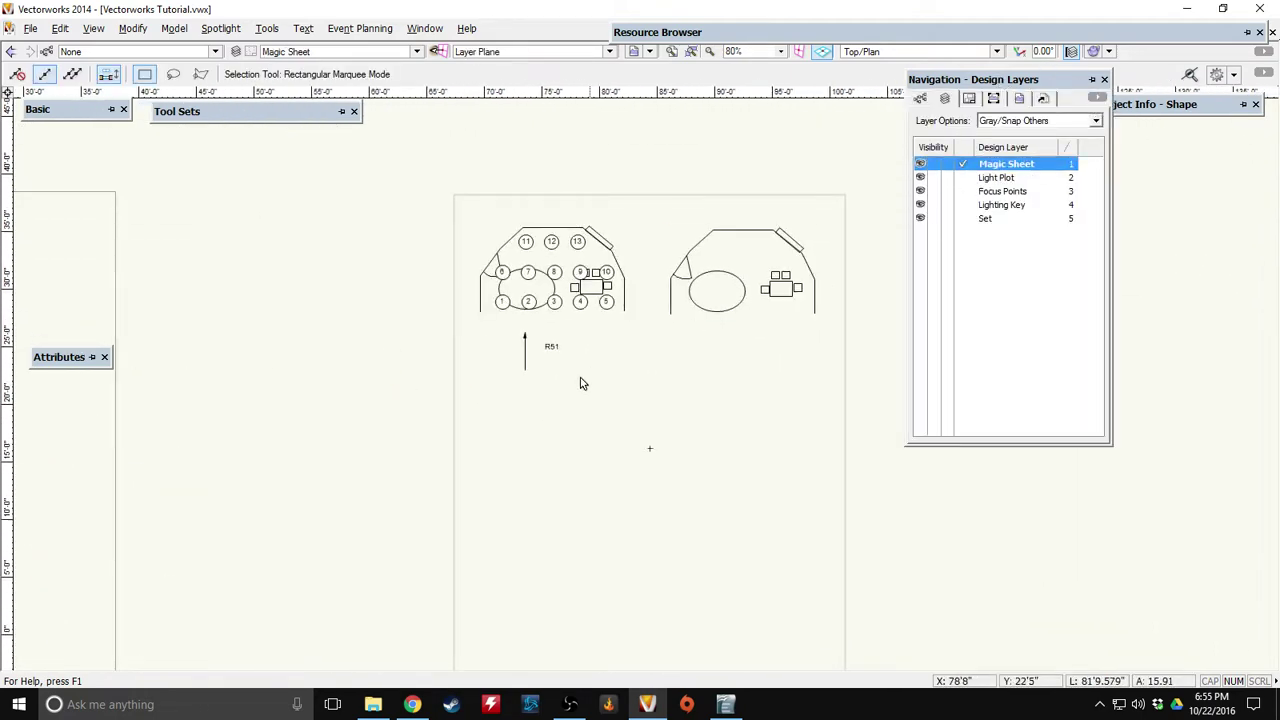
pyautogui.scroll(4, 583, 380)
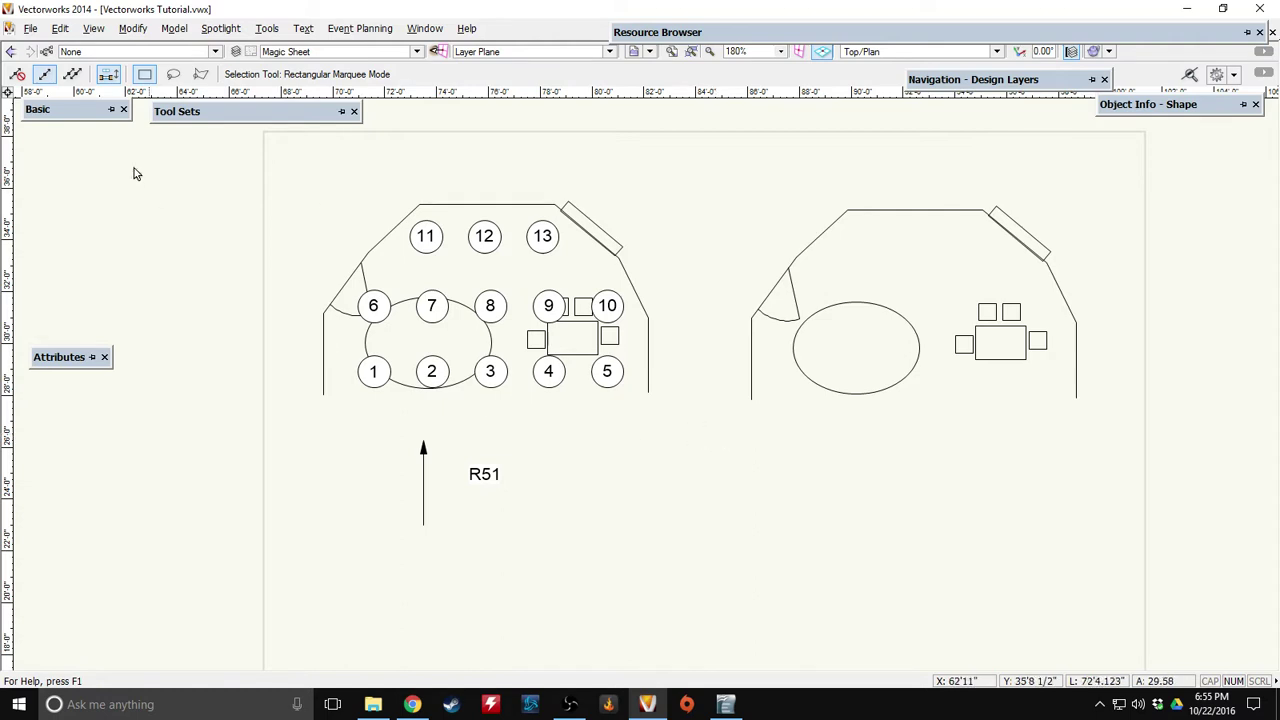
# Draw a diagonal line rising to the right below the second set drawing and add an arrowhead at its upper end.
pyautogui.moveTo(105, 112)
pyautogui.click(36, 164)
pyautogui.moveTo(726, 451); pyautogui.dragTo(529, 463, button='middle')
pyautogui.click(578, 502)
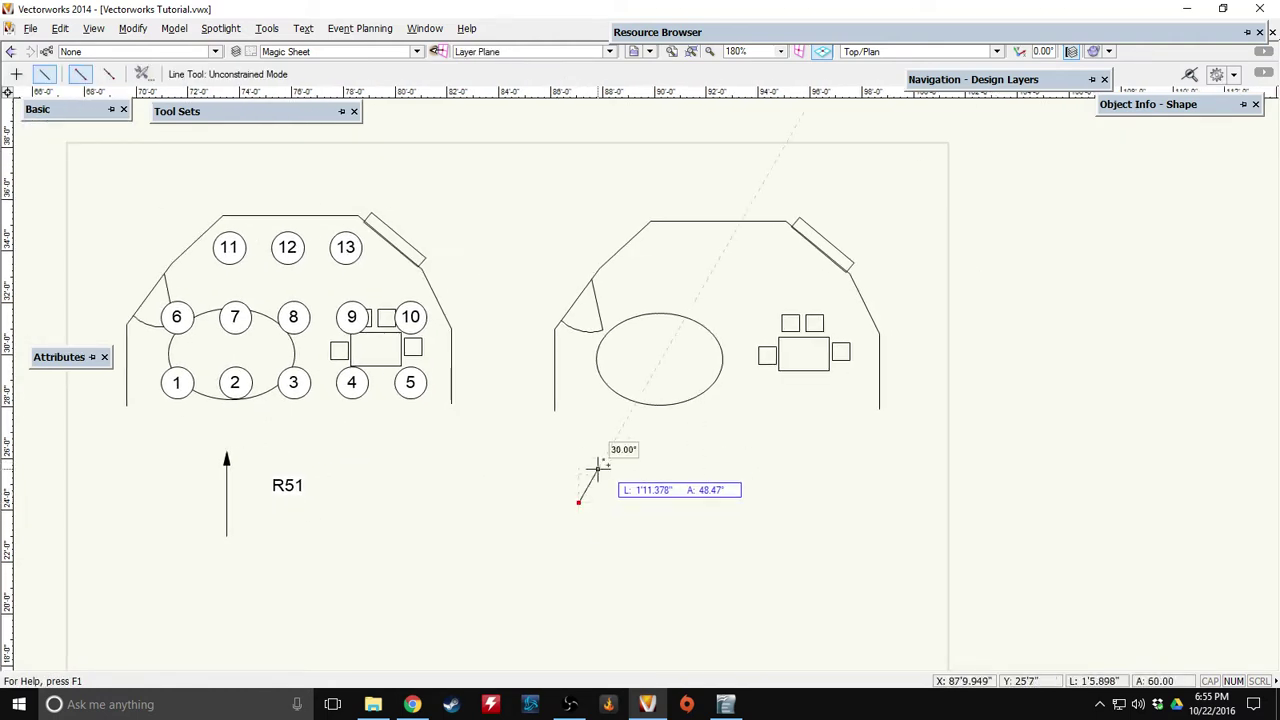
pyautogui.click(643, 438)
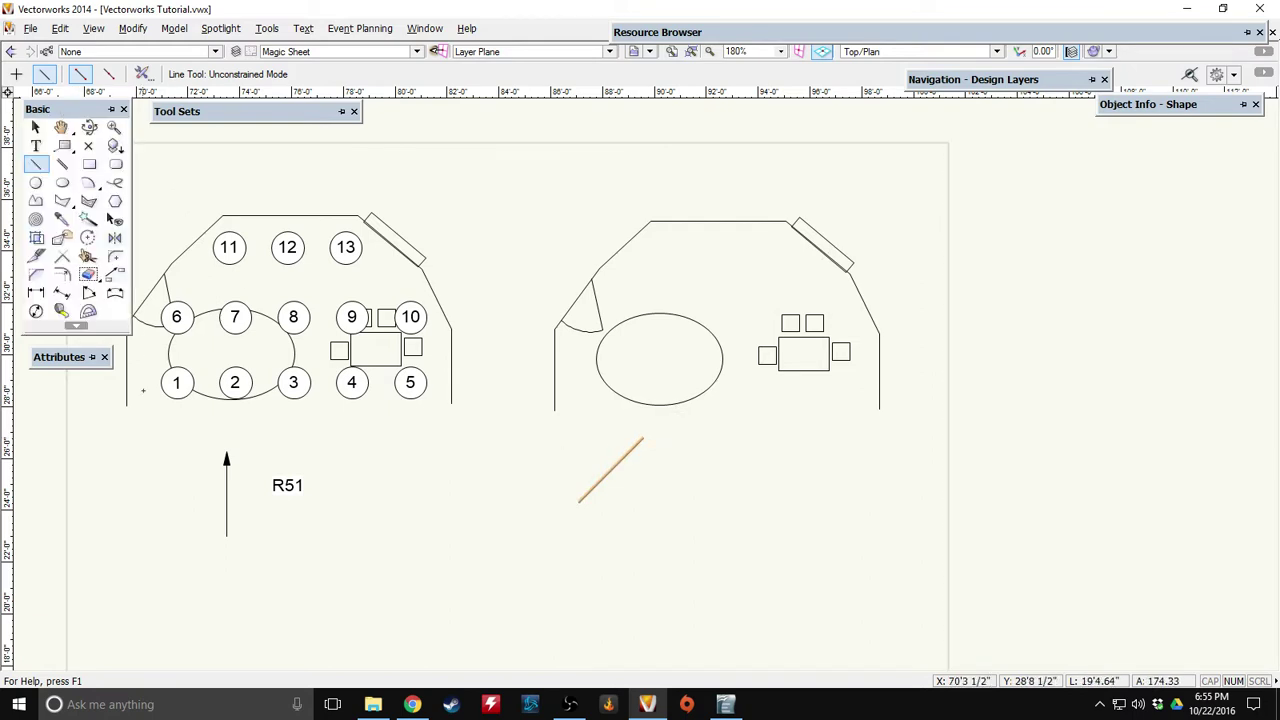
pyautogui.moveTo(55, 365)
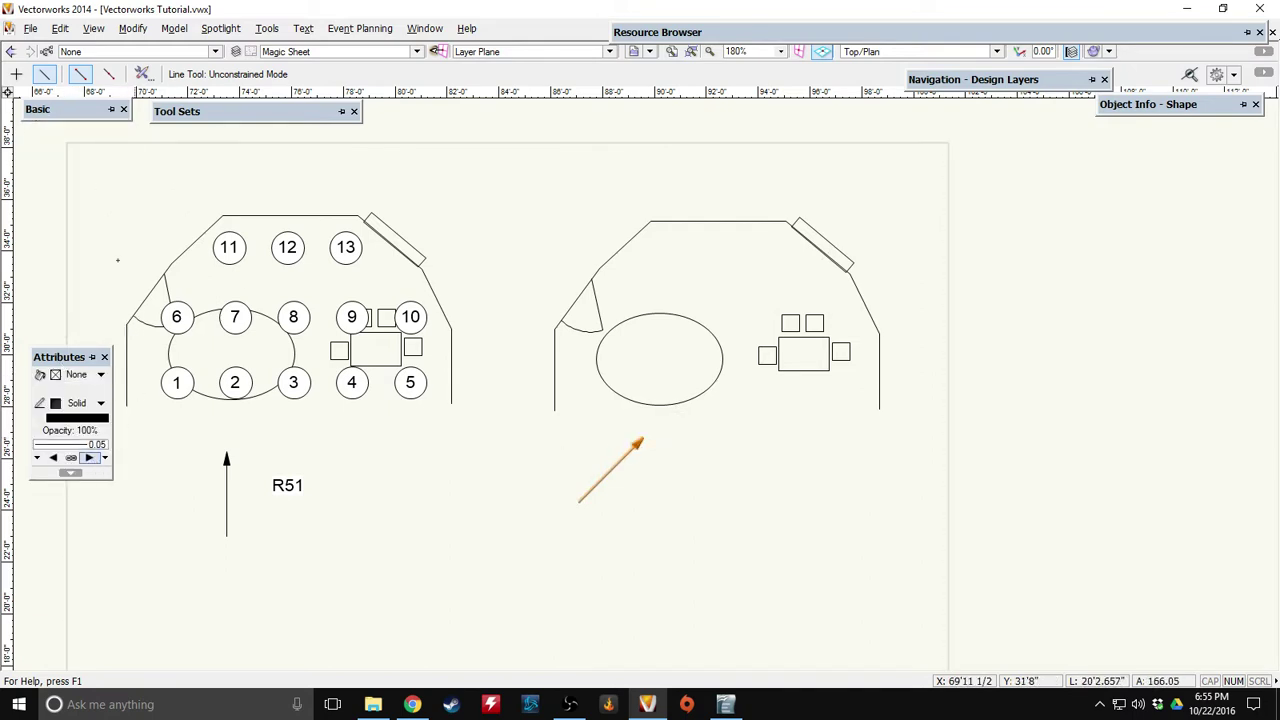
# Add the text label R21 to the right of the diagonal arrow and check the lighting key's color directions.
pyautogui.moveTo(58, 122)
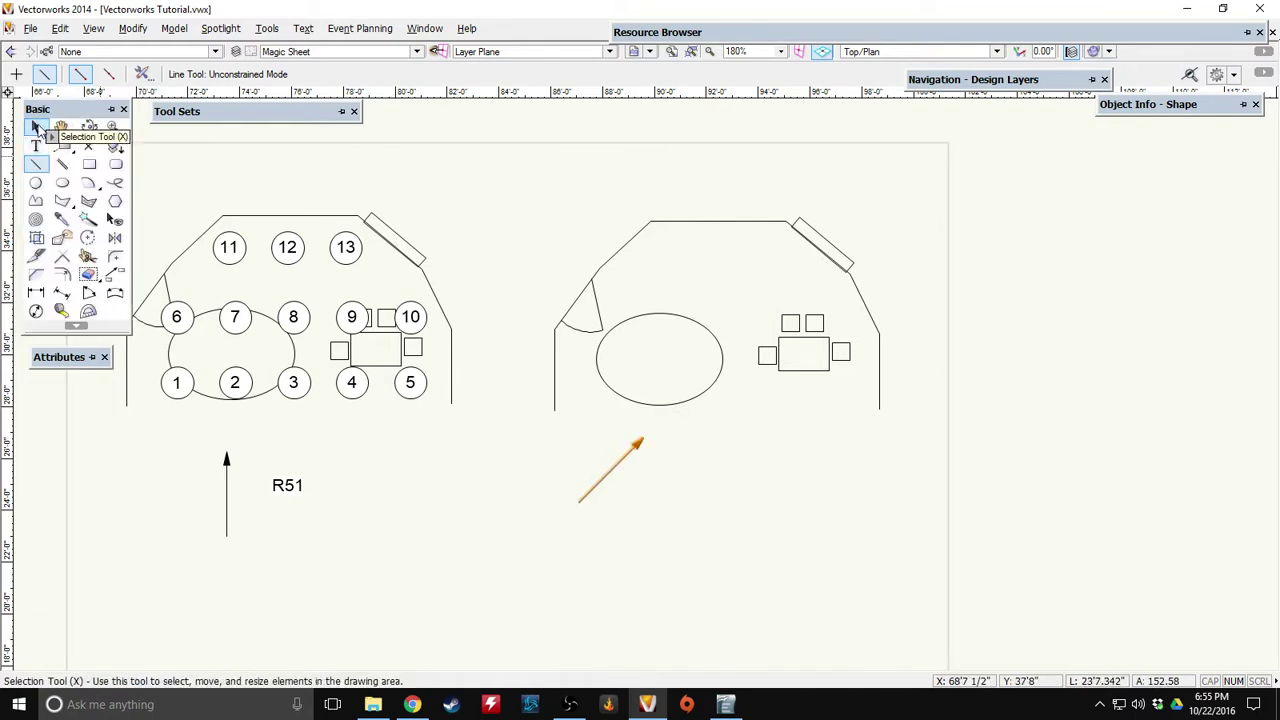
pyautogui.click(36, 146)
pyautogui.click(706, 468)
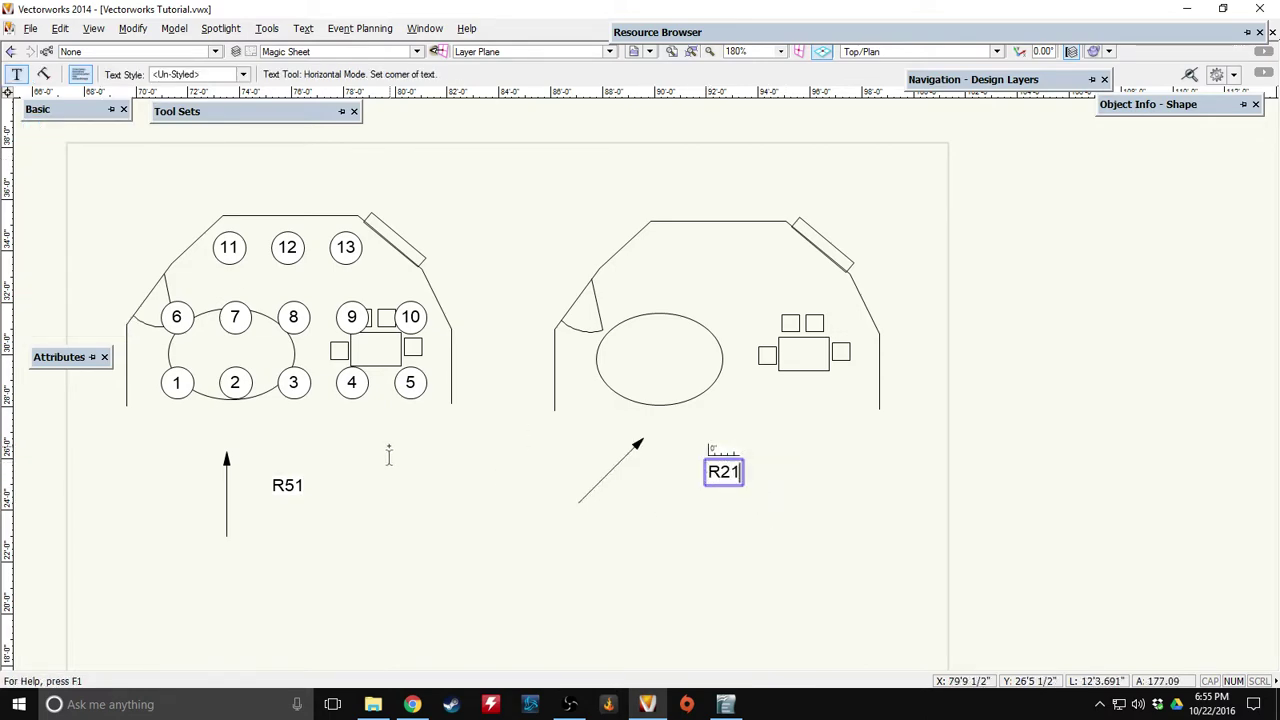
pyautogui.moveTo(389, 455)
pyautogui.mouseDown(button='middle')
pyautogui.moveTo(891, 466)
pyautogui.moveTo(1018, 451)
pyautogui.mouseUp(button='middle')
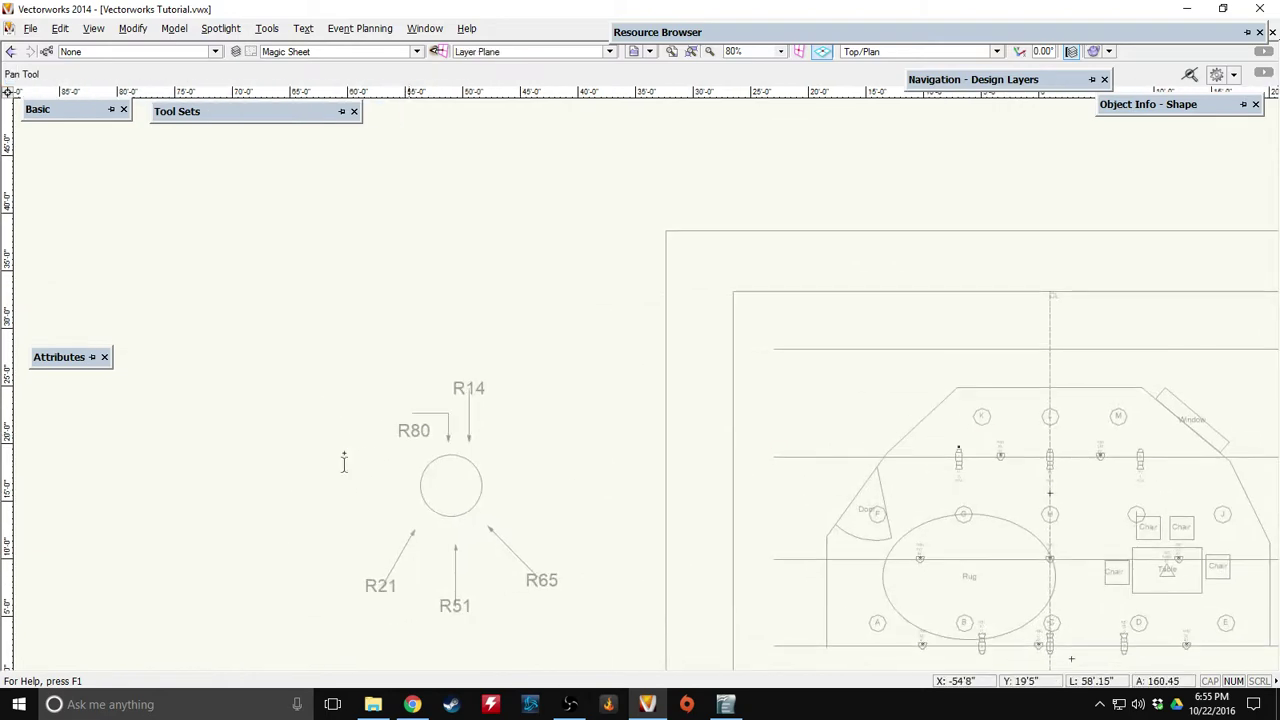
pyautogui.moveTo(1101, 450); pyautogui.dragTo(763, 398)
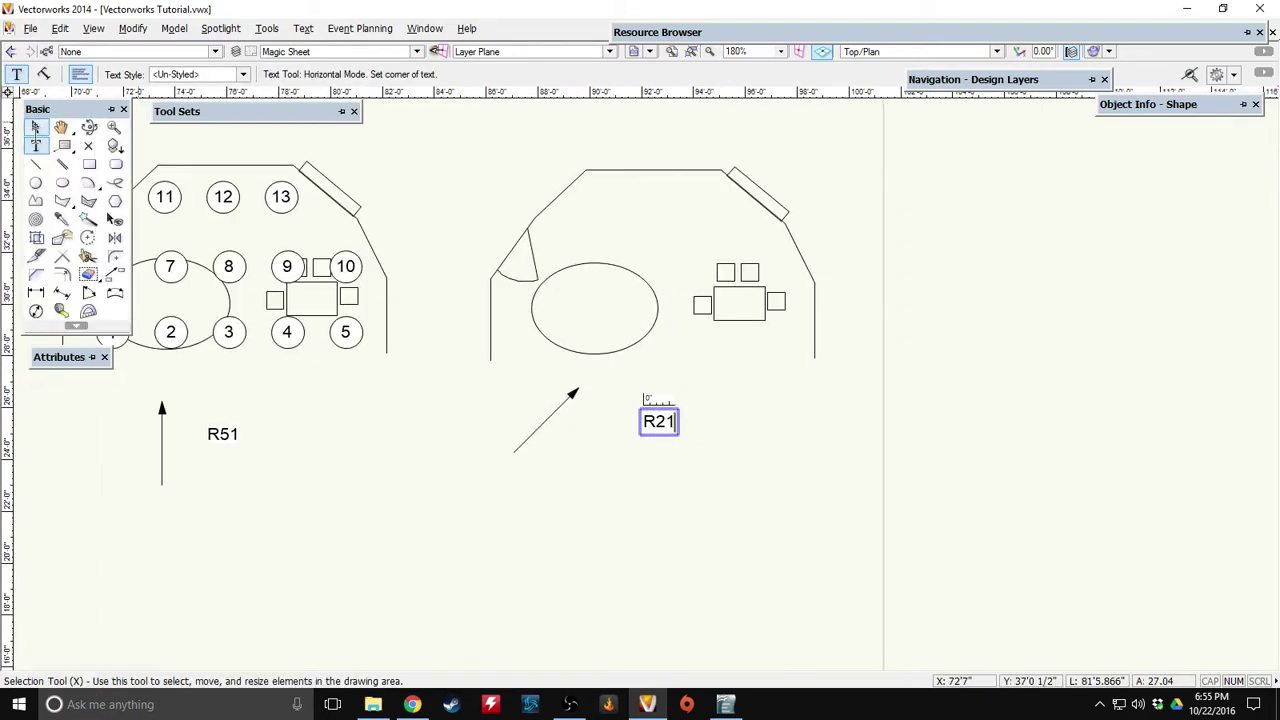
# Nudge the diagonal arrow to the right, closer to its R21 label.
pyautogui.click(35, 127)
pyautogui.click(553, 413)
pyautogui.hotkey('shift', 'Right')
pyautogui.hotkey('shift', 'Right')
pyautogui.hotkey('shift', 'Right')
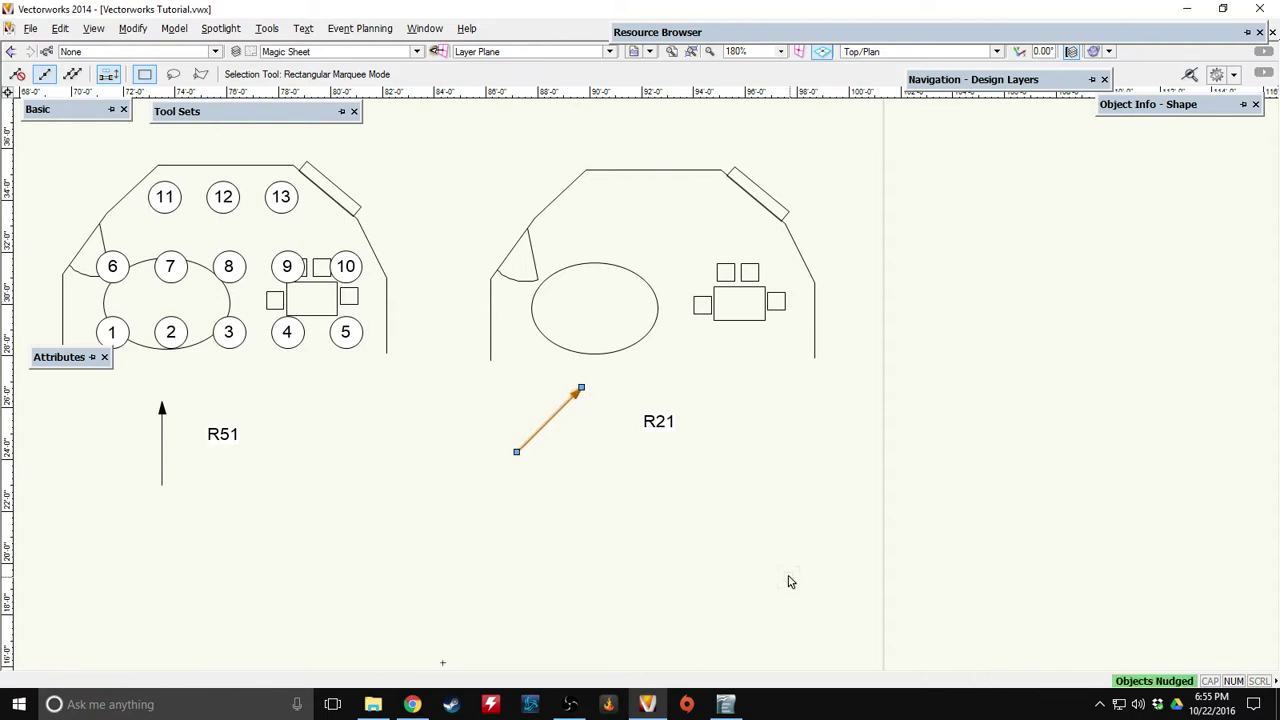
pyautogui.press('Right')
pyautogui.press('Right')
pyautogui.press('Right')
pyautogui.press('Right')
pyautogui.press('Right')
pyautogui.press('Right')
pyautogui.press('Right')
pyautogui.press('Right')
pyautogui.press('Right')
pyautogui.press('Right')
pyautogui.press('Right')
pyautogui.press('Right')
pyautogui.click(790, 578)
pyautogui.moveTo(814, 477); pyautogui.dragTo(774, 505, button='middle')
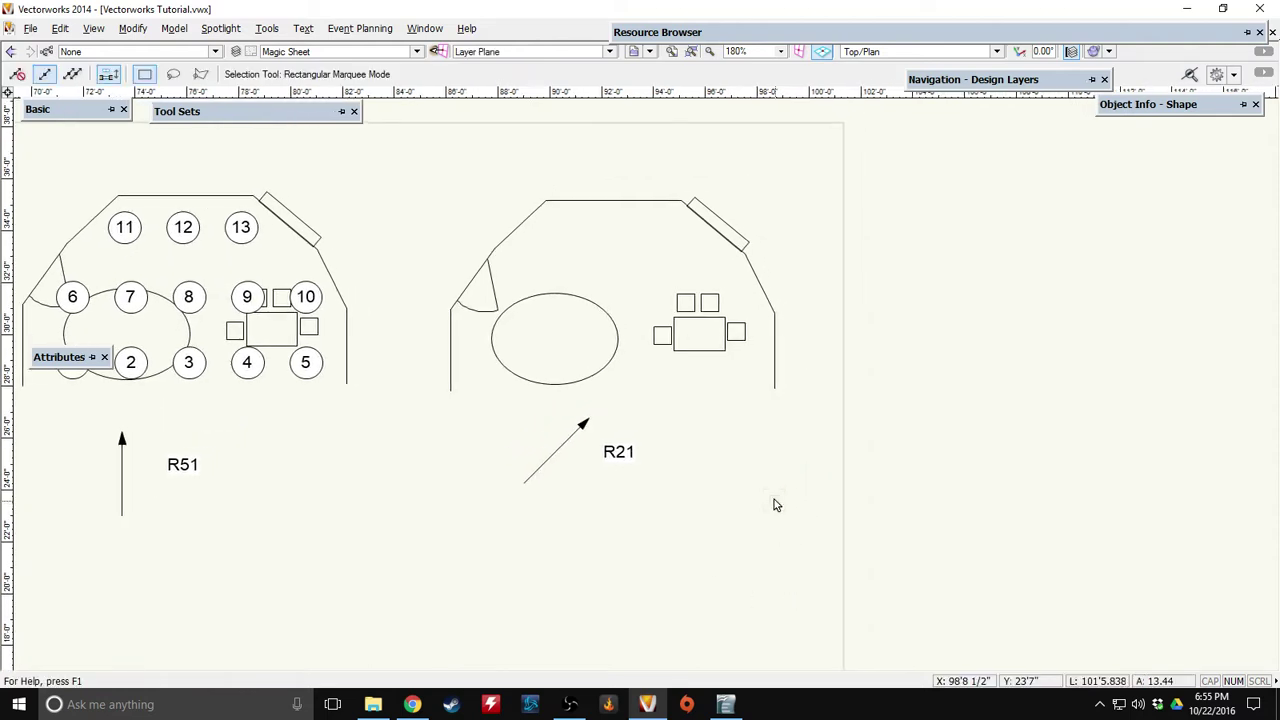
# Copy the numbered circles 1 to 10 from the R51 drawing and paste them onto the R21 set drawing.
pyautogui.moveTo(330, 456); pyautogui.dragTo(491, 480, button='middle')
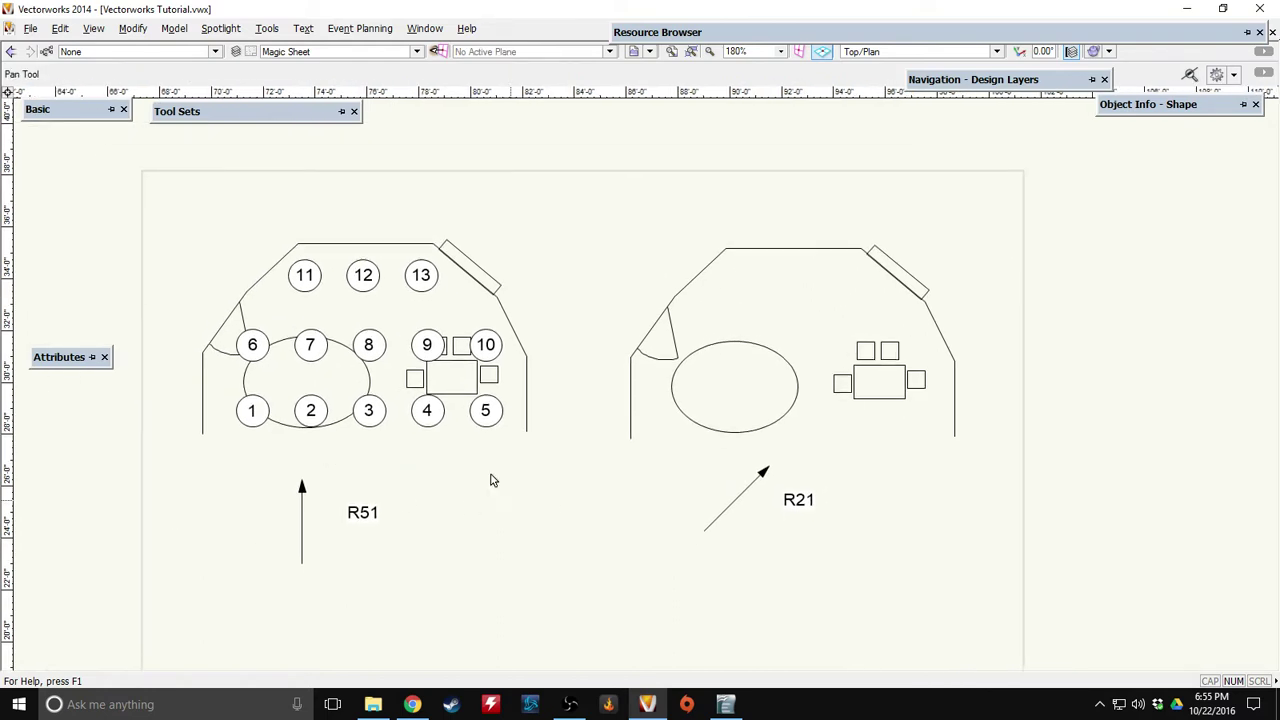
pyautogui.moveTo(189, 317); pyautogui.dragTo(569, 440)
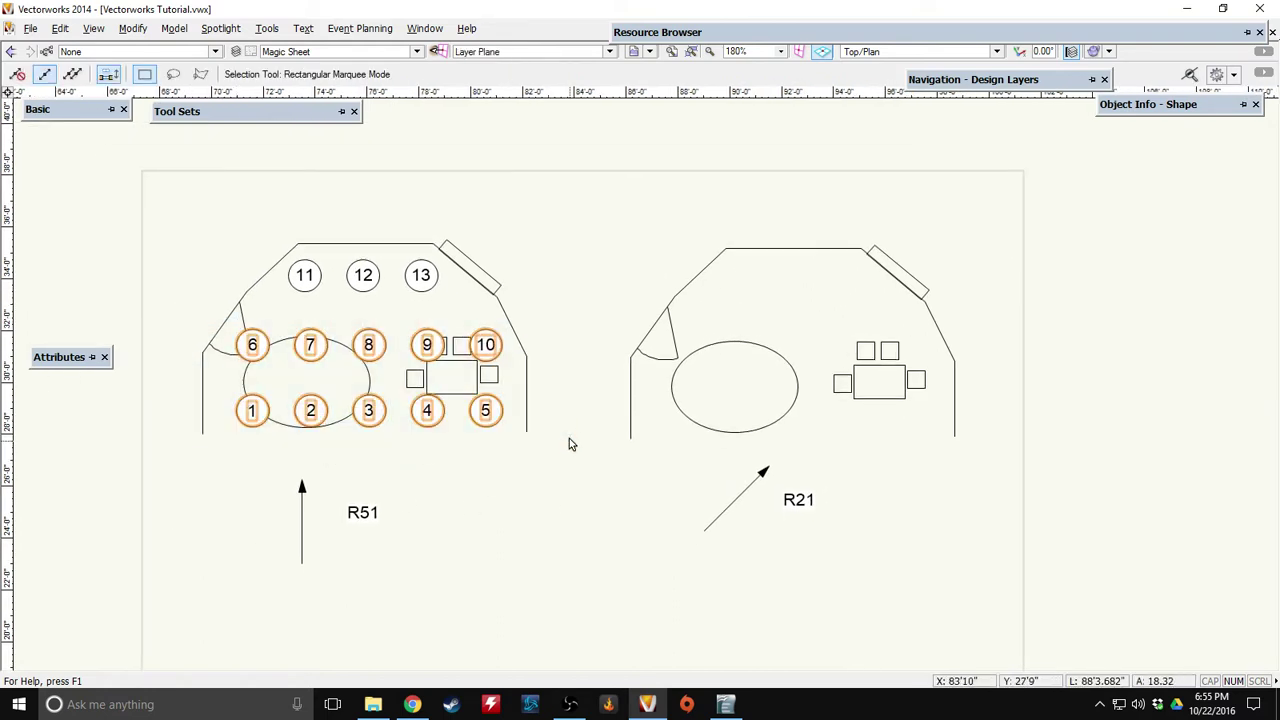
pyautogui.click(597, 345)
pyautogui.moveTo(597, 345)
pyautogui.mouseDown(button='middle')
pyautogui.moveTo(430, 343)
pyautogui.moveTo(277, 304)
pyautogui.mouseUp(button='middle')
pyautogui.click(485, 352)
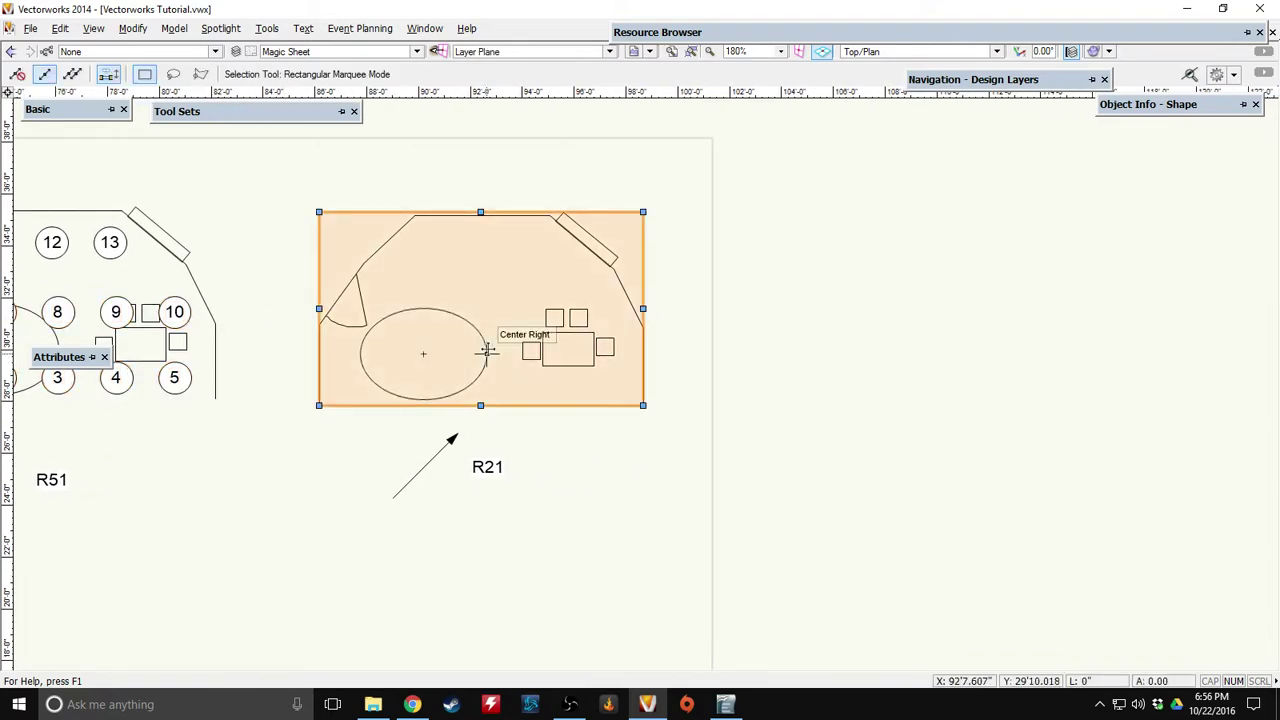
pyautogui.hotkey('ctrl', 'v')
pyautogui.click(667, 517)
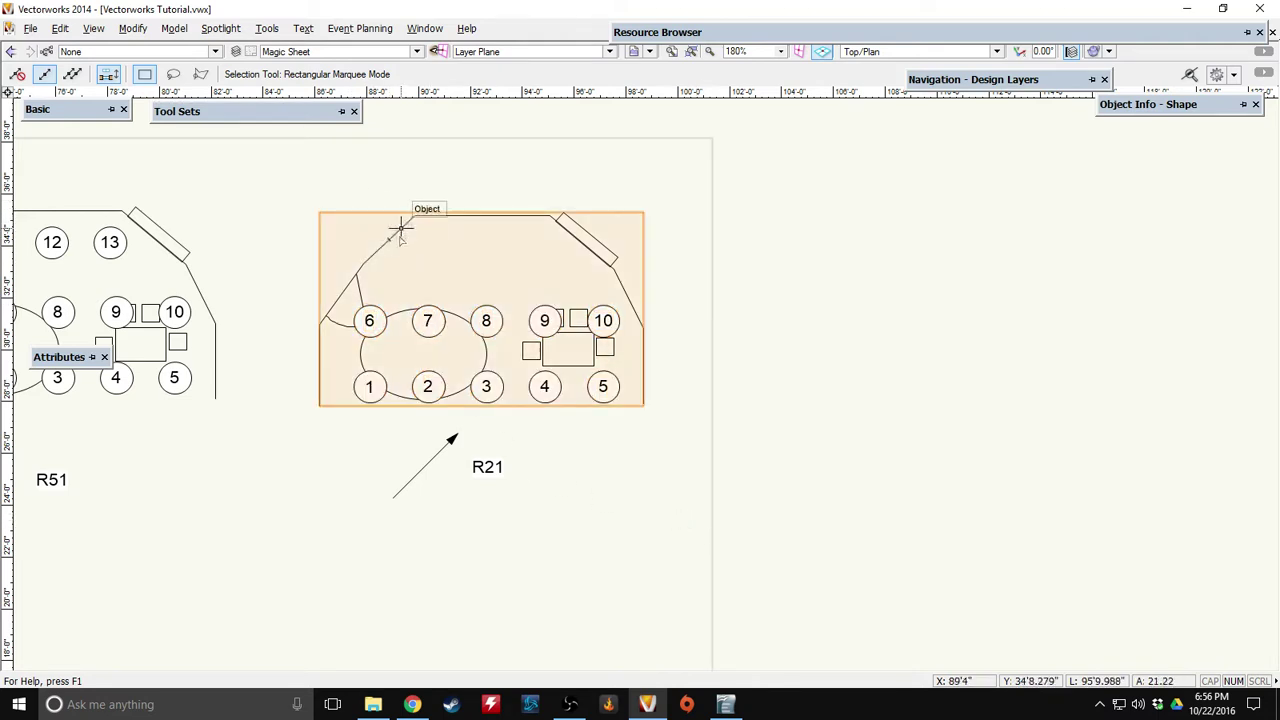
# Delete circles 2, 7, 4 and 9 with their numbers from the R21 drawing.
pyautogui.moveTo(366, 224); pyautogui.dragTo(478, 425)
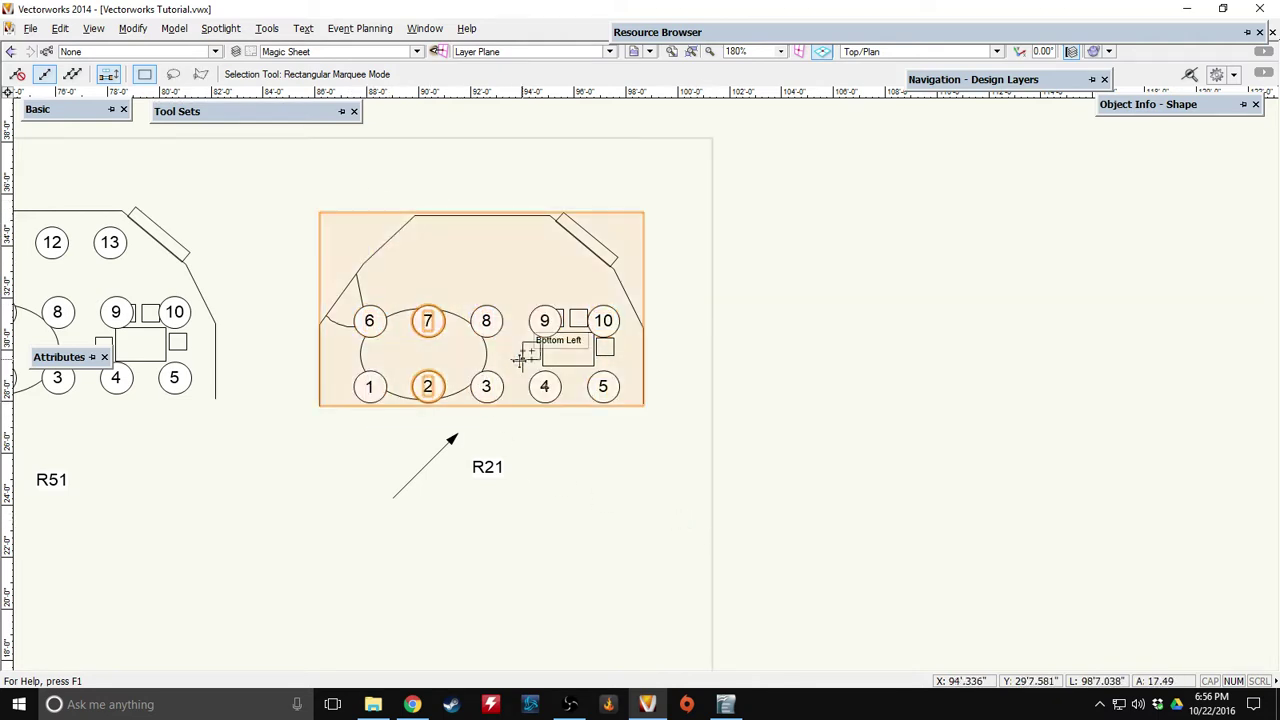
pyautogui.press('Delete')
pyautogui.moveTo(490, 278); pyautogui.dragTo(589, 428)
pyautogui.press('Delete')
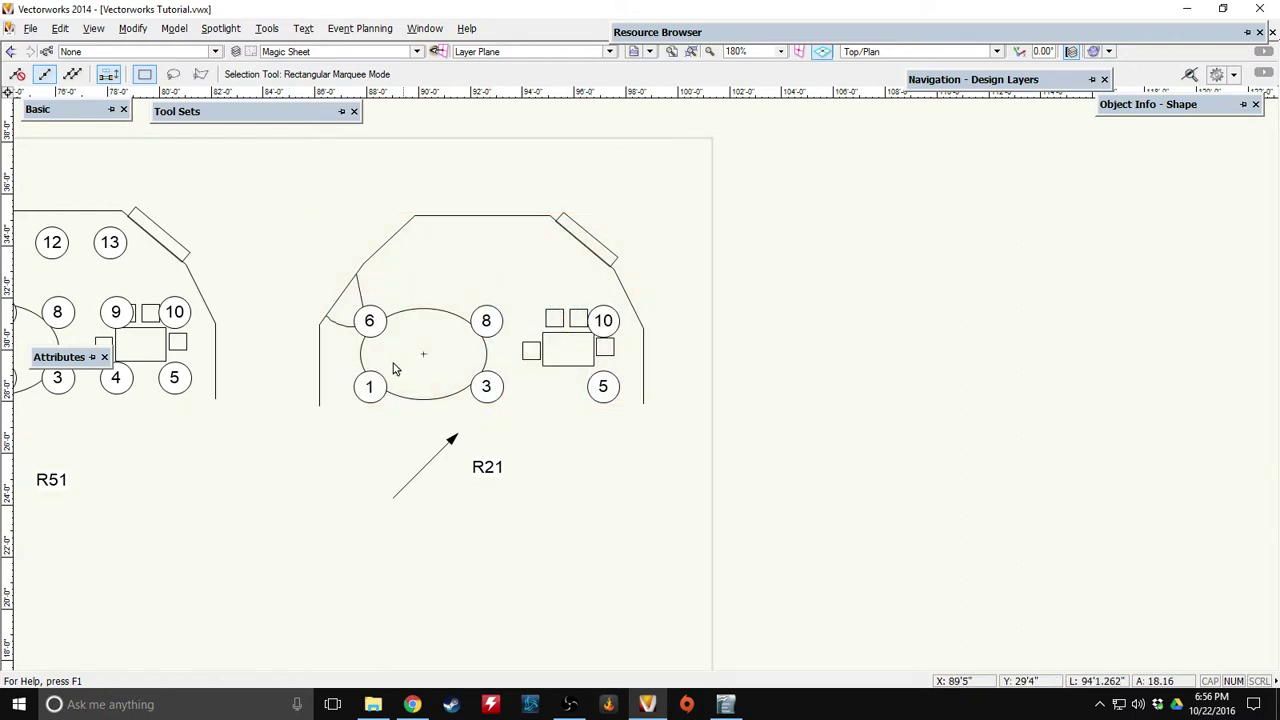
# Nudge circles 1 and 6 with their numbers to the right, onto the rug in the R21 drawing.
pyautogui.moveTo(332, 277); pyautogui.dragTo(447, 400)
pyautogui.hotkey('shift', 'Right')
pyautogui.hotkey('shift', 'Right')
pyautogui.hotkey('shift', 'Right')
pyautogui.hotkey('shift', 'Right')
pyautogui.hotkey('shift', 'Right')
pyautogui.hotkey('shift', 'Right')
pyautogui.hotkey('shift', 'Right')
pyautogui.hotkey('shift', 'Right')
pyautogui.hotkey('shift', 'Right')
pyautogui.hotkey('shift', 'Right')
pyautogui.hotkey('shift', 'Right')
pyautogui.hotkey('shift', 'Right')
pyautogui.hotkey('shift', 'Right')
pyautogui.hotkey('shift', 'Right')
pyautogui.hotkey('shift', 'Right')
pyautogui.hotkey('shift', 'Right')
pyautogui.hotkey('shift', 'Right')
pyautogui.hotkey('shift', 'Right')
pyautogui.hotkey('shift', 'Right')
pyautogui.hotkey('shift', 'Right')
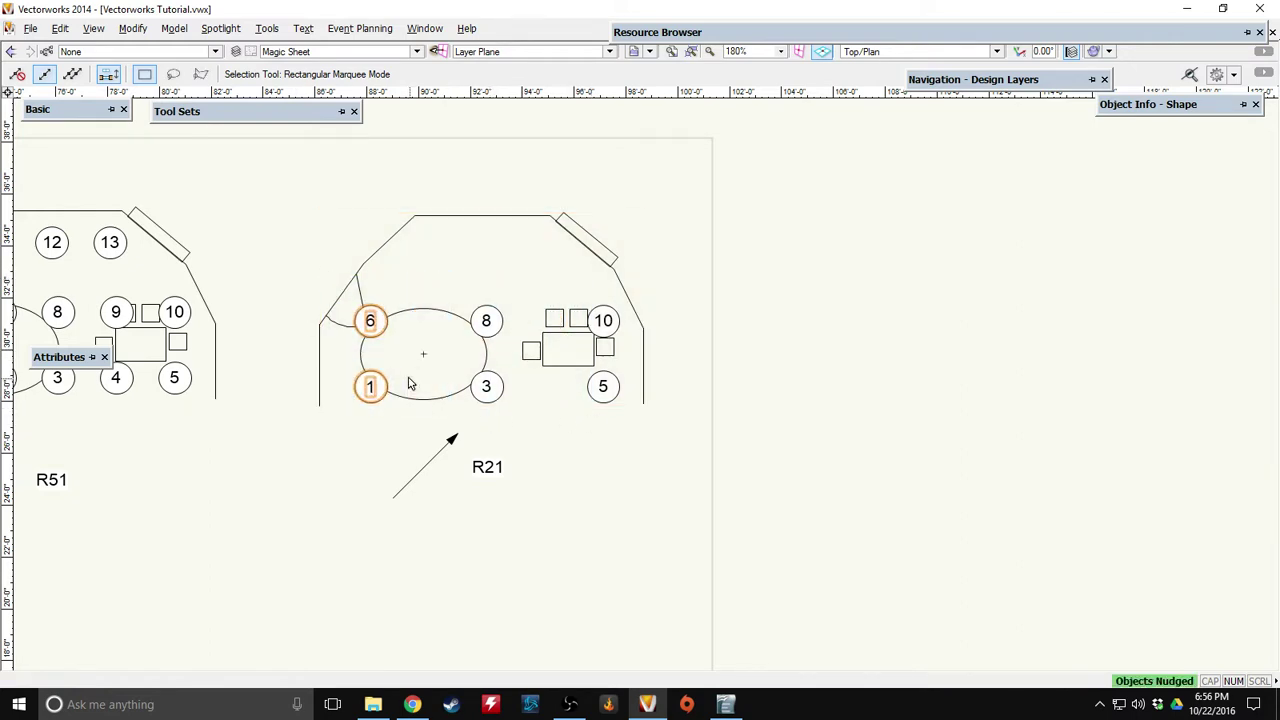
pyautogui.hotkey('shift', 'Right')
pyautogui.hotkey('shift', 'Right')
pyautogui.hotkey('shift', 'Right')
pyautogui.hotkey('shift', 'Right')
pyautogui.hotkey('shift', 'Right')
pyautogui.hotkey('shift', 'Right')
pyautogui.hotkey('shift', 'Right')
pyautogui.hotkey('shift', 'Right')
pyautogui.hotkey('shift', 'Right')
pyautogui.hotkey('shift', 'Right')
pyautogui.hotkey('shift', 'Right')
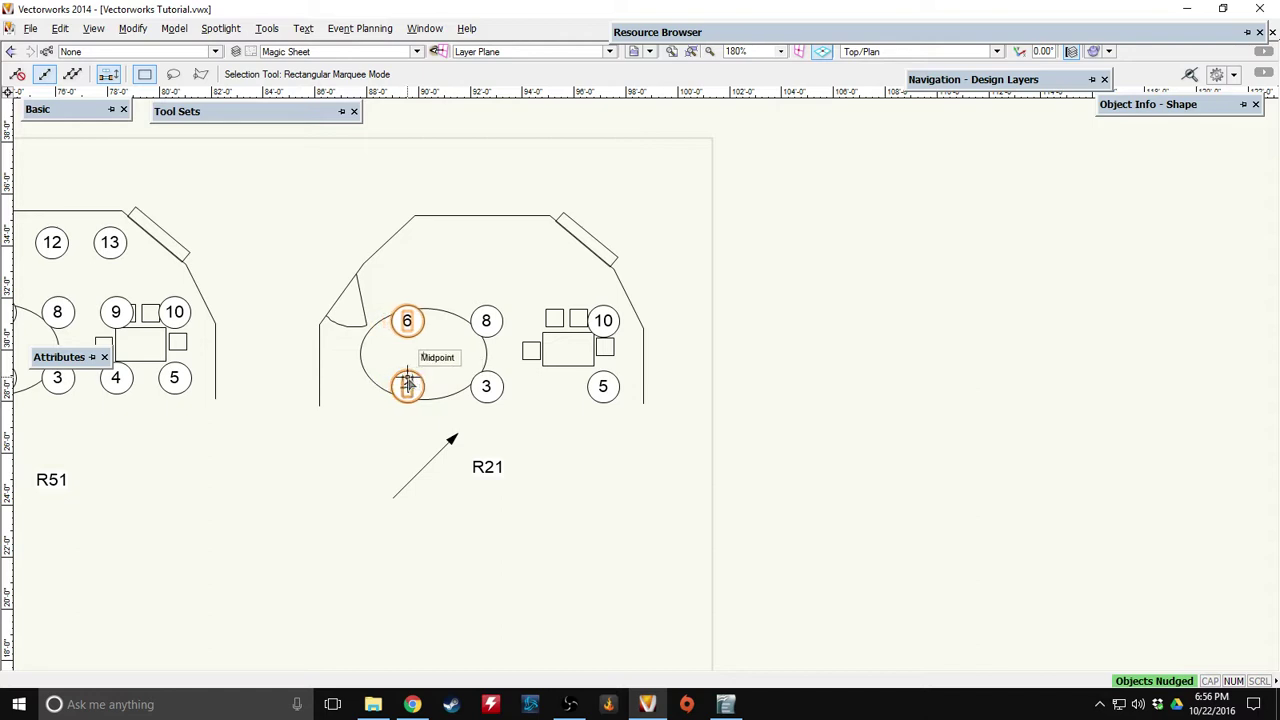
# Nudge circles 5 and 10 with their numbers to the left, in line with the table's center in the R21 drawing.
pyautogui.moveTo(588, 290); pyautogui.dragTo(711, 452)
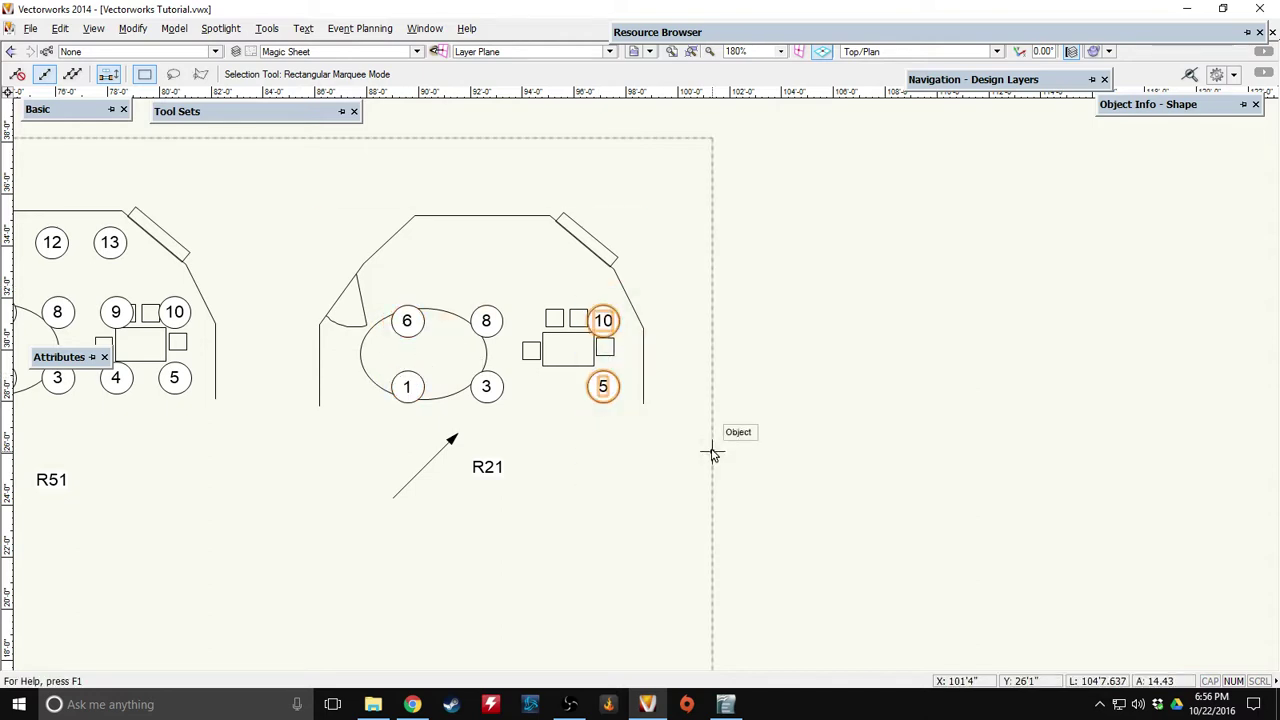
pyautogui.hotkey('shift', 'Left')
pyautogui.hotkey('shift', 'Left')
pyautogui.hotkey('shift', 'Left')
pyautogui.hotkey('shift', 'Left')
pyautogui.hotkey('shift', 'Left')
pyautogui.hotkey('shift', 'Left')
pyautogui.hotkey('shift', 'Left')
pyautogui.hotkey('shift', 'Left')
pyautogui.hotkey('shift', 'Left')
pyautogui.hotkey('shift', 'Left')
pyautogui.hotkey('shift', 'Left')
pyautogui.hotkey('shift', 'Left')
pyautogui.hotkey('shift', 'Left')
pyautogui.hotkey('shift', 'Left')
pyautogui.hotkey('shift', 'Left')
pyautogui.hotkey('shift', 'Left')
pyautogui.hotkey('shift', 'Left')
pyautogui.hotkey('shift', 'Left')
pyautogui.hotkey('shift', 'Left')
pyautogui.hotkey('shift', 'Left')
pyautogui.hotkey('shift', 'Left')
pyautogui.hotkey('shift', 'Left')
pyautogui.hotkey('shift', 'Left')
pyautogui.hotkey('shift', 'Left')
pyautogui.hotkey('shift', 'Left')
pyautogui.hotkey('shift', 'Left')
pyautogui.hotkey('shift', 'Left')
pyautogui.hotkey('shift', 'Left')
pyautogui.hotkey('shift', 'Left')
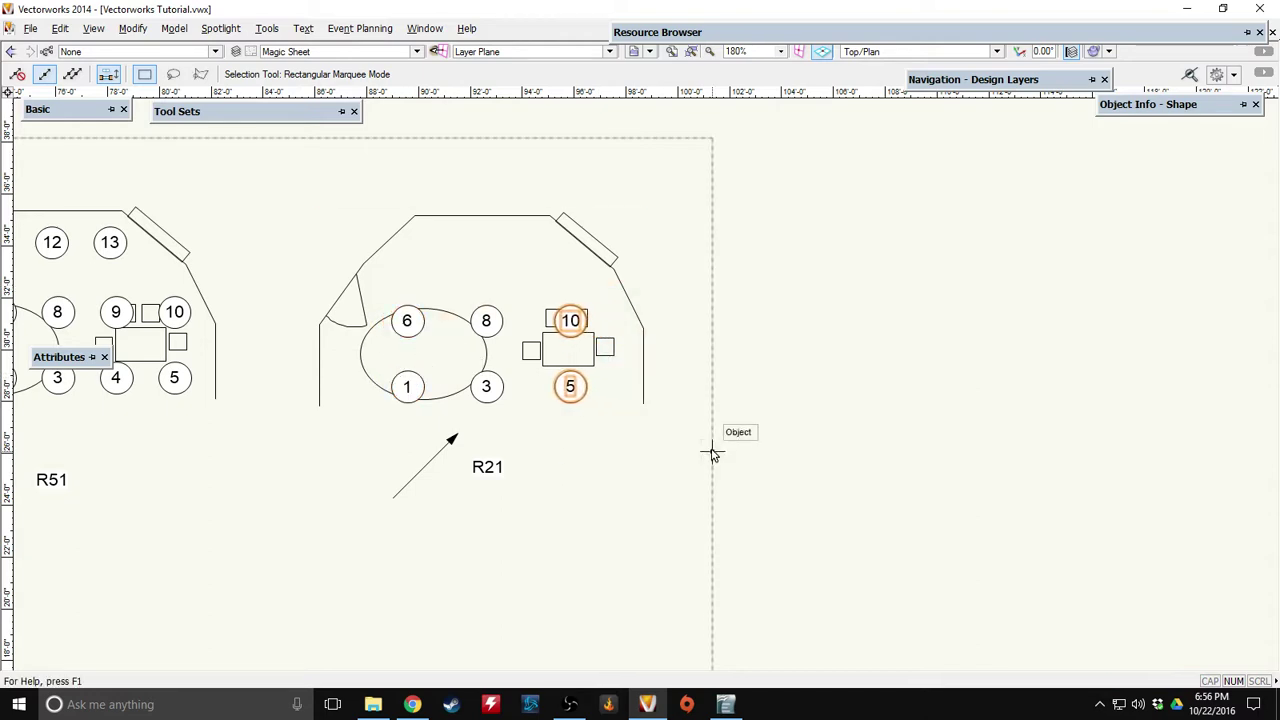
pyautogui.hotkey('shift', 'Right')
pyautogui.hotkey('shift', 'Right')
pyautogui.hotkey('shift', 'Right')
pyautogui.hotkey('shift', 'Right')
pyautogui.hotkey('shift', 'Right')
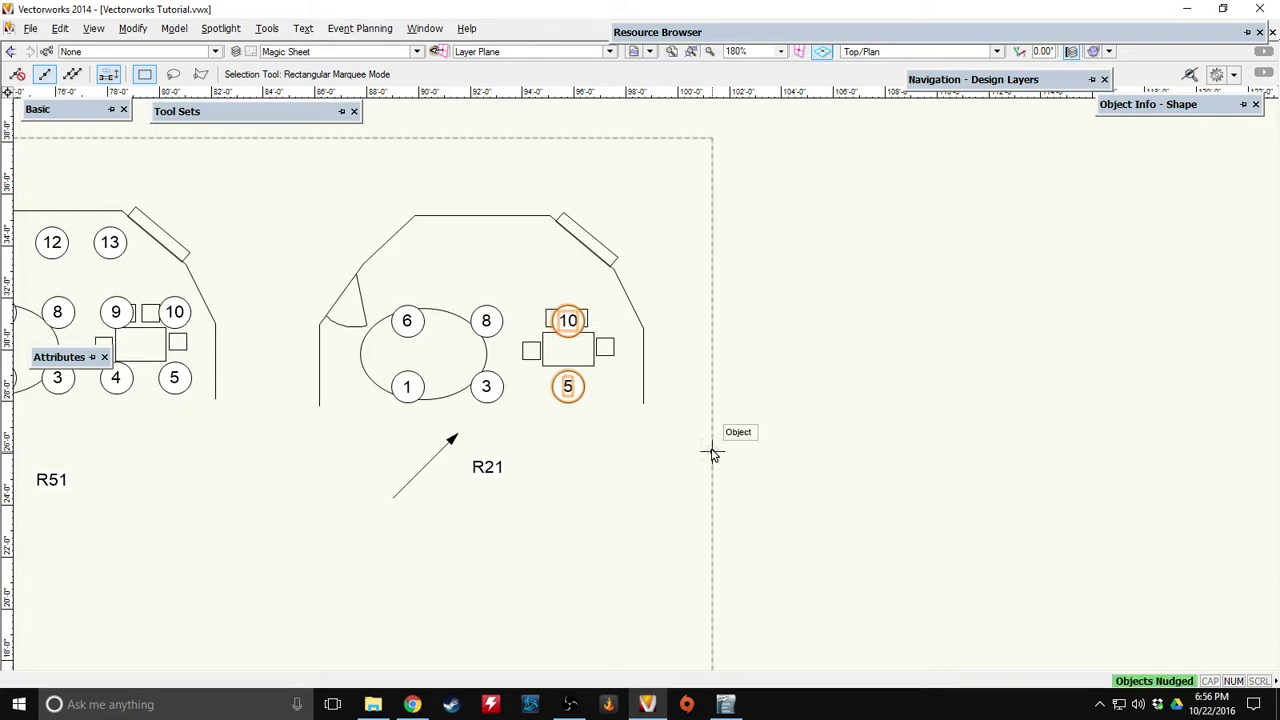
pyautogui.hotkey('shift', 'Left')
pyautogui.click(626, 465)
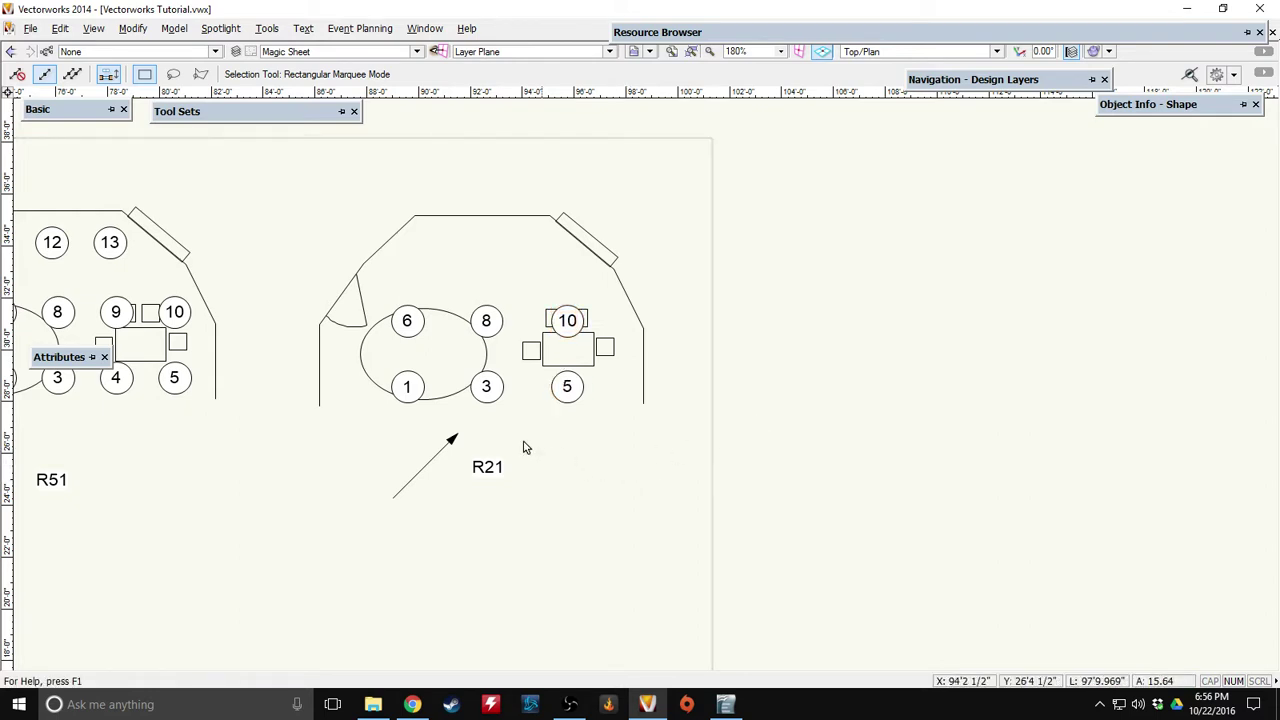
# Renumber the front row of circles in the R21 drawing as 21, 22 and 23, going from left to right.
pyautogui.doubleClick(406, 387)
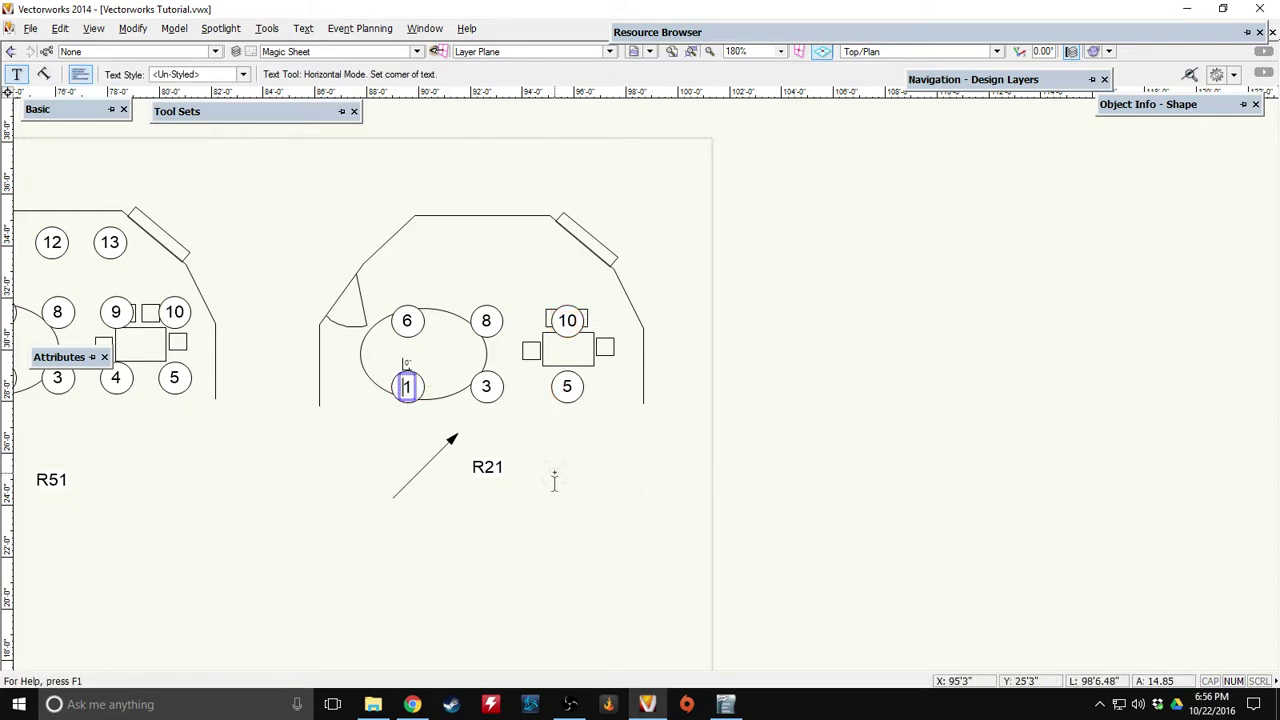
pyautogui.write('2')
pyautogui.click(487, 386)
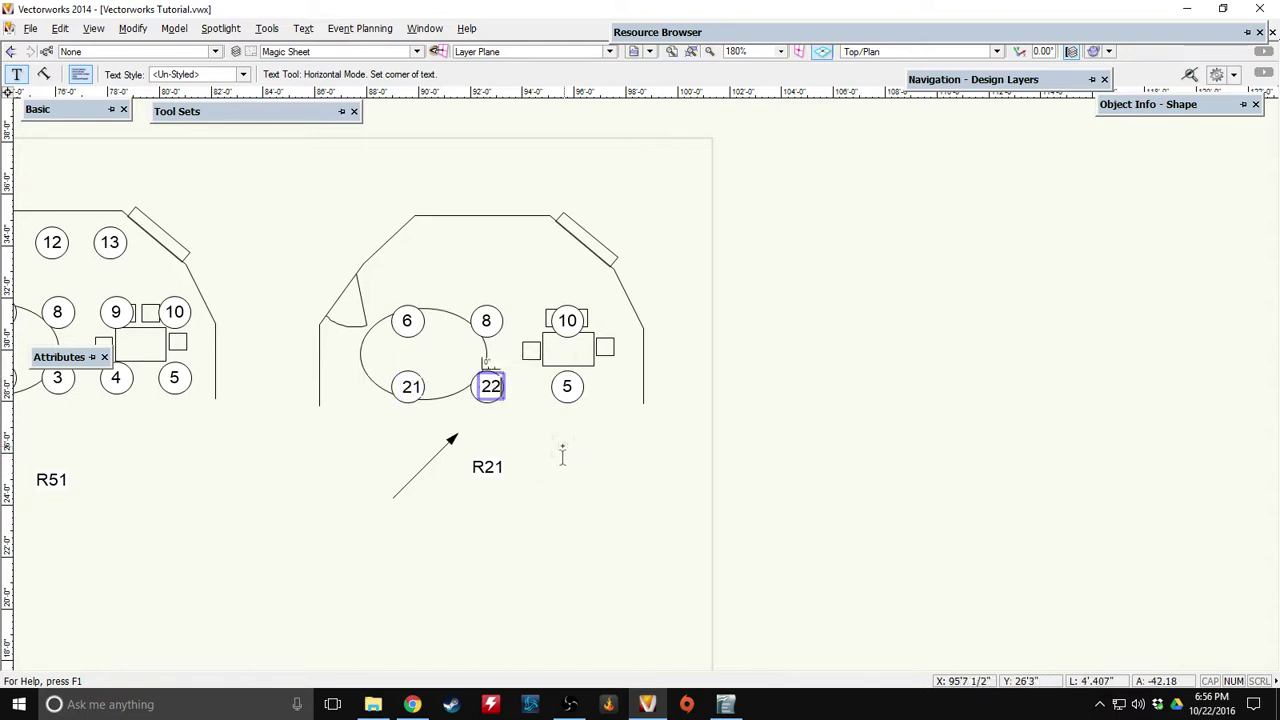
pyautogui.click(566, 386)
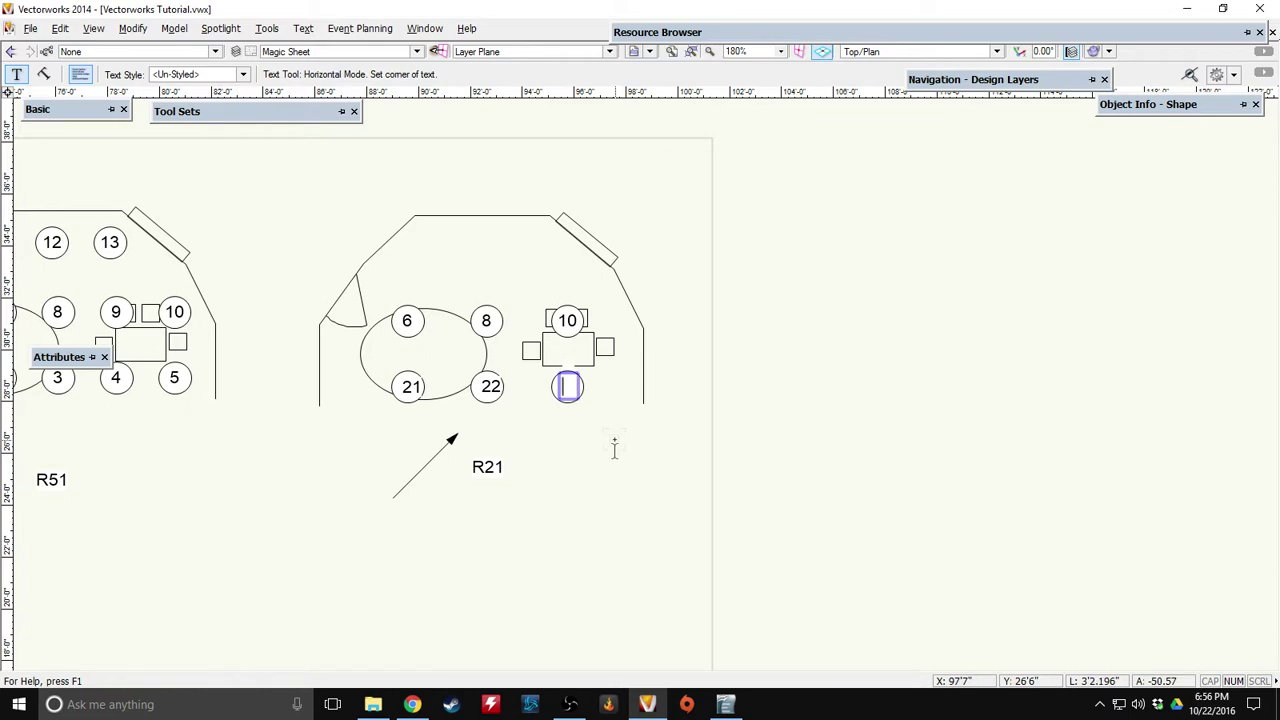
# Renumber the back row of circles in the R21 drawing as 24, 25 and 26, going from left to right.
pyautogui.click(406, 320)
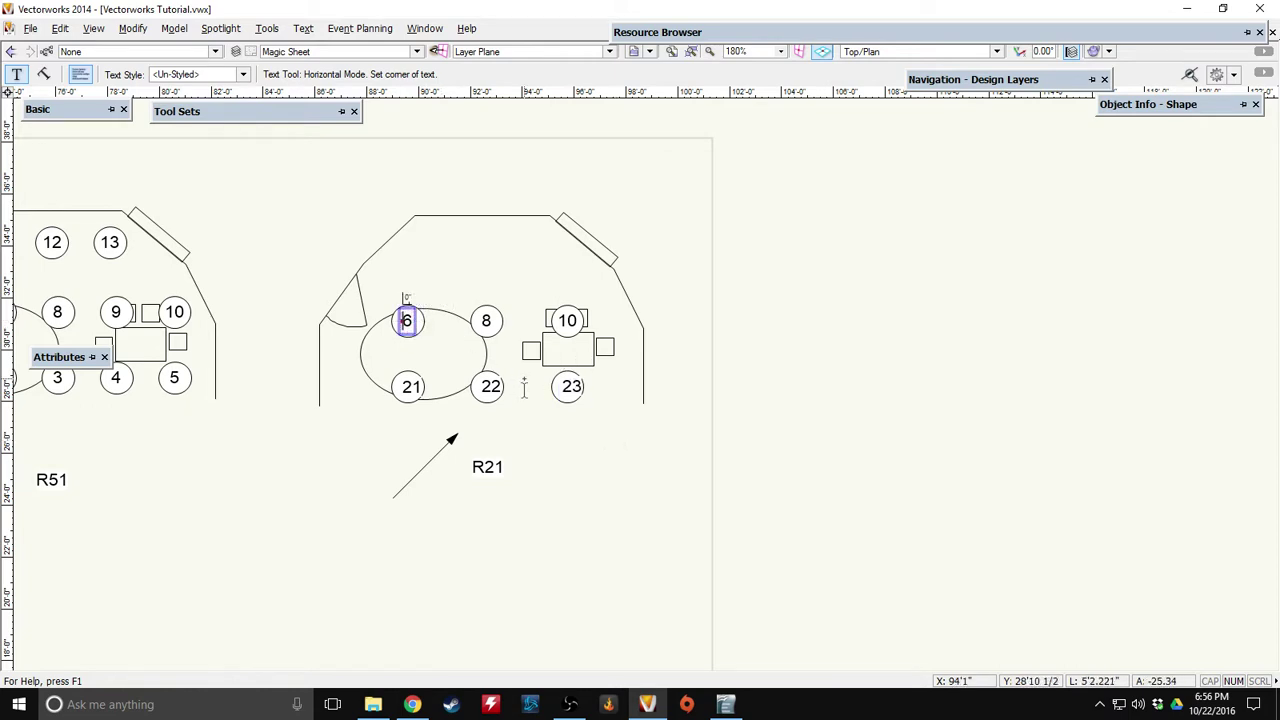
pyautogui.click(486, 322)
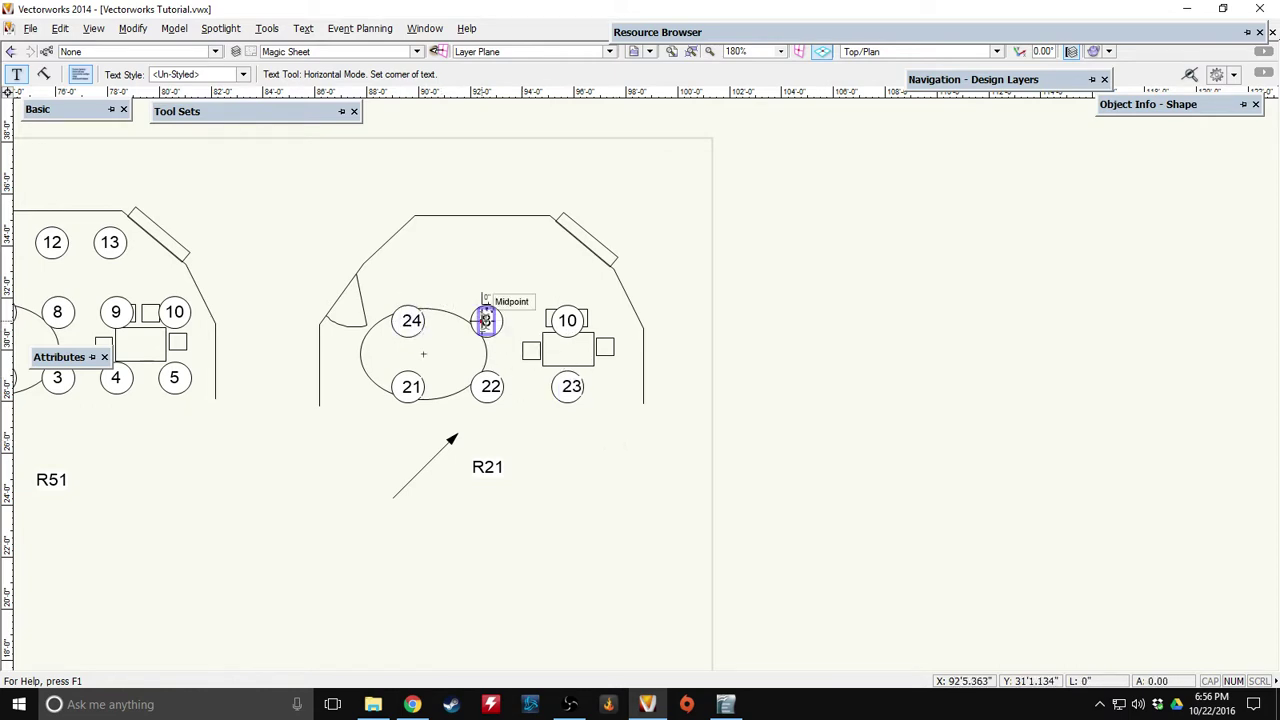
pyautogui.write('25')
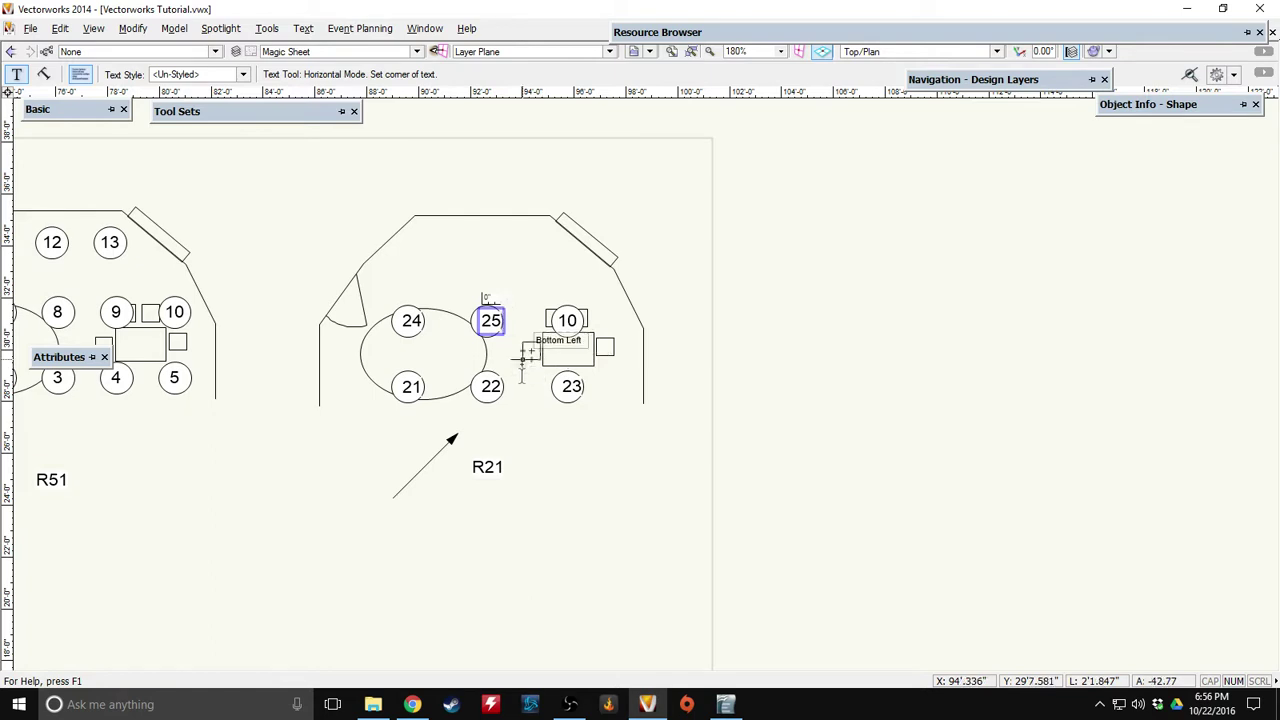
pyautogui.click(567, 320)
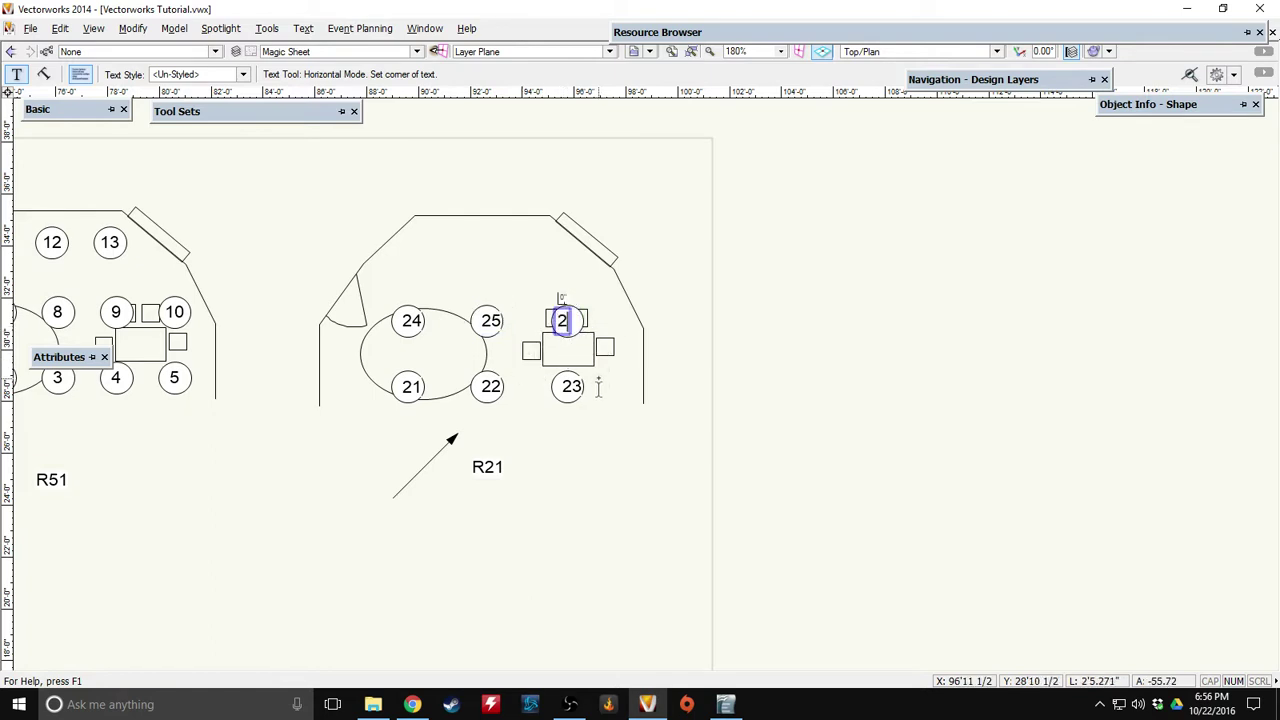
pyautogui.moveTo(80, 360)
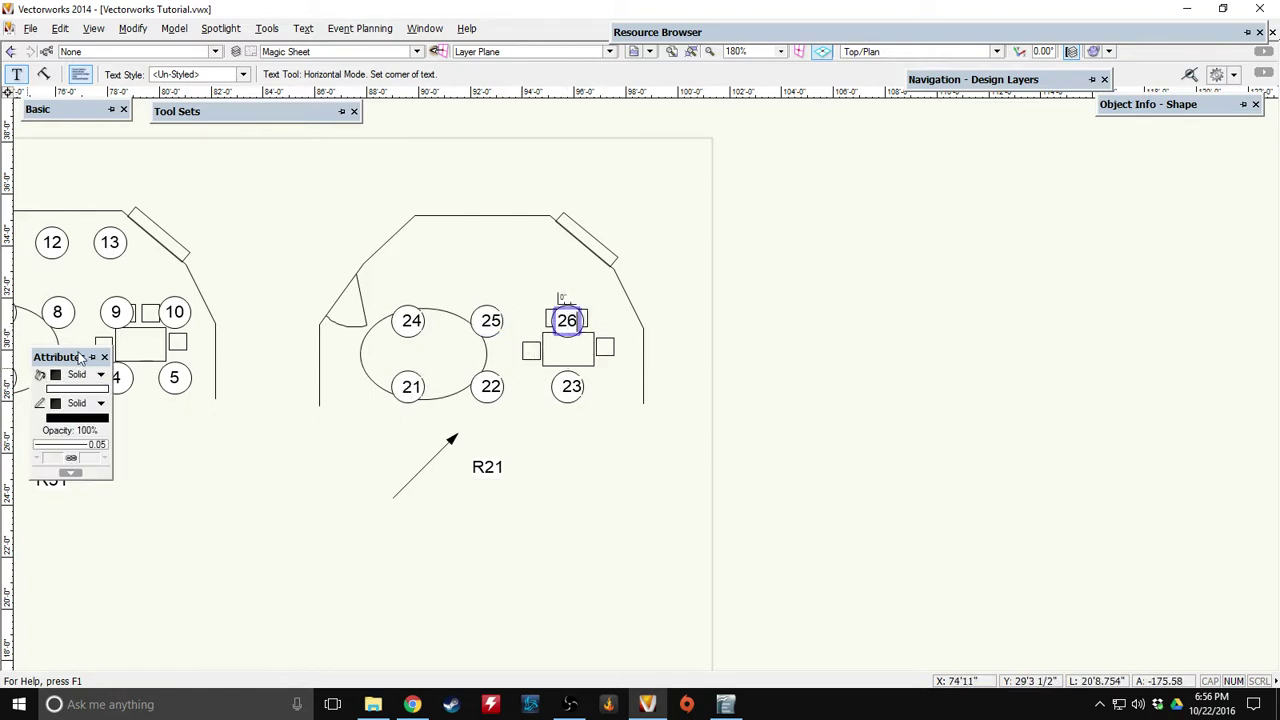
pyautogui.click(35, 127)
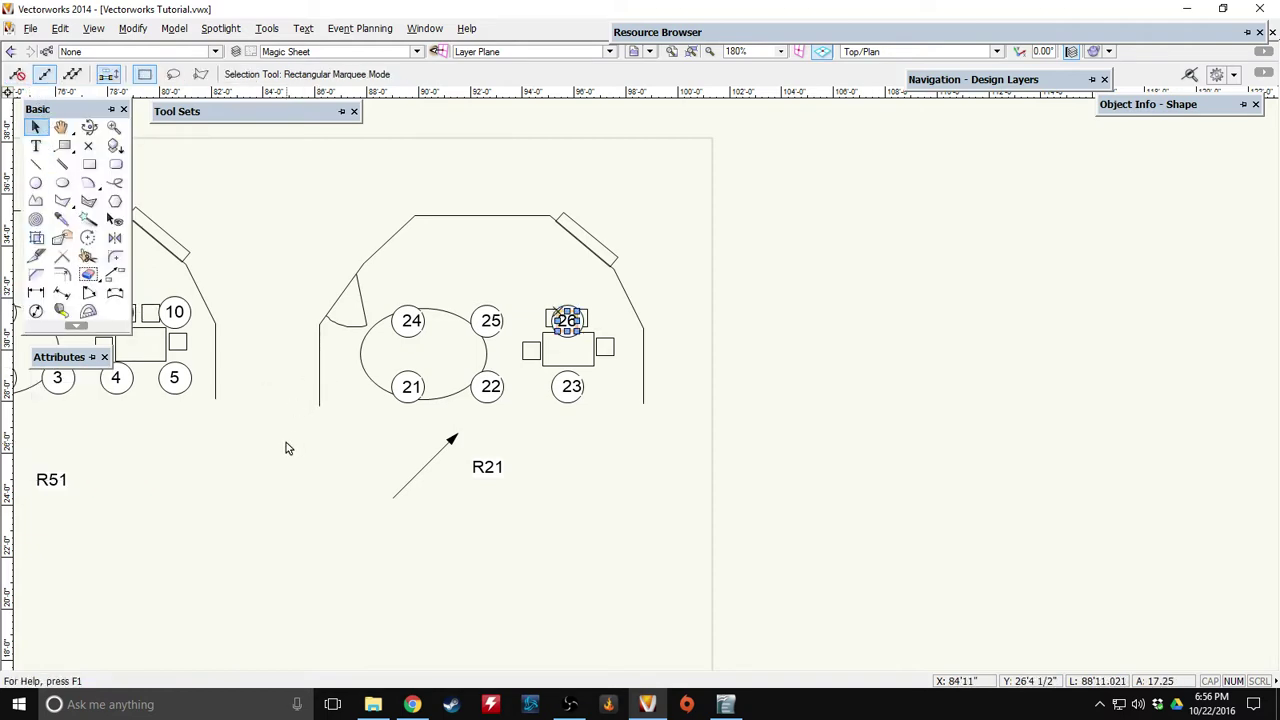
# Center the numbers 21 to 25 inside their circles in the R21 drawing.
pyautogui.scroll(2, 389, 437)
pyautogui.click(420, 362)
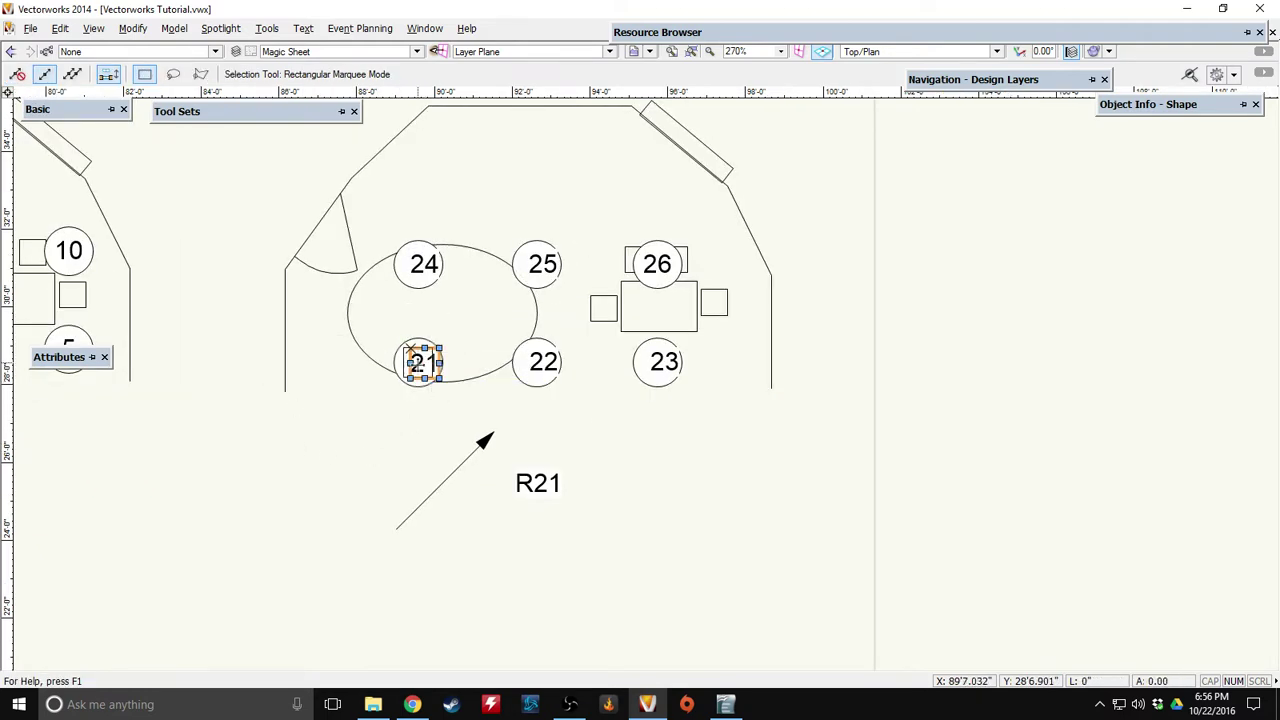
pyautogui.moveTo(543, 362)
pyautogui.mouseDown()
pyautogui.moveTo(603, 455)
pyautogui.moveTo(536, 362)
pyautogui.mouseUp()
pyautogui.moveTo(664, 362); pyautogui.dragTo(660, 363)
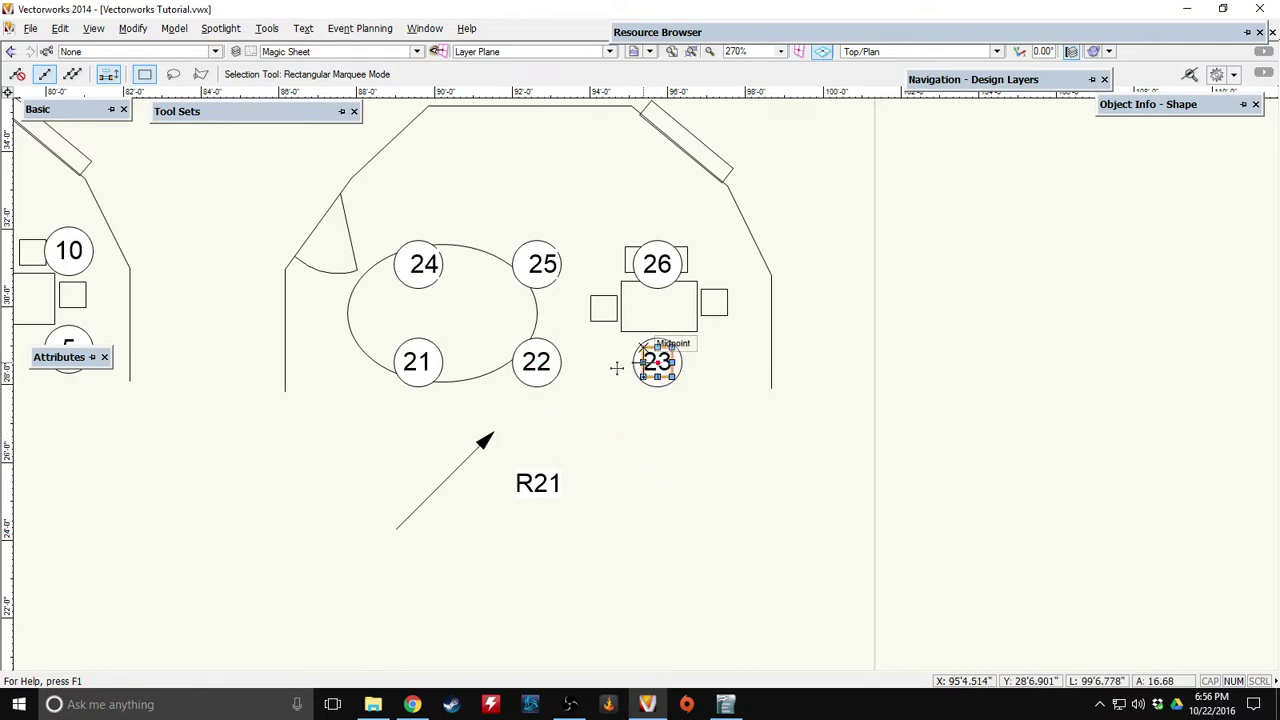
pyautogui.moveTo(424, 264); pyautogui.dragTo(418, 263)
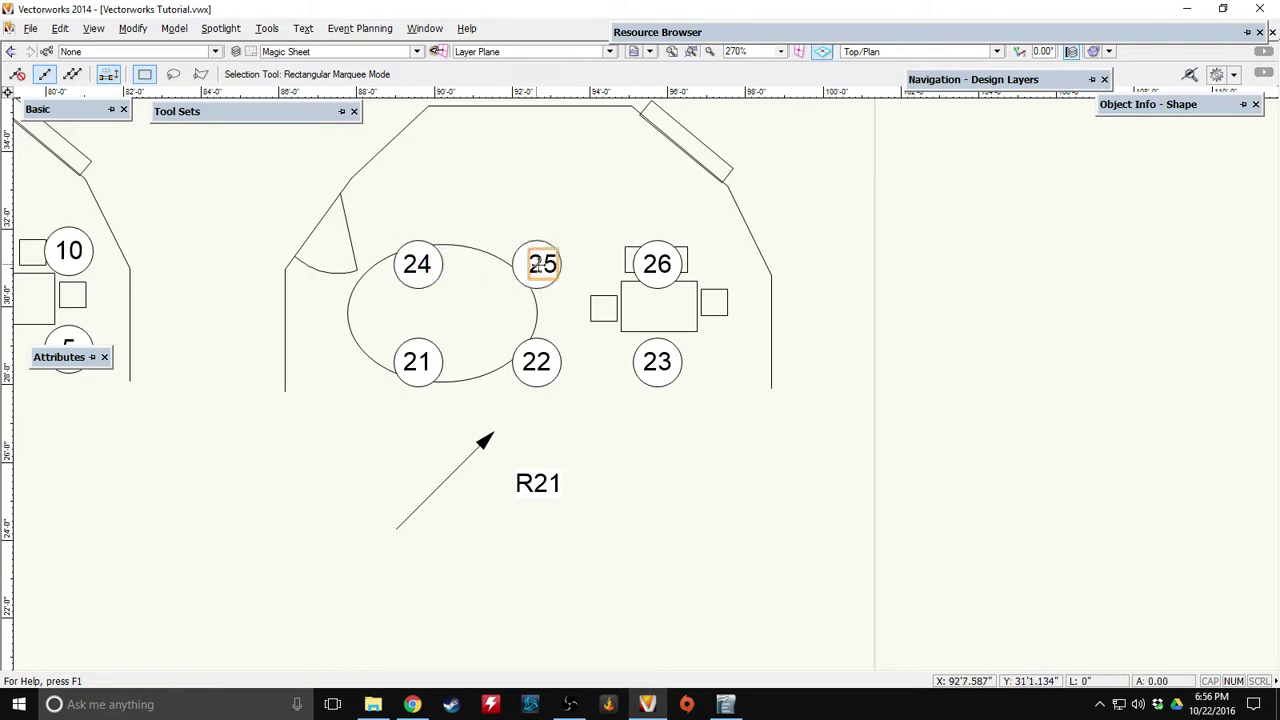
pyautogui.moveTo(541, 263); pyautogui.dragTo(536, 263)
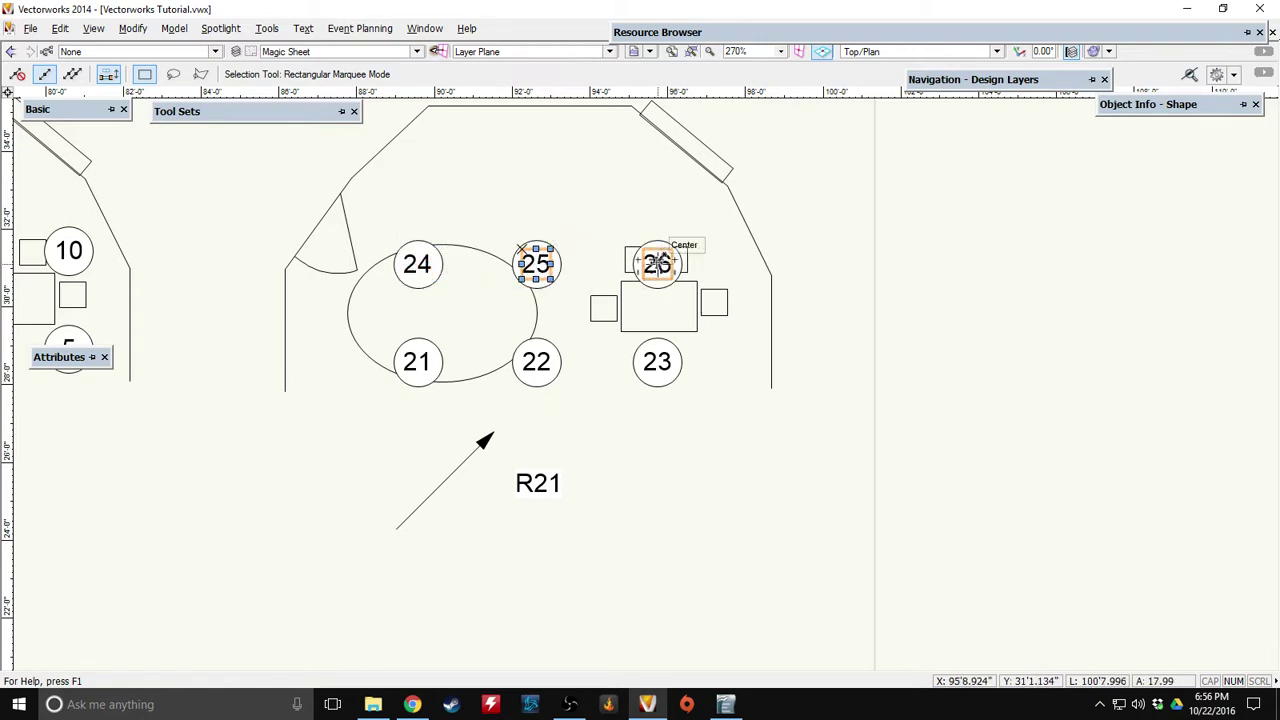
pyautogui.click(715, 493)
# Duplicate the complete R21 drawing with its circles, arrow and label, and place the copy below the R51 drawing.
pyautogui.moveTo(622, 455)
pyautogui.mouseDown(button='middle')
pyautogui.moveTo(583, 514)
pyautogui.moveTo(636, 463)
pyautogui.mouseUp(button='middle')
pyautogui.scroll(-2, 589, 500)
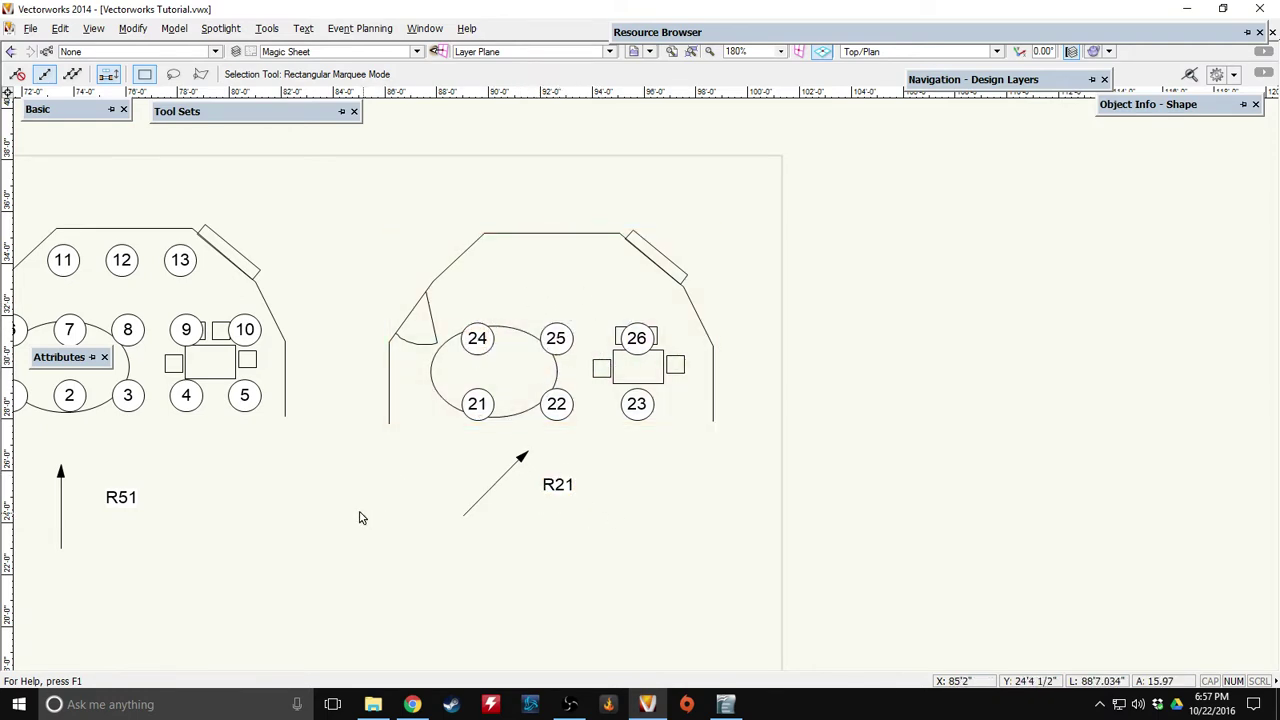
pyautogui.scroll(-3, 349, 500)
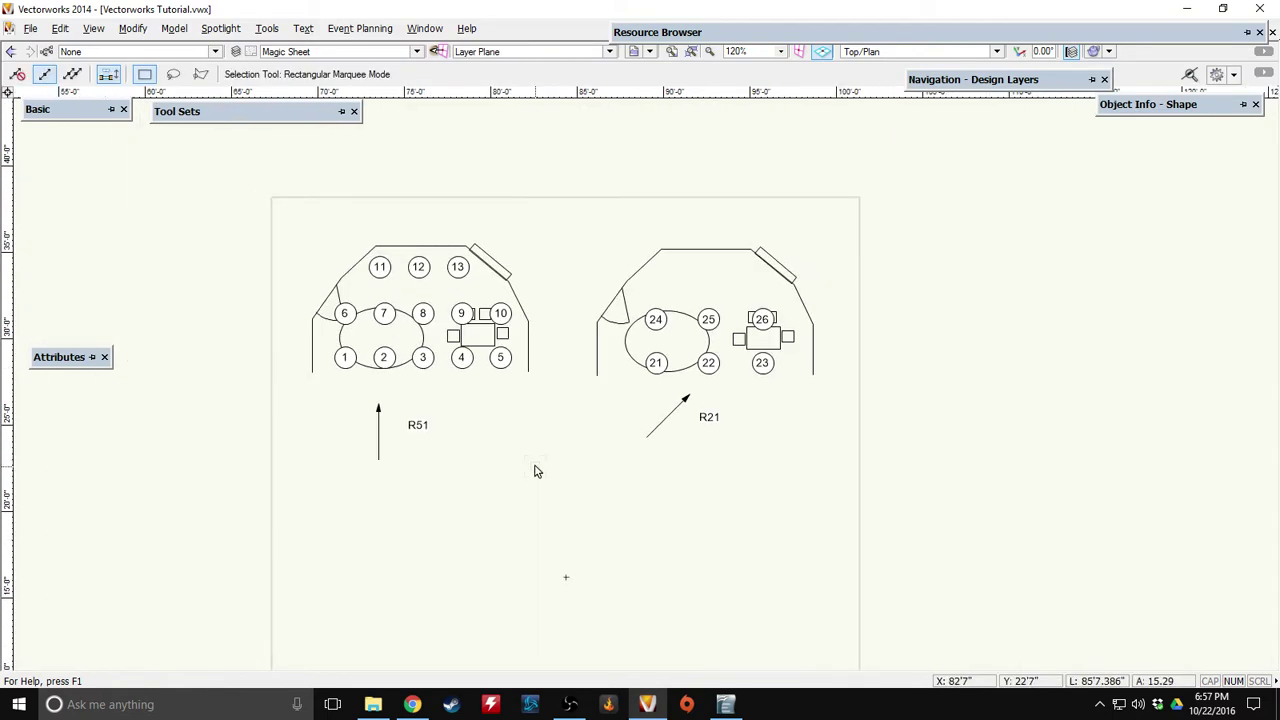
pyautogui.moveTo(546, 210); pyautogui.dragTo(882, 509)
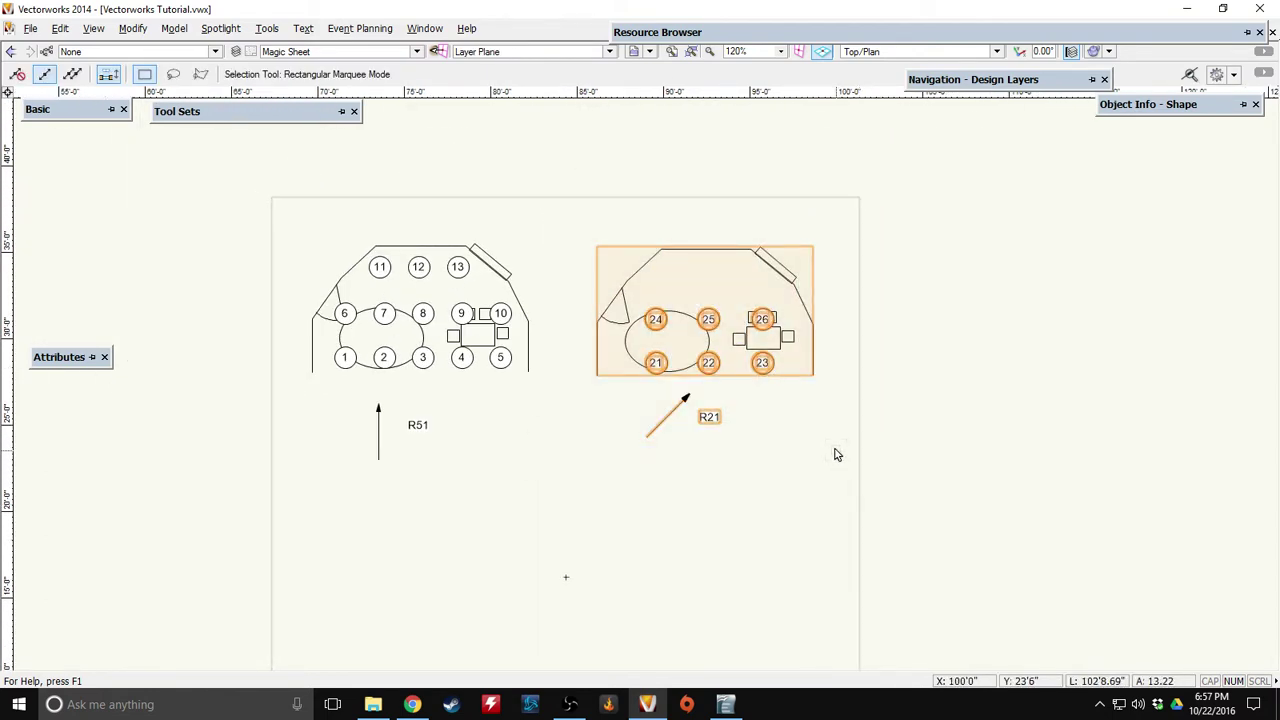
pyautogui.hotkey('ctrl', 'v')
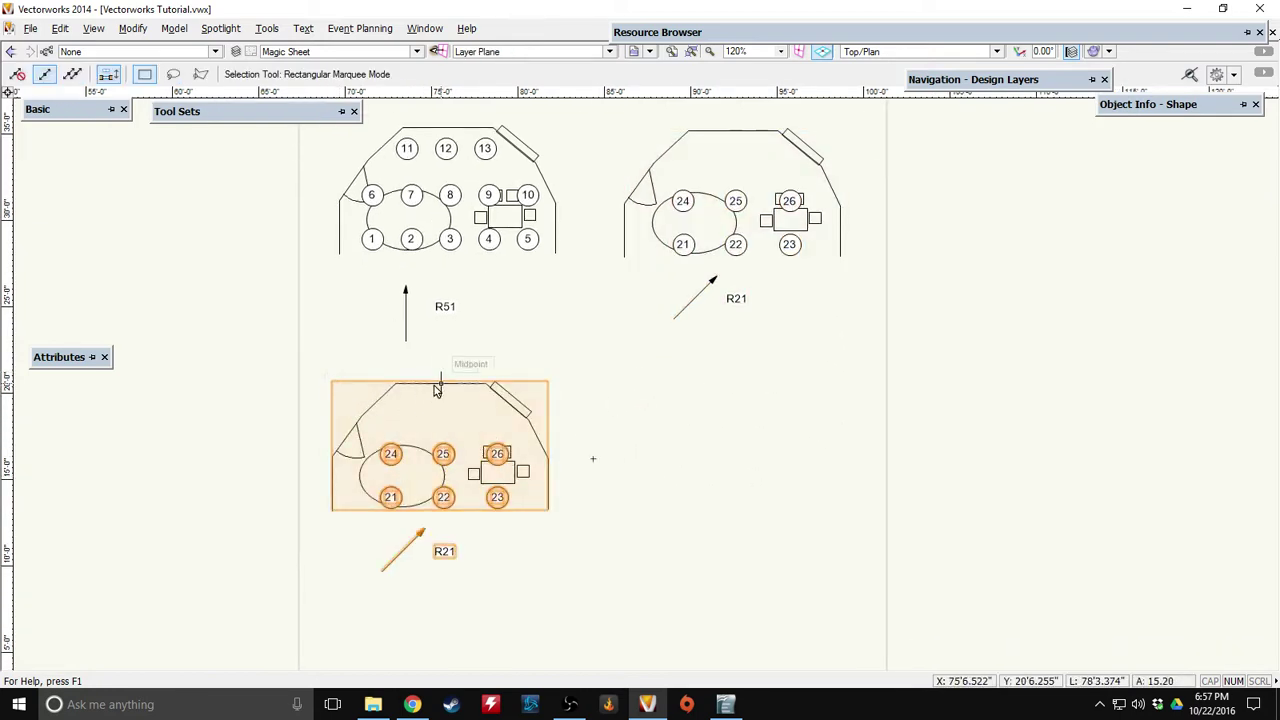
pyautogui.moveTo(437, 390); pyautogui.dragTo(433, 368)
pyautogui.click(583, 543)
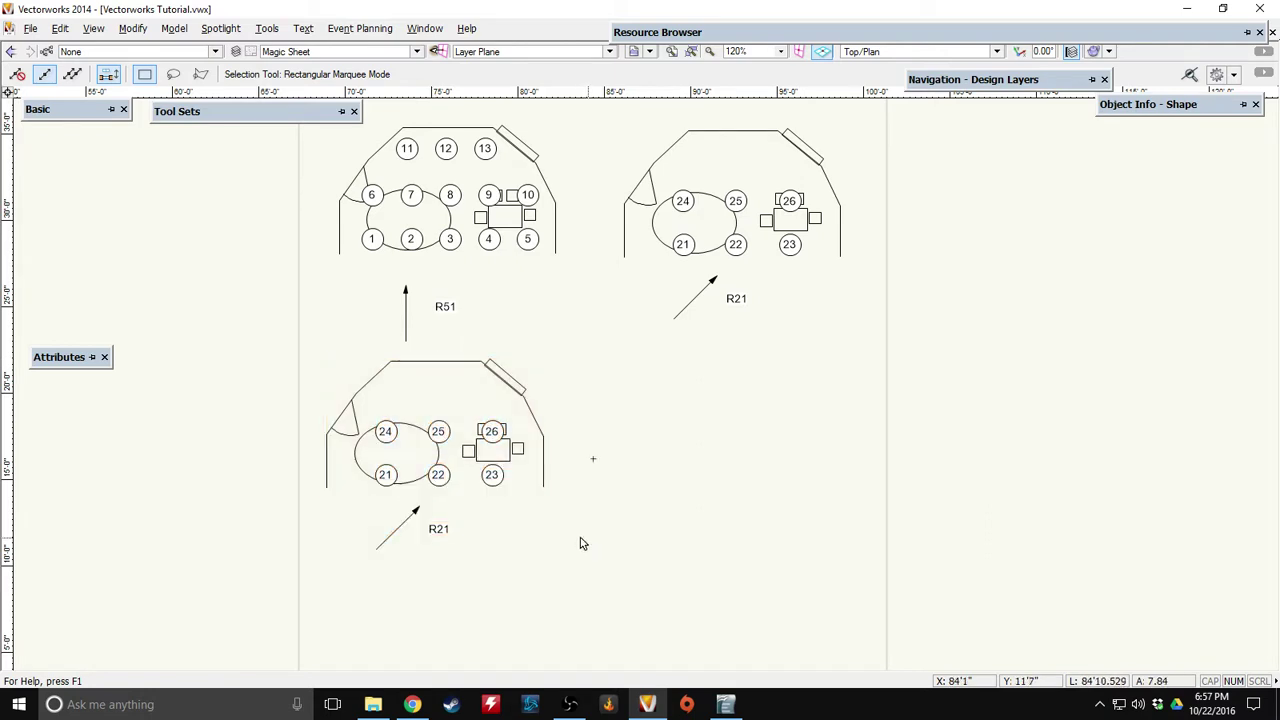
# Delete the copied drawing's arrow and draw a diagonal line rising to the left beside its color label.
pyautogui.click(397, 528)
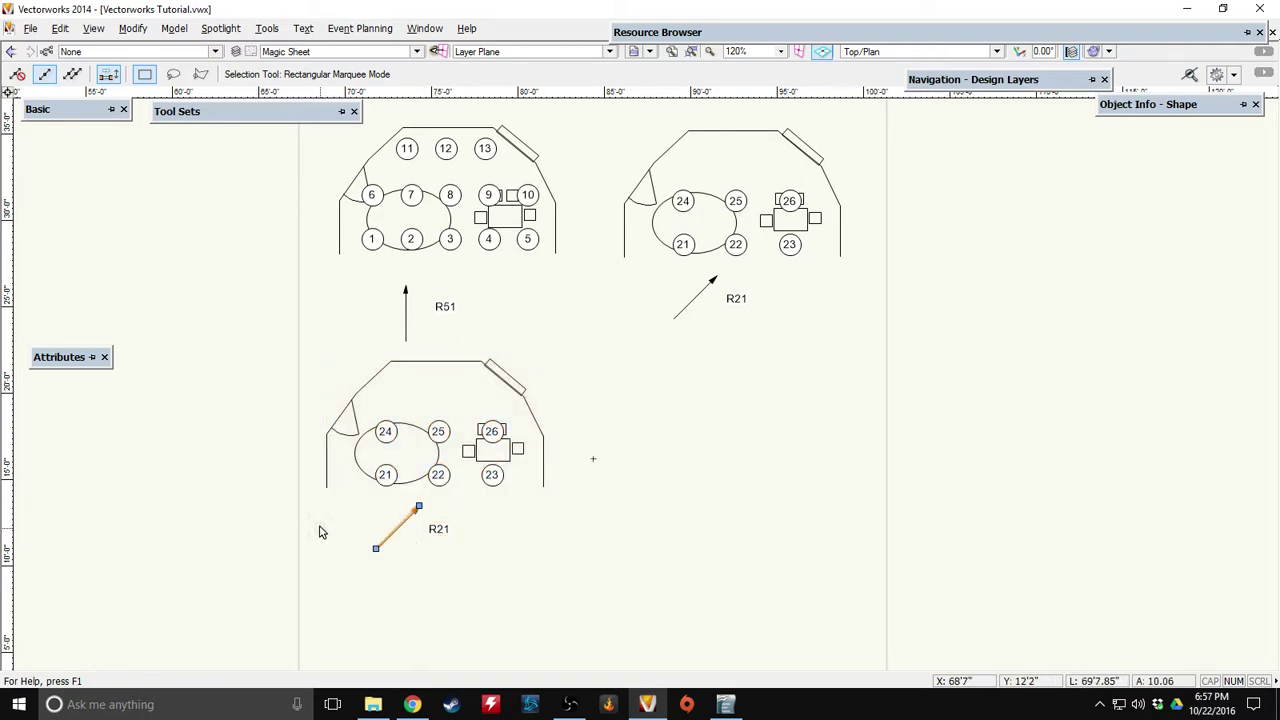
pyautogui.moveTo(366, 507); pyautogui.dragTo(525, 560)
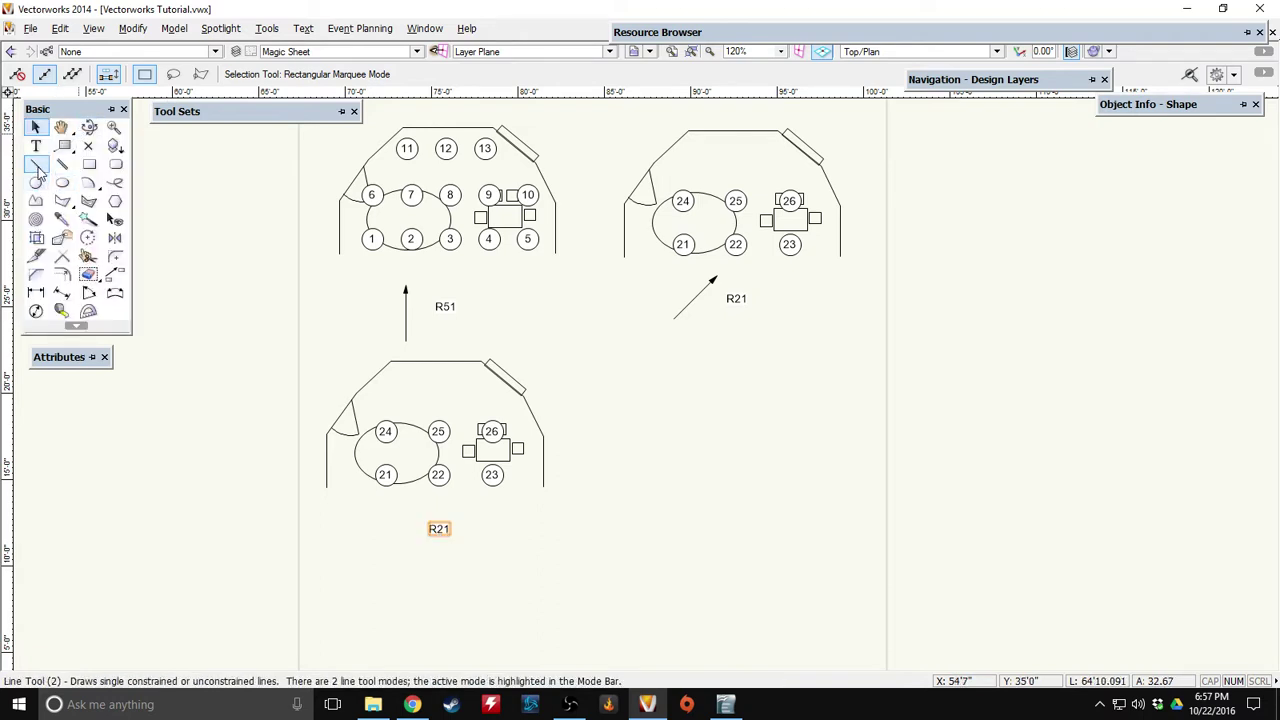
pyautogui.click(36, 164)
pyautogui.click(506, 546)
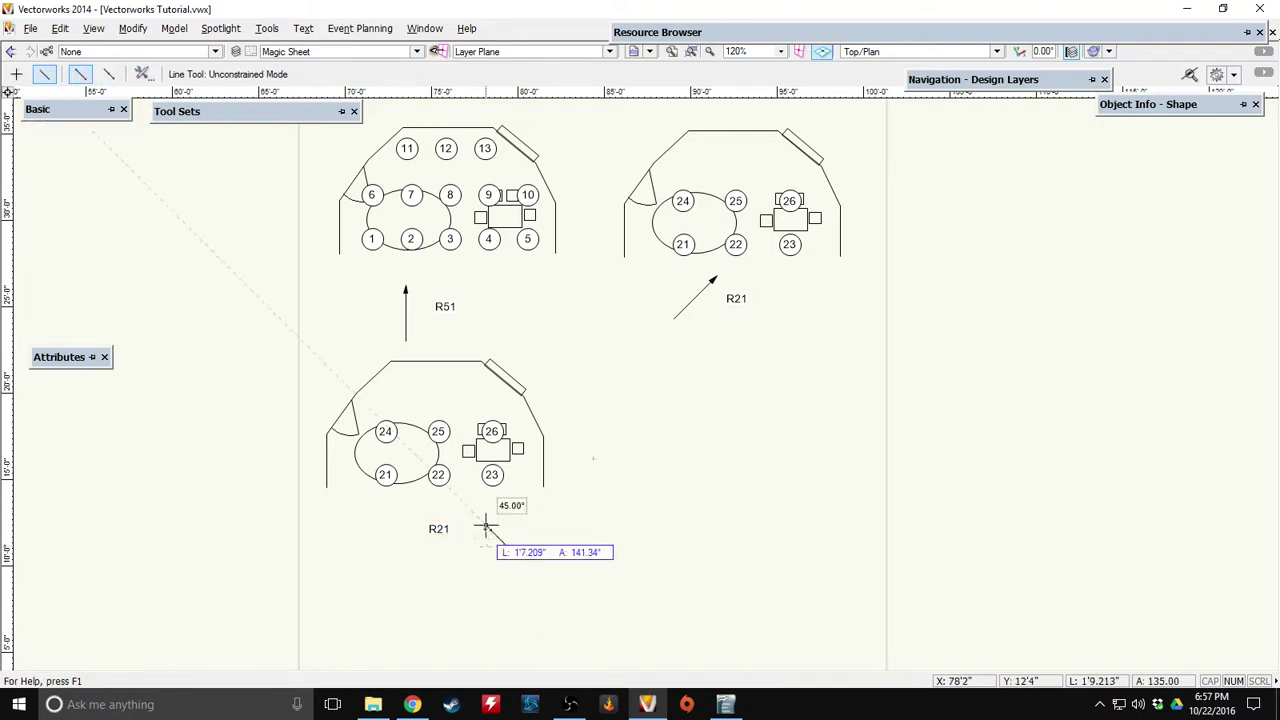
pyautogui.click(451, 490)
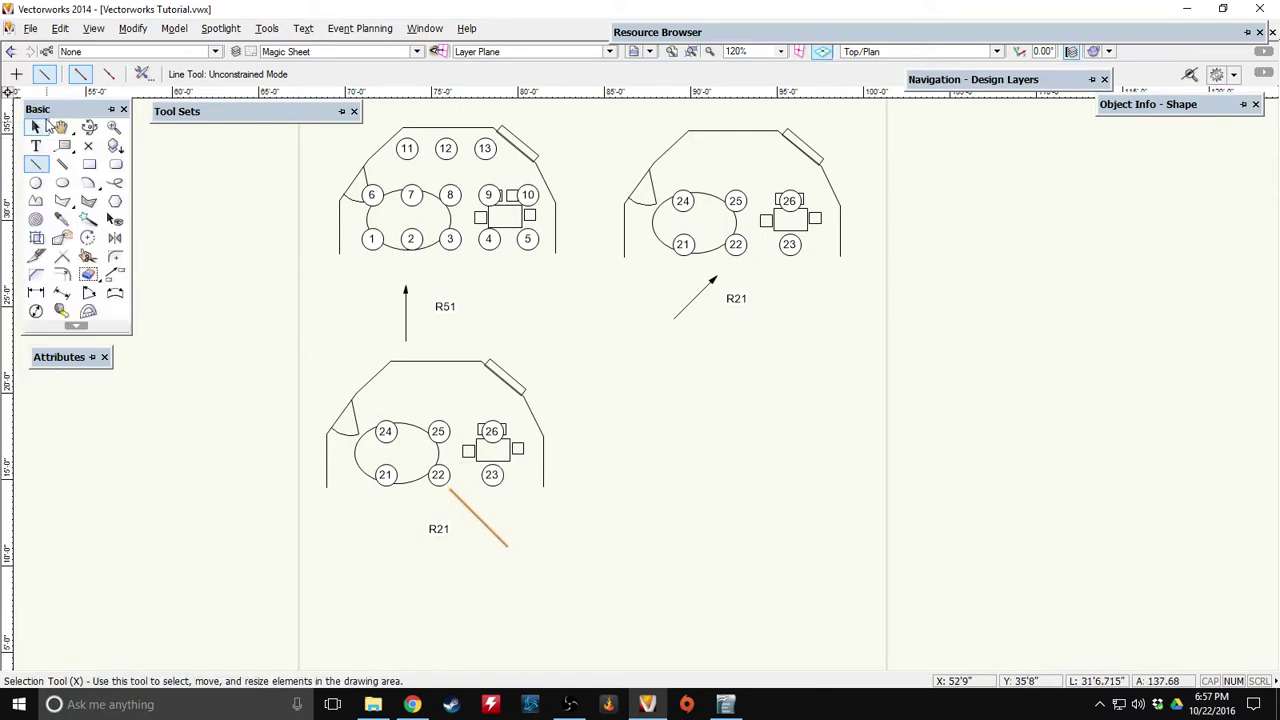
# Nudge and shorten the new diagonal line below the copied drawing, and give its upper end an arrowhead.
pyautogui.click(35, 127)
pyautogui.hotkey('shift', 'Down')
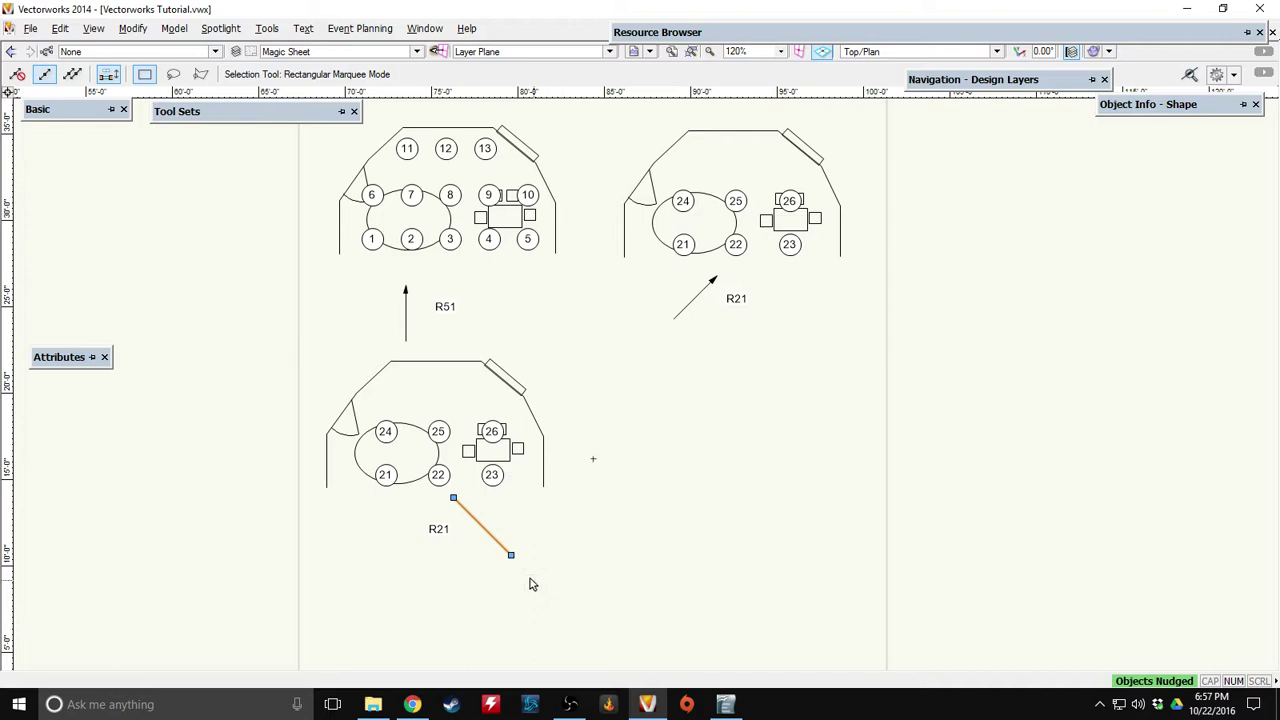
pyautogui.moveTo(511, 556); pyautogui.dragTo(501, 545)
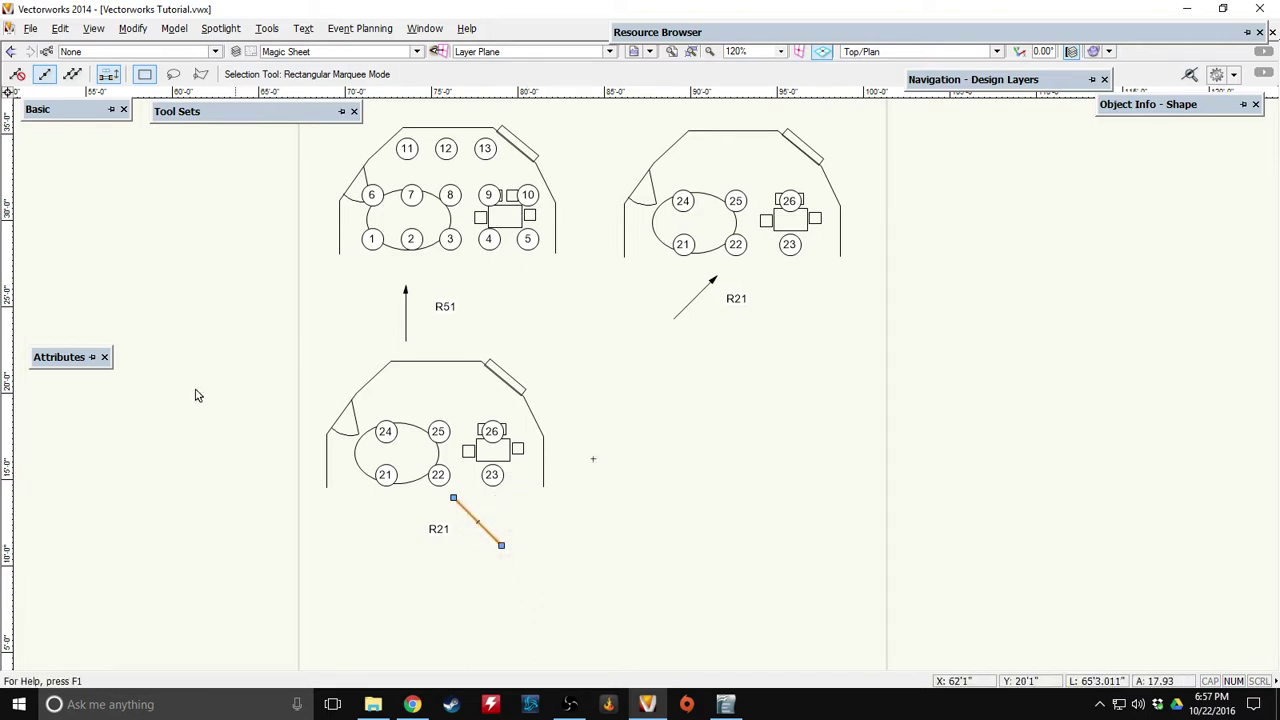
pyautogui.moveTo(70, 400)
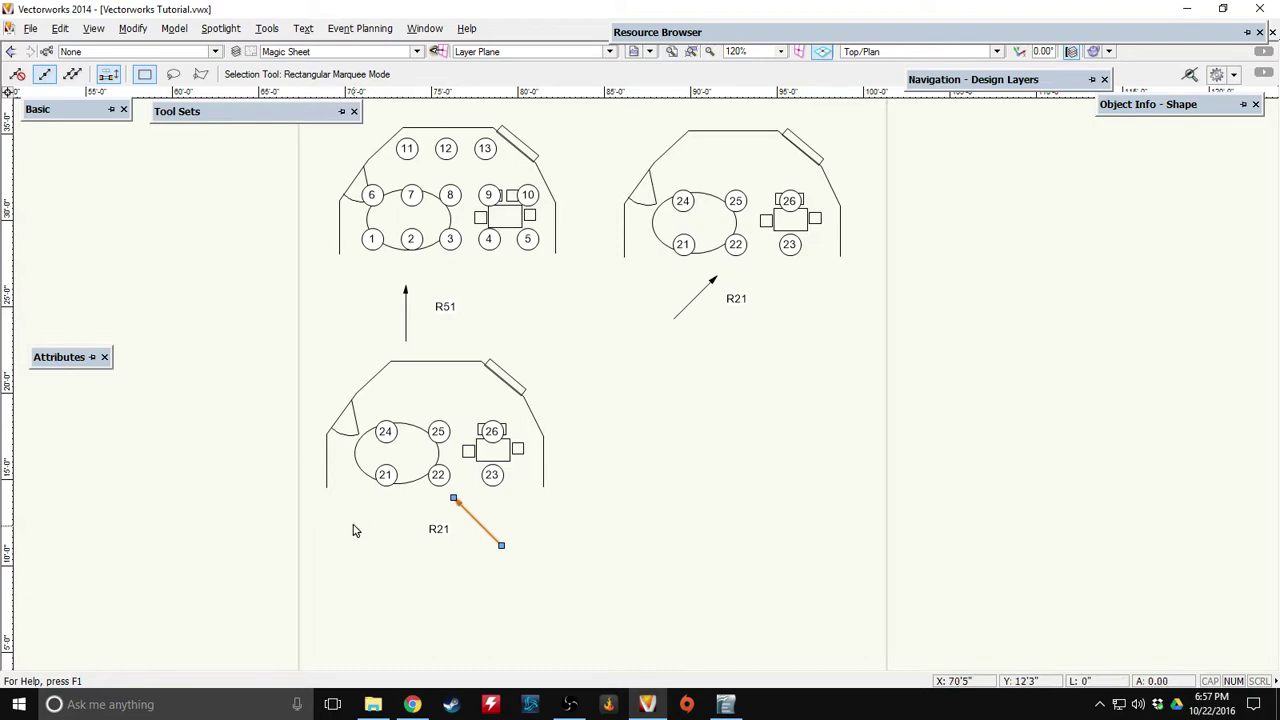
# Change the color label of the copied drawing below R51 to R65.
pyautogui.moveTo(131, 426); pyautogui.dragTo(794, 446, button='middle')
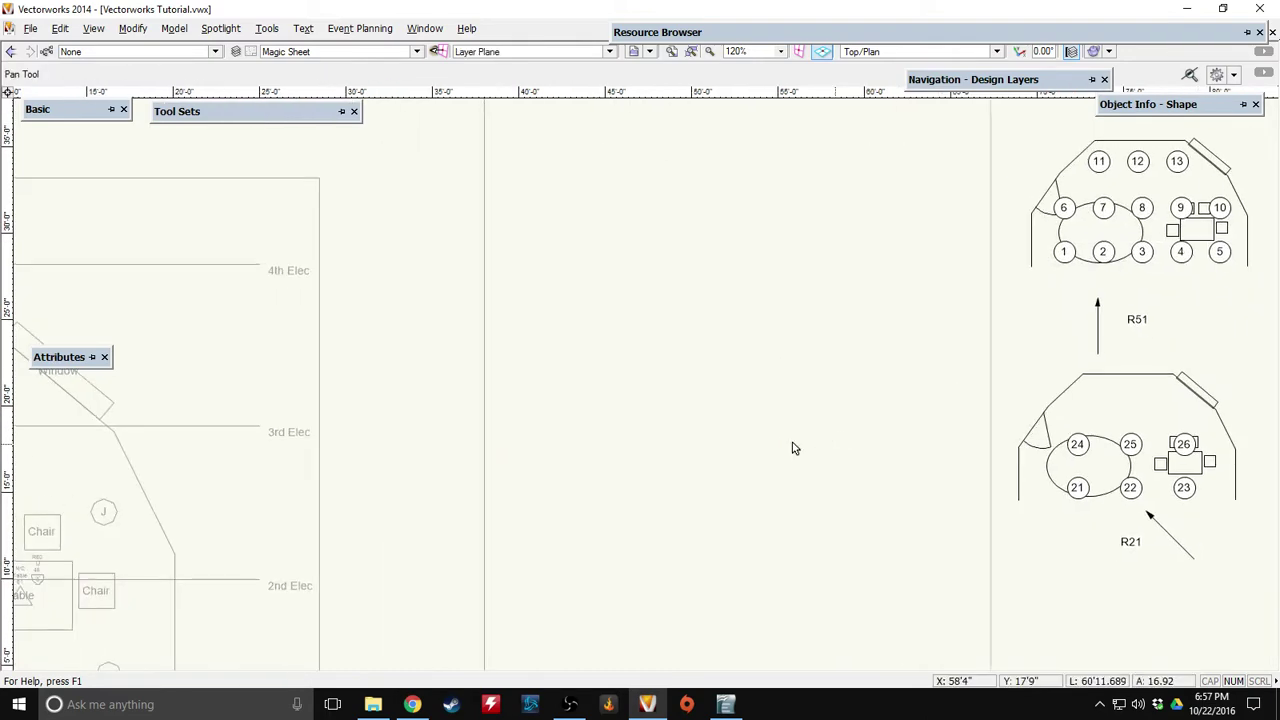
pyautogui.scroll(-3, 794, 446)
pyautogui.moveTo(343, 434); pyautogui.dragTo(666, 446, button='middle')
pyautogui.moveTo(357, 517); pyautogui.dragTo(555, 495, button='middle')
pyautogui.scroll(2, 552, 497)
pyautogui.doubleClick(507, 500)
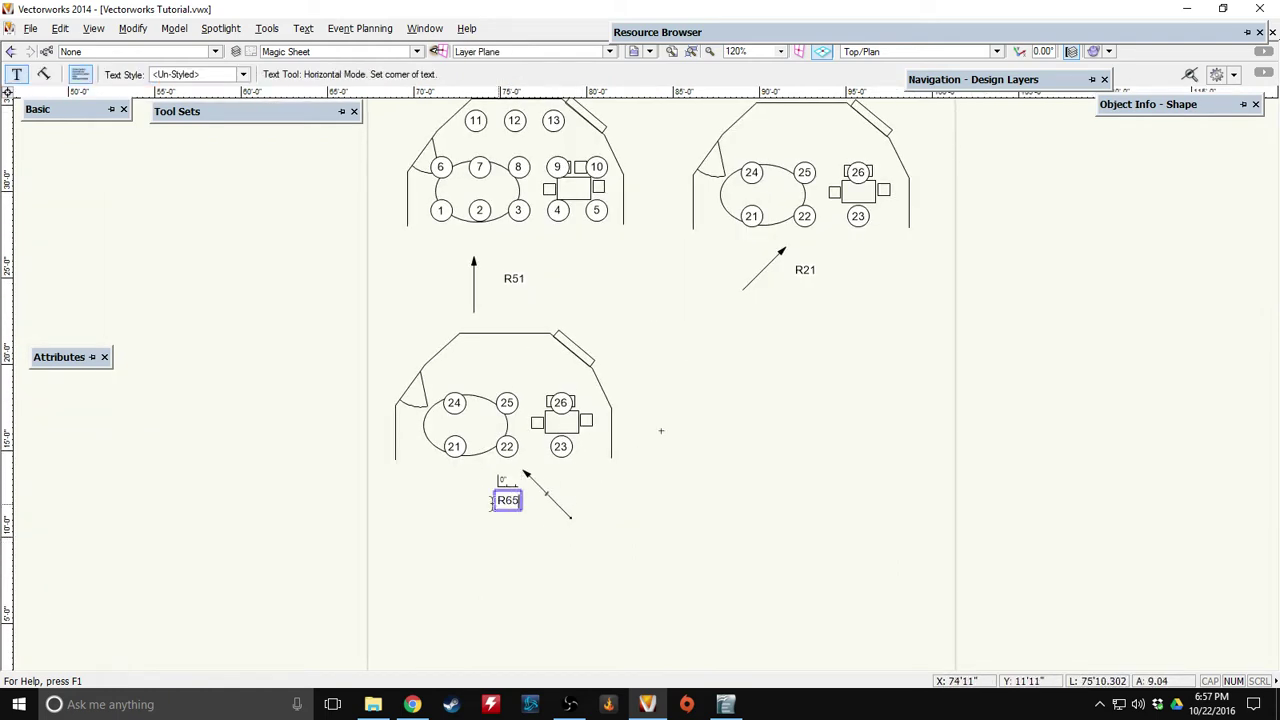
pyautogui.moveTo(70, 105)
pyautogui.click(34, 127)
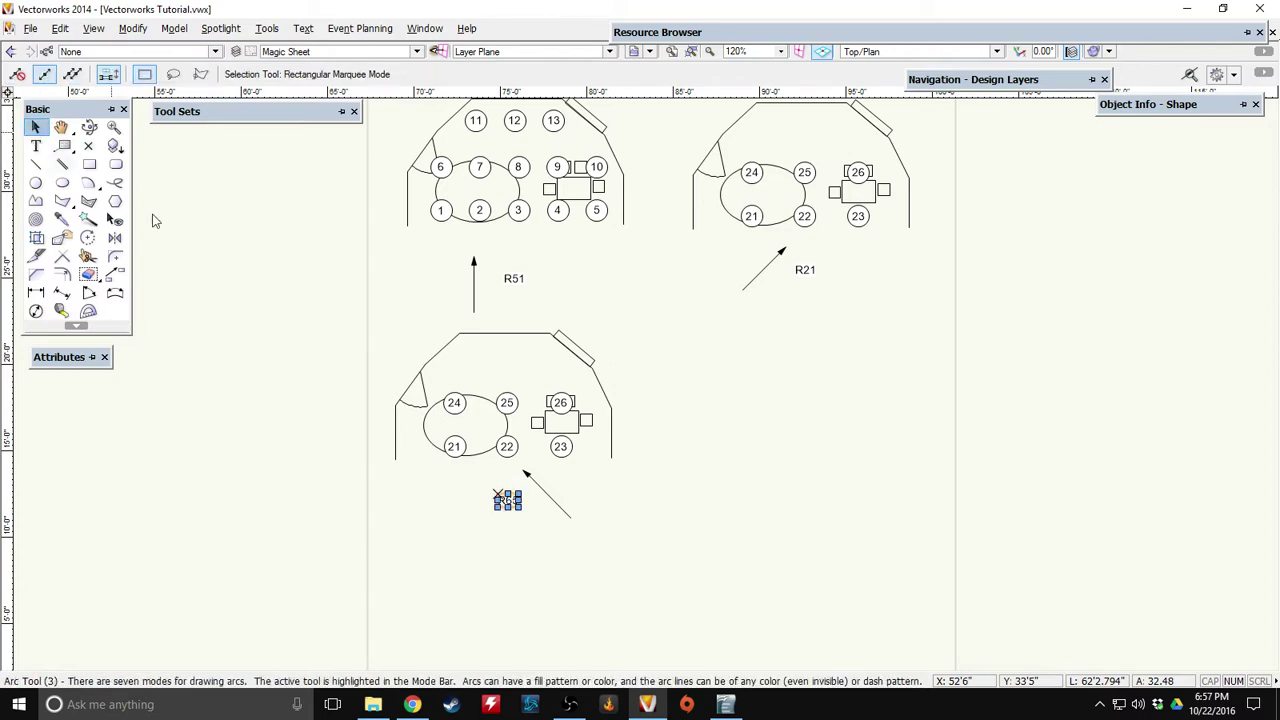
# Renumber the front row of circles in the R65 drawing as 31, 32 and 33, going from left to right.
pyautogui.moveTo(485, 536); pyautogui.dragTo(433, 548, button='middle')
pyautogui.scroll(2, 432, 528)
pyautogui.doubleClick(373, 373)
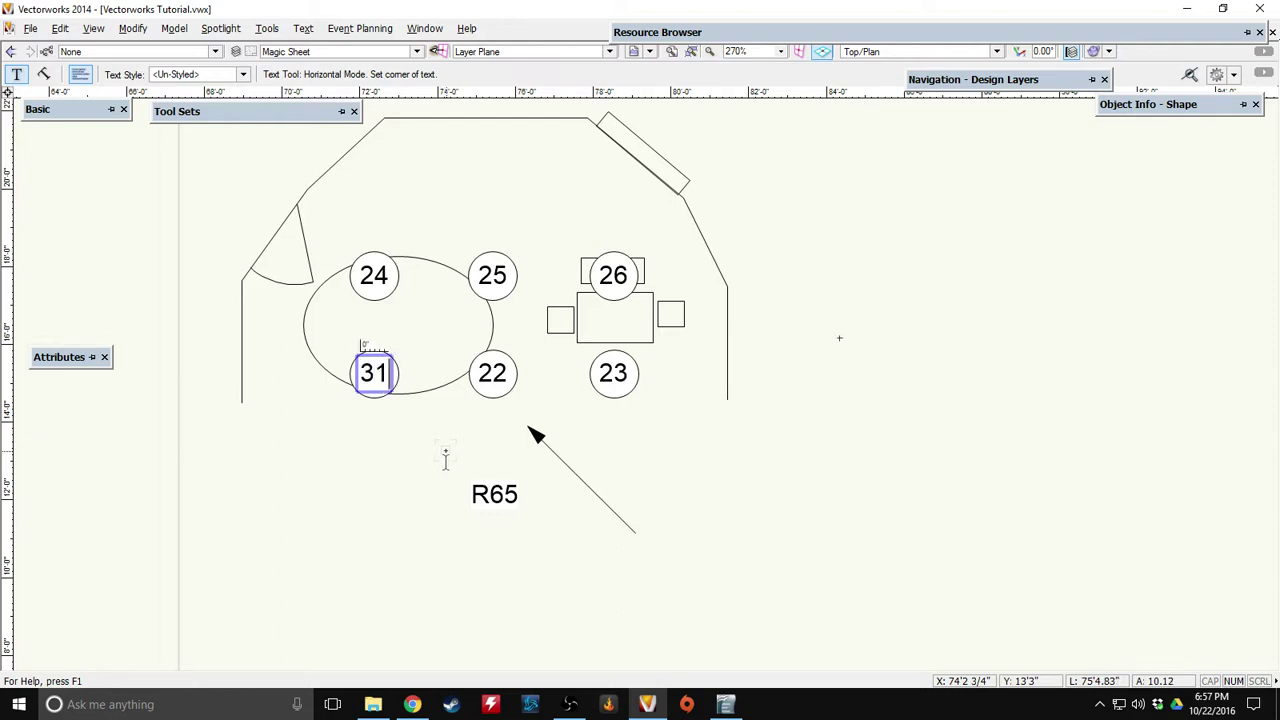
pyautogui.click(492, 373)
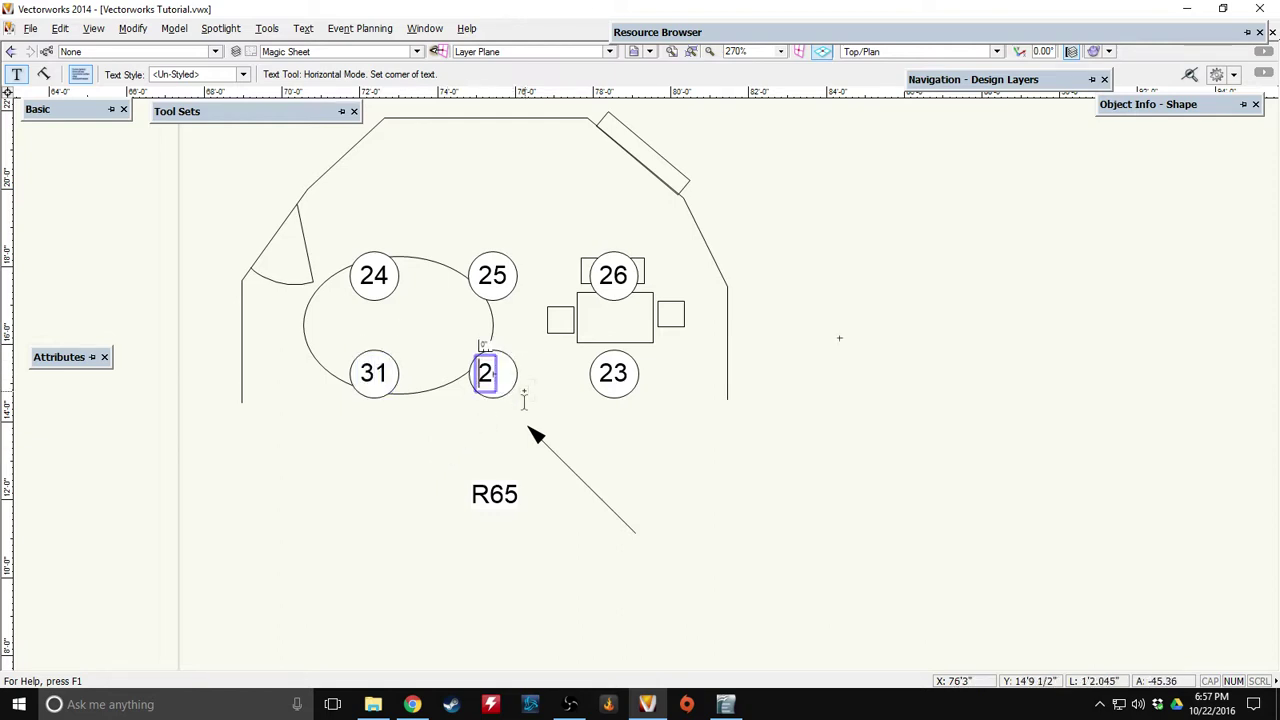
pyautogui.click(613, 373)
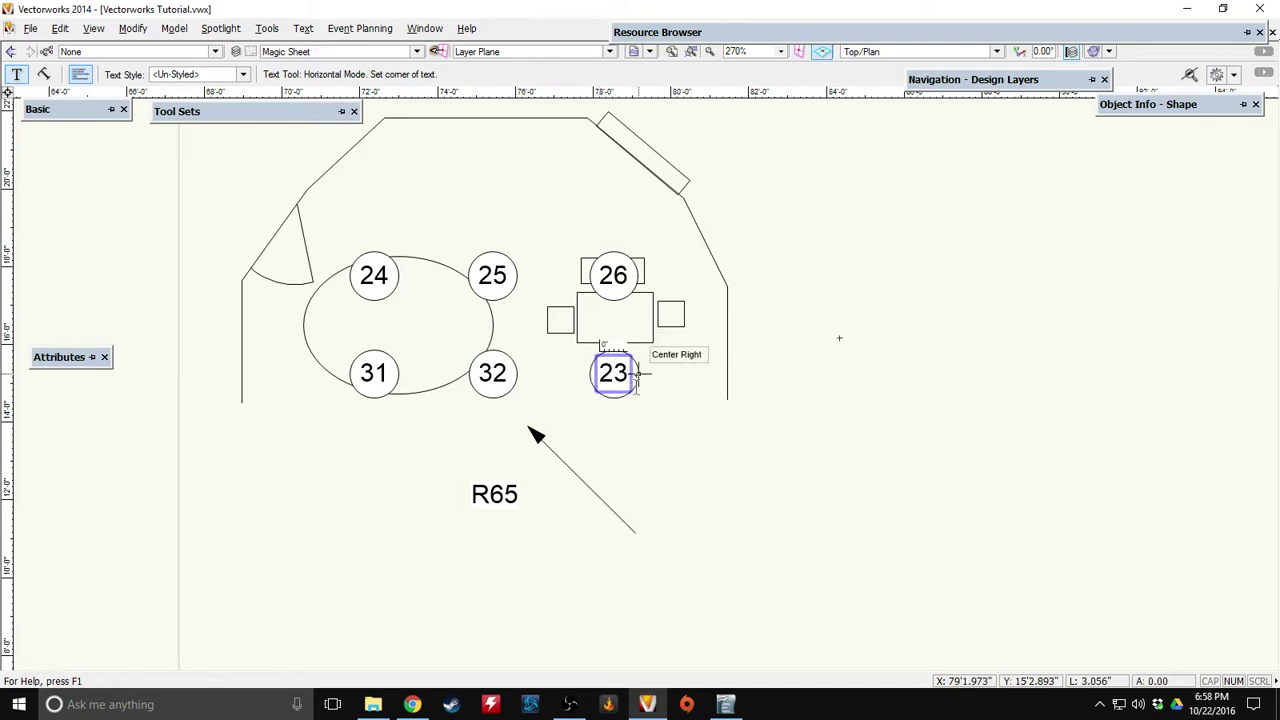
# Renumber the back row of circles in the R65 drawing as 34, 35 and 36, going from left to right.
pyautogui.click(374, 275)
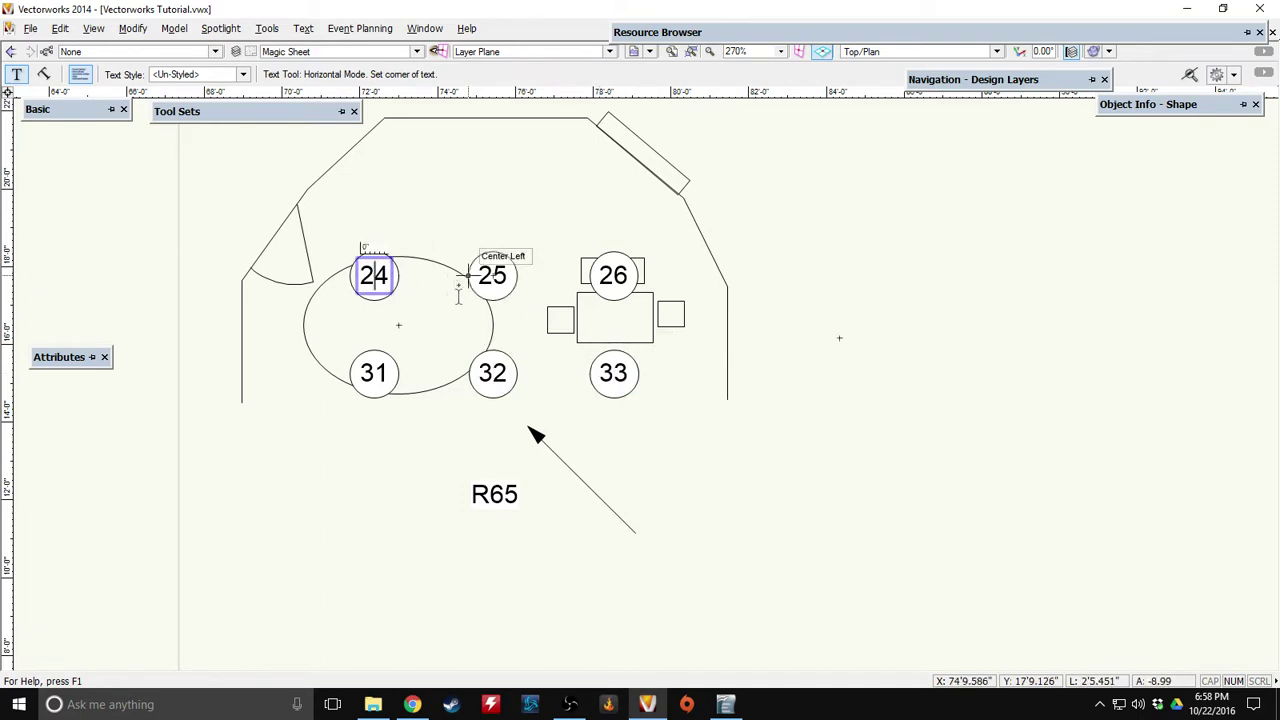
pyautogui.press('BackSpace')
pyautogui.write('3')
pyautogui.click(490, 275)
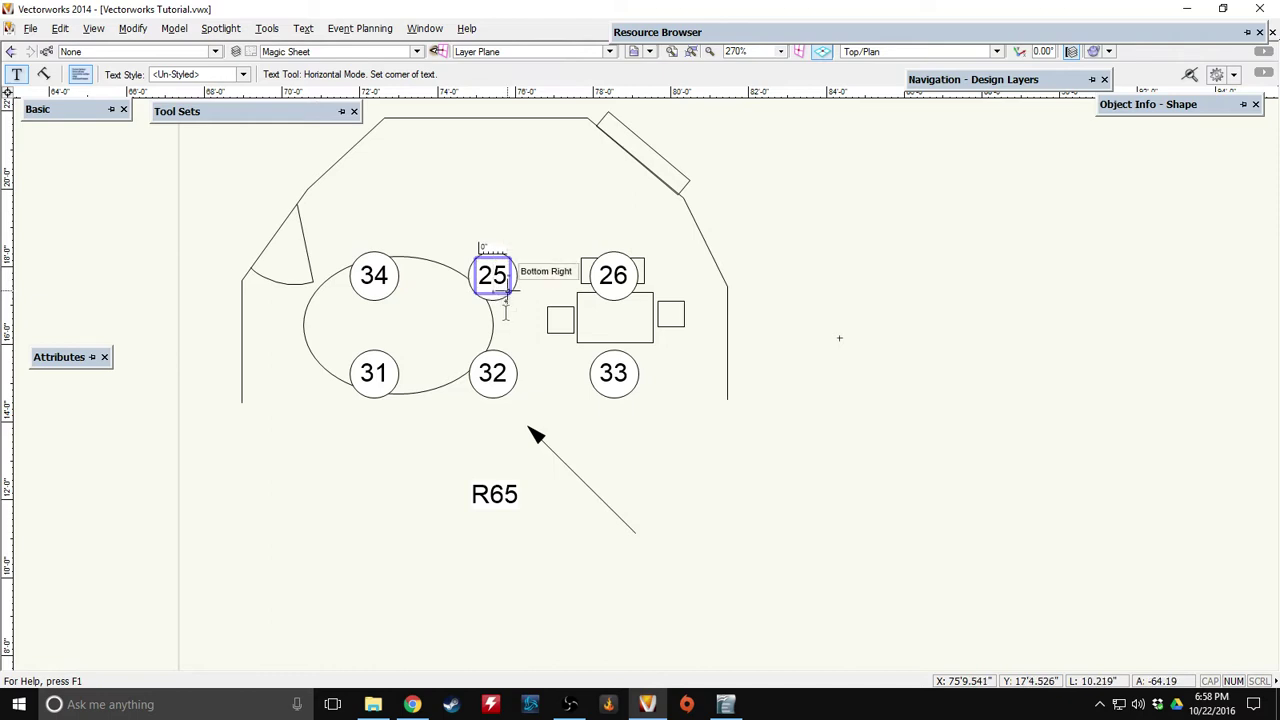
pyautogui.write('3')
pyautogui.click(613, 275)
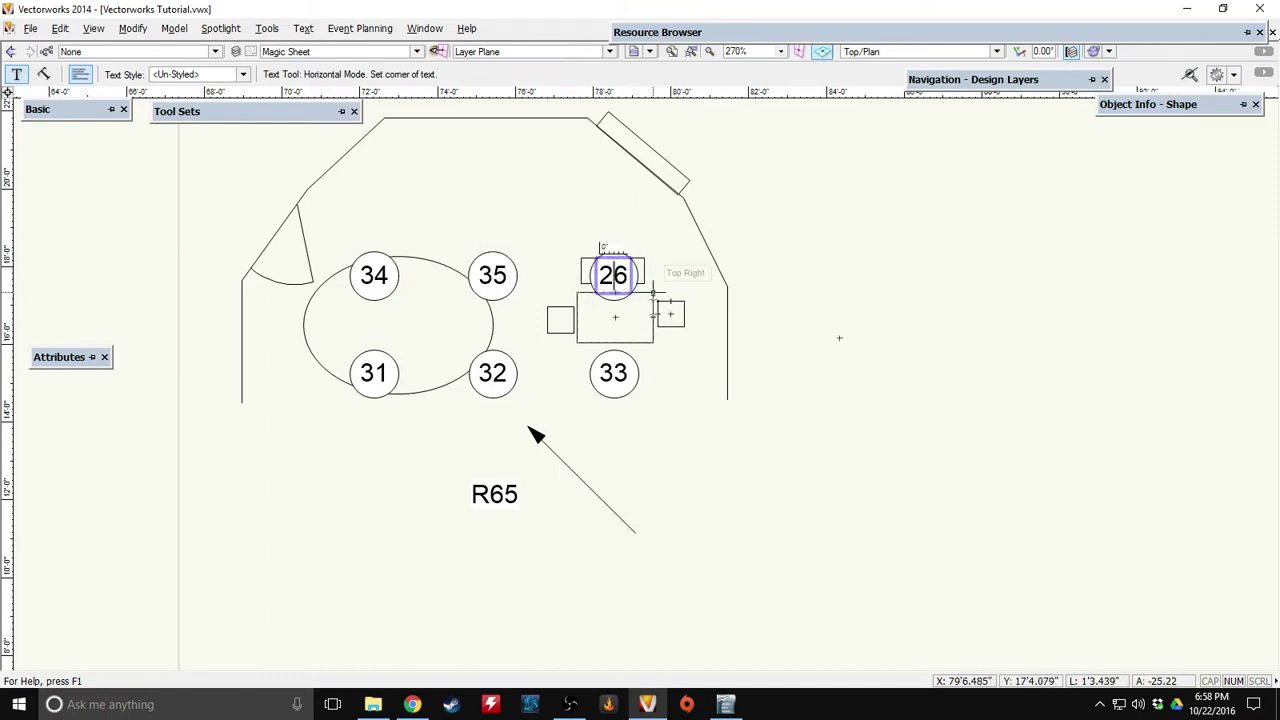
pyautogui.press('BackSpace')
pyautogui.write('3')
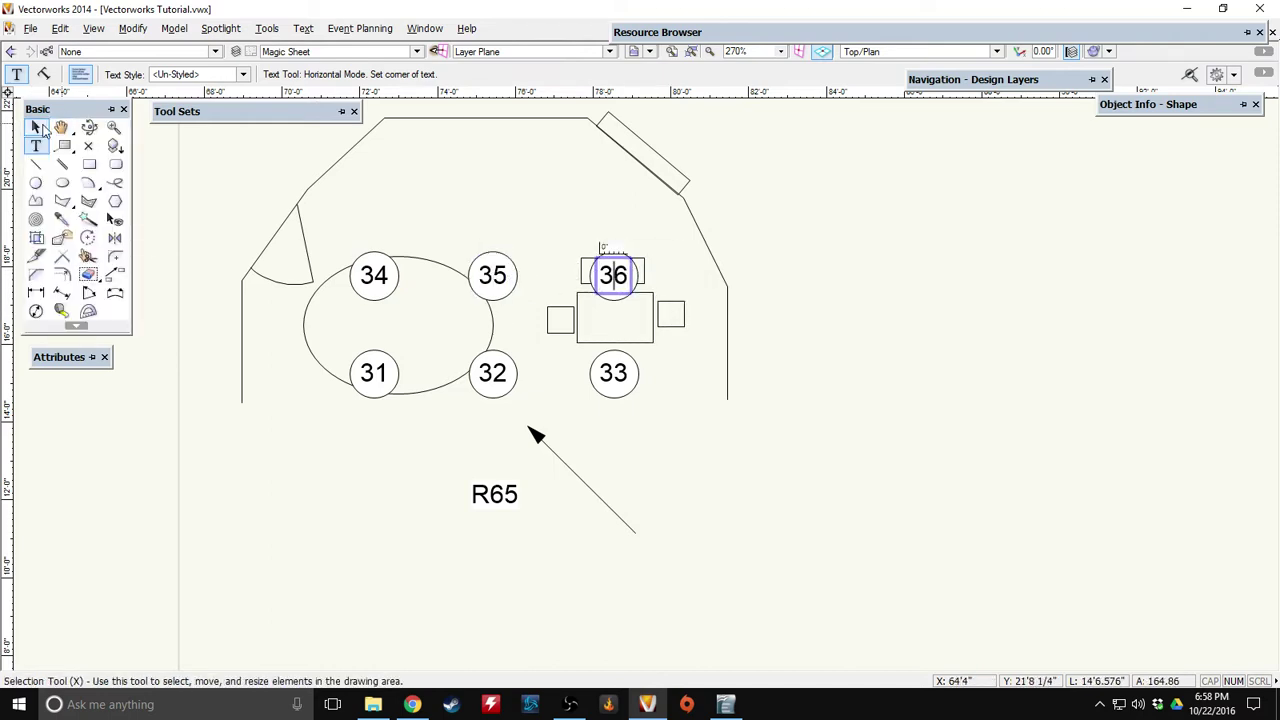
# Examine the magic sheet and the neighbouring light plot to see which lighting system comes next.
pyautogui.click(37, 126)
pyautogui.scroll(-4, 309, 494)
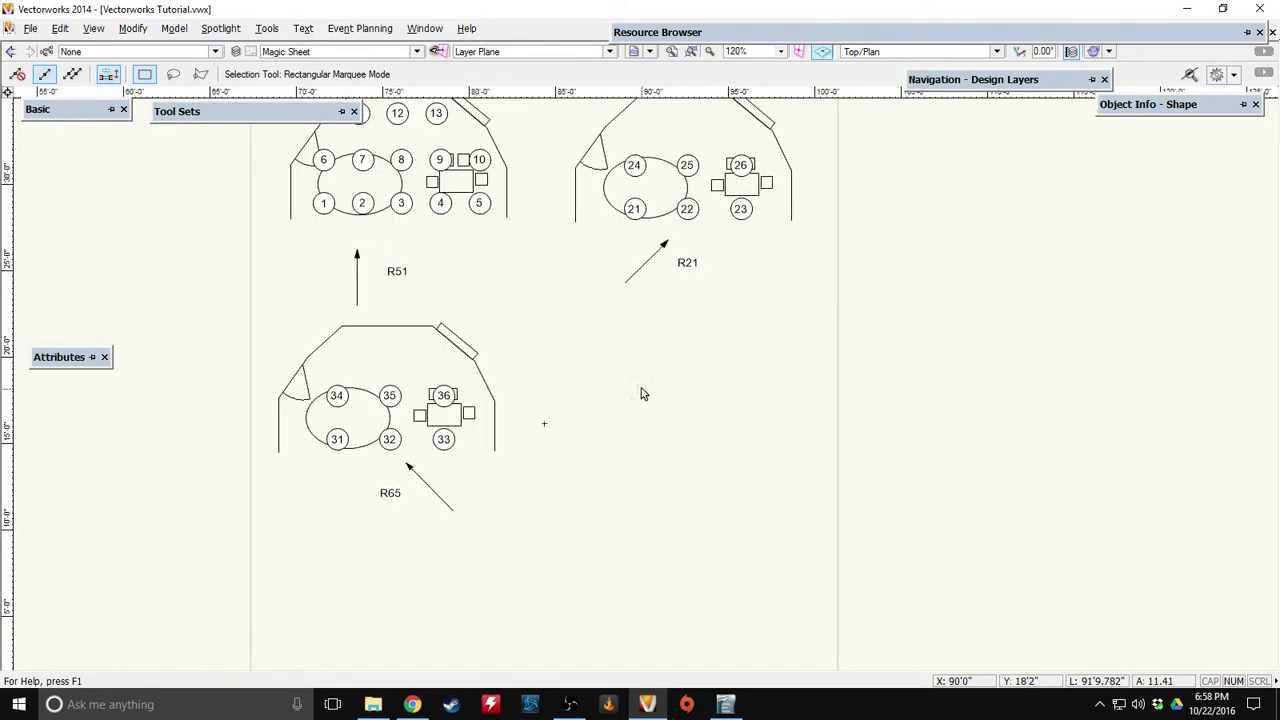
pyautogui.moveTo(641, 388)
pyautogui.mouseDown(button='middle')
pyautogui.moveTo(580, 400)
pyautogui.moveTo(694, 423)
pyautogui.mouseUp(button='middle')
pyautogui.scroll(-2, 217, 373)
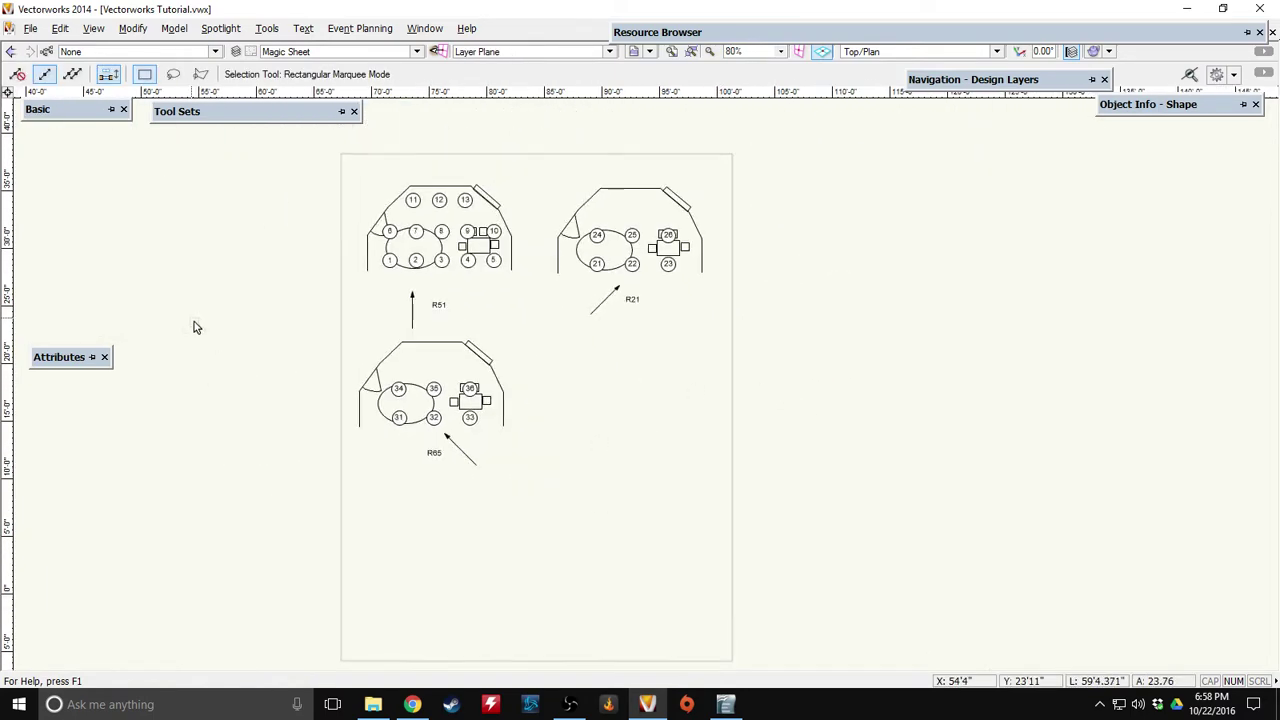
pyautogui.moveTo(194, 326); pyautogui.dragTo(737, 363, button='middle')
pyautogui.moveTo(640, 380)
pyautogui.mouseDown(button='middle')
pyautogui.moveTo(196, 333)
pyautogui.moveTo(114, 346)
pyautogui.moveTo(794, 320)
pyautogui.mouseUp(button='middle')
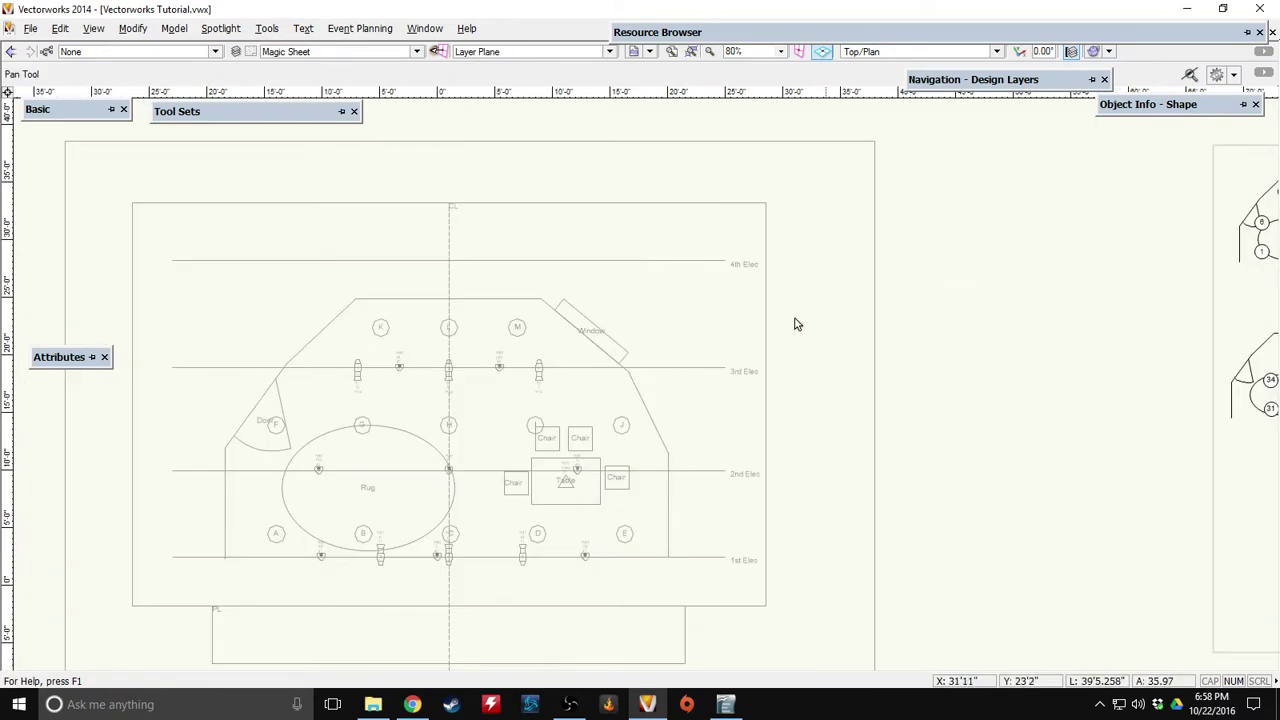
pyautogui.click(578, 437)
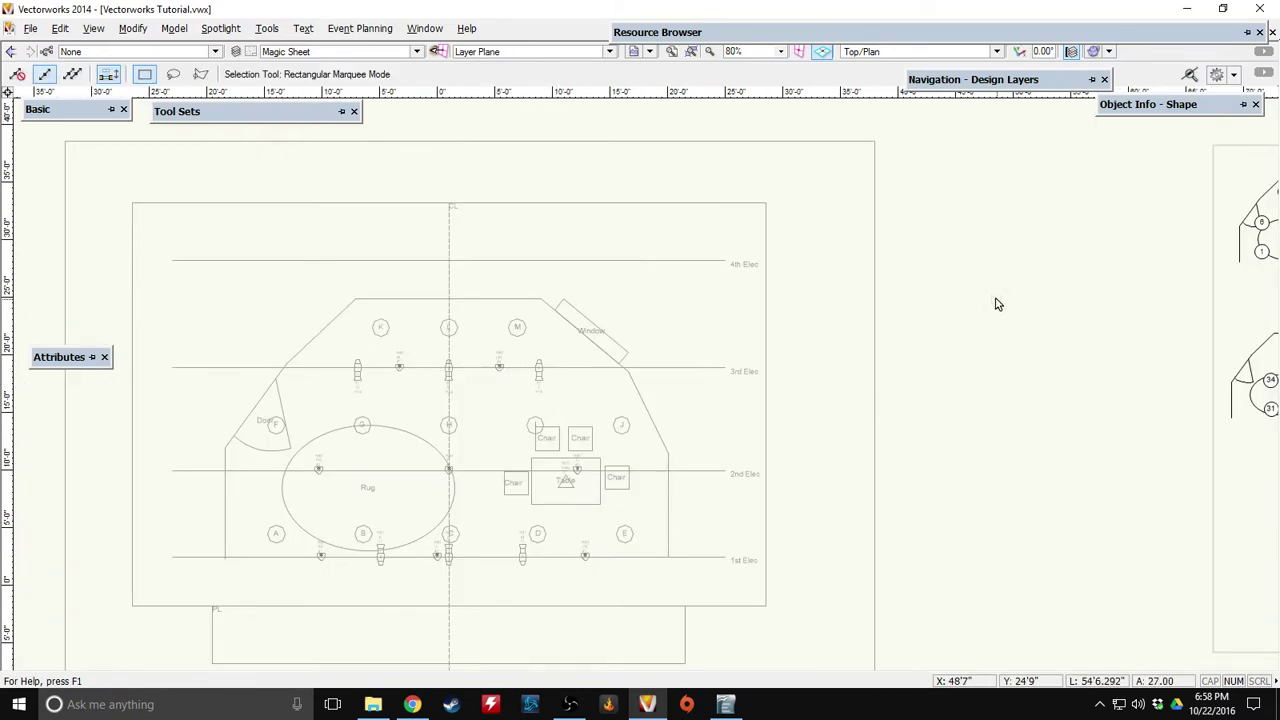
pyautogui.moveTo(994, 300); pyautogui.dragTo(151, 334, button='middle')
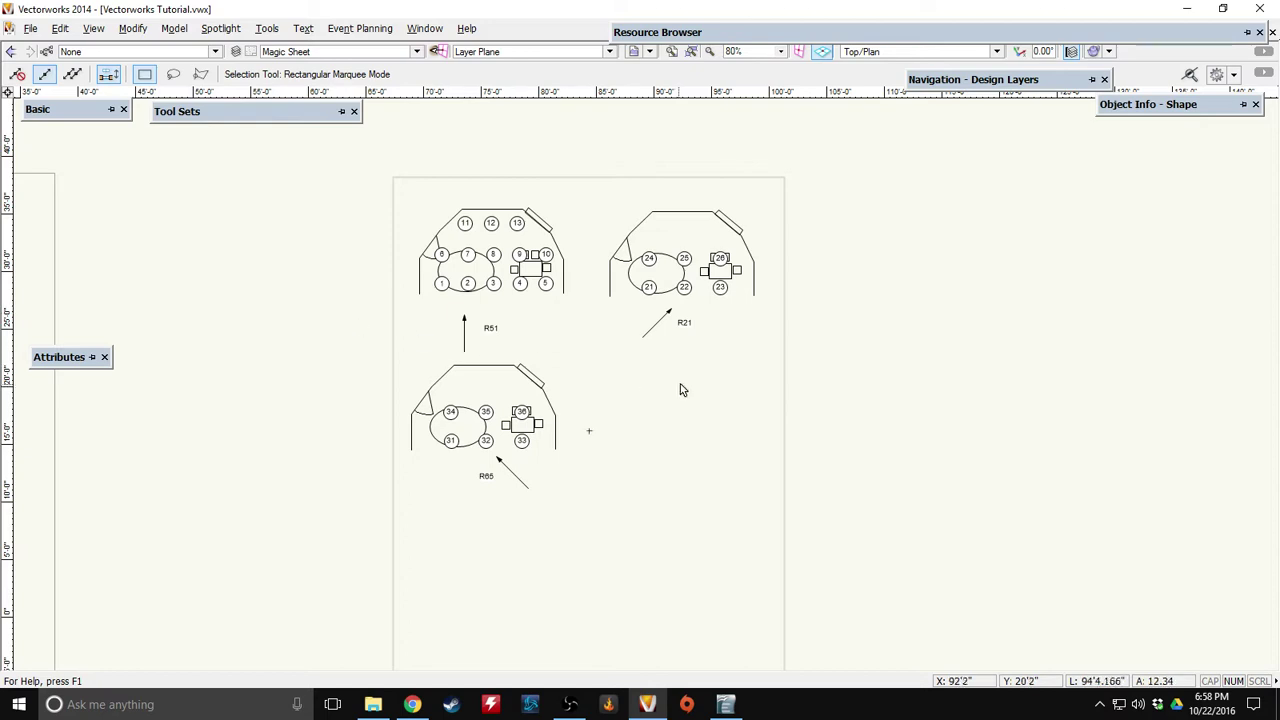
# Copy the whole R65 drawing, with its circles, arrow and label, into the empty space to its right below R21.
pyautogui.moveTo(680, 390); pyautogui.dragTo(597, 403, button='middle')
pyautogui.moveTo(513, 358)
pyautogui.mouseDown()
pyautogui.moveTo(316, 503)
pyautogui.moveTo(316, 533)
pyautogui.mouseUp()
pyautogui.moveTo(424, 378); pyautogui.dragTo(608, 410)
pyautogui.click(560, 540)
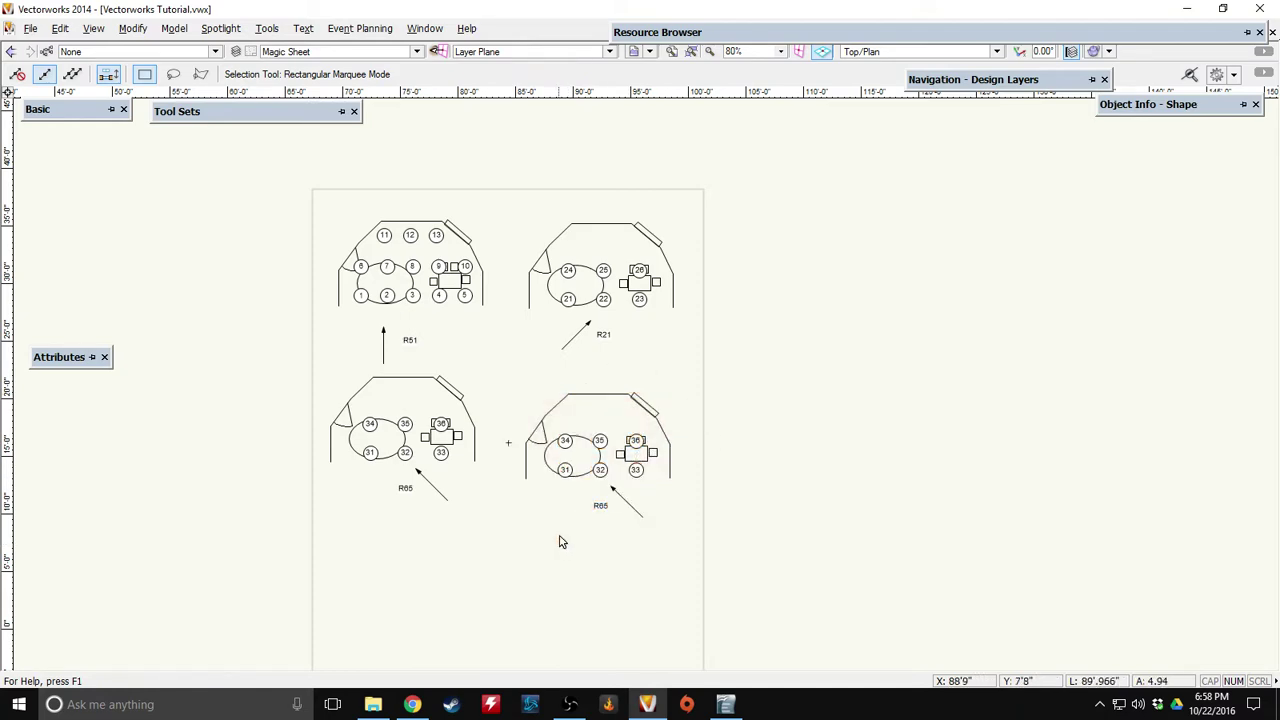
# Move the copied R65 drawing with all its circles, arrow and label slightly upward, closer to the original's height.
pyautogui.scroll(3, 571, 477)
pyautogui.moveTo(571, 477)
pyautogui.mouseDown(button='middle')
pyautogui.moveTo(403, 537)
pyautogui.moveTo(378, 515)
pyautogui.mouseUp(button='middle')
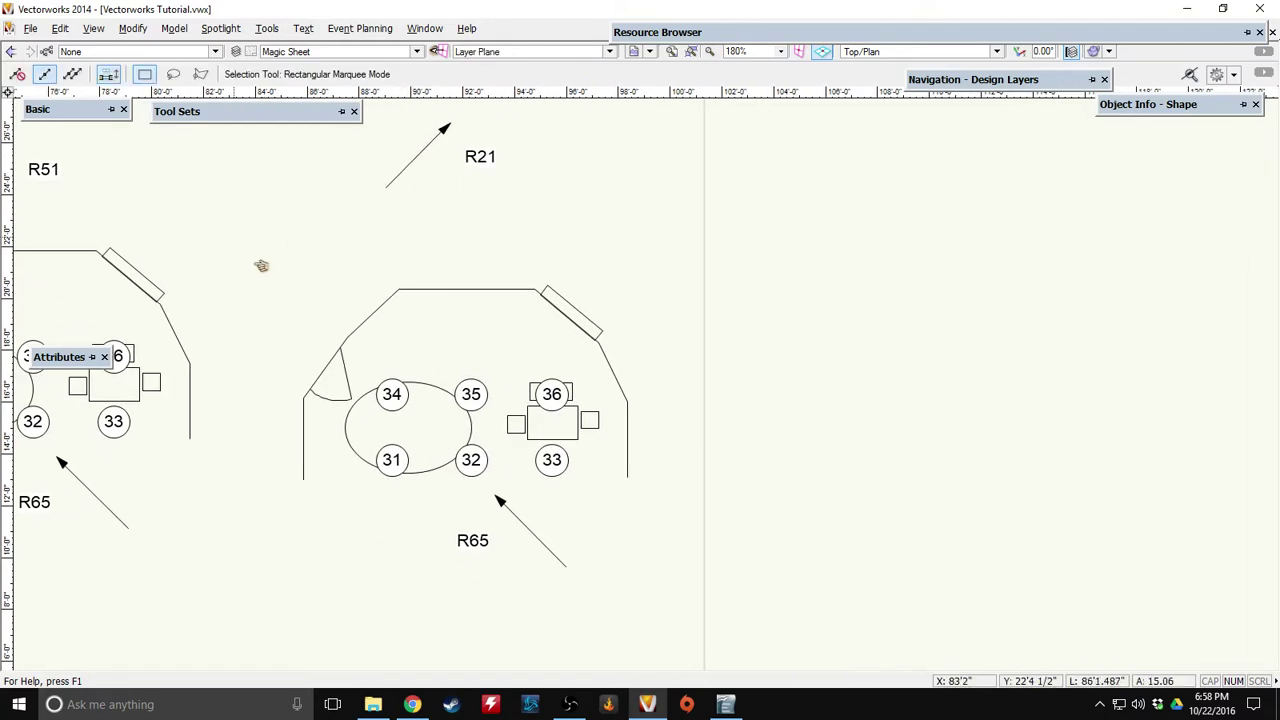
pyautogui.moveTo(236, 238); pyautogui.dragTo(680, 646)
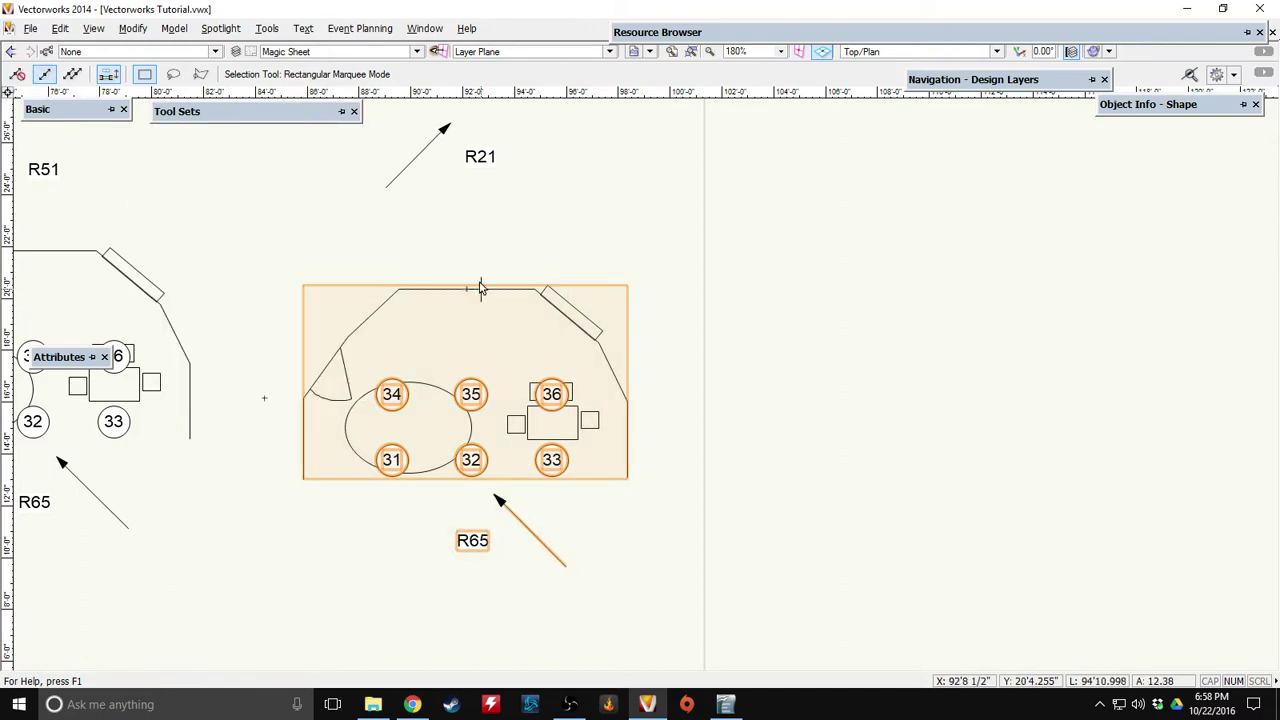
pyautogui.moveTo(474, 287); pyautogui.dragTo(466, 259)
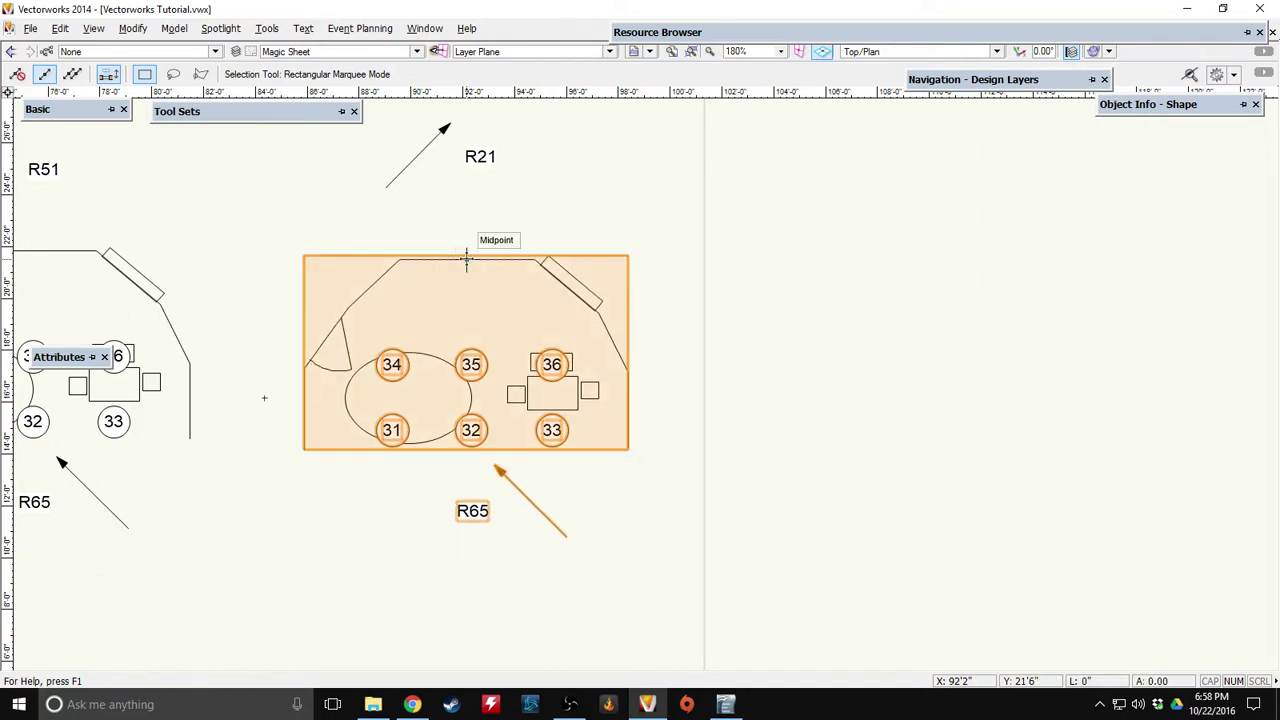
pyautogui.click(170, 212)
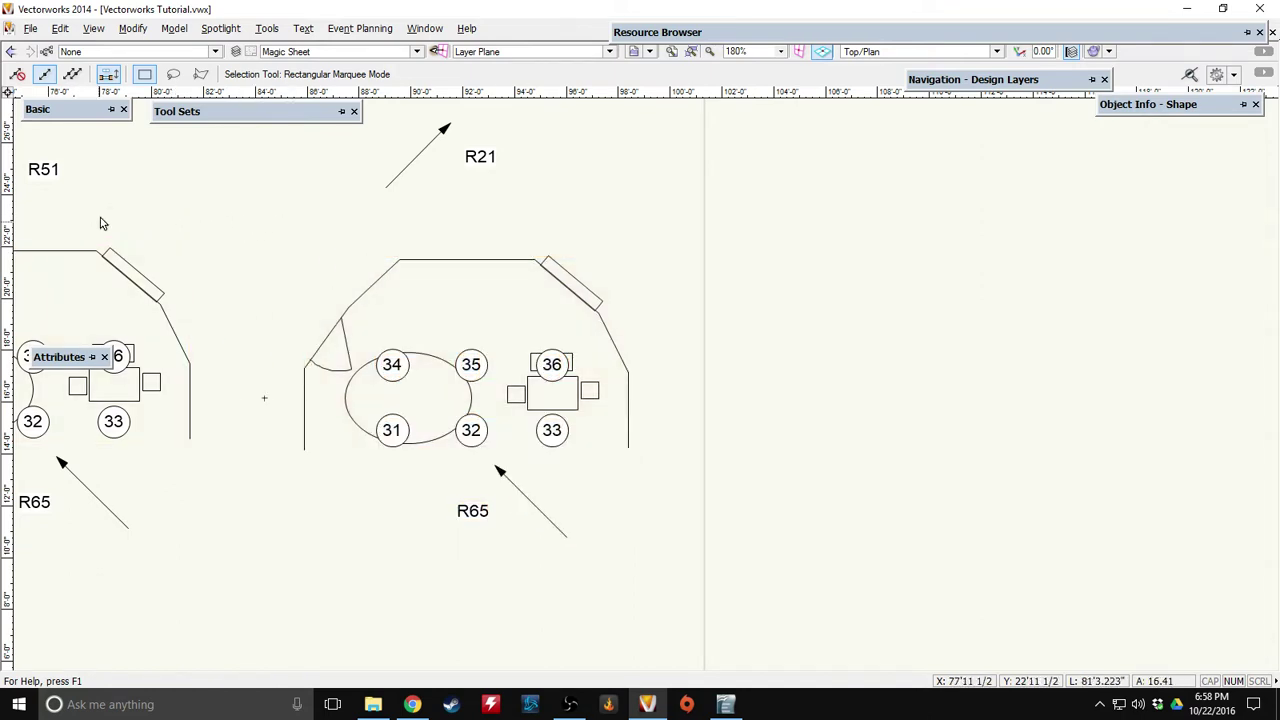
# Nudge the copied drawing, including its circles, arrow and label, up into line with the original R65 drawing.
pyautogui.moveTo(100, 223); pyautogui.dragTo(397, 248, button='middle')
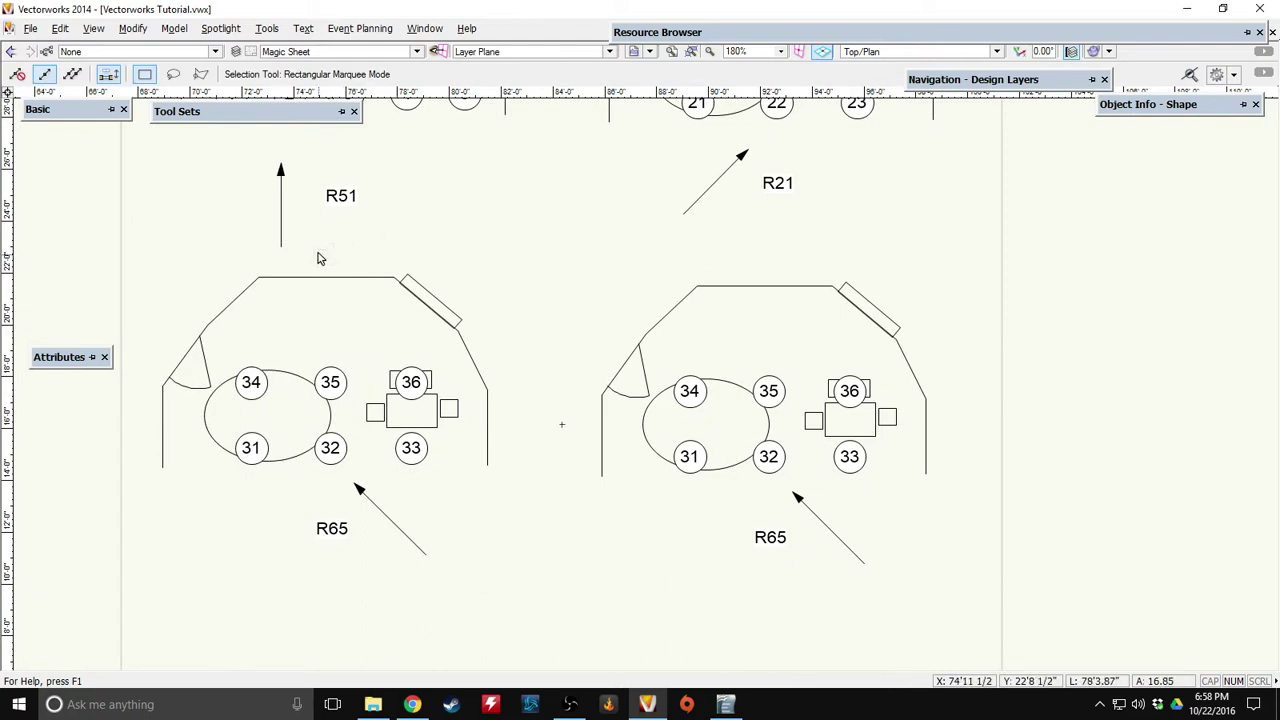
pyautogui.moveTo(534, 254); pyautogui.dragTo(437, 249, button='middle')
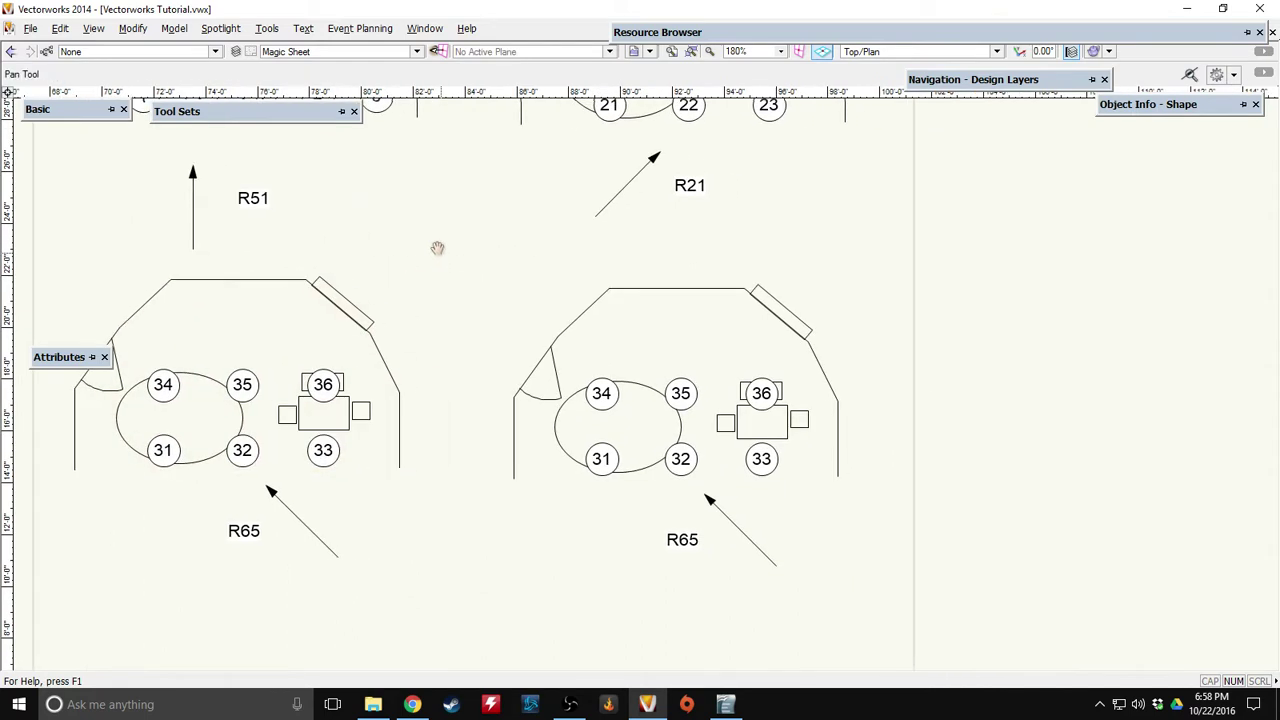
pyautogui.moveTo(457, 244); pyautogui.dragTo(693, 384)
pyautogui.moveTo(762, 437); pyautogui.dragTo(425, 233)
pyautogui.click(917, 620)
pyautogui.hotkey('shift', 'Up')
pyautogui.hotkey('shift', 'Up')
pyautogui.hotkey('shift', 'Up')
pyautogui.hotkey('shift', 'Up')
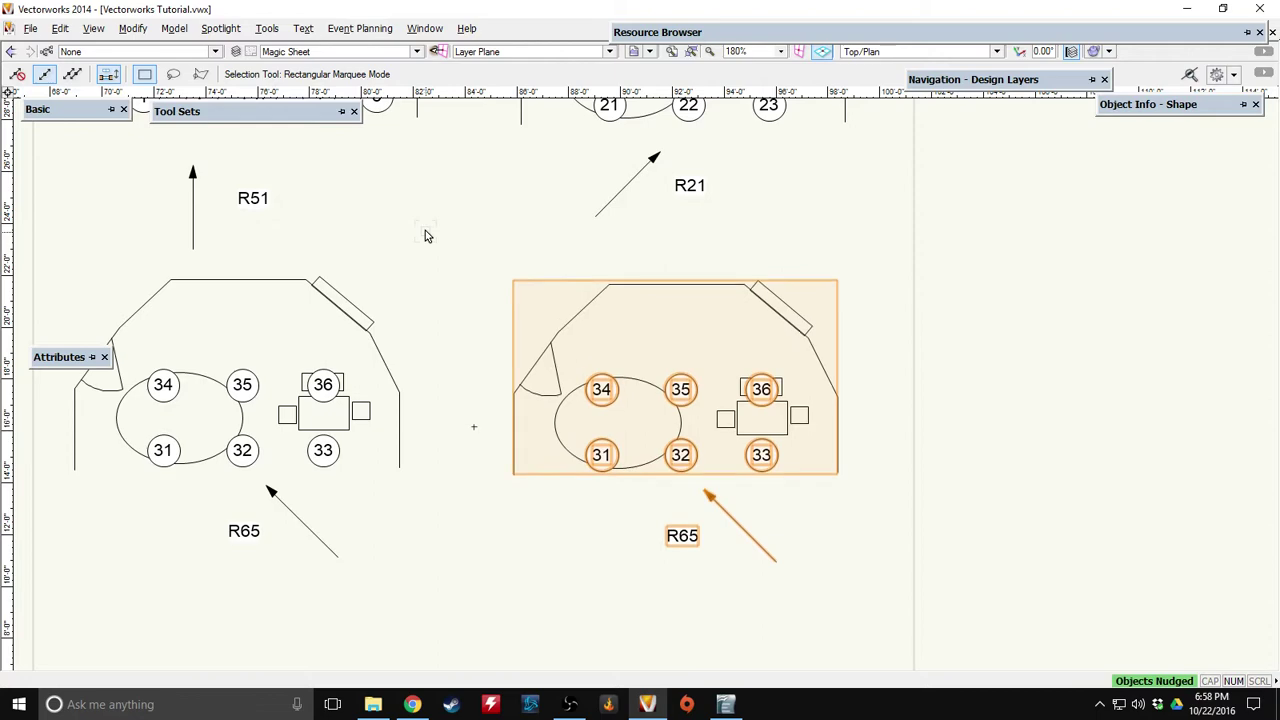
pyautogui.click(438, 238)
# Copy circles 34 and 35 of the copied drawing to a new row near the back wall and nudge them into place.
pyautogui.moveTo(450, 298)
pyautogui.mouseDown(button='middle')
pyautogui.moveTo(337, 271)
pyautogui.moveTo(337, 494)
pyautogui.mouseUp(button='middle')
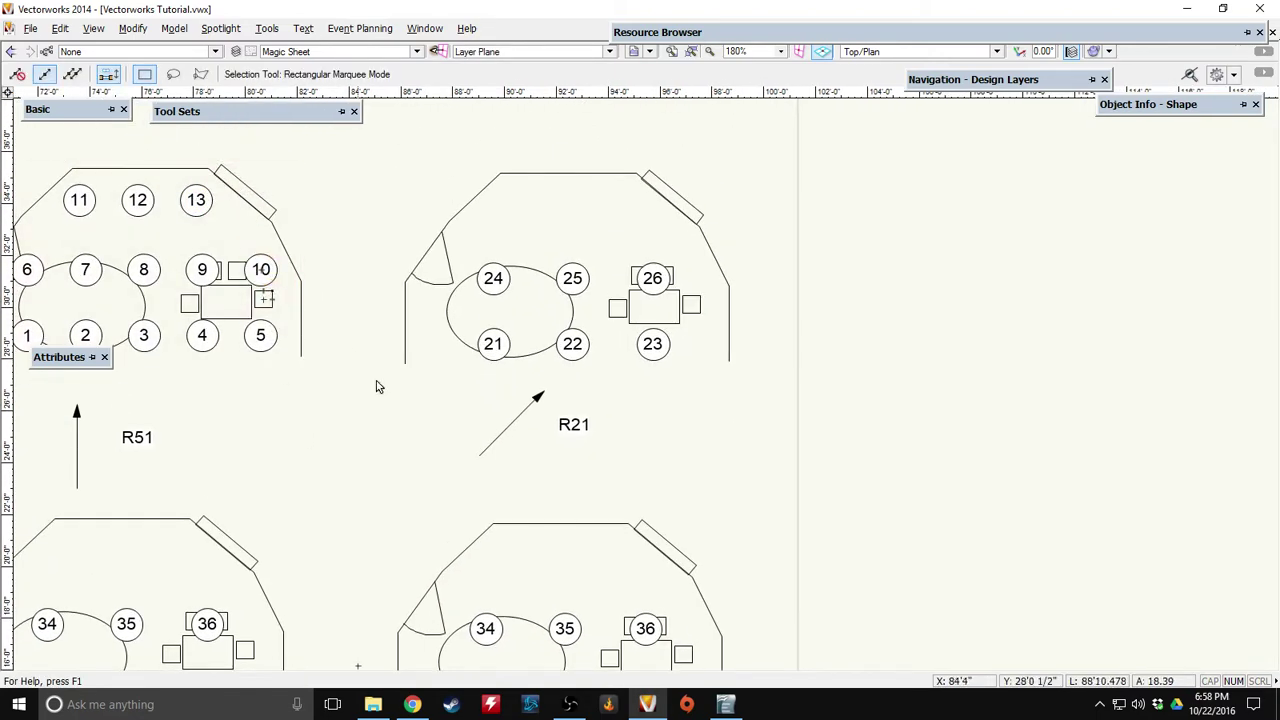
pyautogui.moveTo(374, 386); pyautogui.dragTo(303, 274, button='middle')
pyautogui.moveTo(306, 407); pyautogui.dragTo(550, 508)
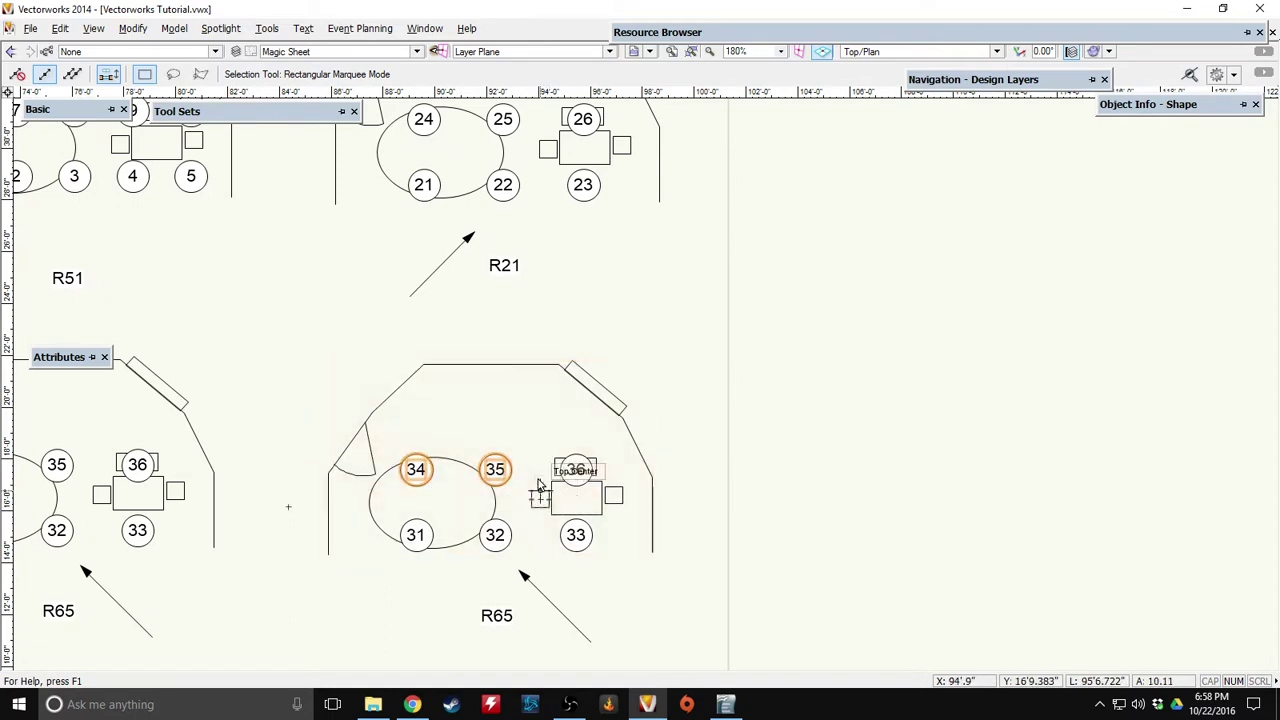
pyautogui.click(366, 299)
pyautogui.moveTo(328, 297); pyautogui.dragTo(452, 399)
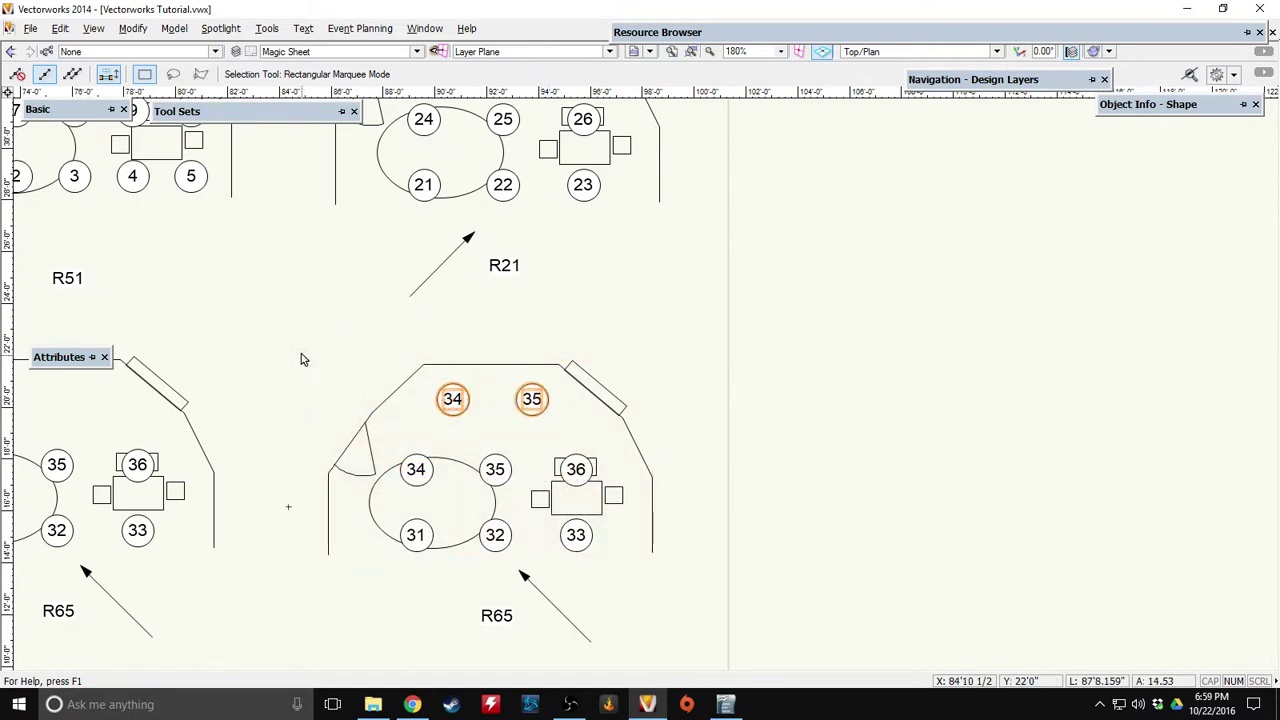
pyautogui.hotkey('shift', 'Down')
pyautogui.hotkey('shift', 'Down')
pyautogui.hotkey('shift', 'Down')
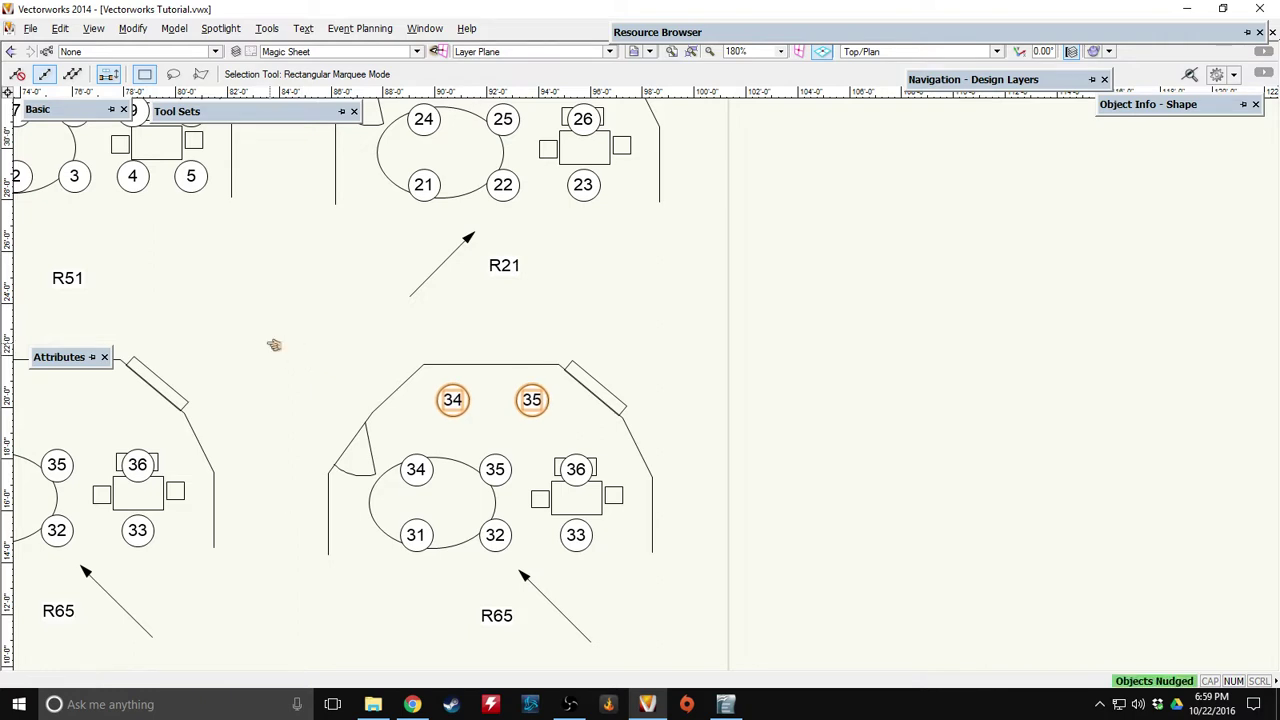
pyautogui.click(274, 344)
pyautogui.press('Right')
pyautogui.press('Right')
pyautogui.press('Down')
pyautogui.click(316, 484)
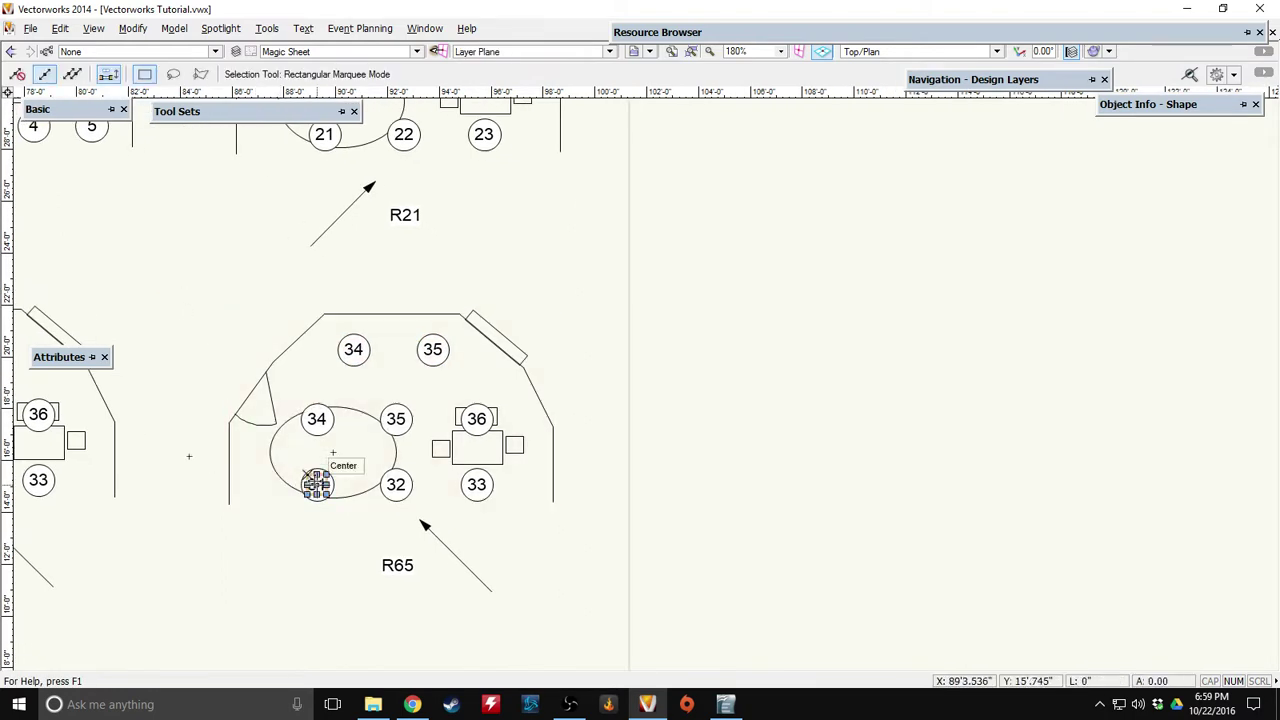
pyautogui.doubleClick(316, 484)
pyautogui.click(319, 594)
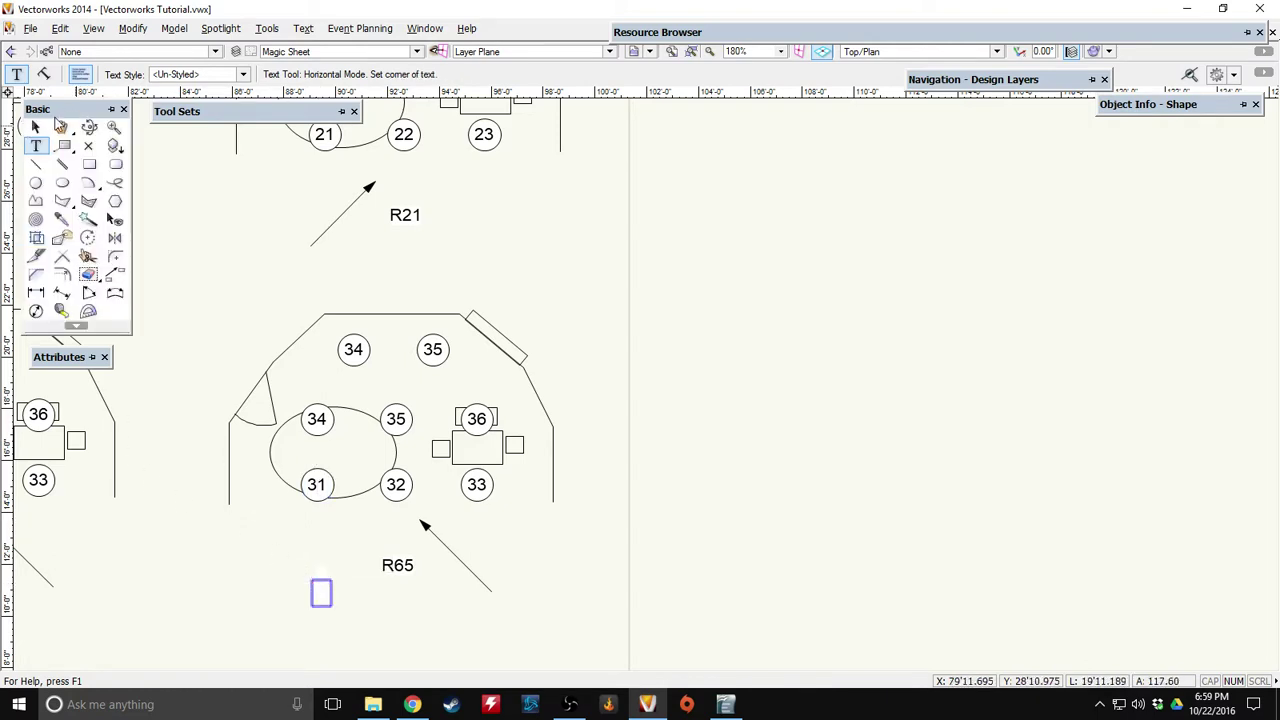
pyautogui.click(38, 127)
# Replace the copy's diagonal arrow with a horizontal line about 1'9 1/2" long and a vertical line about 1'5 1/2" down from its right end.
pyautogui.click(468, 566)
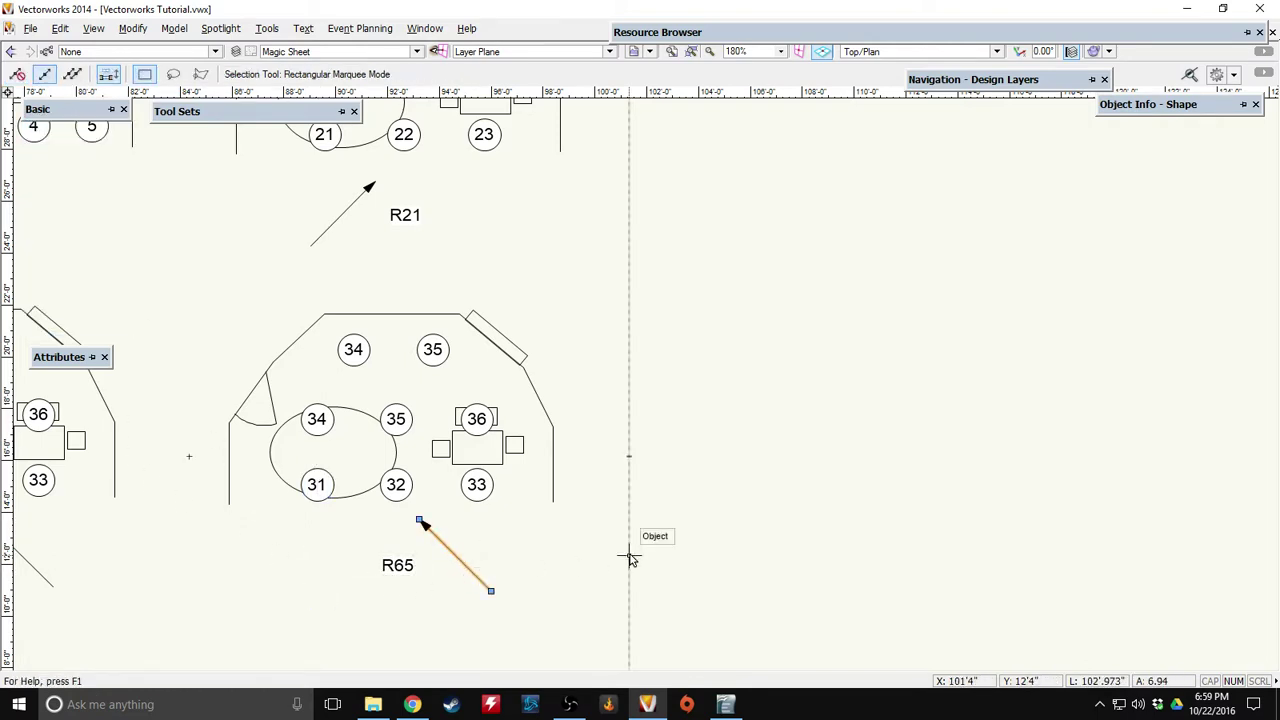
pyautogui.press('Delete')
pyautogui.moveTo(52, 372)
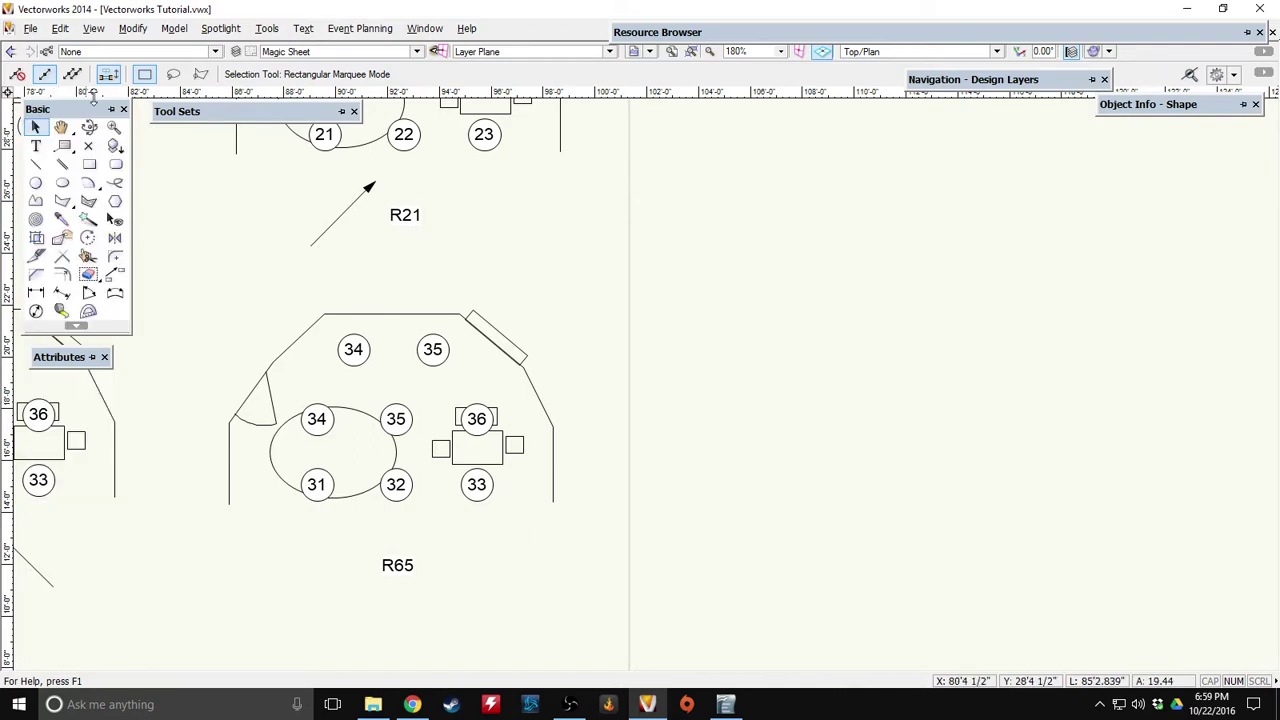
pyautogui.click(36, 164)
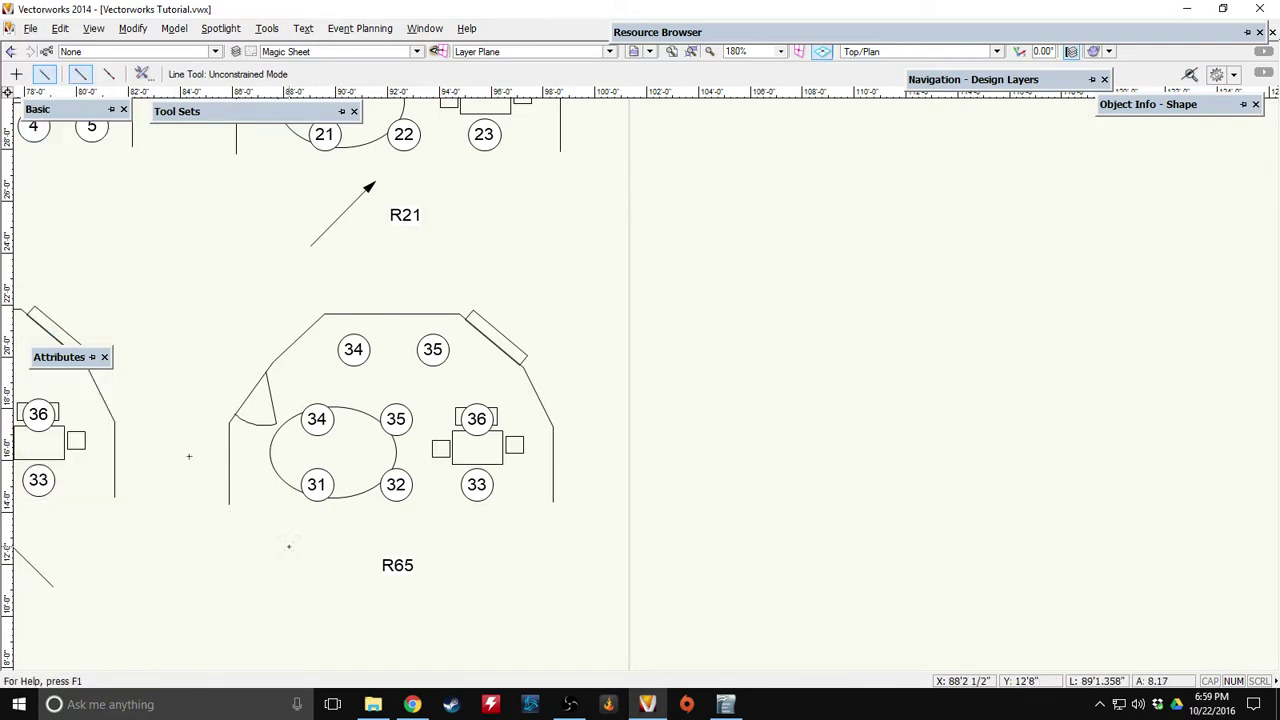
pyautogui.click(289, 546)
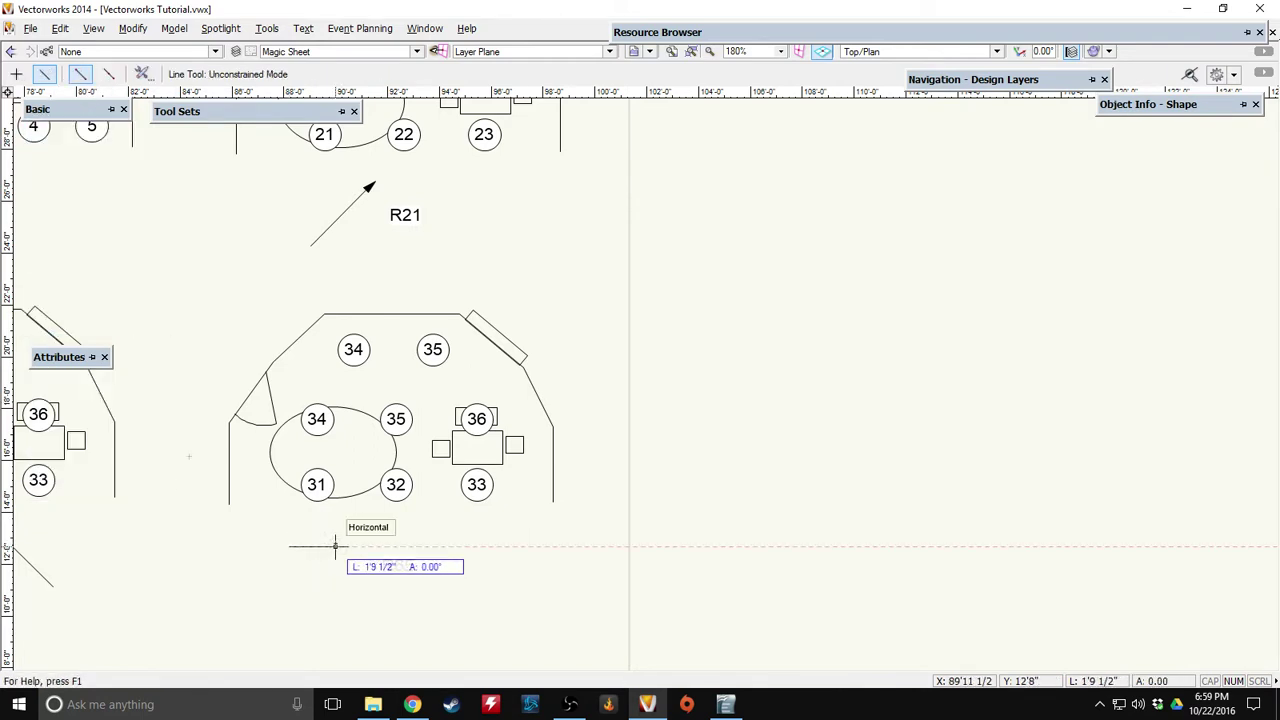
pyautogui.click(335, 546)
pyautogui.click(335, 546)
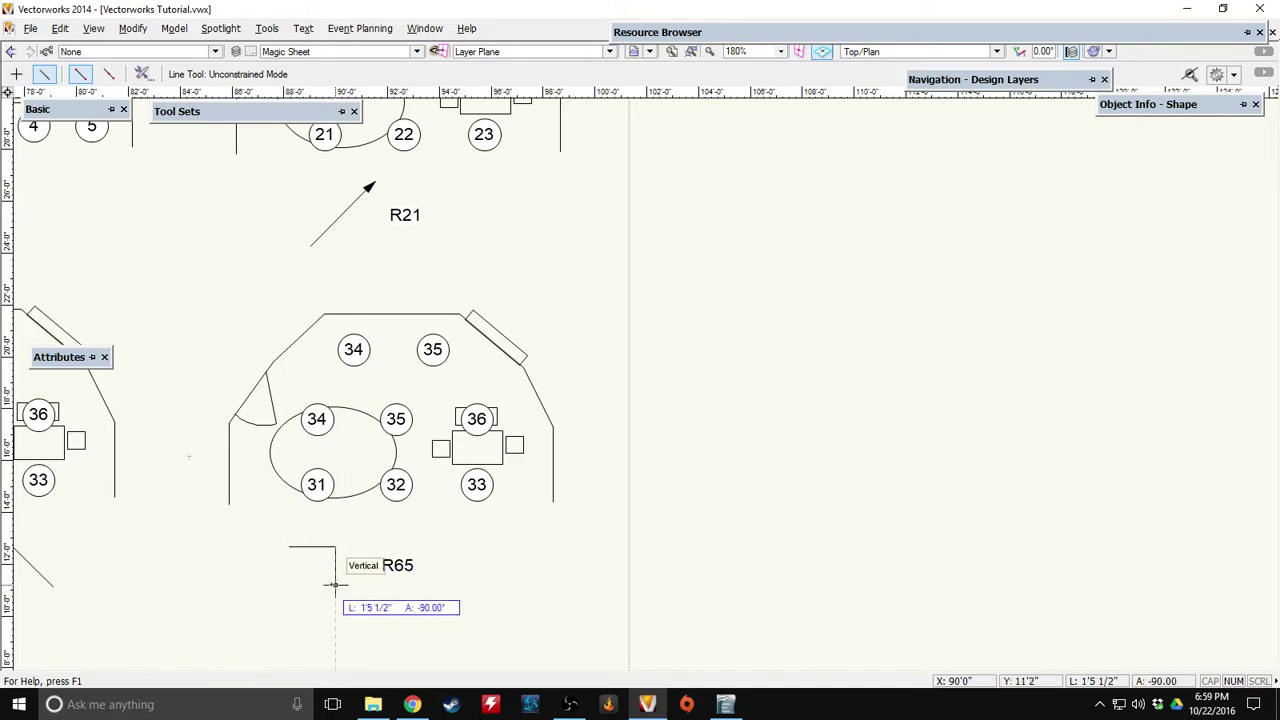
pyautogui.click(335, 585)
# Give the lower end of the new vertical line an arrowhead.
pyautogui.moveTo(68, 365)
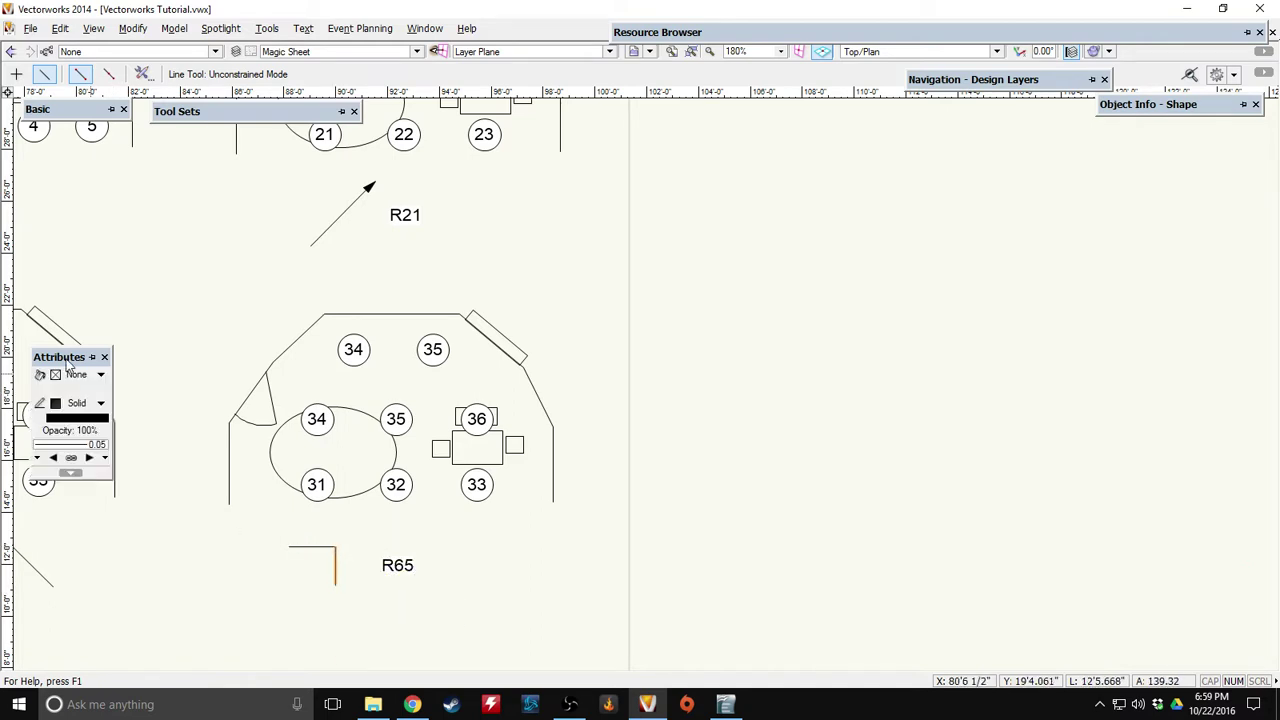
pyautogui.click(90, 458)
pyautogui.click(34, 126)
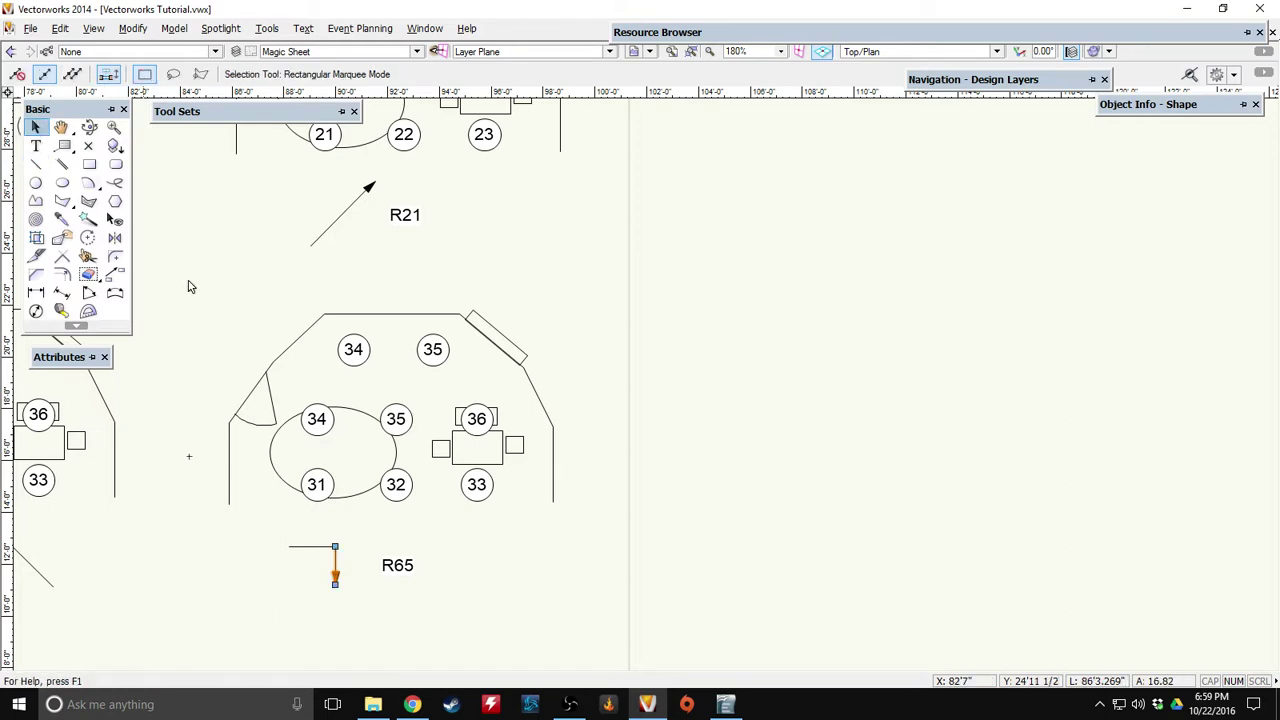
# Change the color label of the copied drawing with the bent arrow to R80.
pyautogui.click(397, 566)
pyautogui.doubleClick(410, 558)
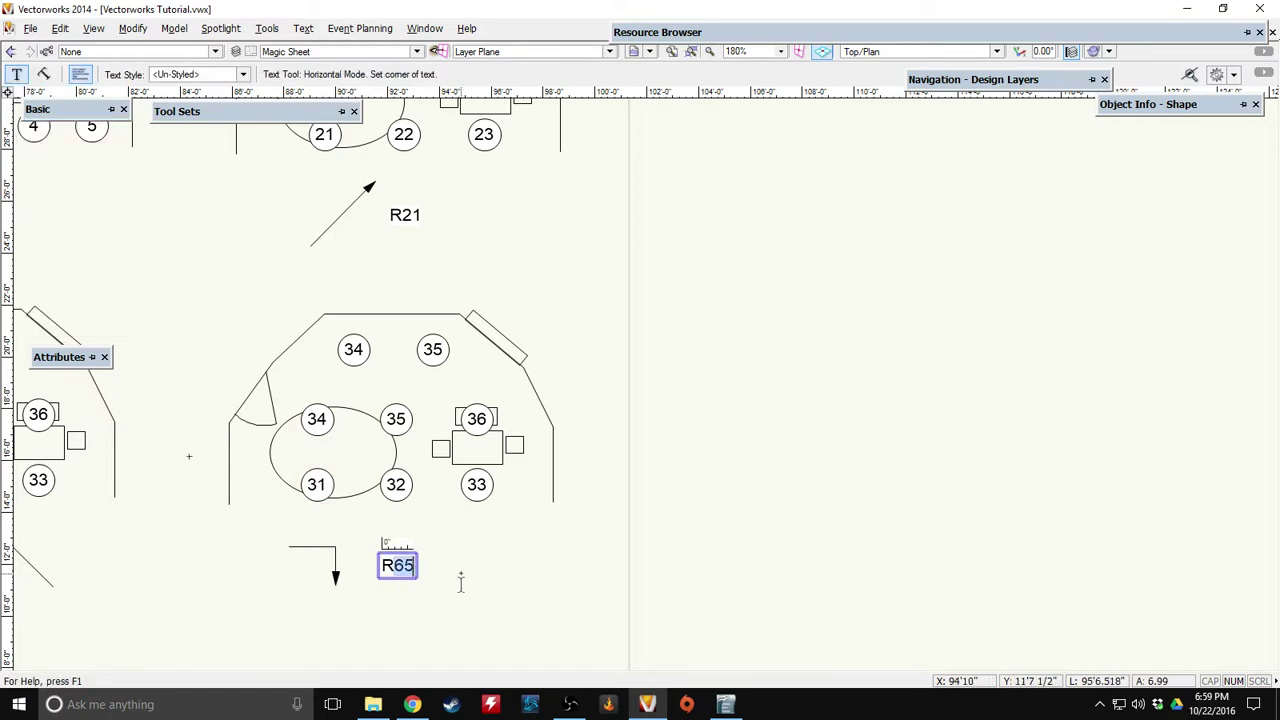
pyautogui.write('80')
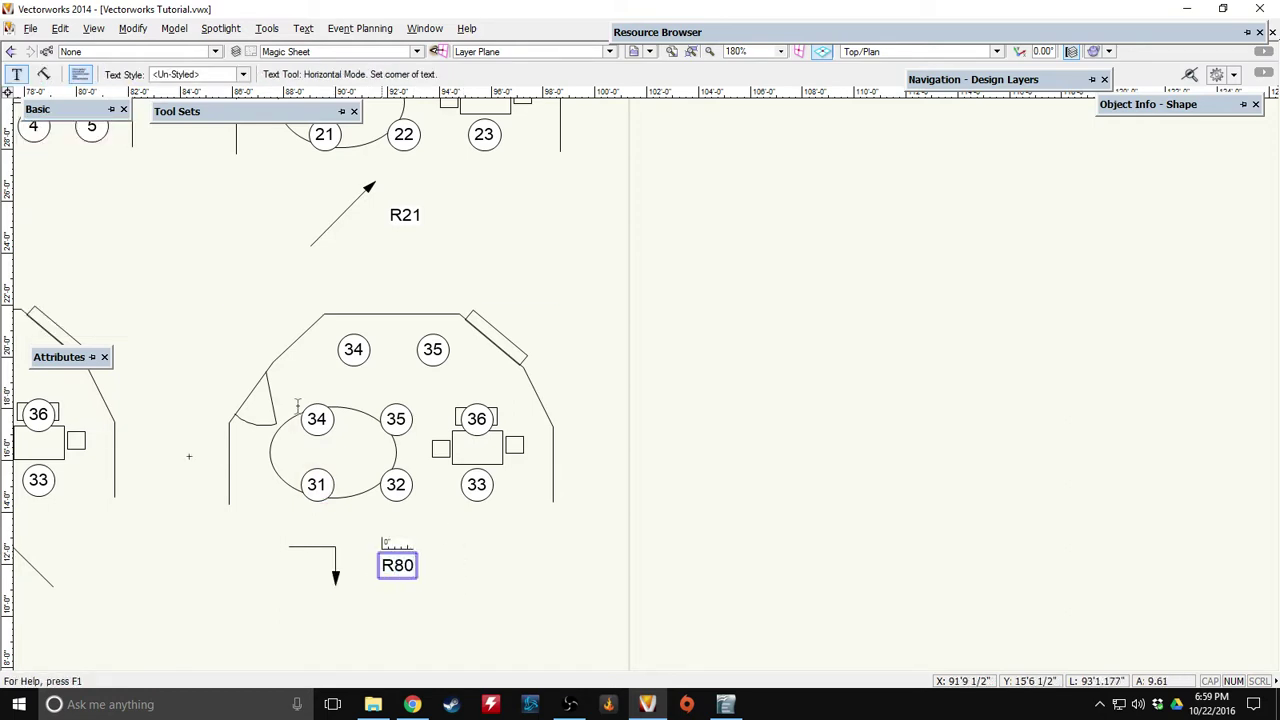
pyautogui.click(34, 126)
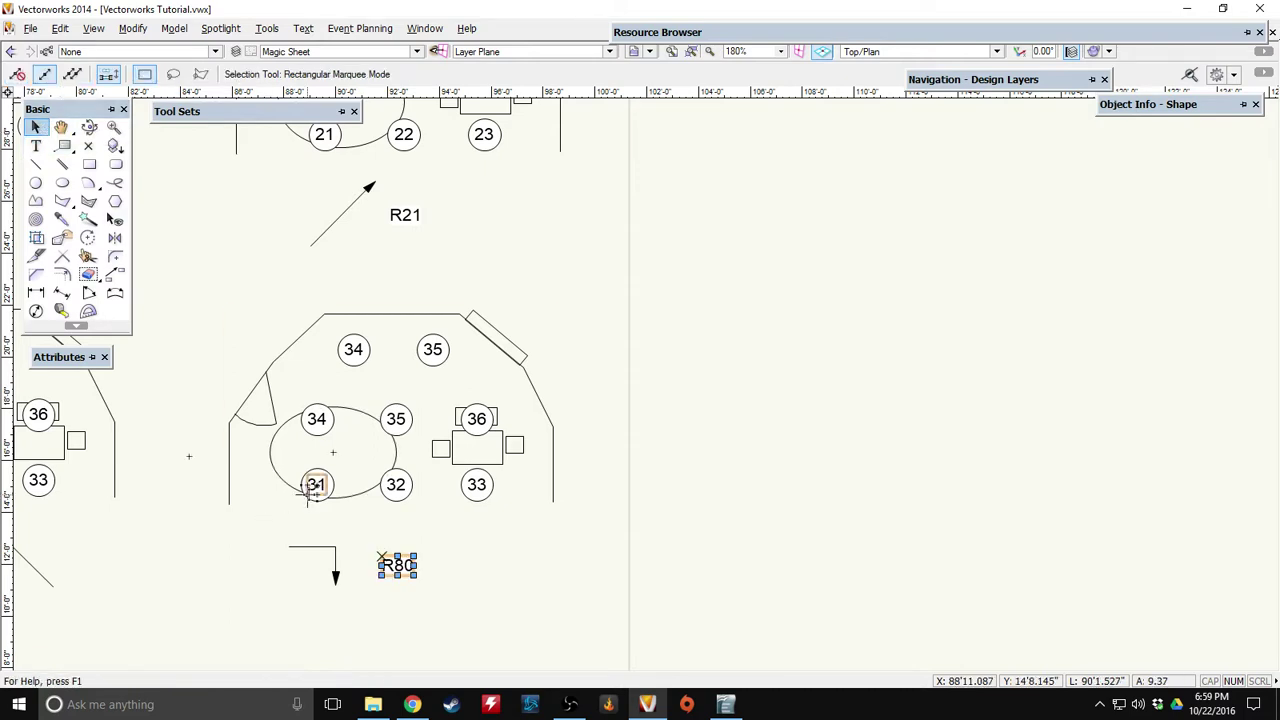
# Renumber the front row of circles in the R80 drawing as 41, 42 and 43, going from left to right.
pyautogui.doubleClick(314, 486)
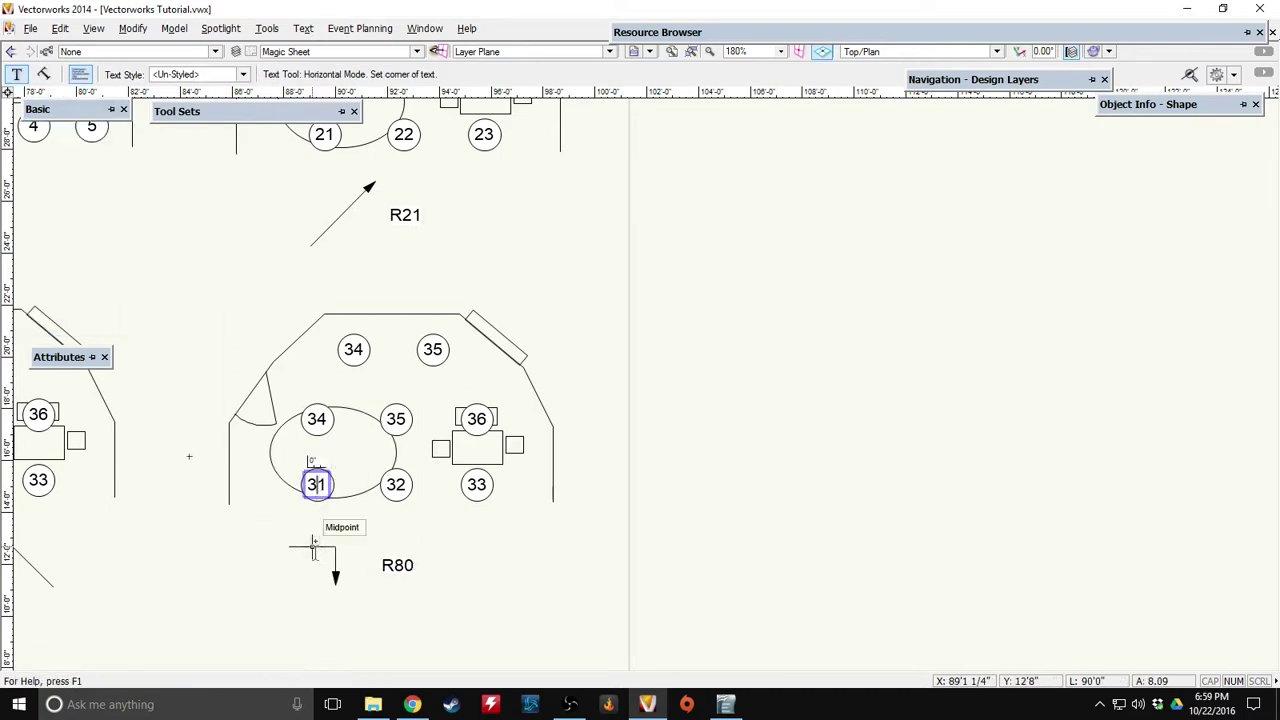
pyautogui.click(397, 484)
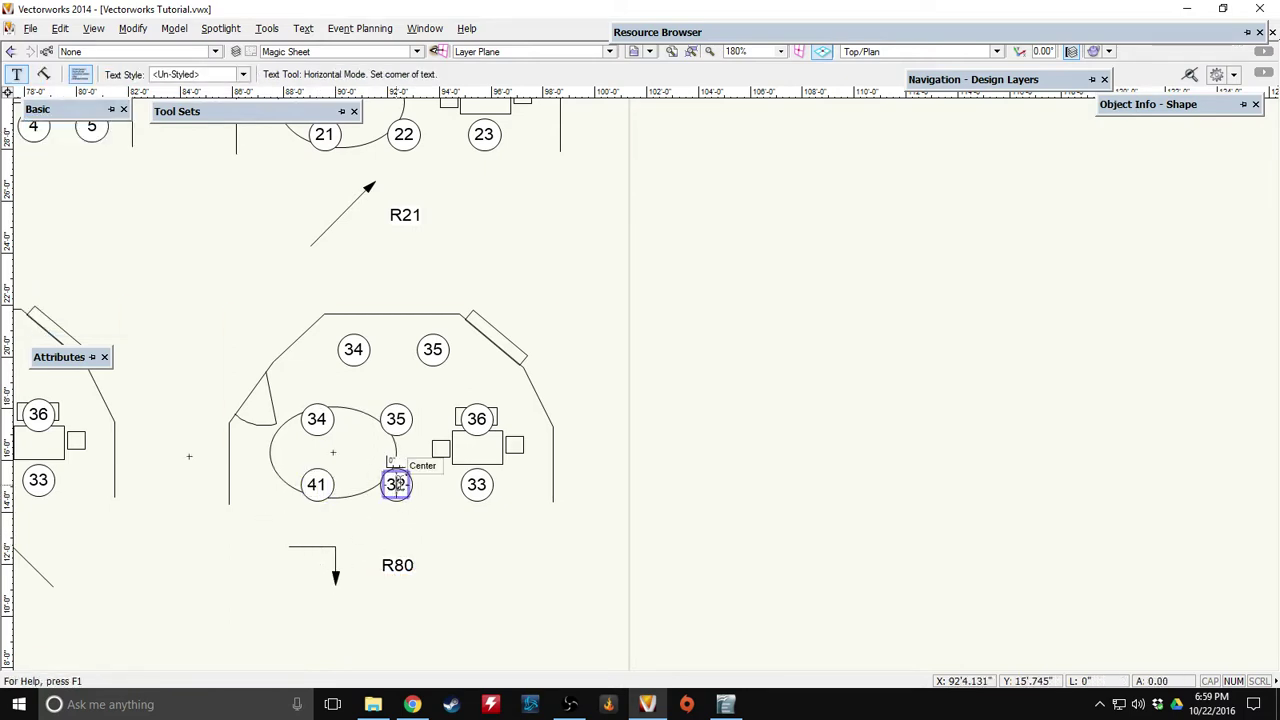
pyautogui.click(477, 484)
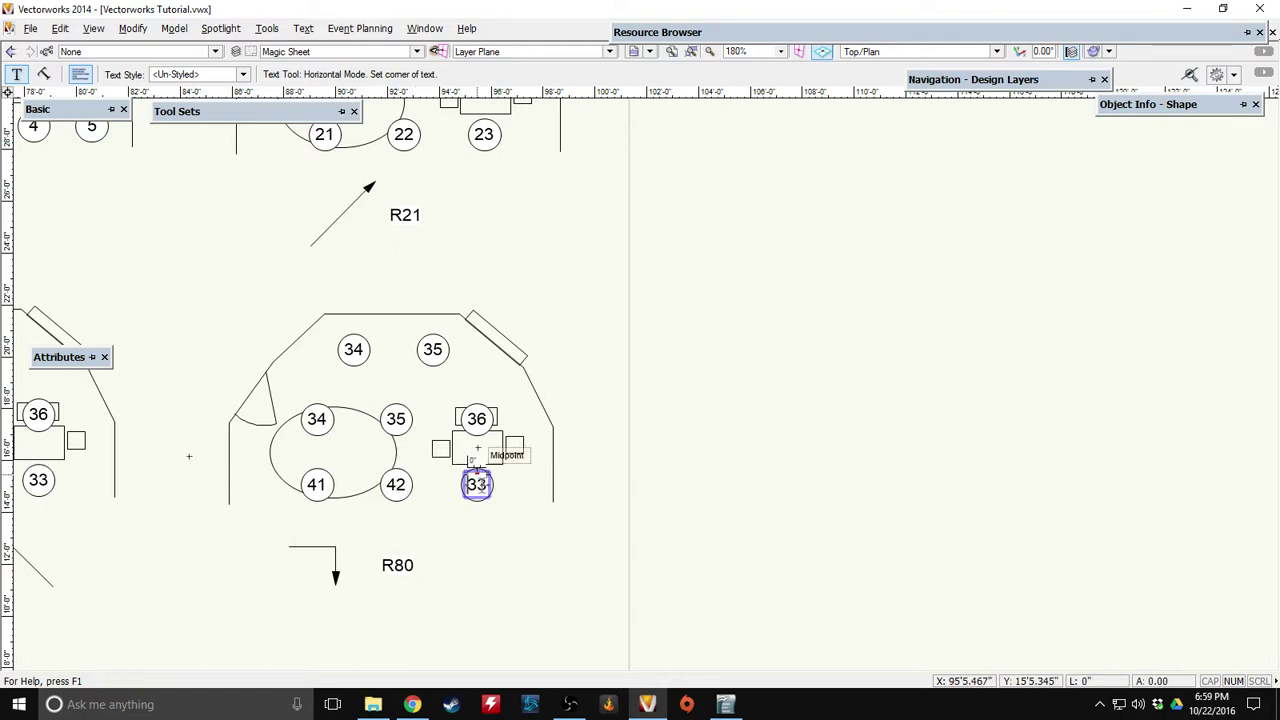
pyautogui.write('4')
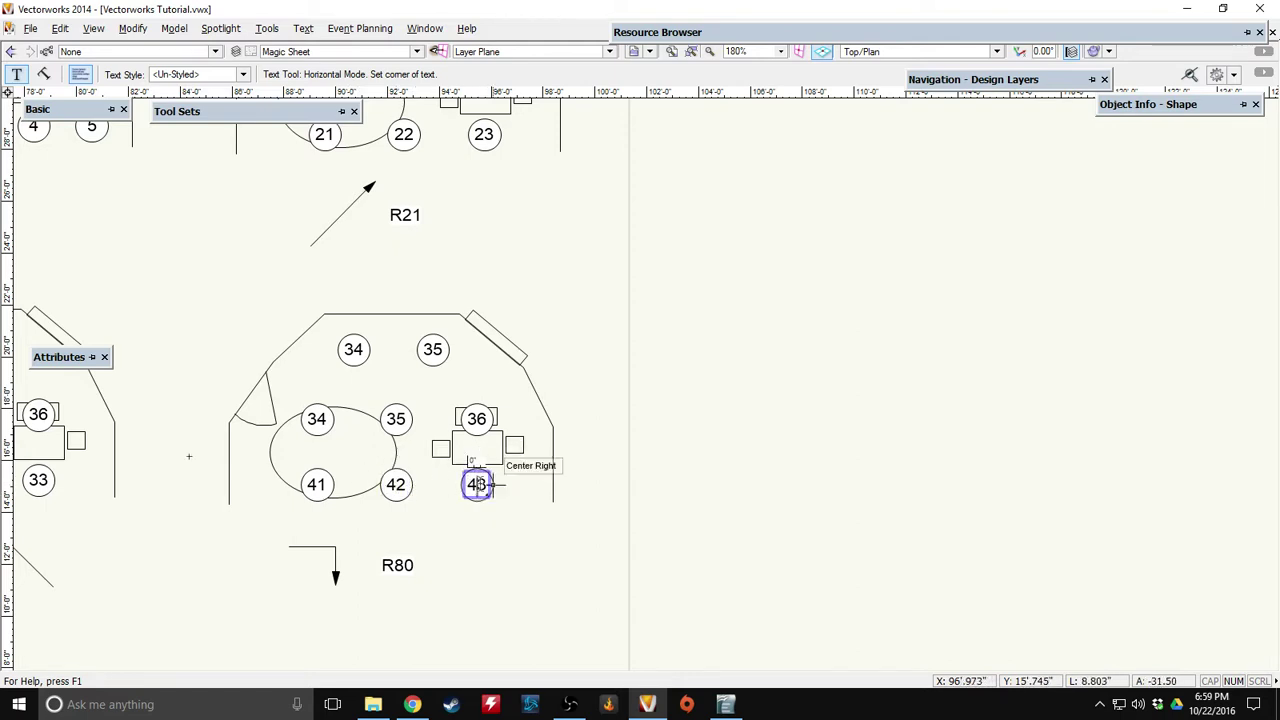
# Renumber the middle row of circles in the R80 drawing as 44, 45 and 46, going from left to right.
pyautogui.click(316, 419)
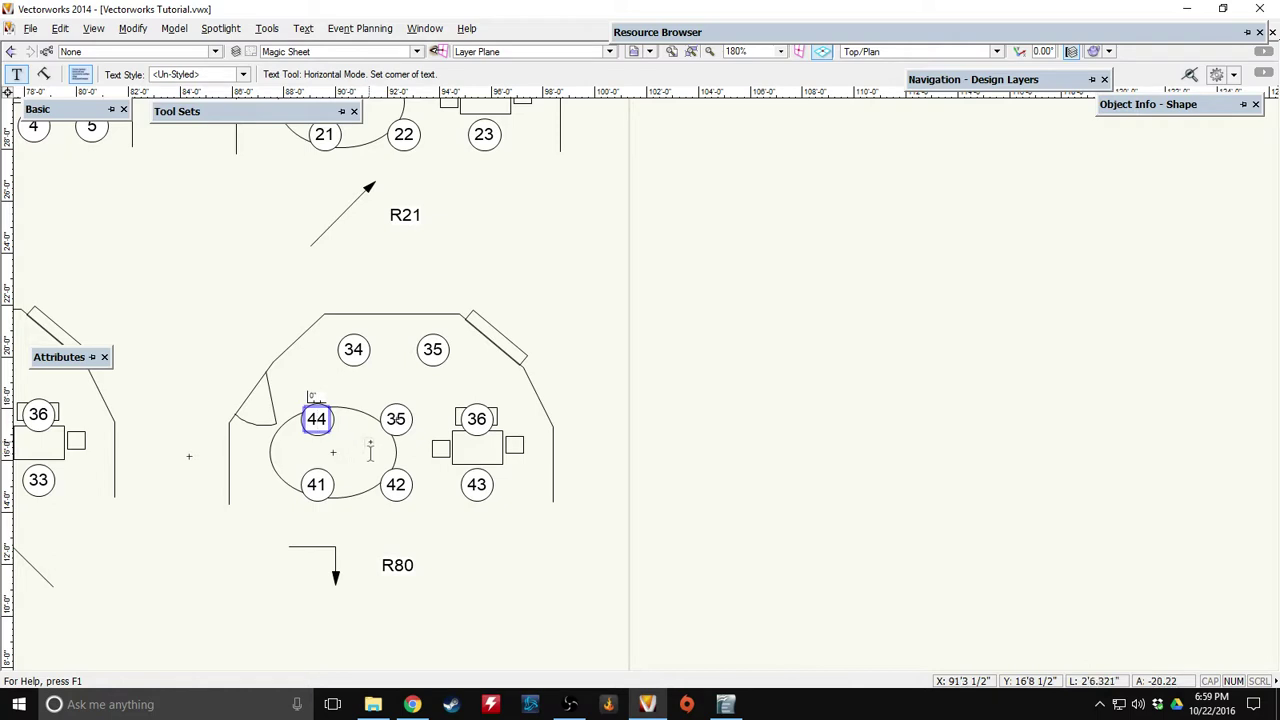
pyautogui.click(395, 419)
pyautogui.write('4')
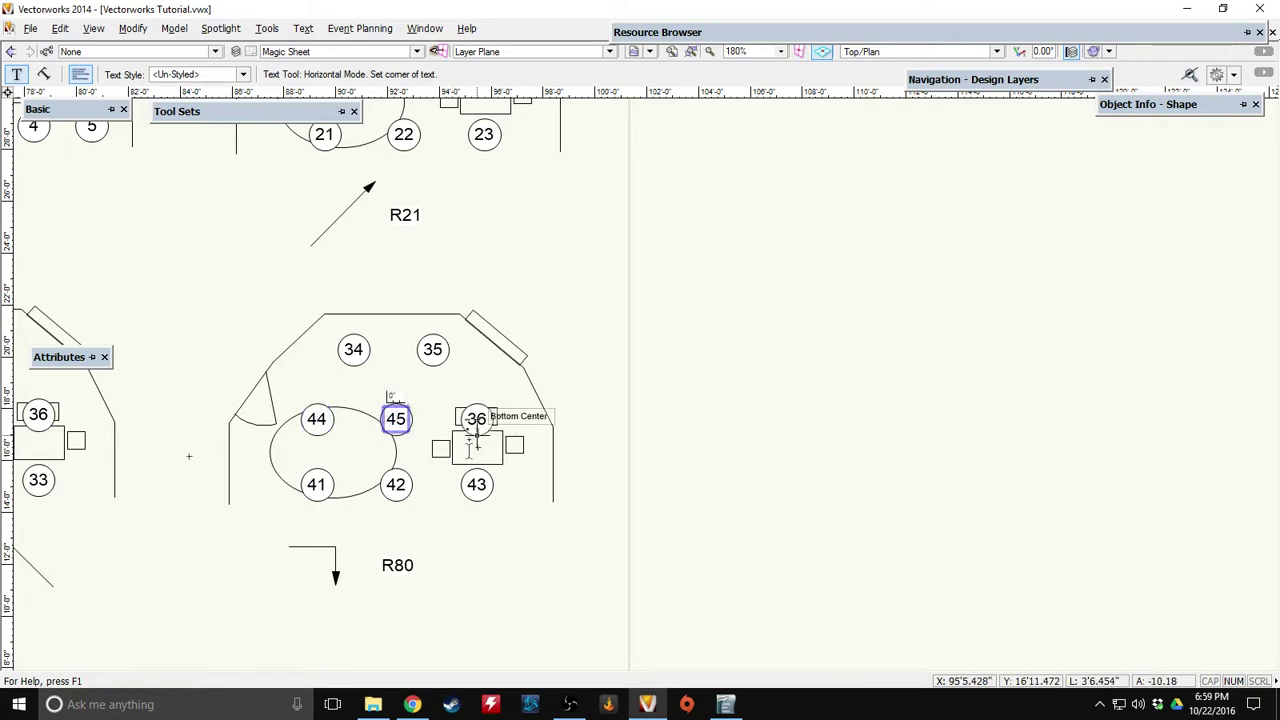
pyautogui.click(476, 419)
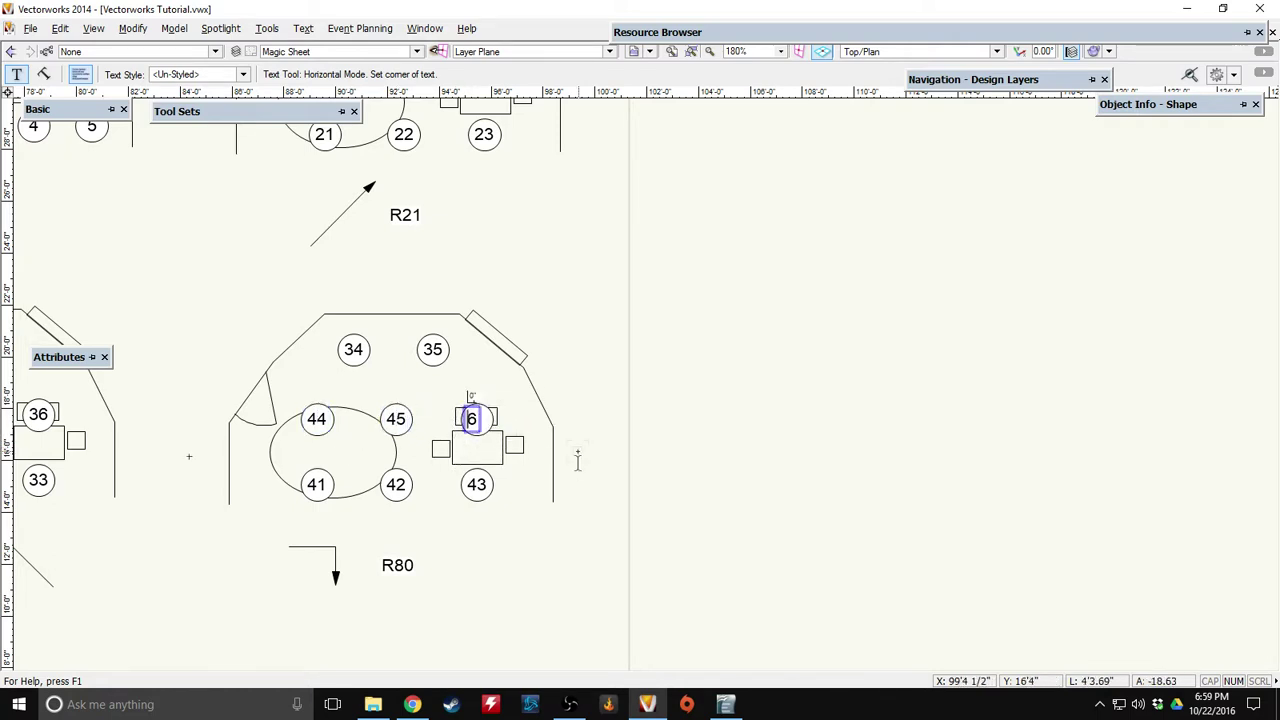
pyautogui.write('4')
# Renumber the two back circles in the R80 drawing as 47 and 48, going from left to right.
pyautogui.click(357, 354)
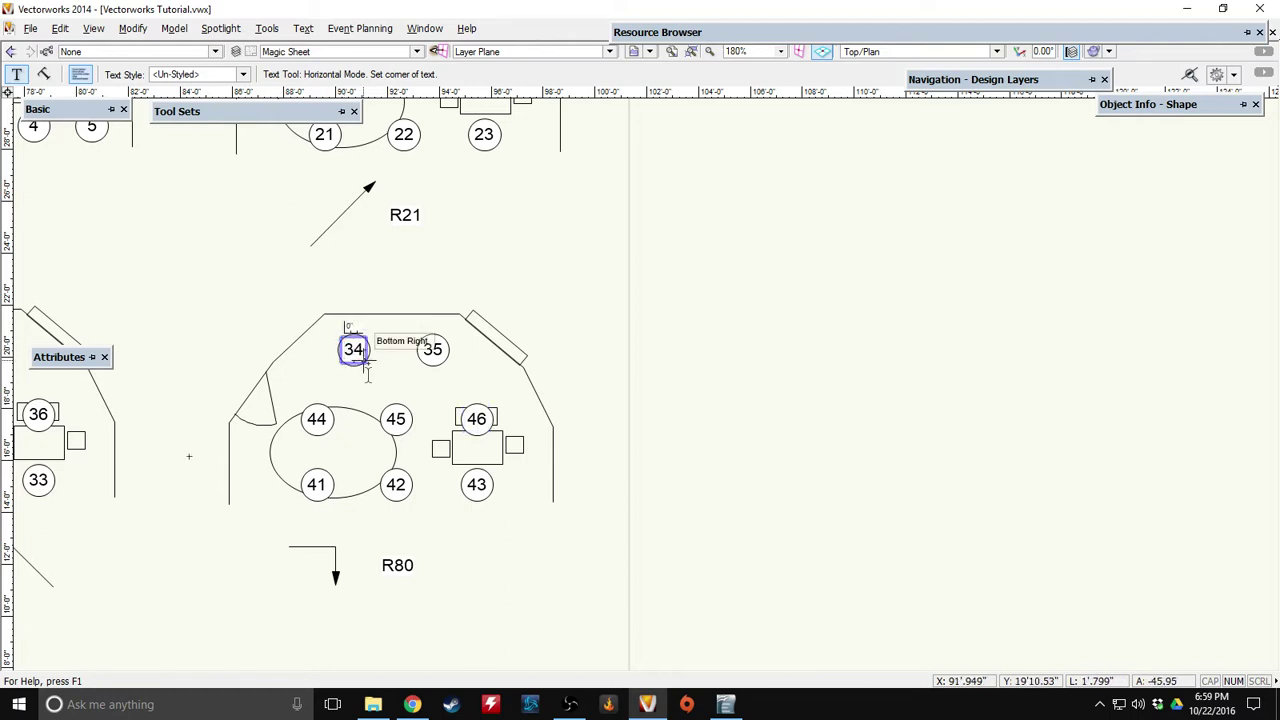
pyautogui.write('4')
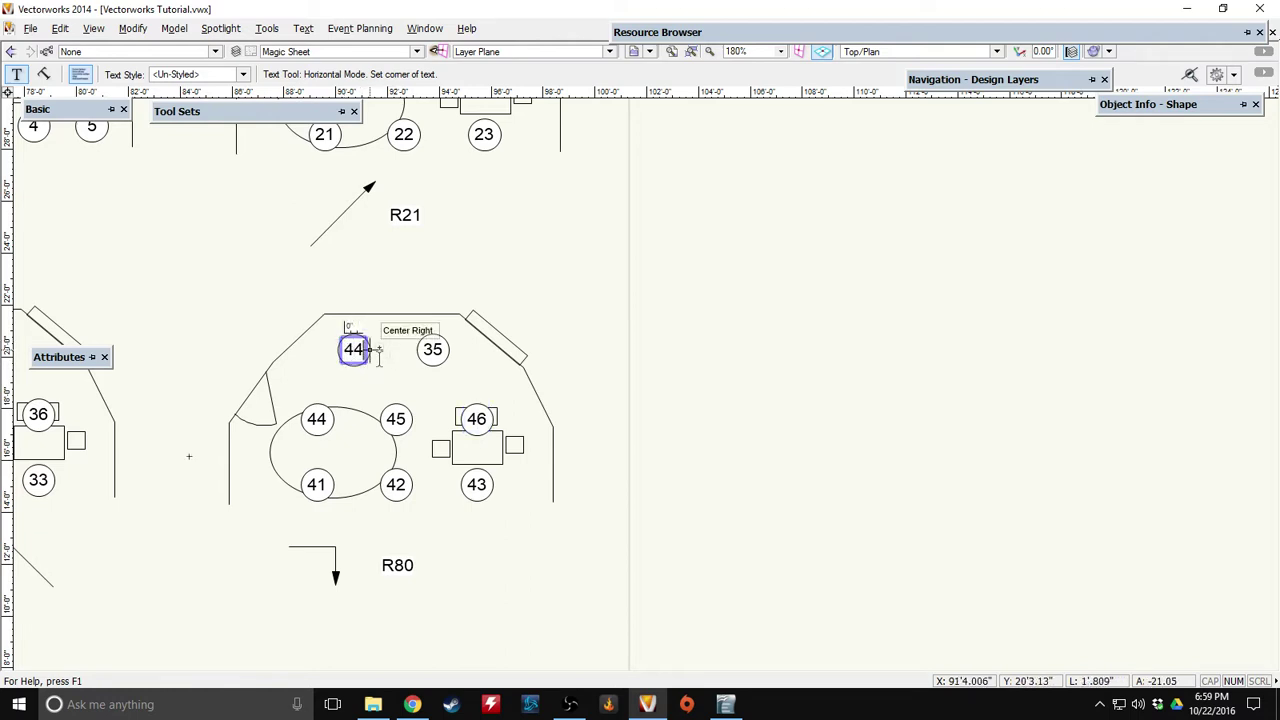
pyautogui.write('7')
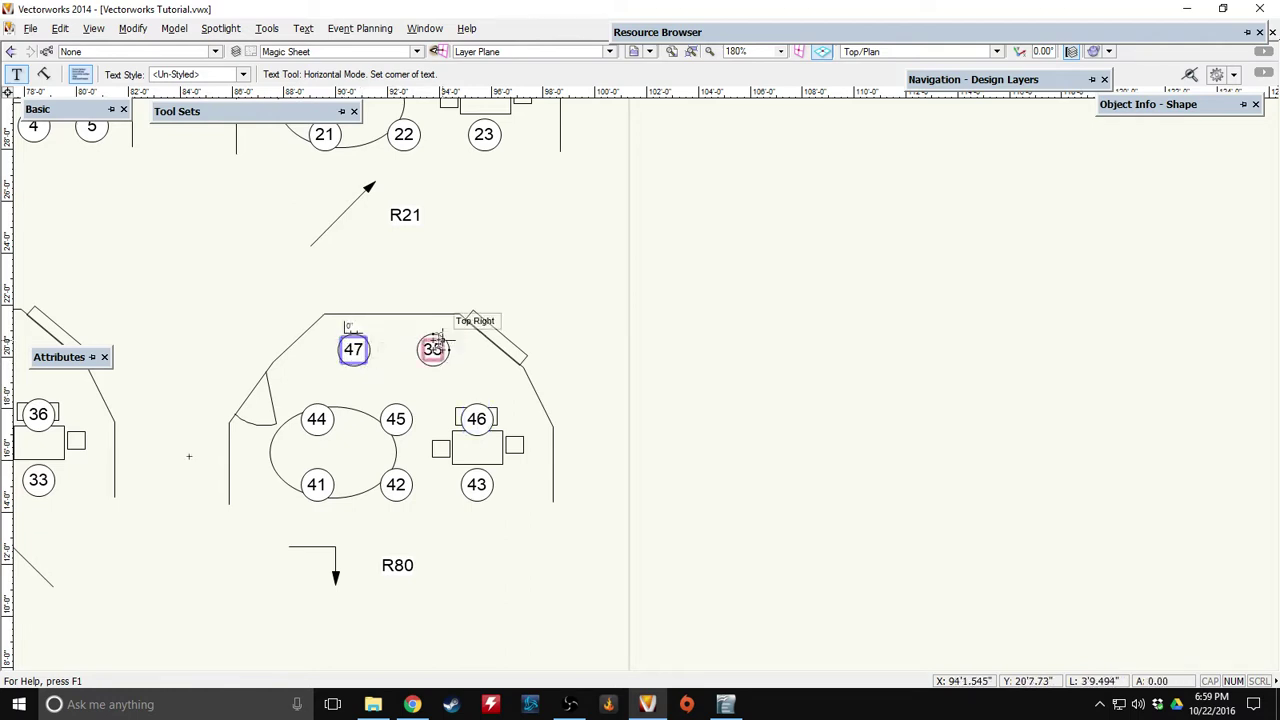
pyautogui.click(432, 349)
pyautogui.write('48')
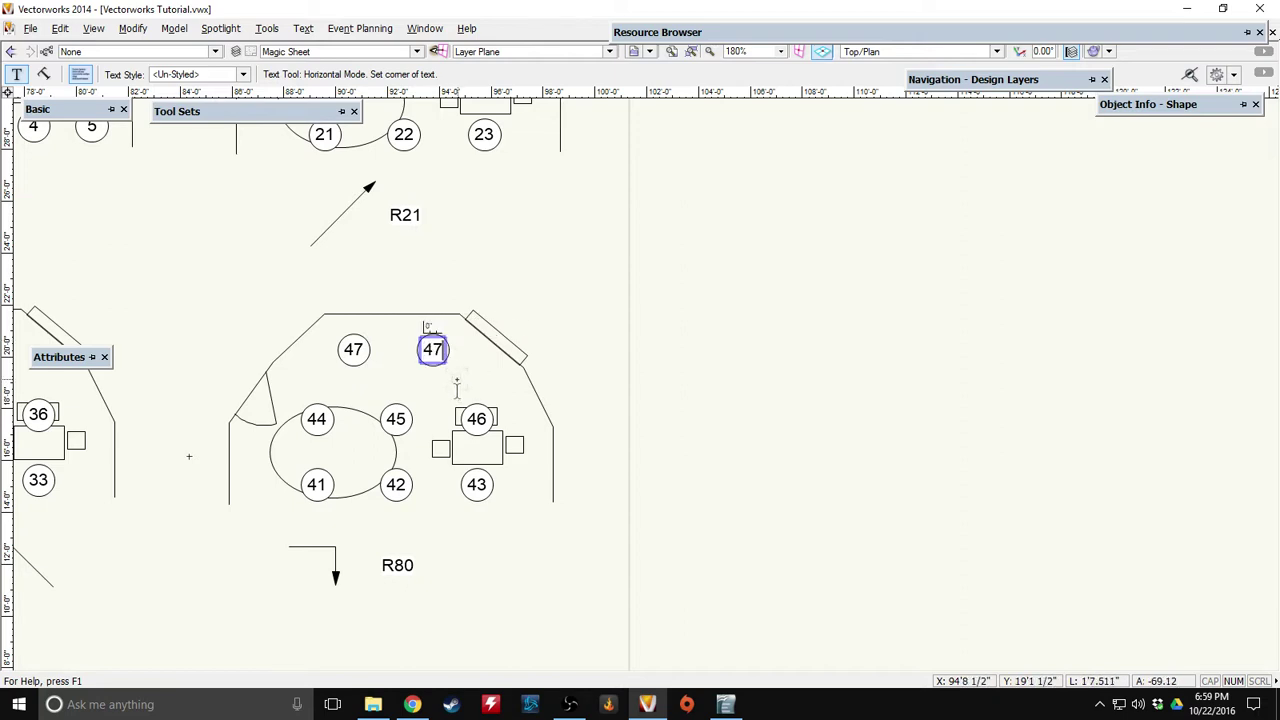
pyautogui.click(36, 126)
# Copy the whole R65 drawing with its circles, arrow and label, and place the copy in the empty space beneath it.
pyautogui.scroll(-3, 190, 284)
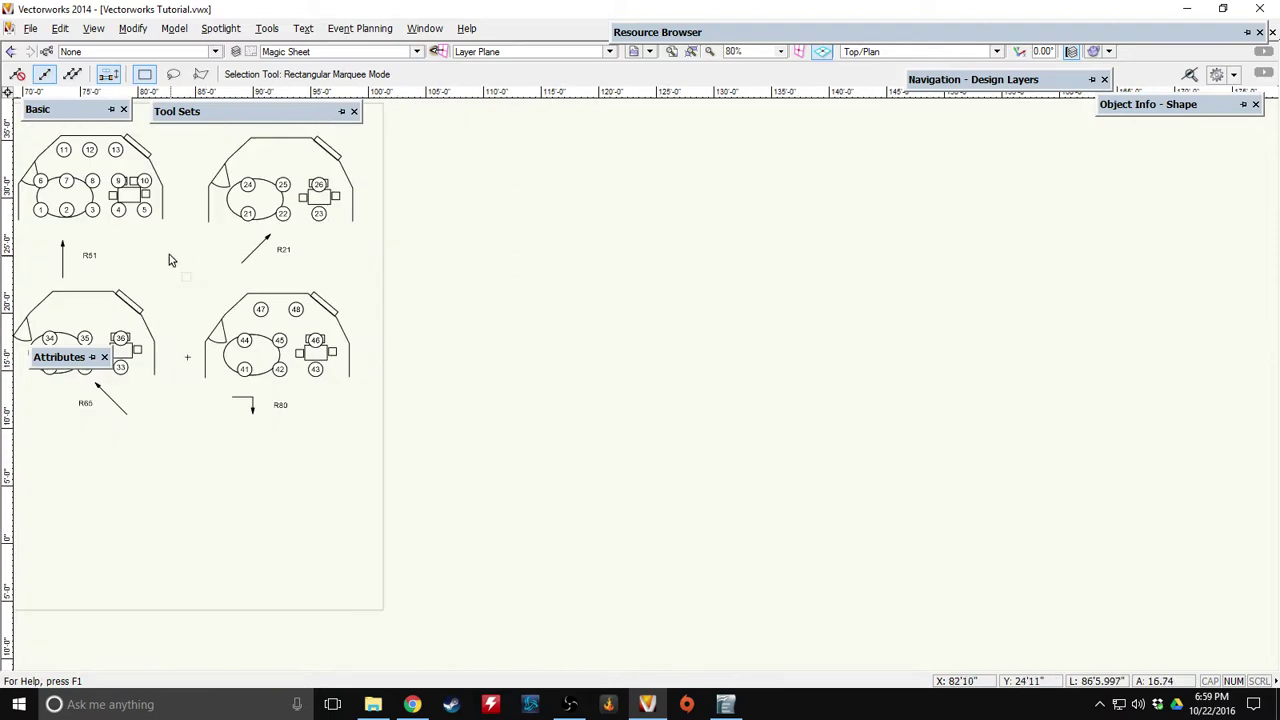
pyautogui.moveTo(169, 260); pyautogui.dragTo(392, 308, button='middle')
pyautogui.moveTo(243, 344); pyautogui.dragTo(268, 244, button='middle')
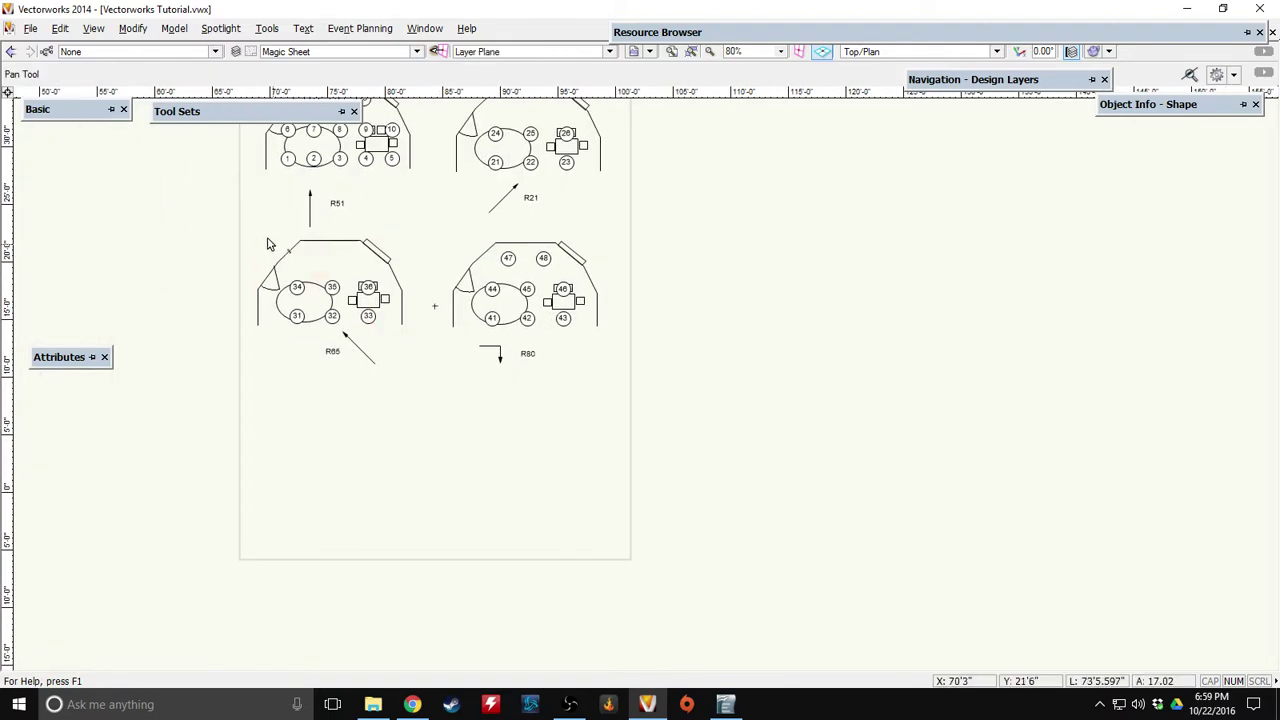
pyautogui.moveTo(247, 225); pyautogui.dragTo(496, 406)
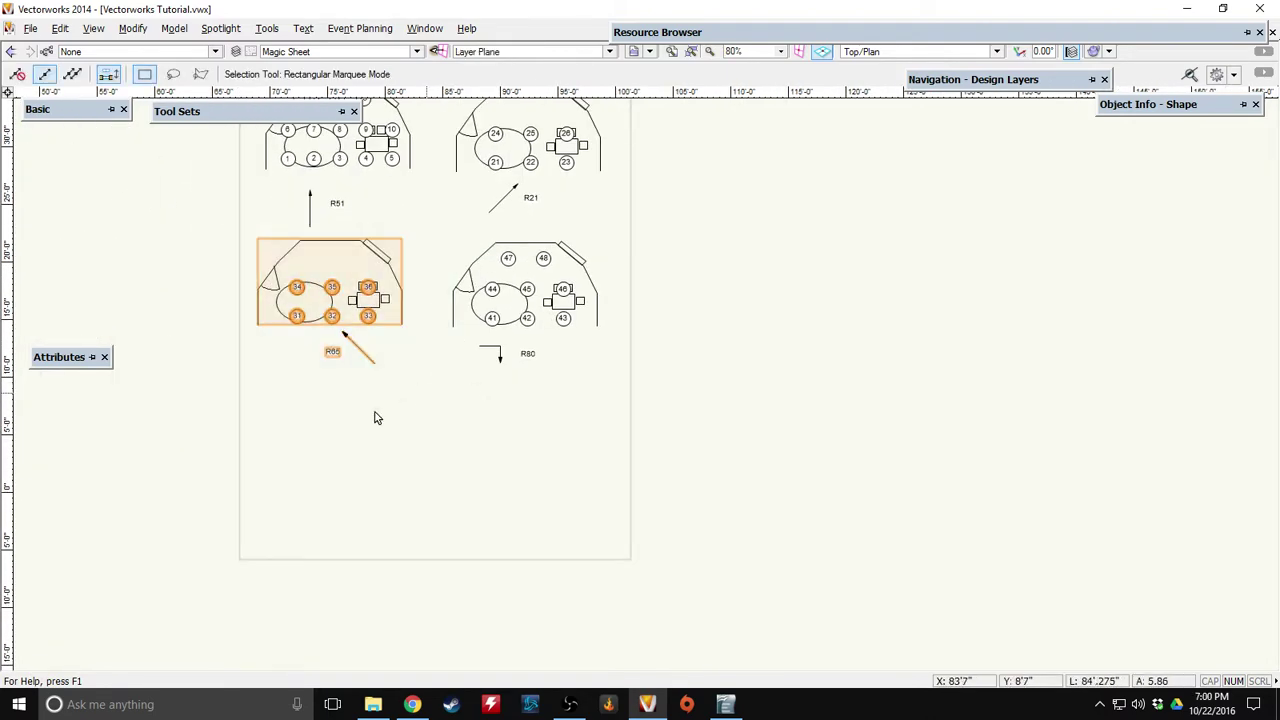
pyautogui.hotkey('ctrl', 'v')
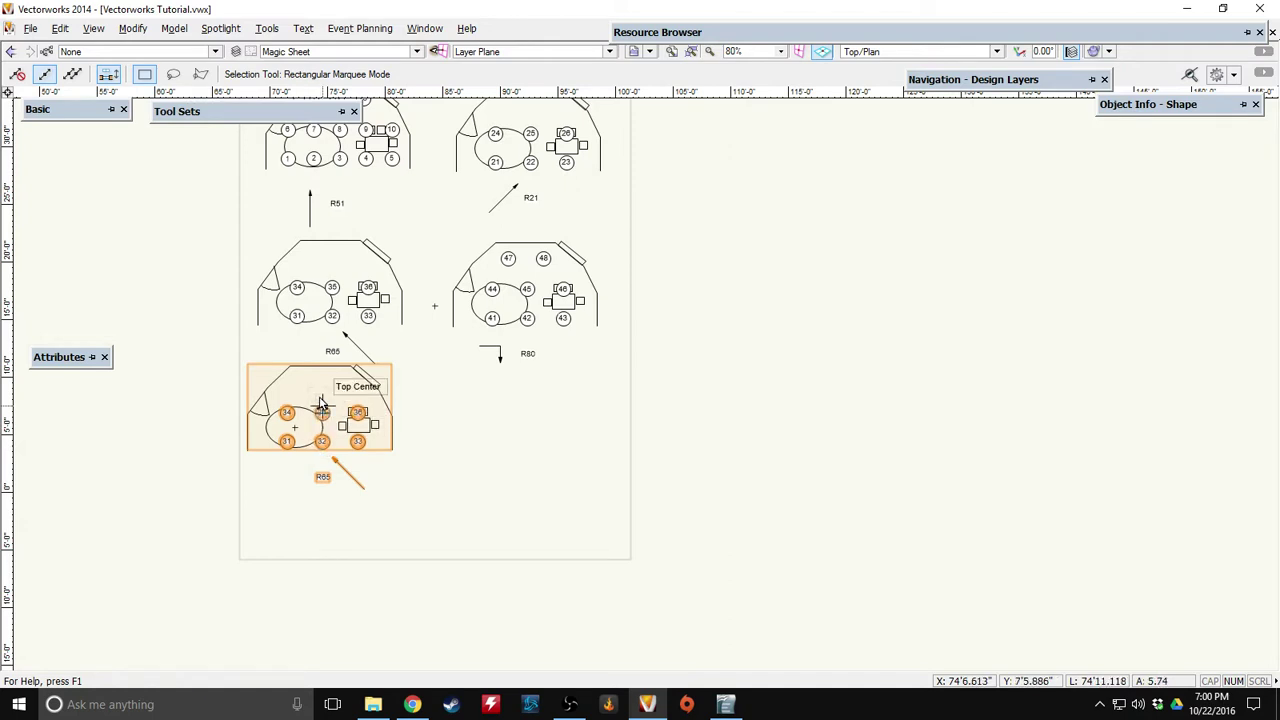
# Nudge the copied drawing right and slightly down until it lines up under the original R65 drawing.
pyautogui.hotkey('shift', 'Right')
pyautogui.hotkey('shift', 'Right')
pyautogui.hotkey('shift', 'Down')
pyautogui.hotkey('shift', 'Down')
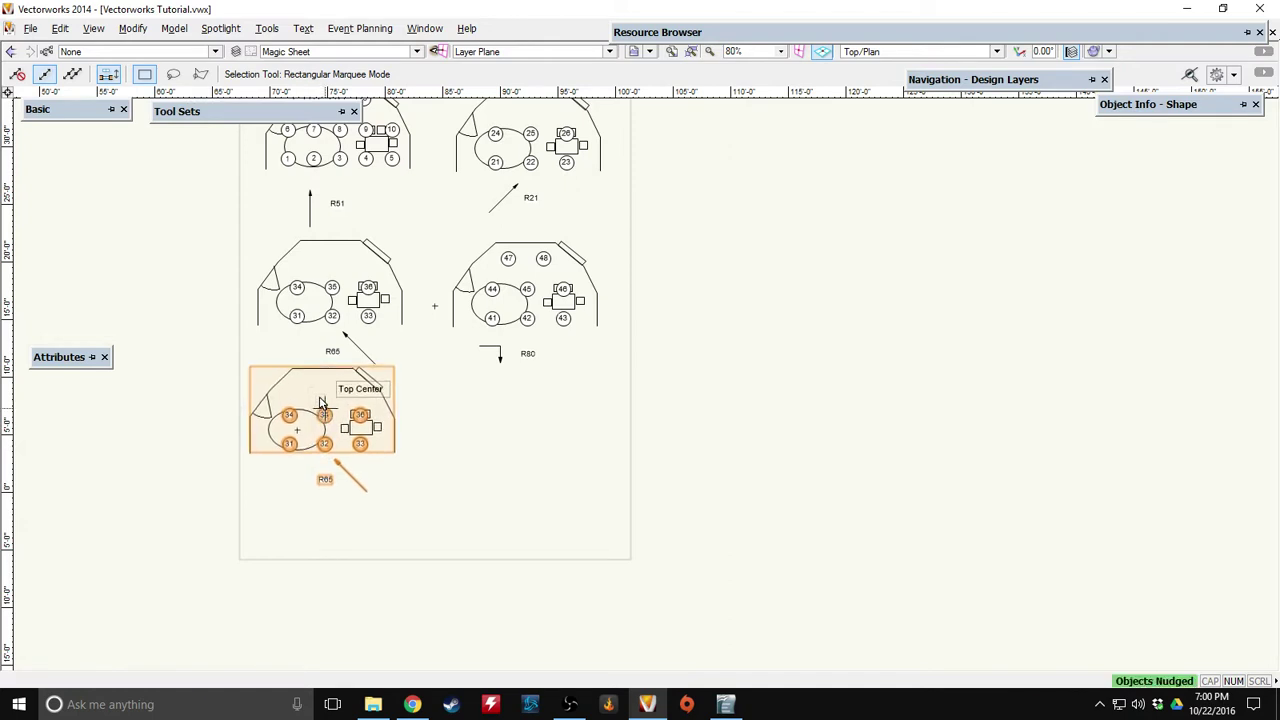
pyautogui.press('Right')
pyautogui.press('Right')
pyautogui.press('Right')
pyautogui.press('Right')
pyautogui.press('Right')
pyautogui.press('Right')
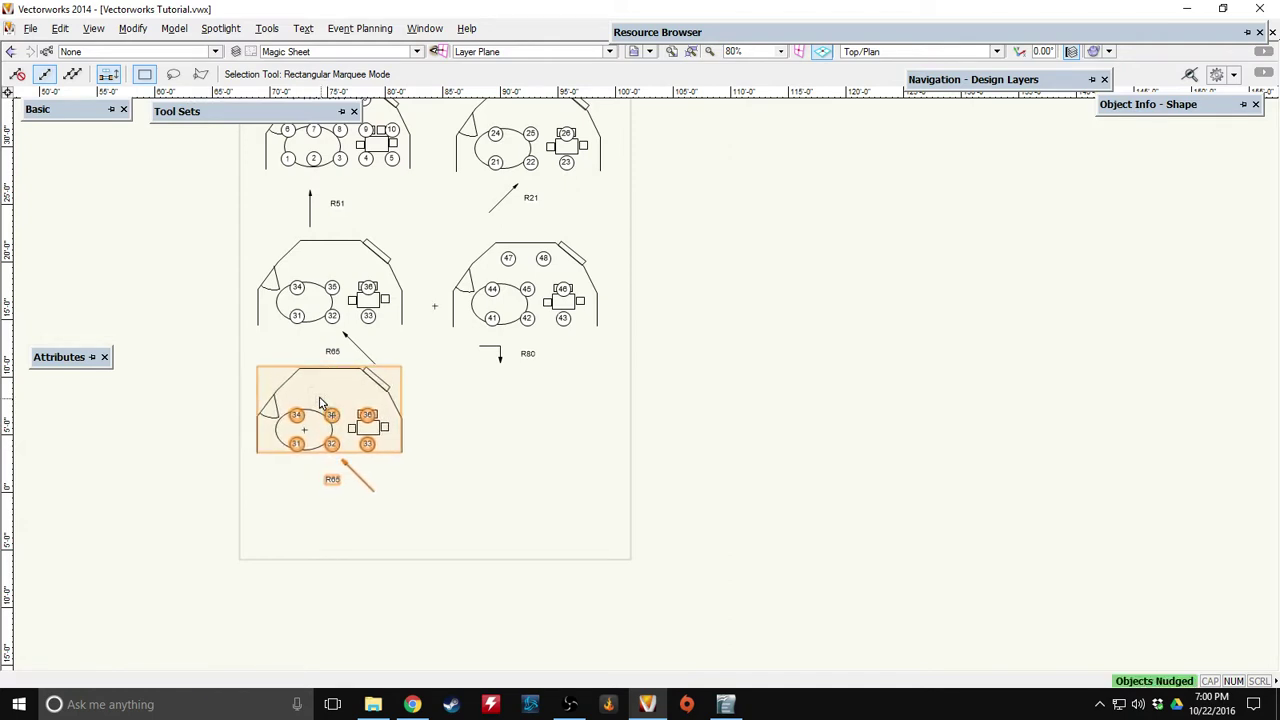
pyautogui.click(420, 434)
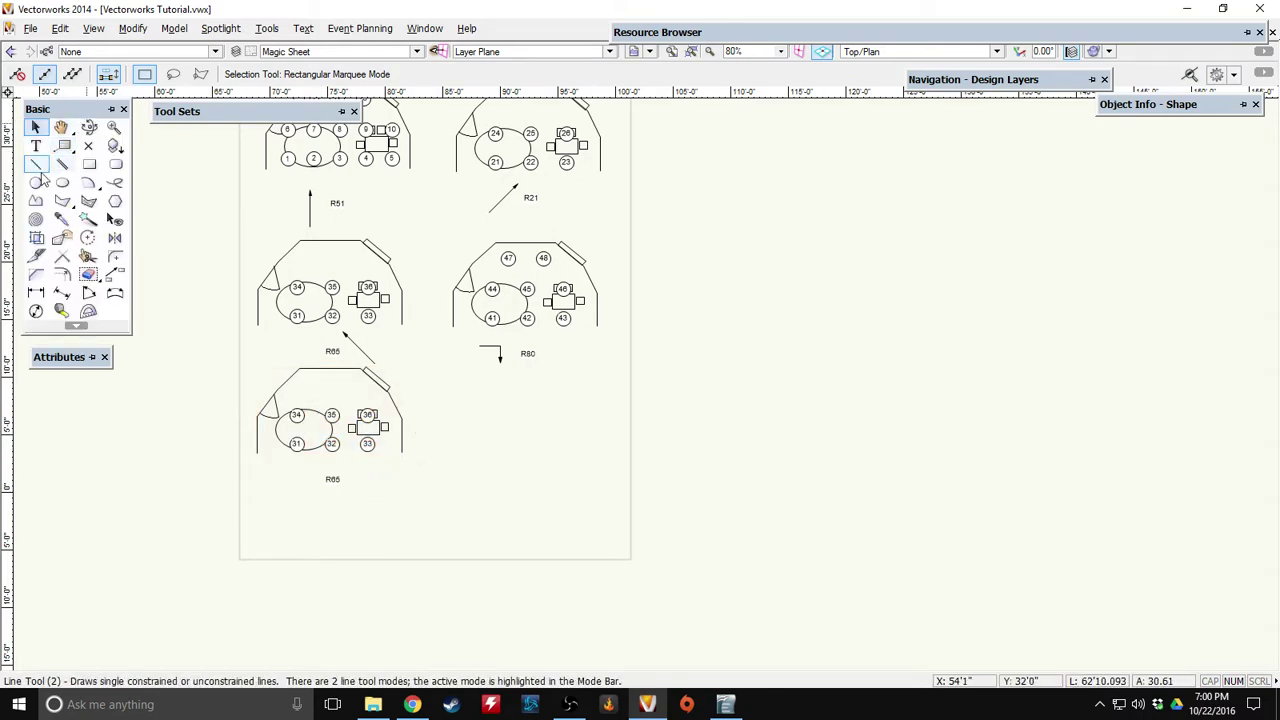
# Replace the copy's diagonal arrow with a vertical line below circle 33 that has an arrowhead at its lower end.
pyautogui.click(38, 166)
pyautogui.scroll(2, 330, 441)
pyautogui.click(318, 390)
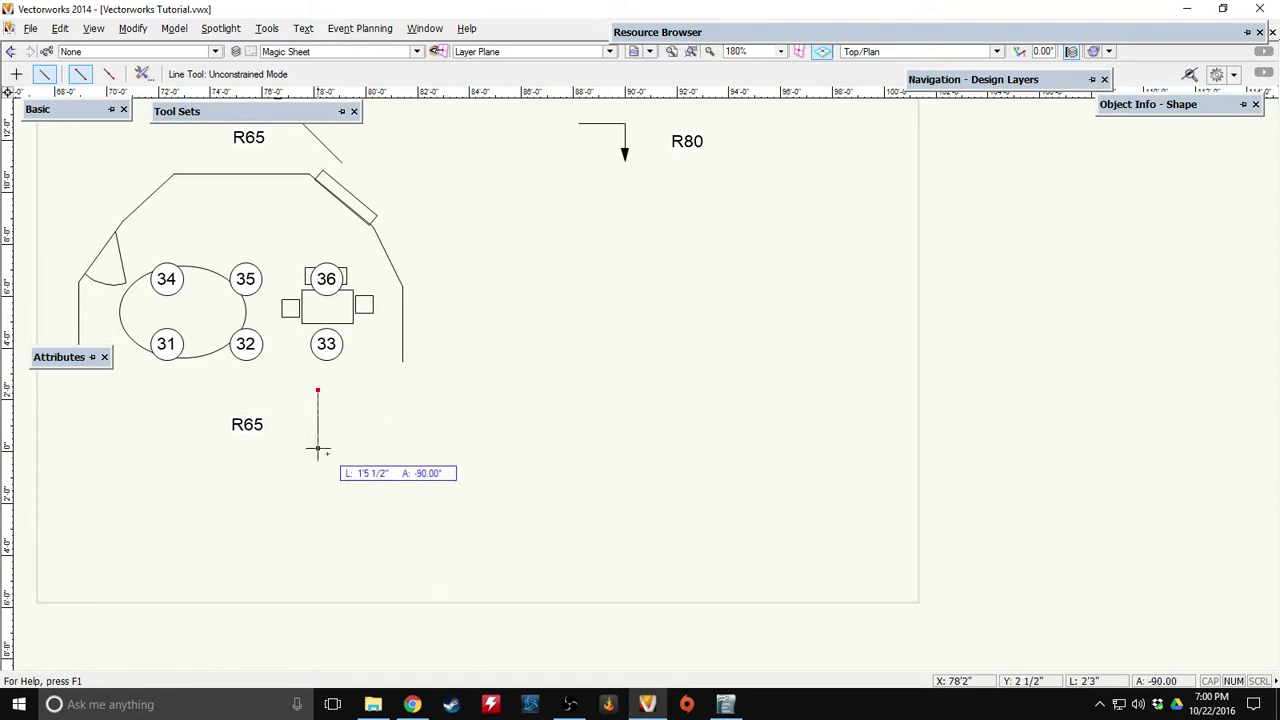
pyautogui.click(320, 465)
pyautogui.moveTo(68, 366)
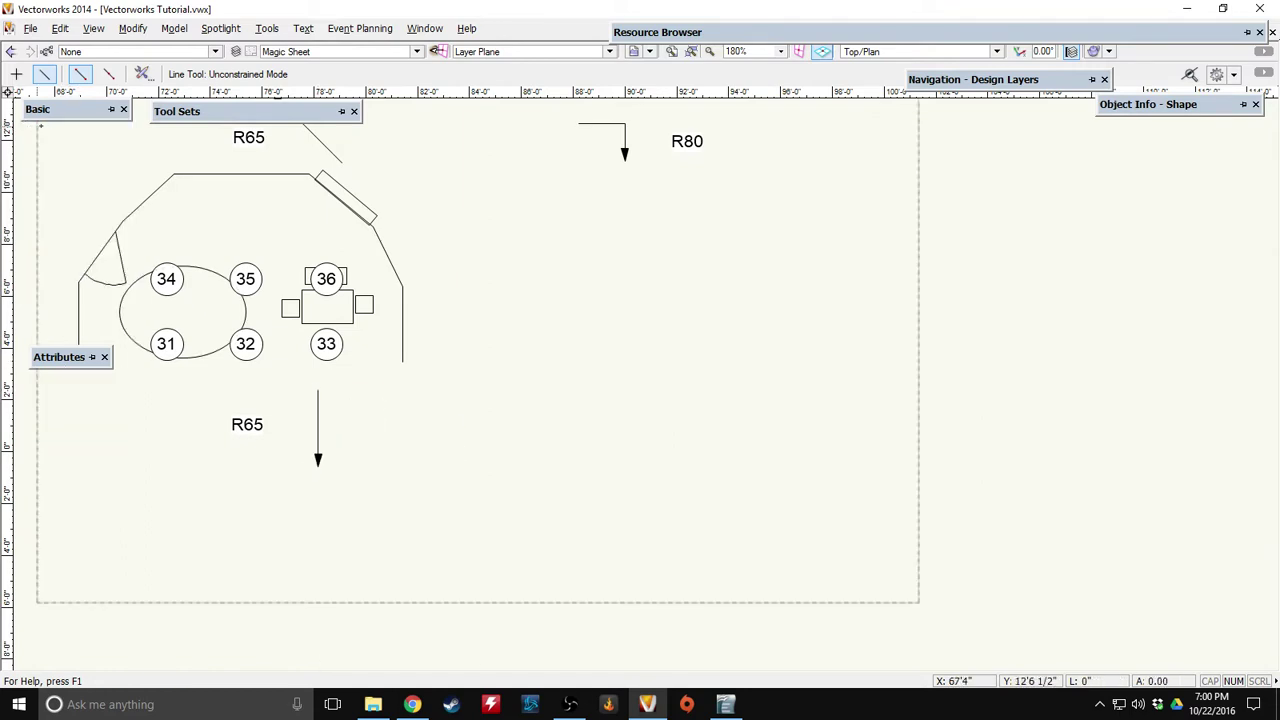
# Change the color label of the copied drawing with the downward arrow to R14.
pyautogui.moveTo(40, 110)
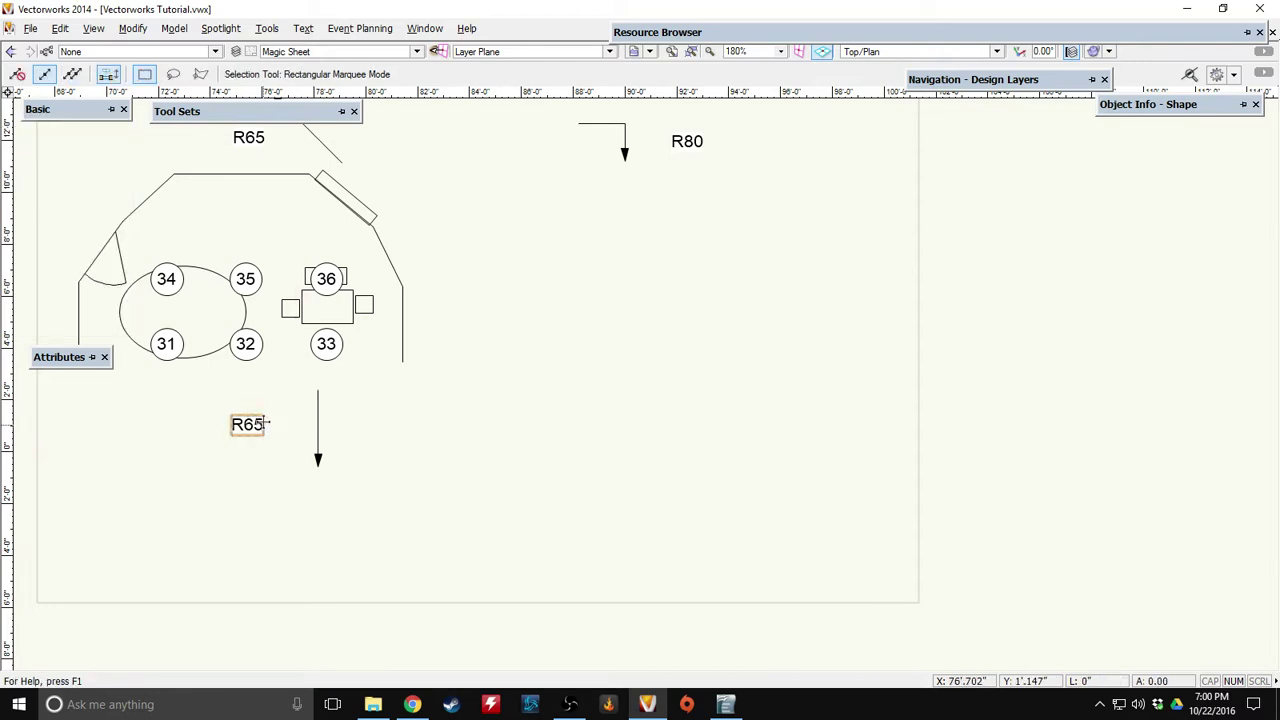
pyautogui.press('1')
pyautogui.press('BackSpace')
pyautogui.press('BackSpace')
pyautogui.write('14')
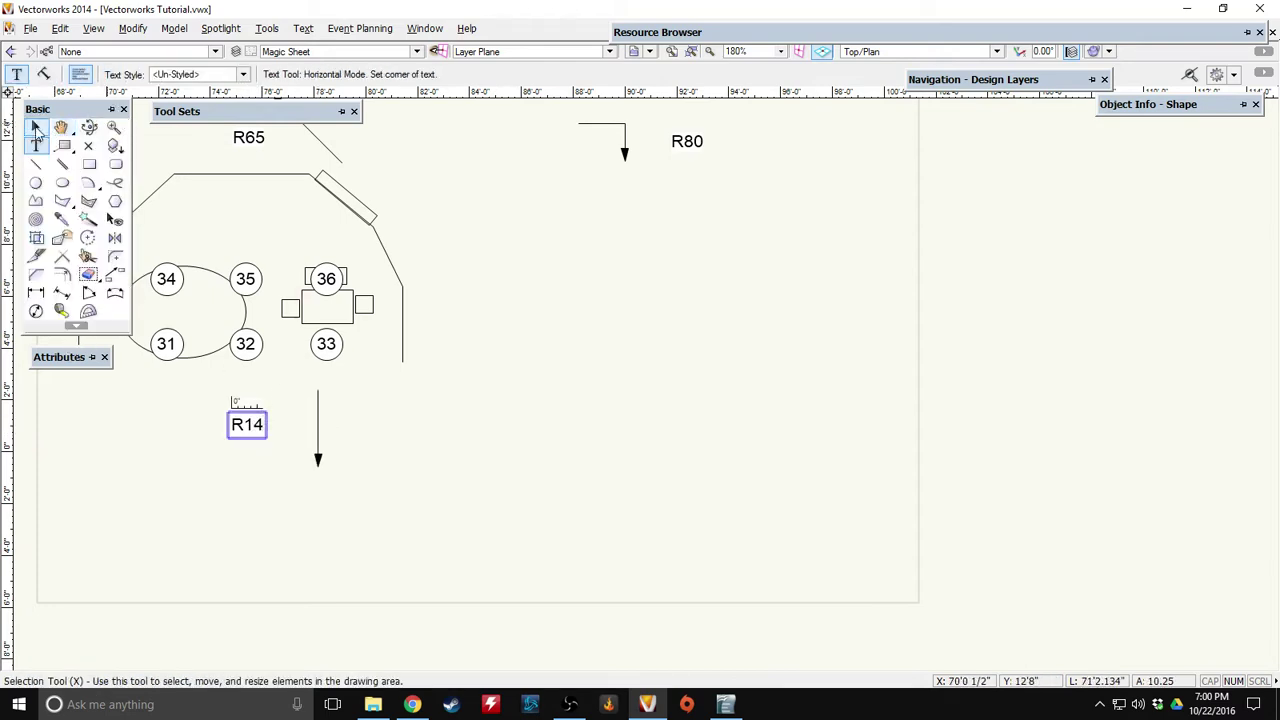
pyautogui.click(37, 125)
pyautogui.click(597, 366)
pyautogui.click(122, 330)
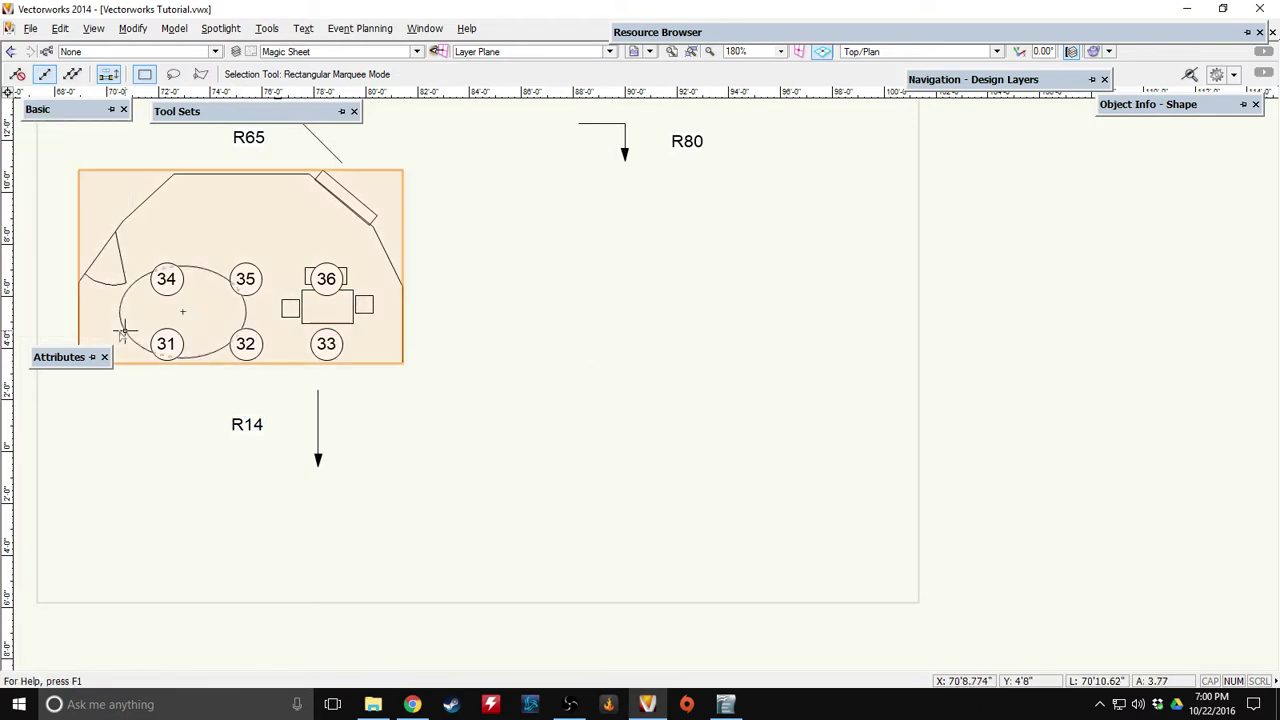
pyautogui.moveTo(119, 312); pyautogui.dragTo(341, 363)
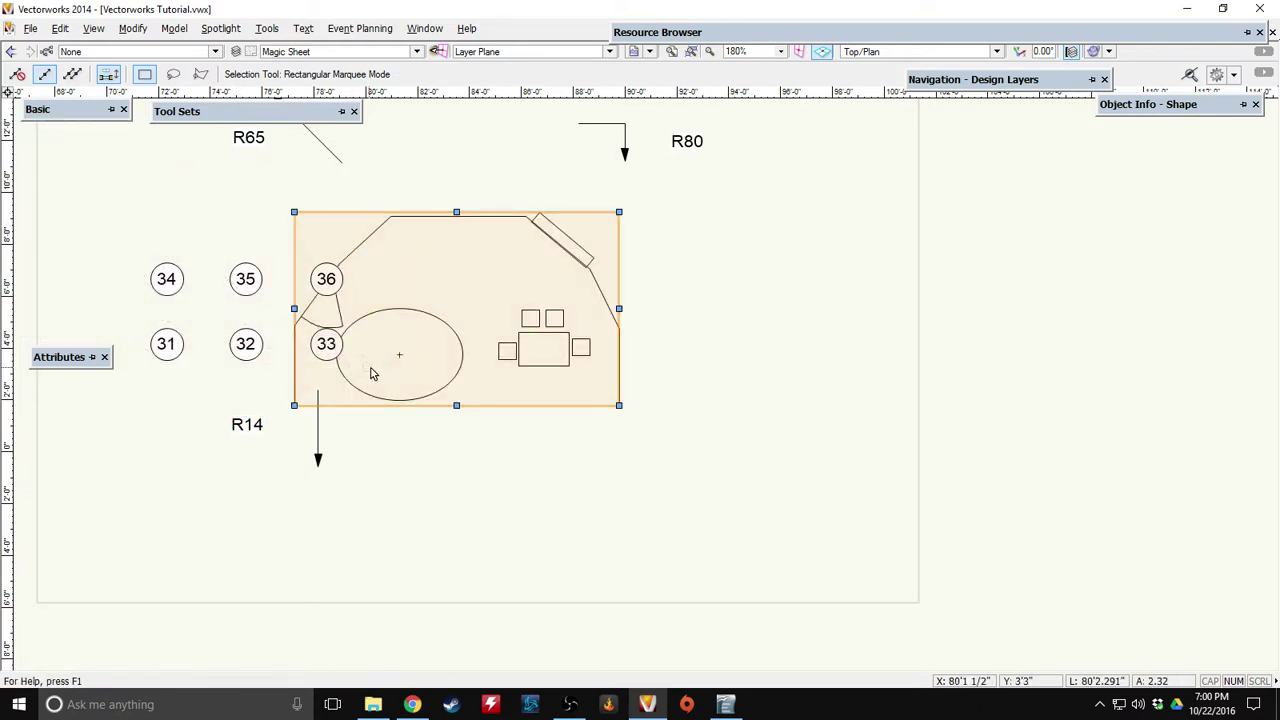
pyautogui.hotkey('ctrl', 'z')
# Delete the front row of circles in the R14 drawing and renumber the remaining three as 51, 52 and 53 from left to right.
pyautogui.moveTo(430, 312); pyautogui.dragTo(128, 380)
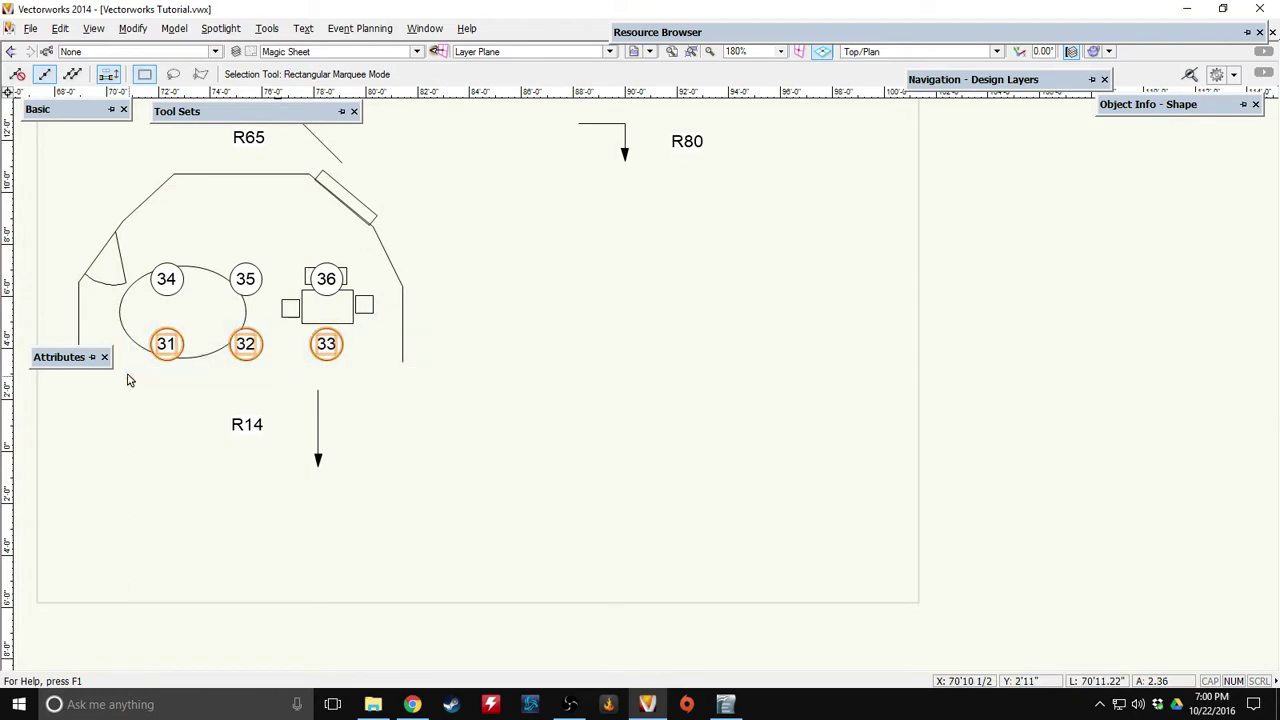
pyautogui.press('Delete')
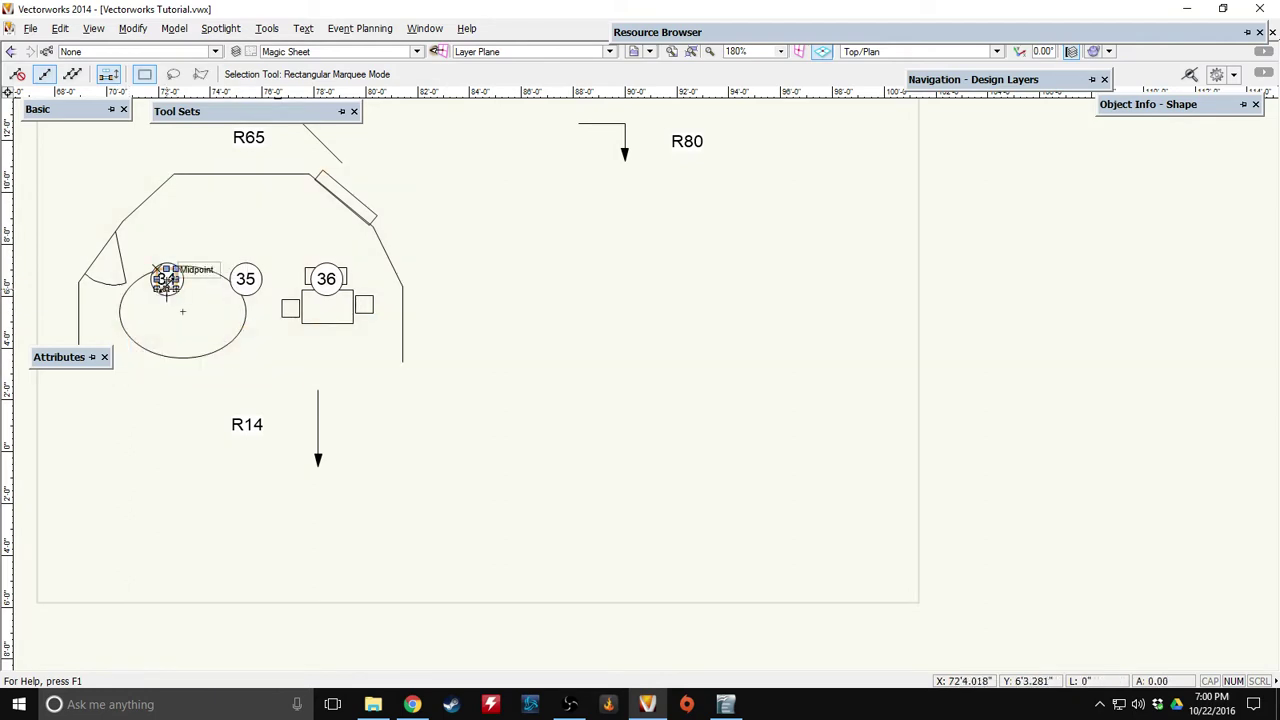
pyautogui.press('1')
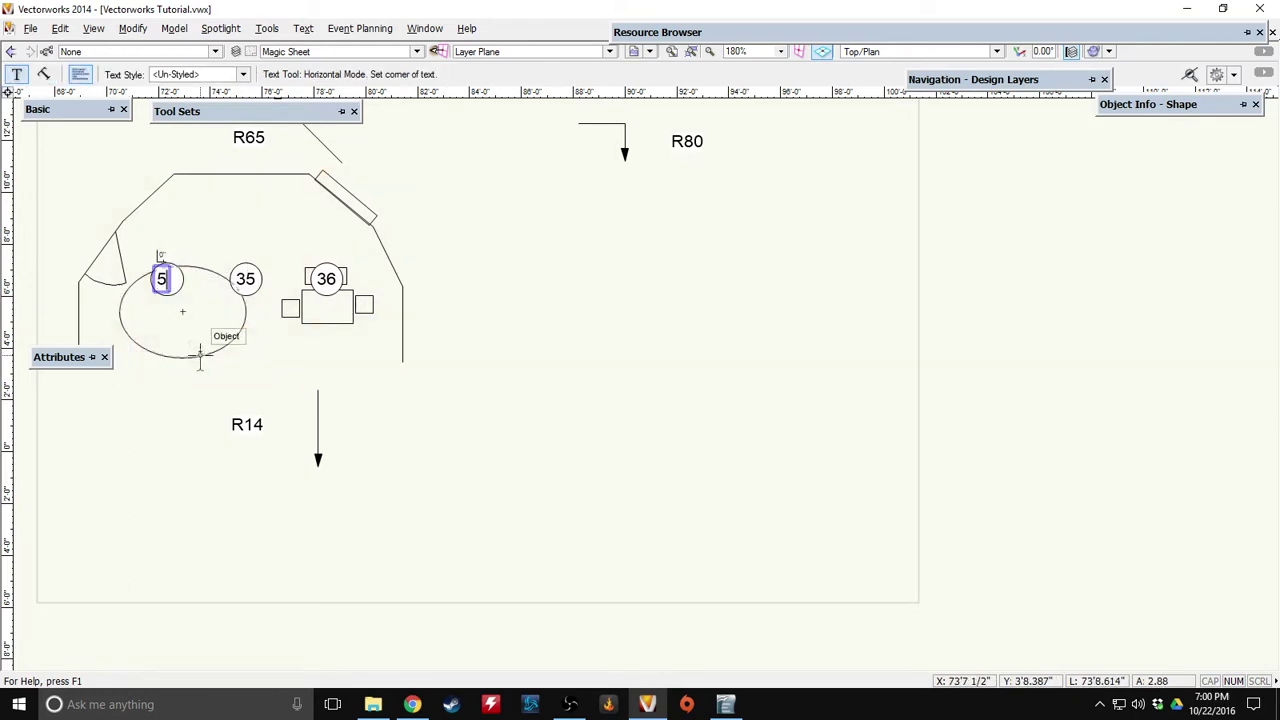
pyautogui.write('1')
pyautogui.click(245, 279)
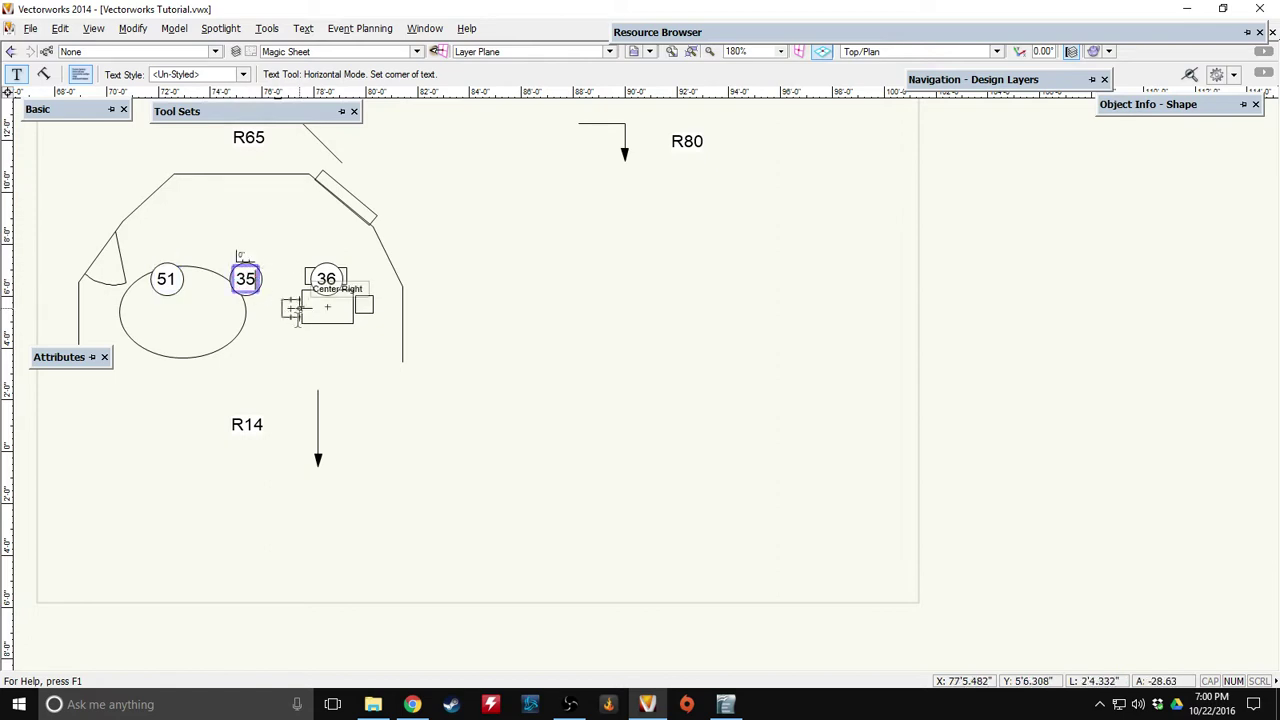
pyautogui.press('BackSpace')
pyautogui.press('BackSpace')
pyautogui.write('52')
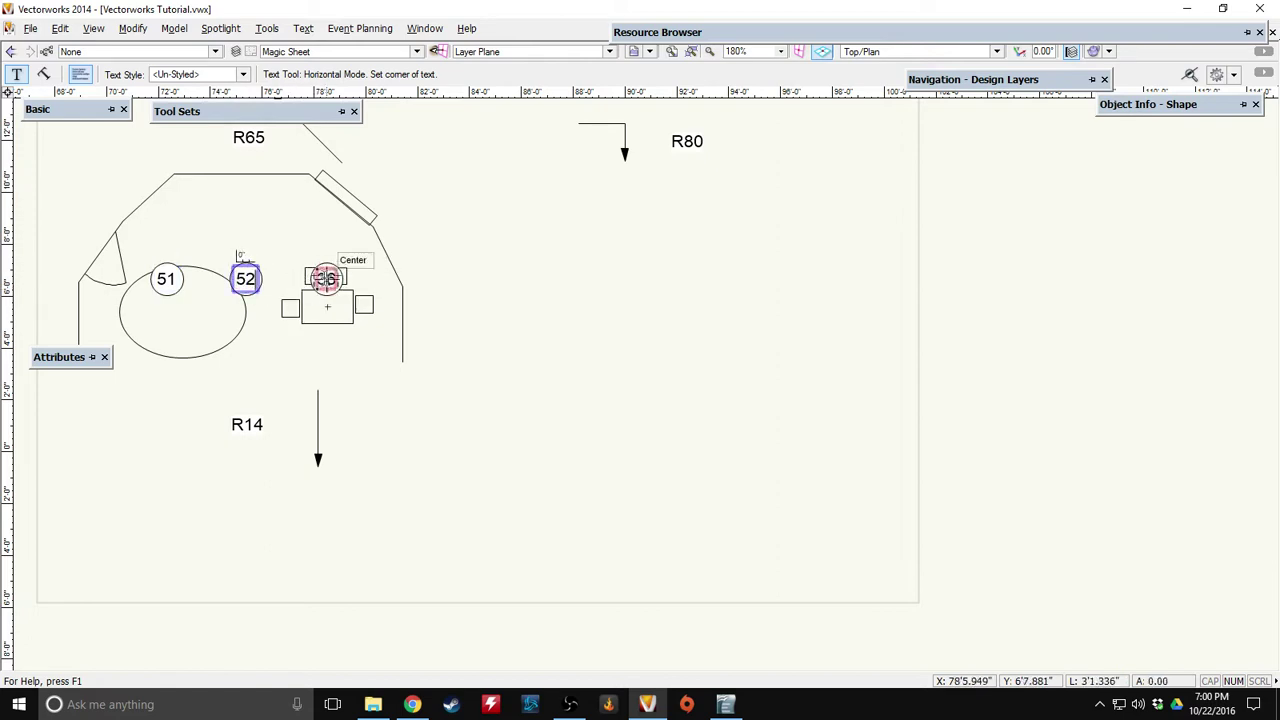
pyautogui.click(326, 279)
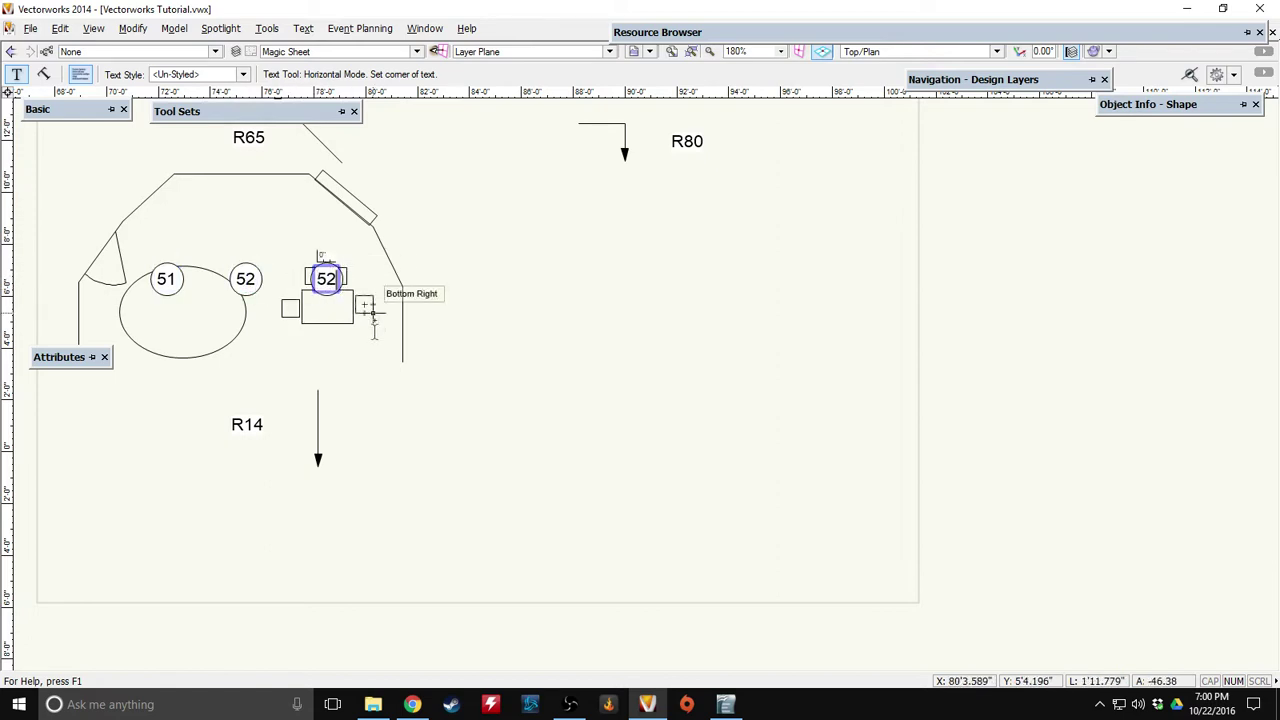
pyautogui.write('53')
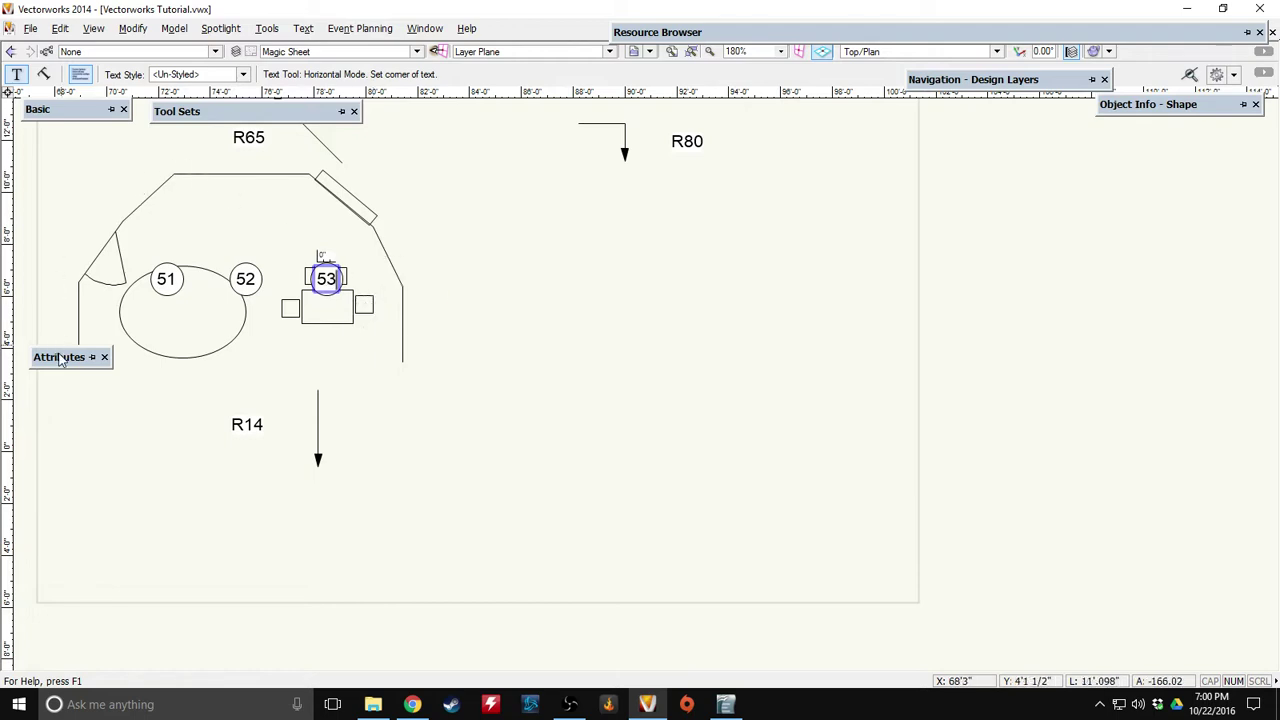
pyautogui.moveTo(42, 93)
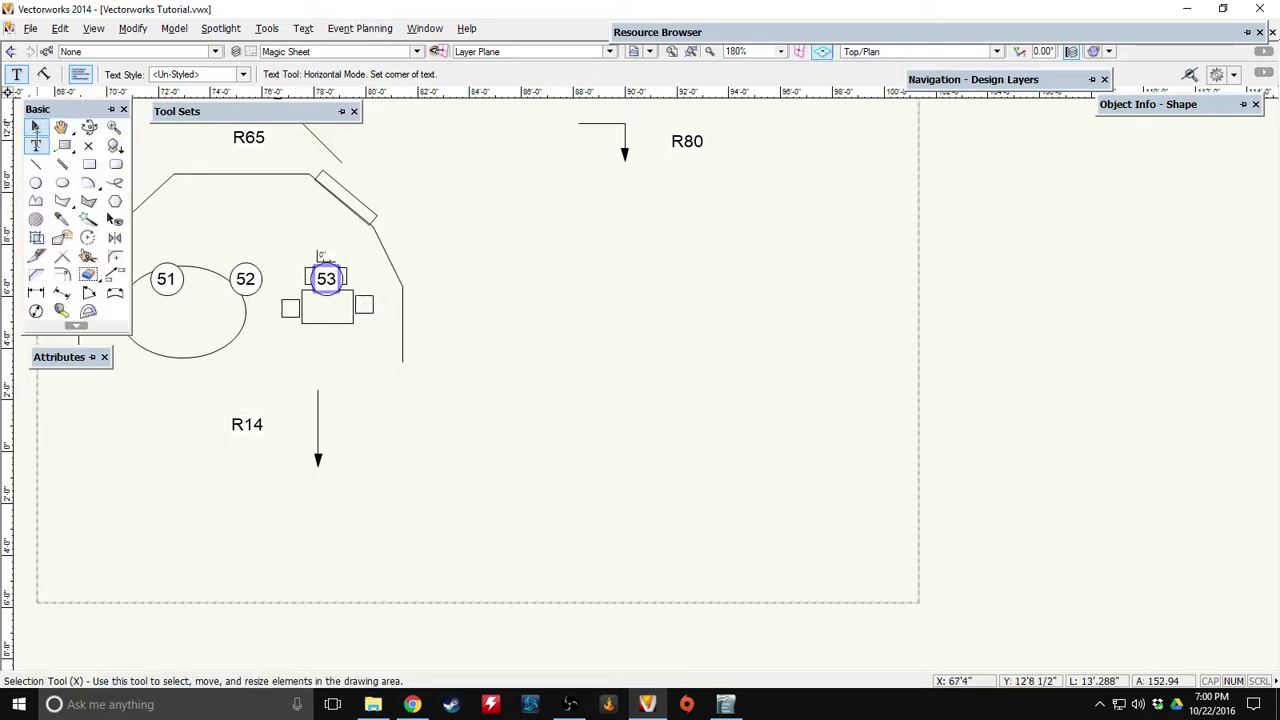
pyautogui.click(35, 127)
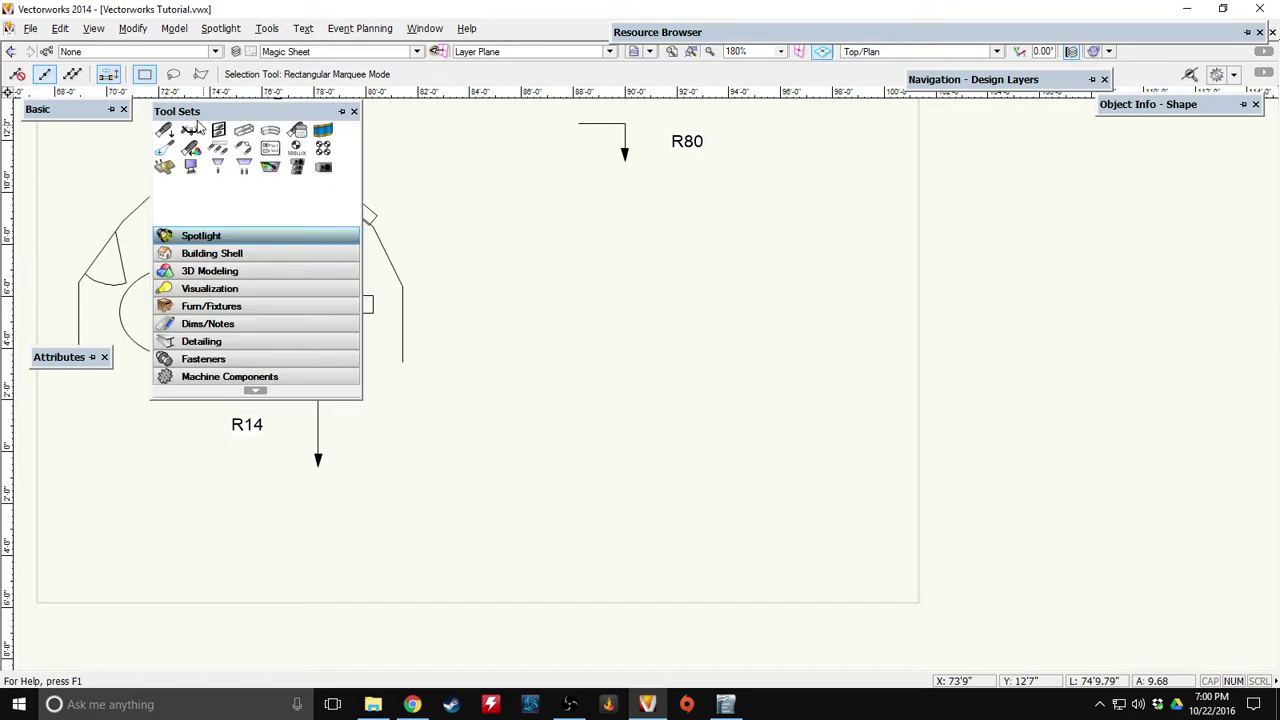
# Add a two-line text block below the R80 drawing reading "Praticals" and "Table Lamp: Ch 61".
pyautogui.moveTo(40, 112)
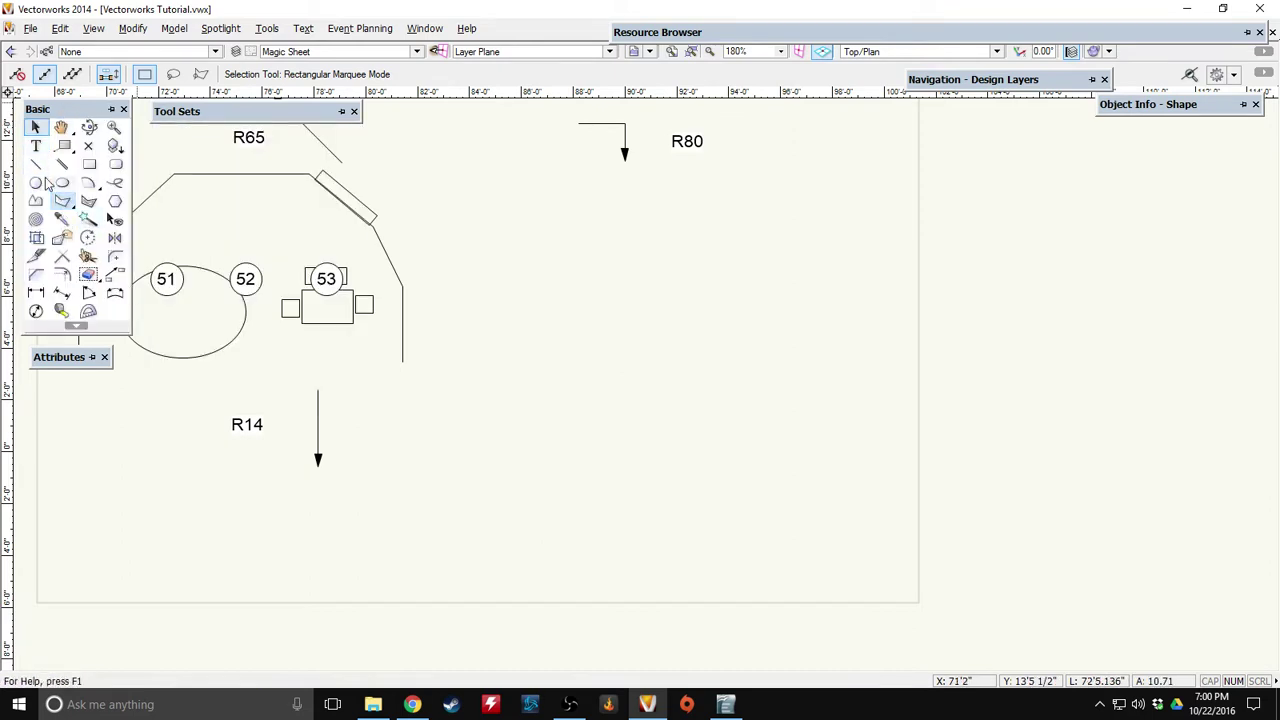
pyautogui.click(35, 147)
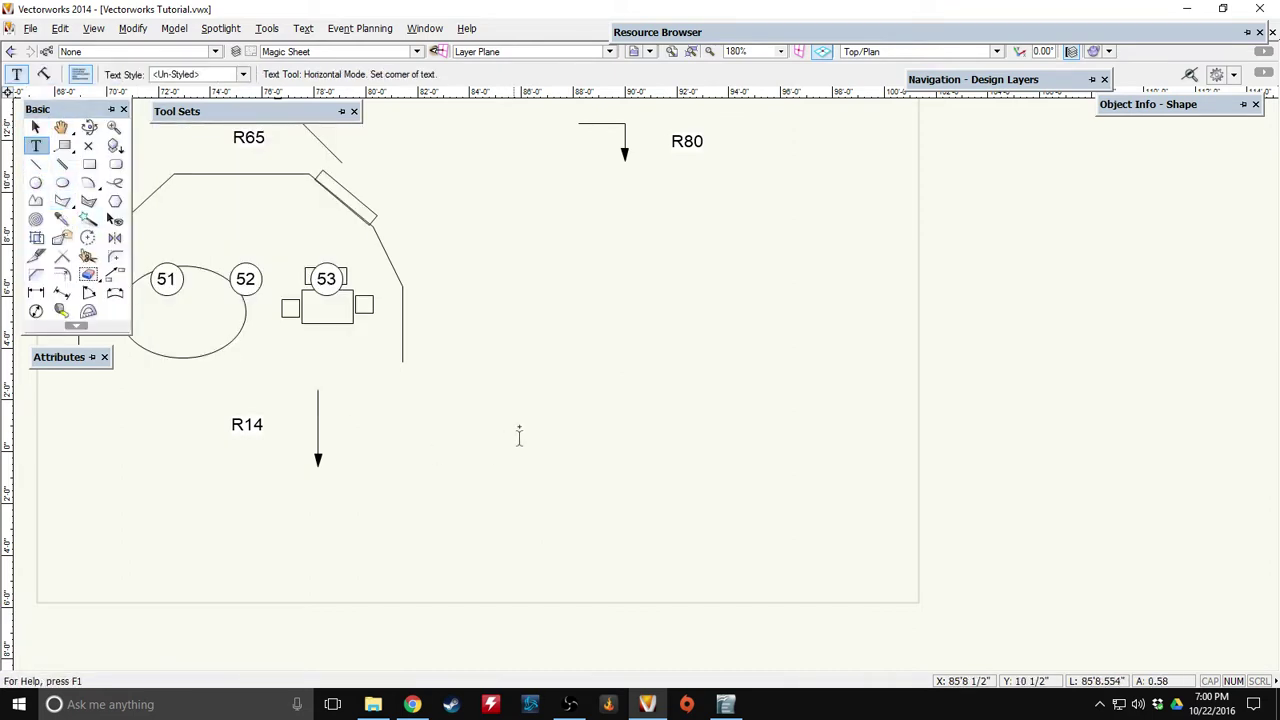
pyautogui.moveTo(517, 434); pyautogui.dragTo(377, 429, button='middle')
pyautogui.moveTo(414, 343); pyautogui.dragTo(426, 400, button='middle')
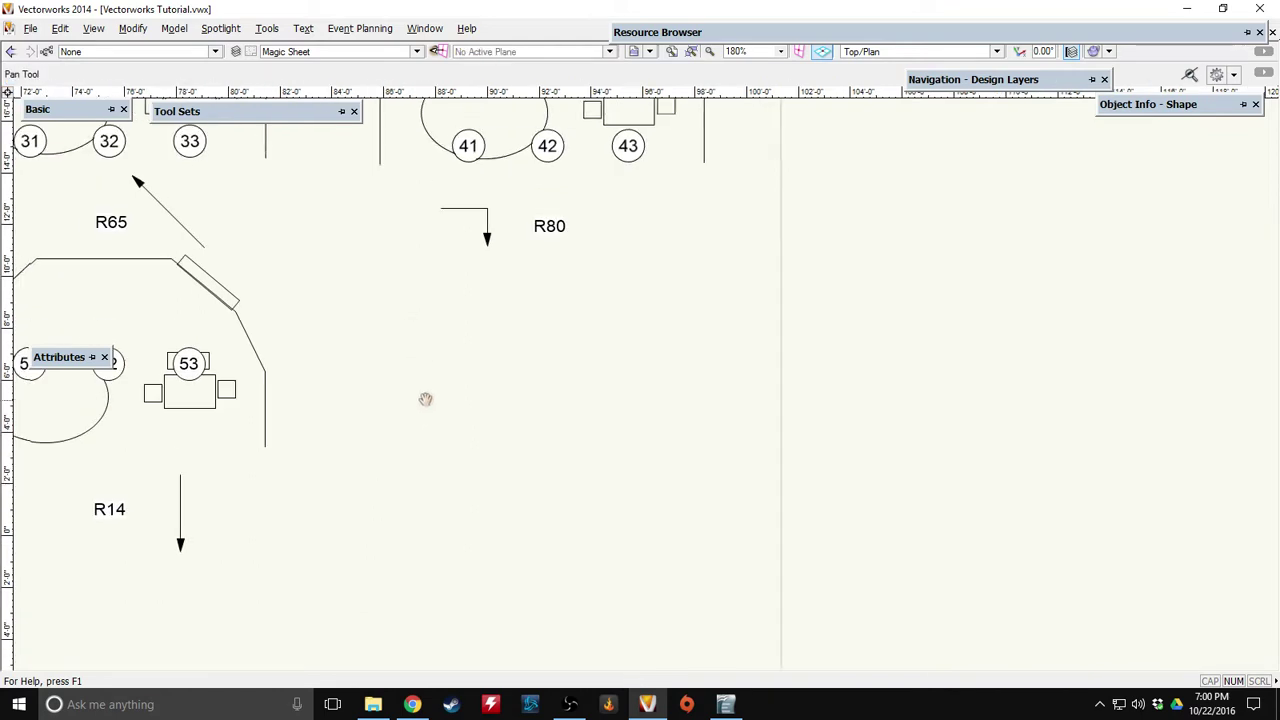
pyautogui.click(417, 287)
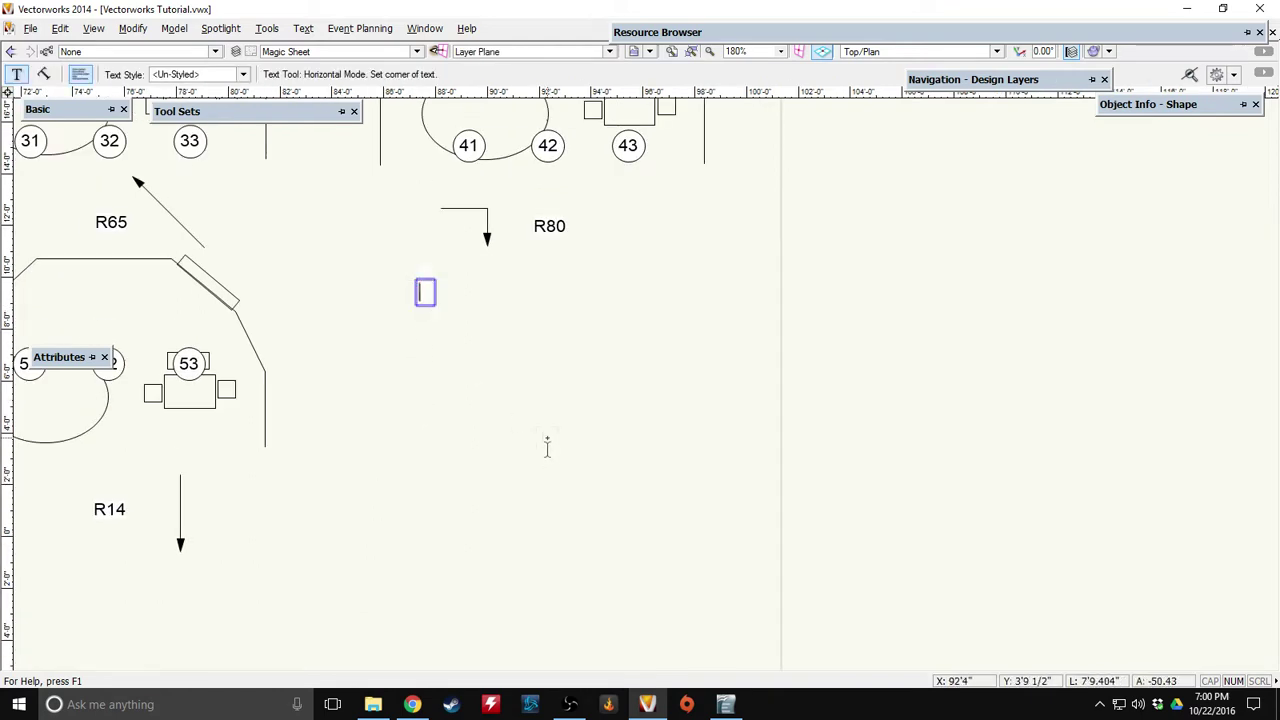
pyautogui.write('Praticals')
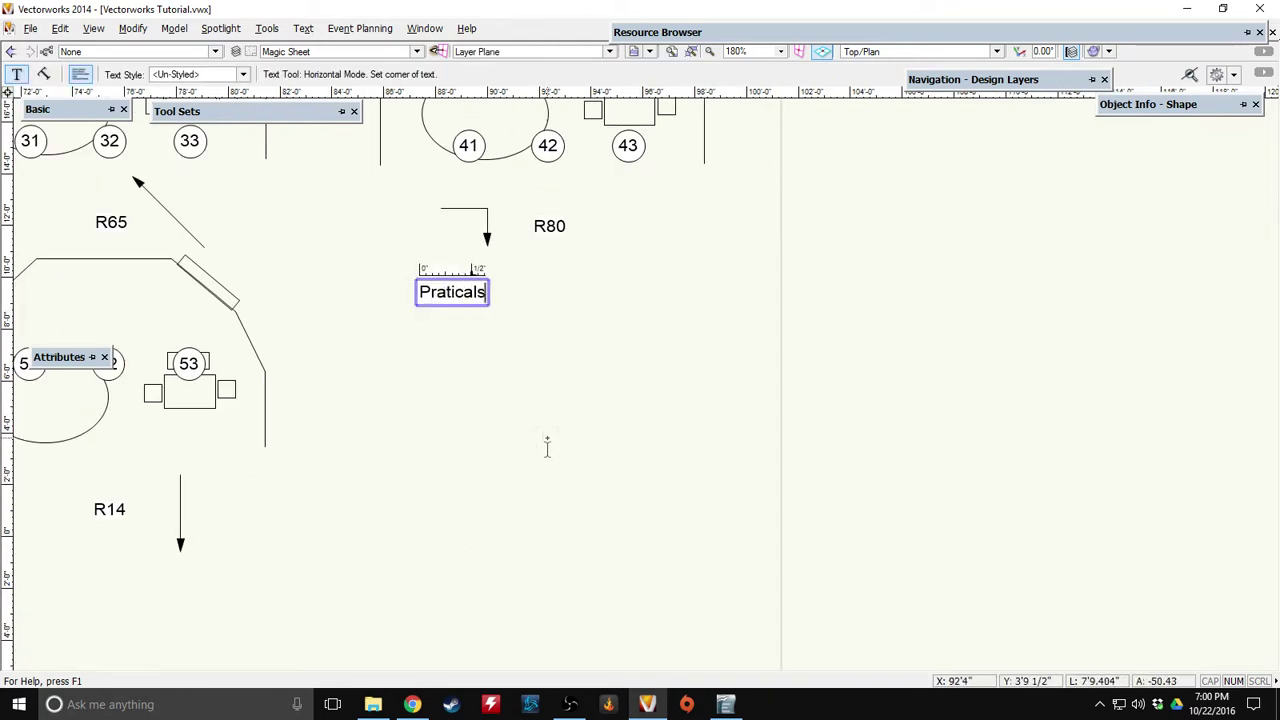
pyautogui.press('Return')
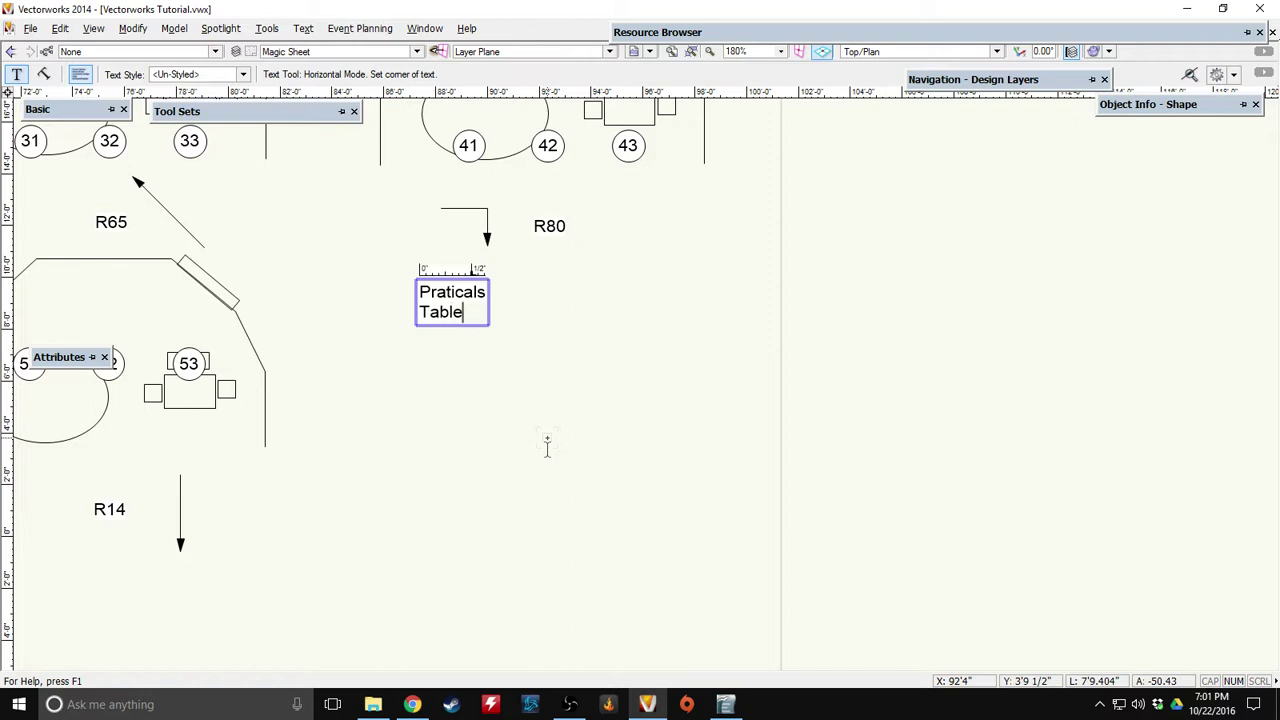
pyautogui.write('Table Lamp: C')
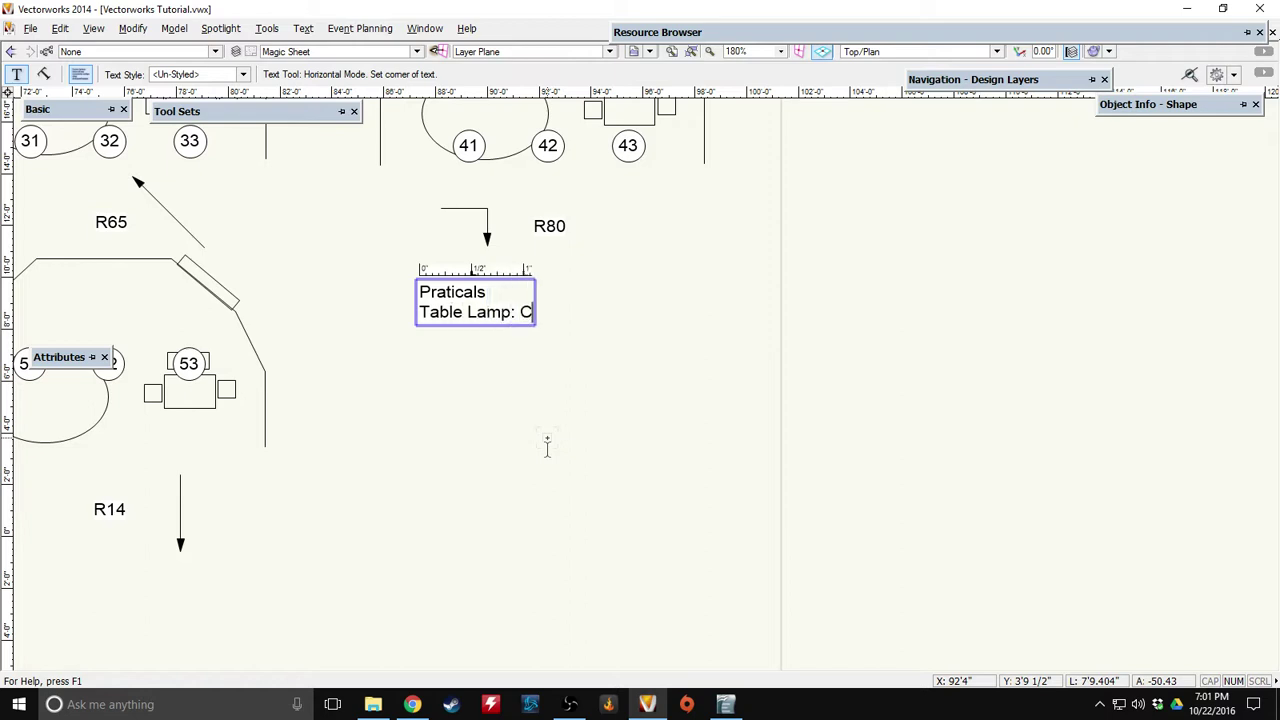
pyautogui.write('h 61')
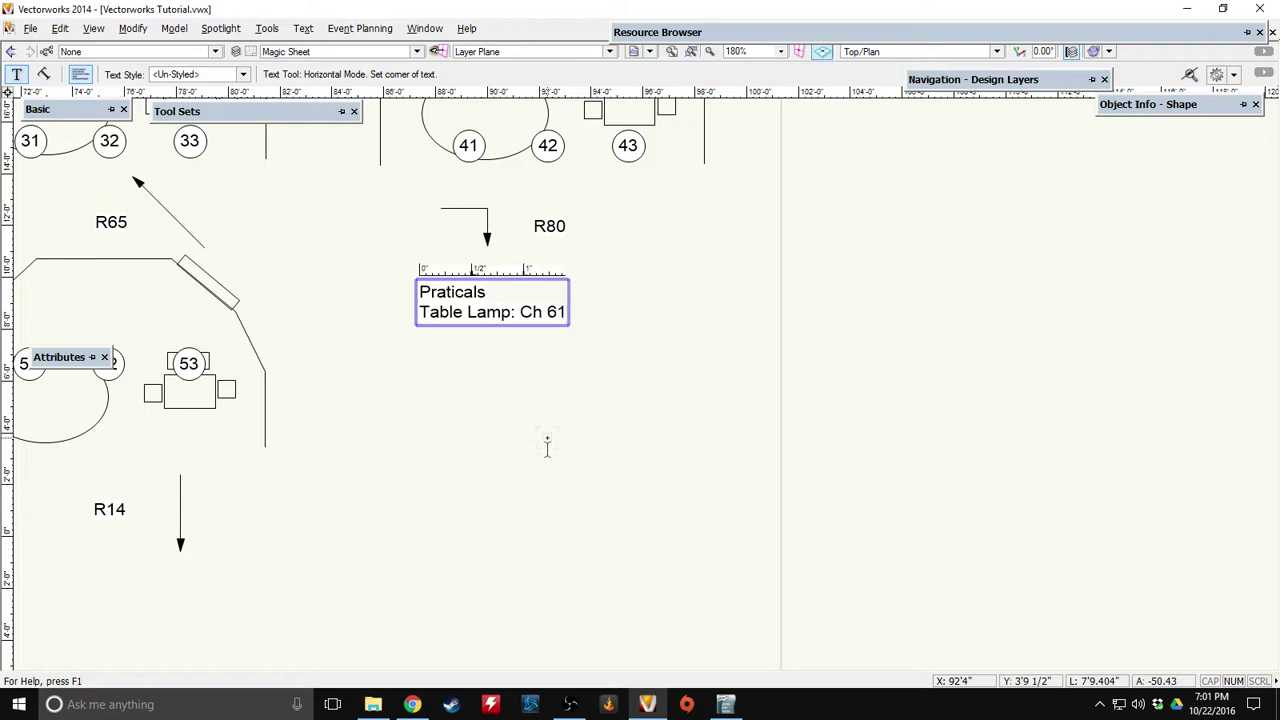
pyautogui.click(35, 127)
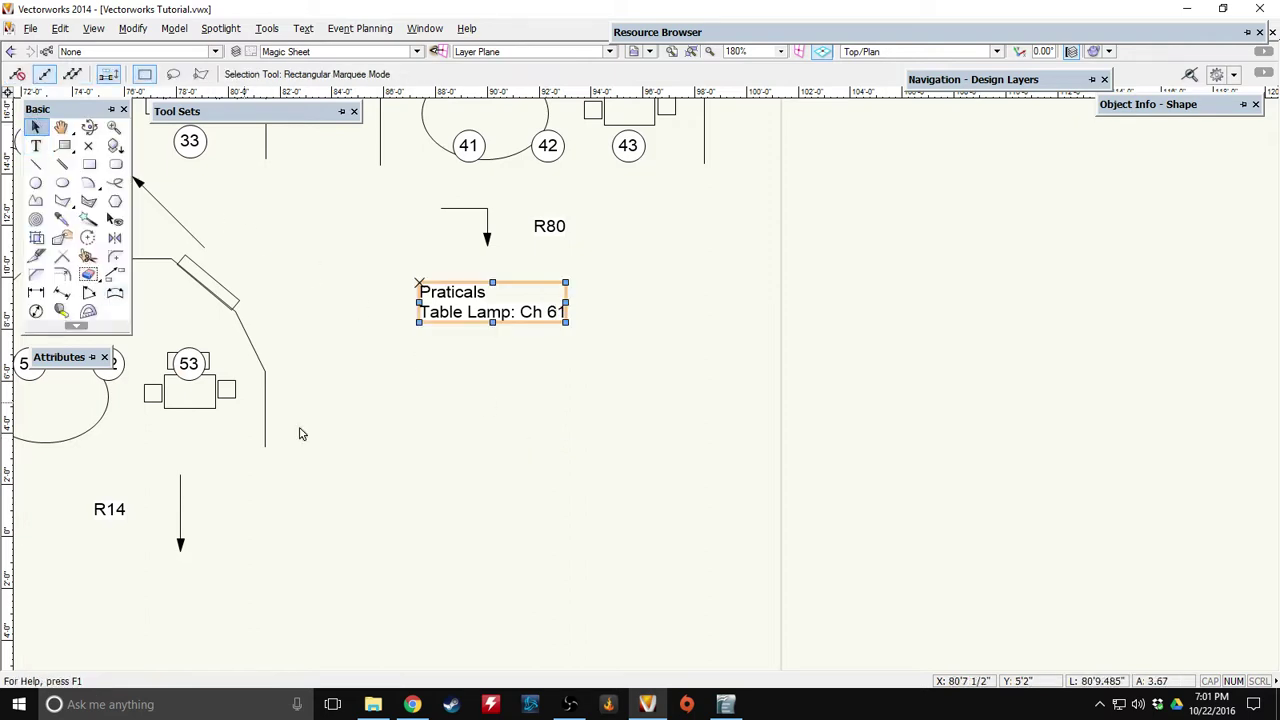
pyautogui.click(300, 434)
# Look over the whole magic sheet, checking the five set drawings, their arrows and color labels, and the practicals list.
pyautogui.moveTo(366, 486); pyautogui.dragTo(546, 494, button='middle')
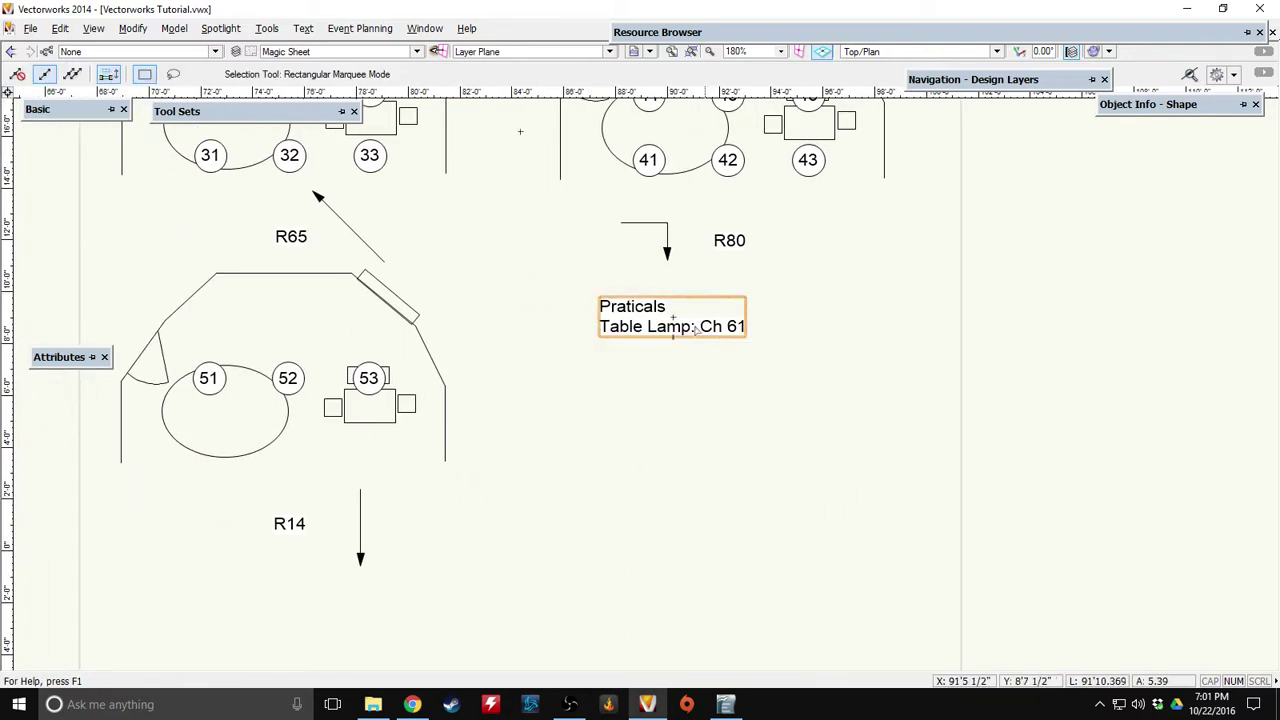
pyautogui.scroll(-2, 512, 458)
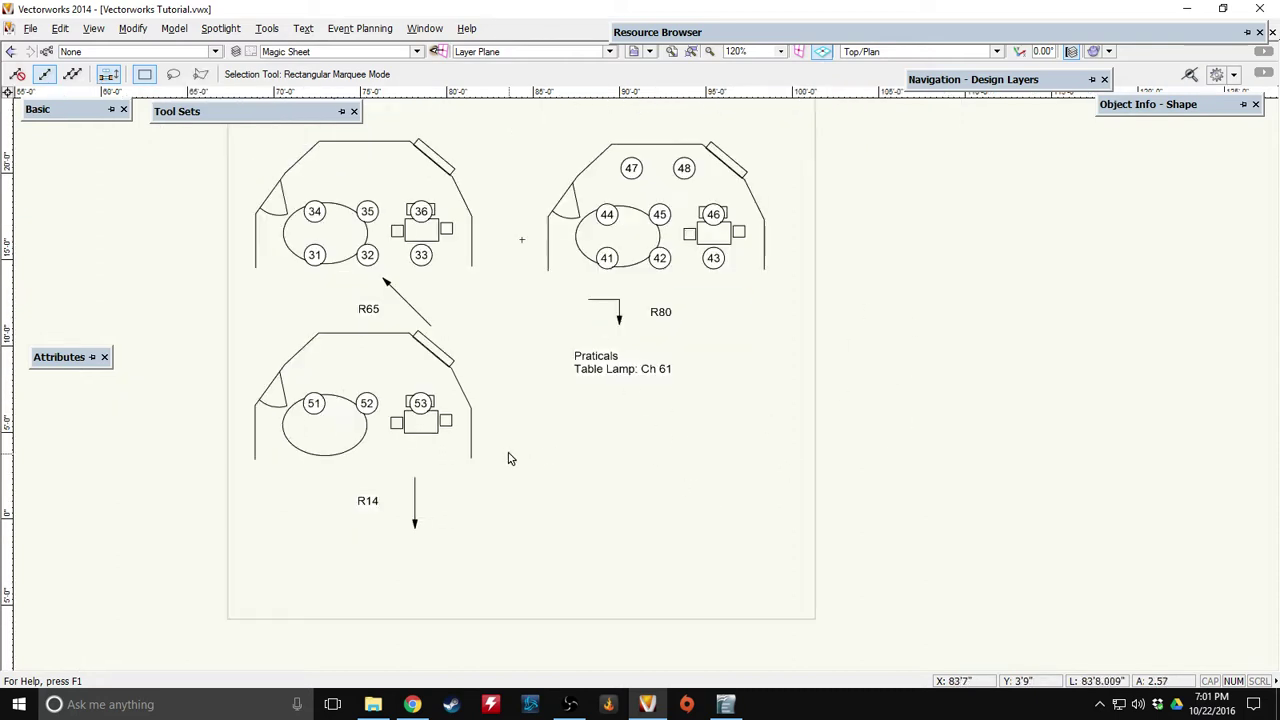
pyautogui.scroll(-2, 508, 458)
pyautogui.moveTo(483, 349); pyautogui.dragTo(506, 463, button='middle')
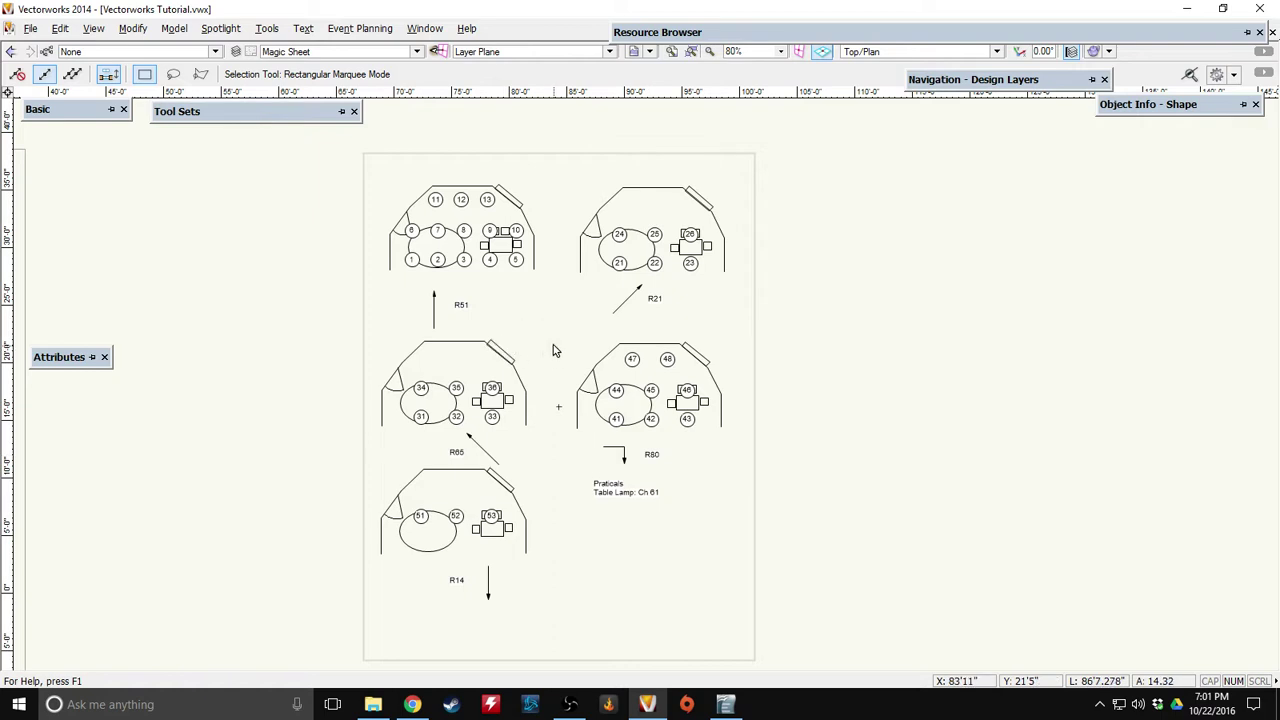
pyautogui.scroll(2, 552, 358)
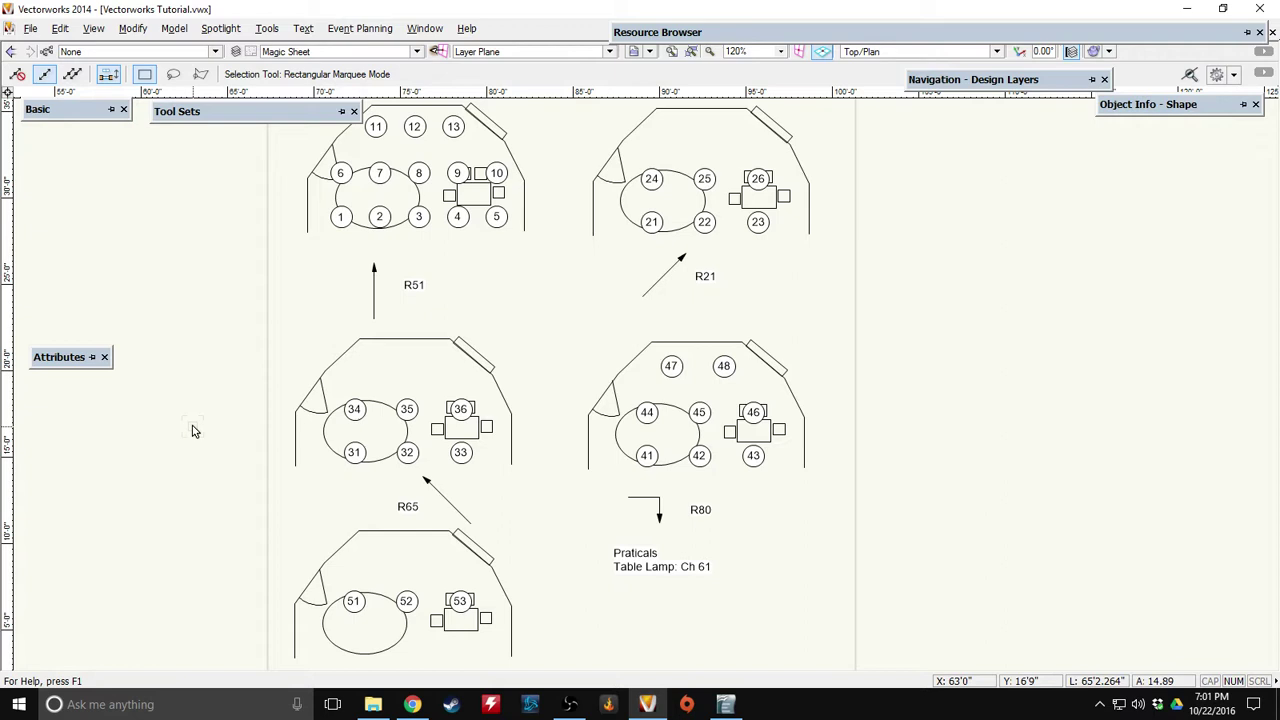
pyautogui.scroll(2, 300, 400)
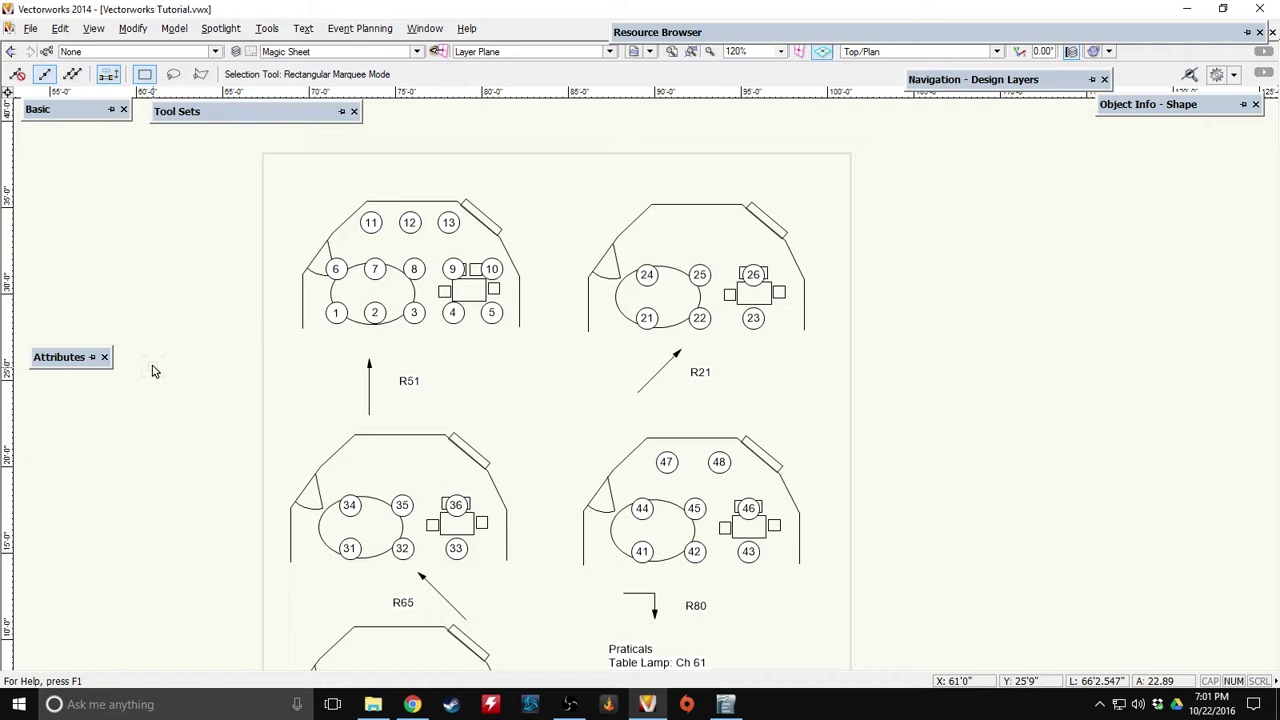
pyautogui.scroll(-2, 170, 352)
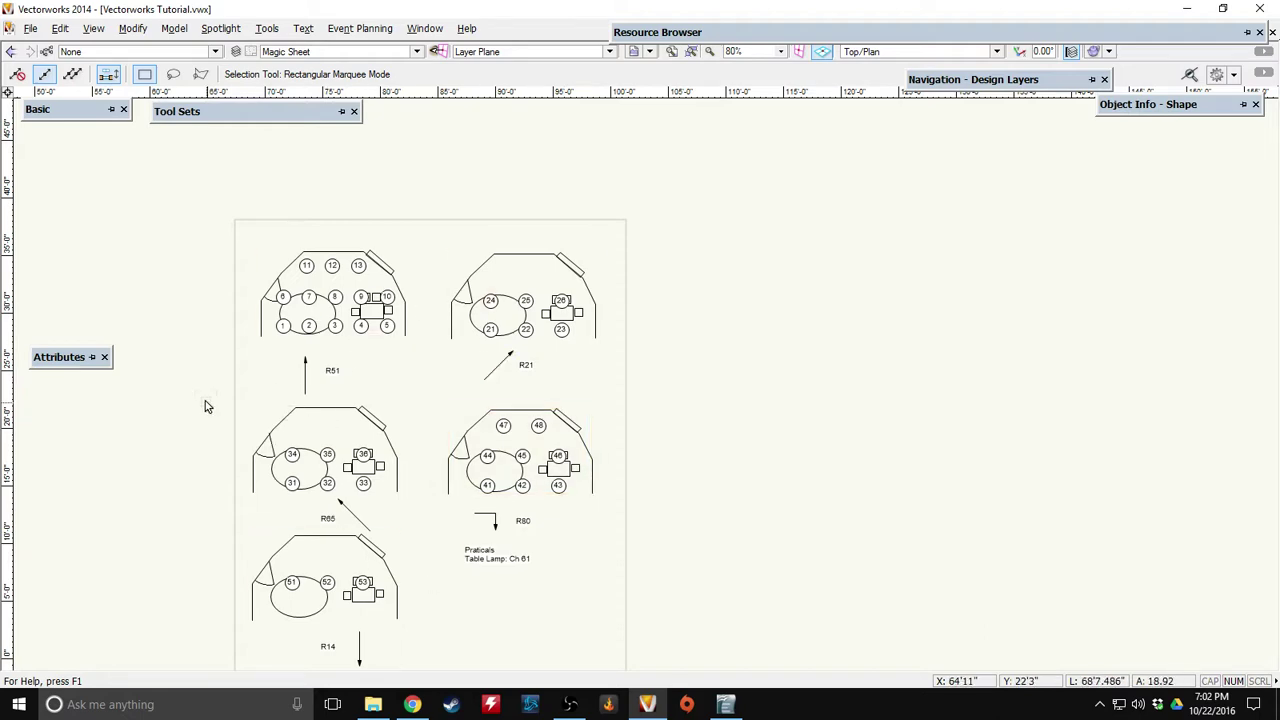
# Return to the lighting plot drawing and make Light Plot the active design layer.
pyautogui.moveTo(93, 526)
pyautogui.mouseDown(button='middle')
pyautogui.moveTo(484, 388)
pyautogui.moveTo(252, 423)
pyautogui.moveTo(474, 397)
pyautogui.mouseUp(button='middle')
pyautogui.scroll(-2, 482, 392)
pyautogui.scroll(-2, 249, 421)
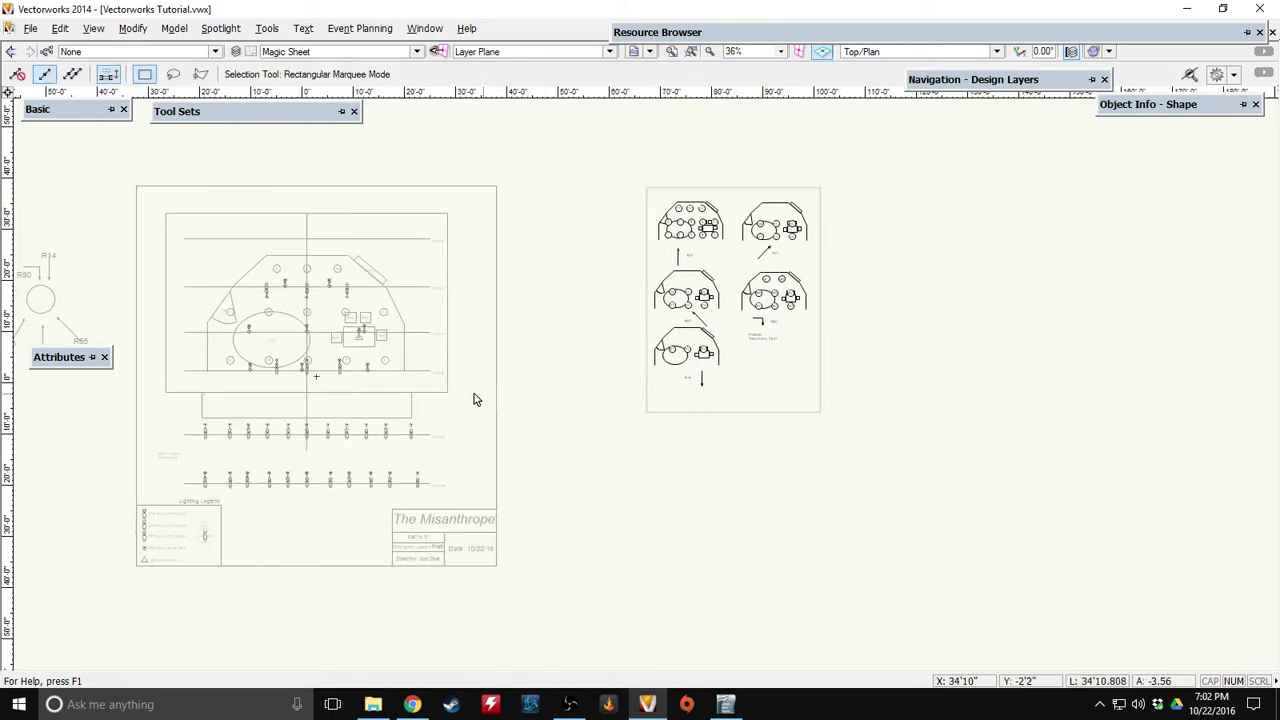
pyautogui.scroll(2, 263, 427)
pyautogui.moveTo(950, 80)
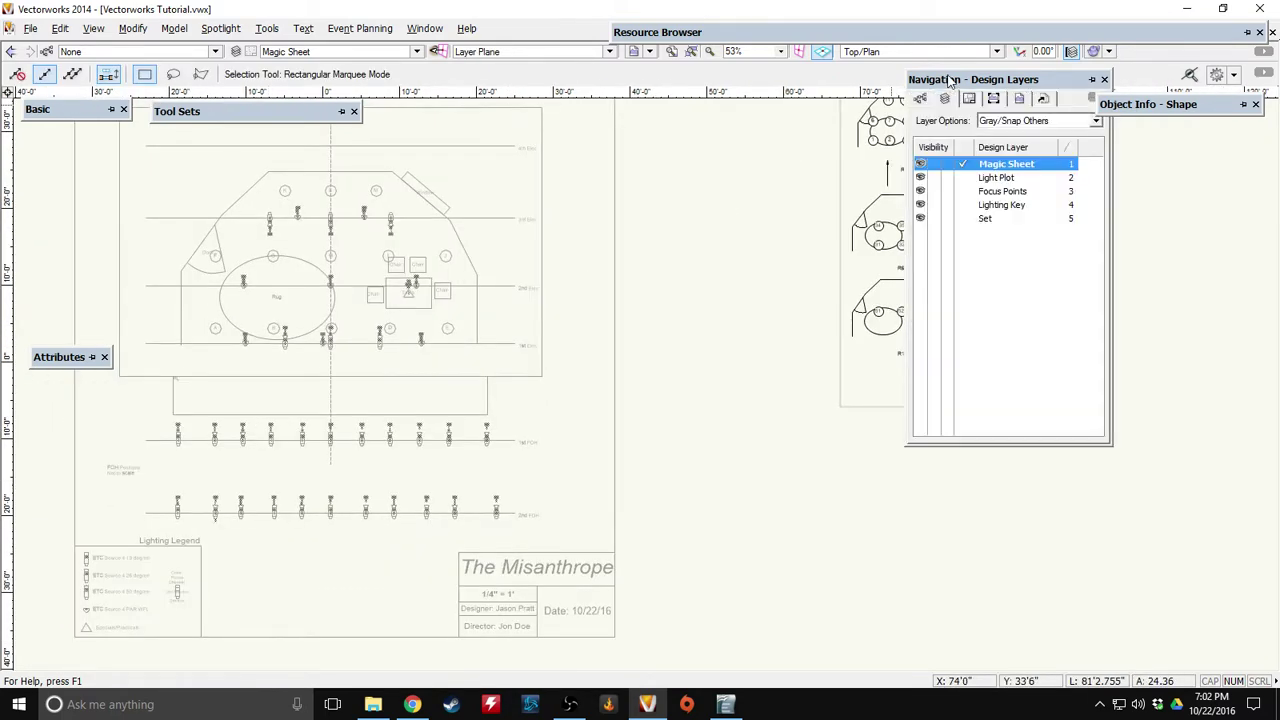
pyautogui.click(964, 178)
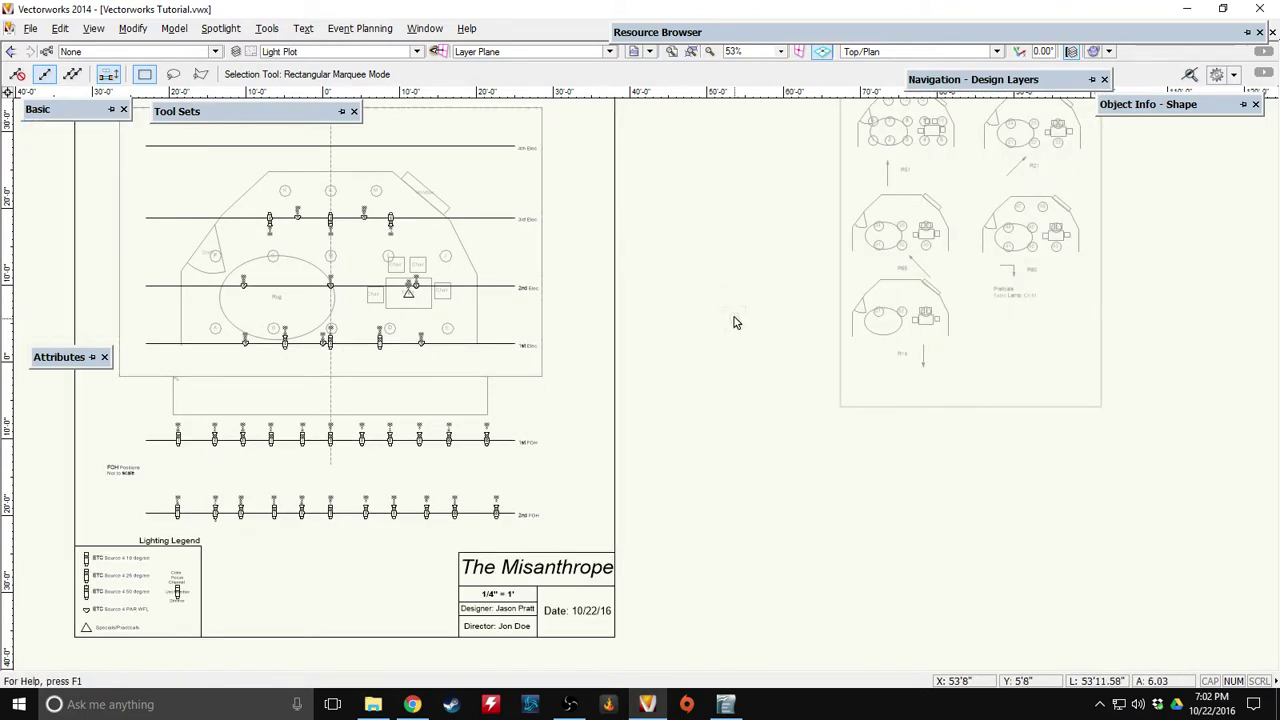
# Select unit 3 on the 2nd FOH position, examine all its lighting device properties, and deselect it.
pyautogui.scroll(4, 437, 451)
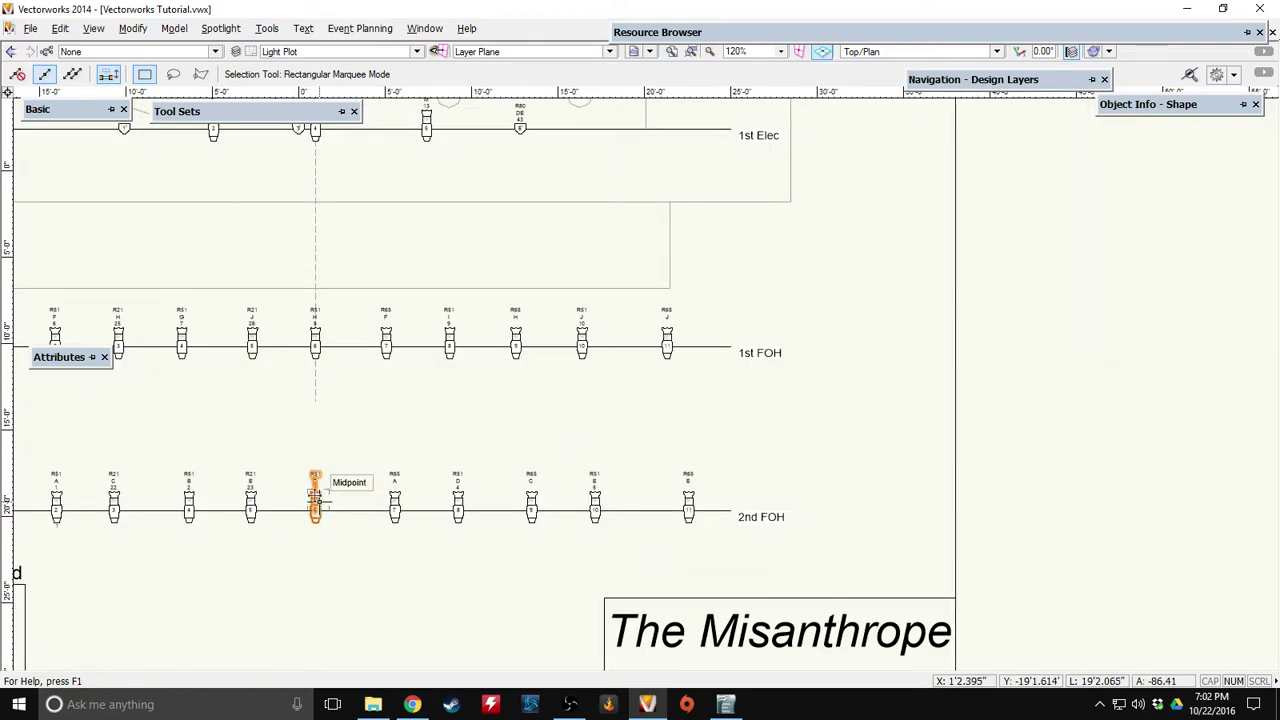
pyautogui.moveTo(254, 423); pyautogui.dragTo(337, 392, button='middle')
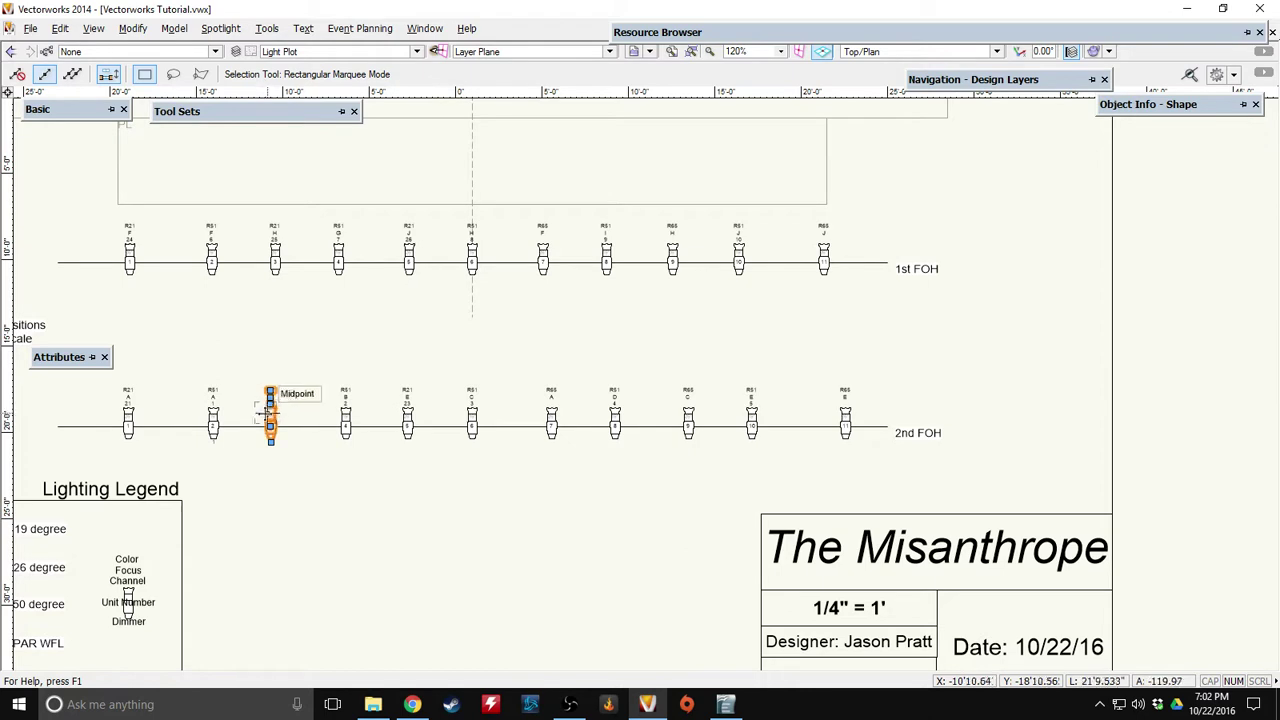
pyautogui.moveTo(1052, 80)
pyautogui.moveTo(1130, 104)
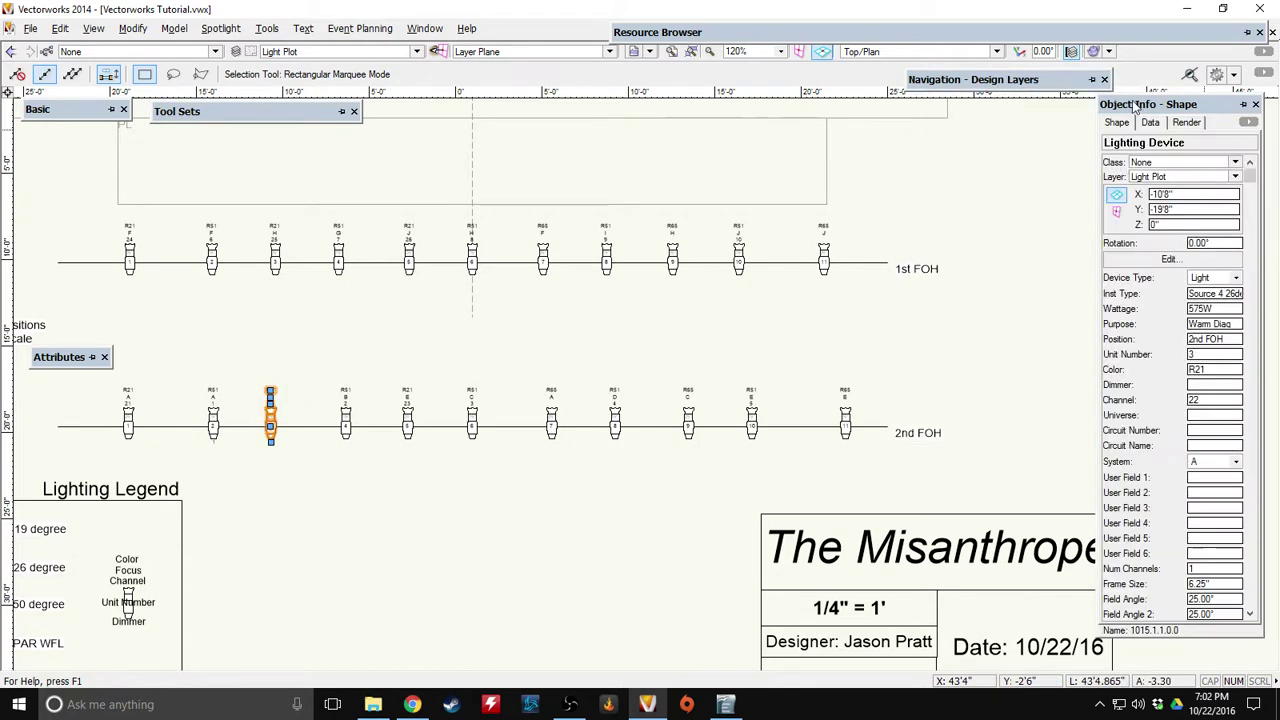
pyautogui.scroll(-3, 1172, 365)
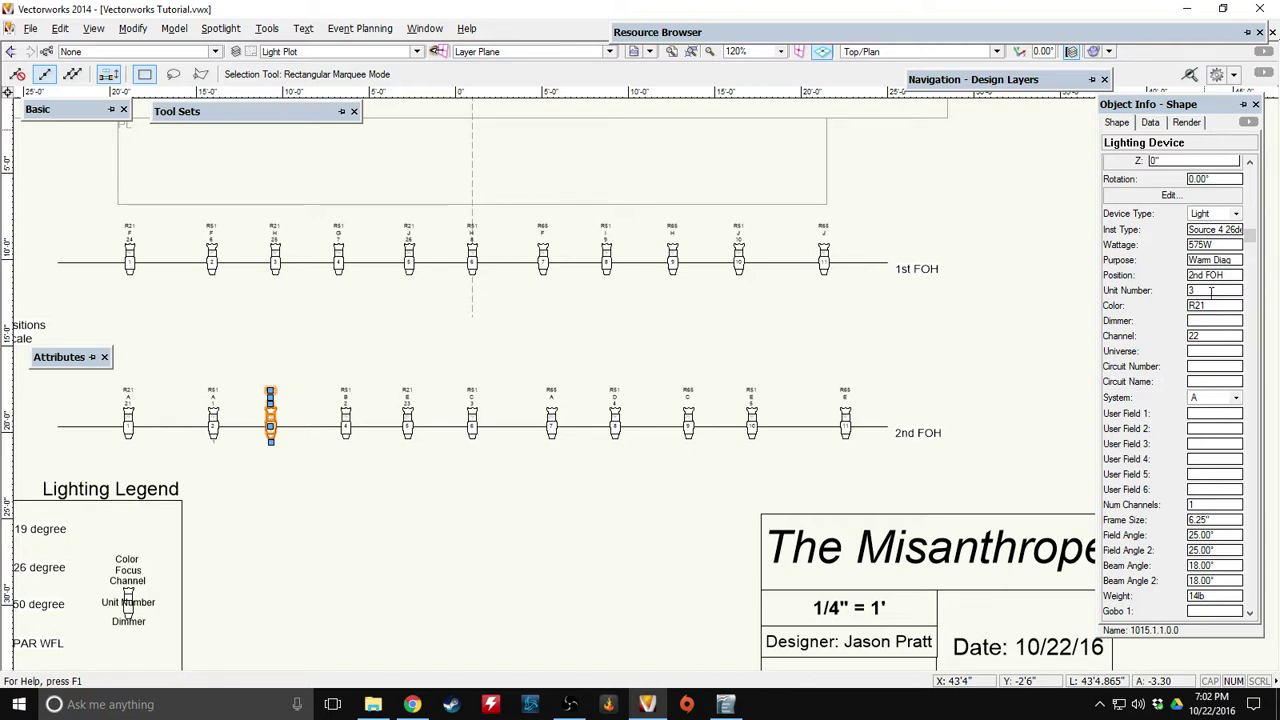
pyautogui.scroll(-8, 1205, 500)
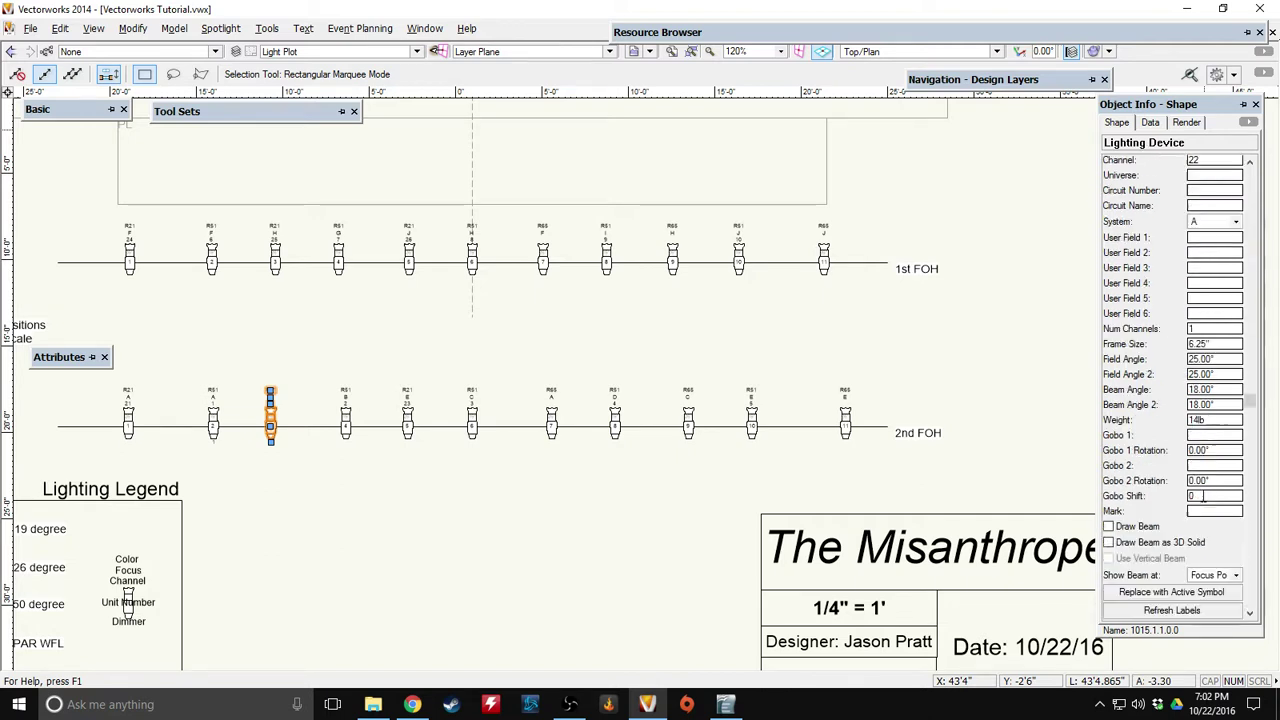
pyautogui.scroll(-4, 1205, 497)
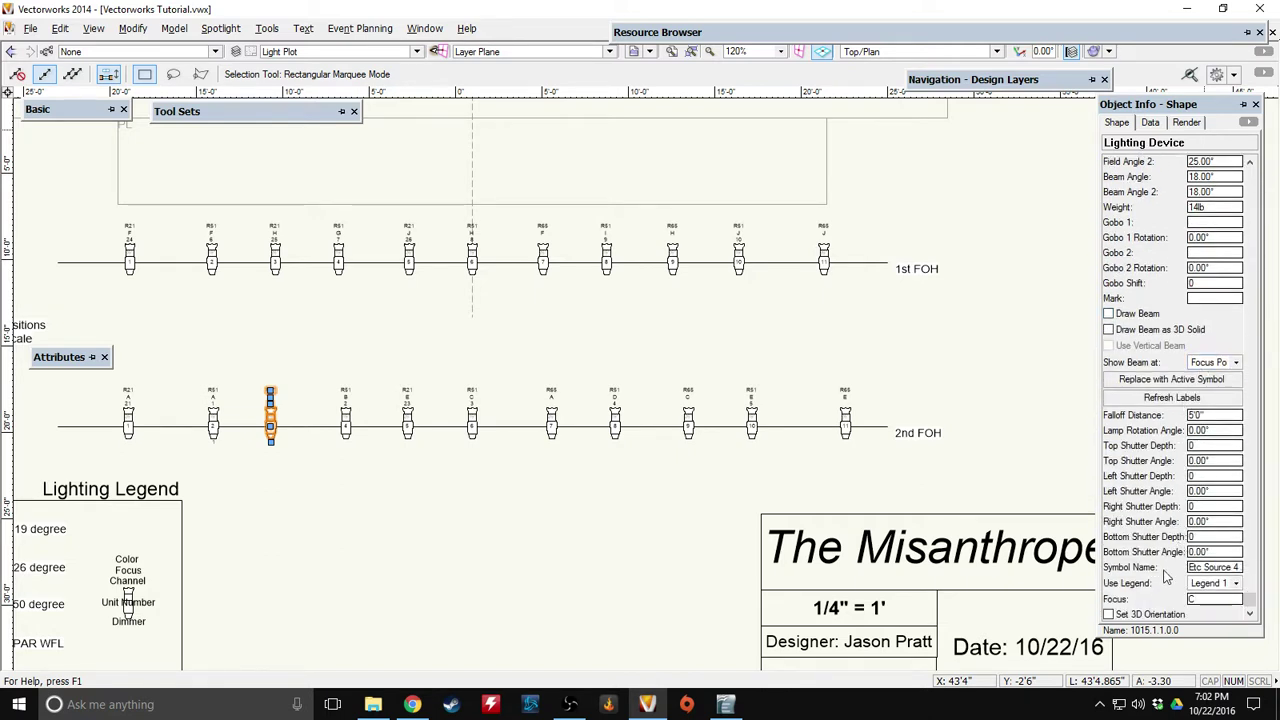
pyautogui.scroll(12, 1192, 598)
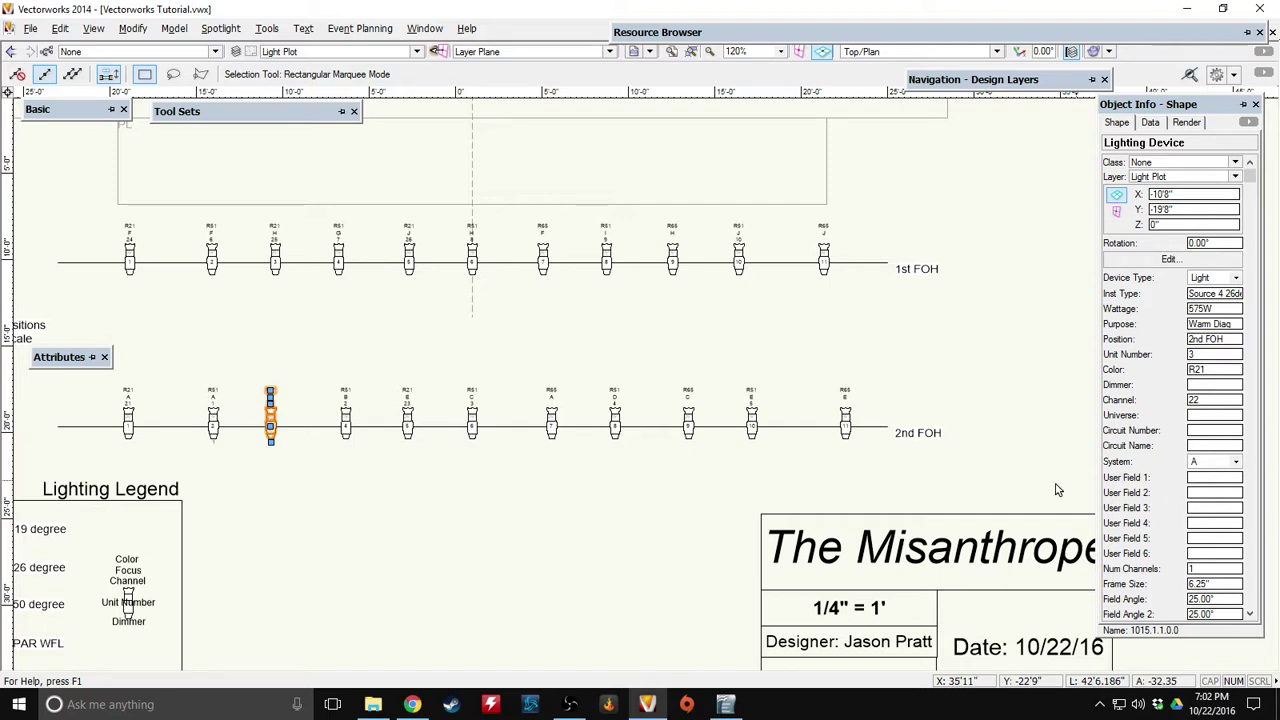
pyautogui.click(476, 364)
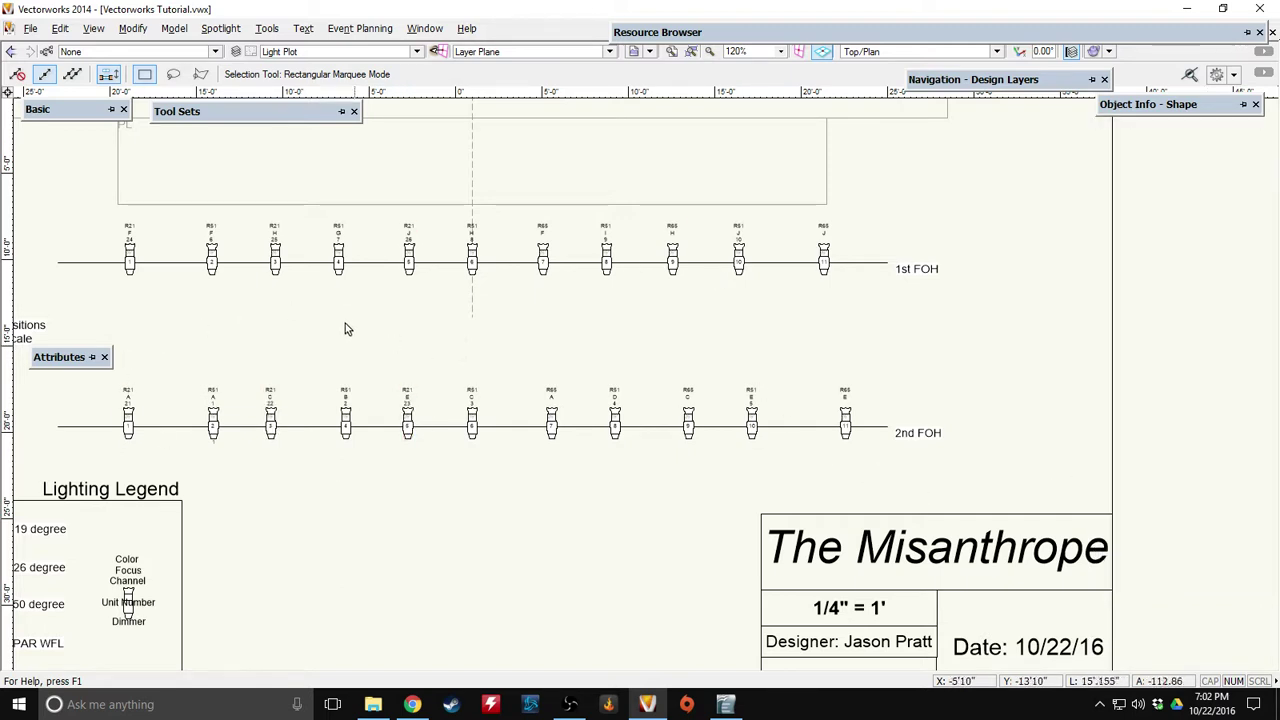
# Start the Generate Paperwork report command and include the Instrument Schedule and Channel Hookup.
pyautogui.moveTo(371, 306); pyautogui.dragTo(409, 374, button='middle')
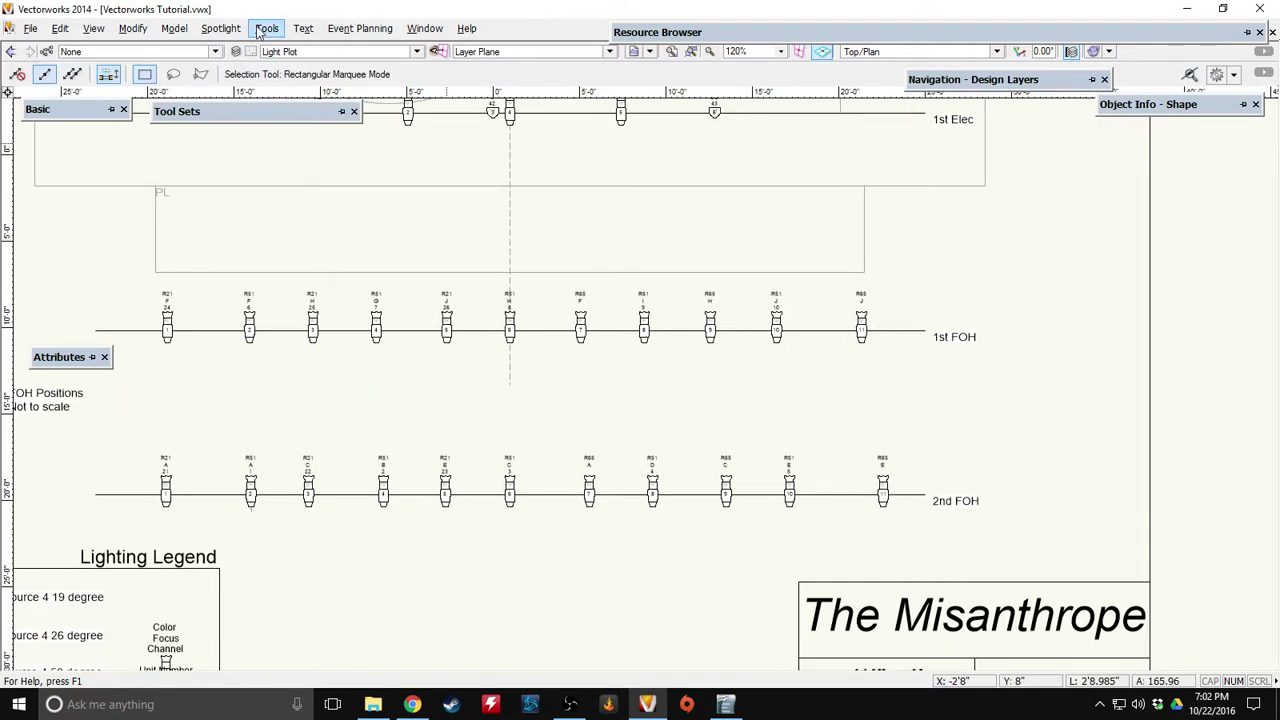
pyautogui.click(221, 33)
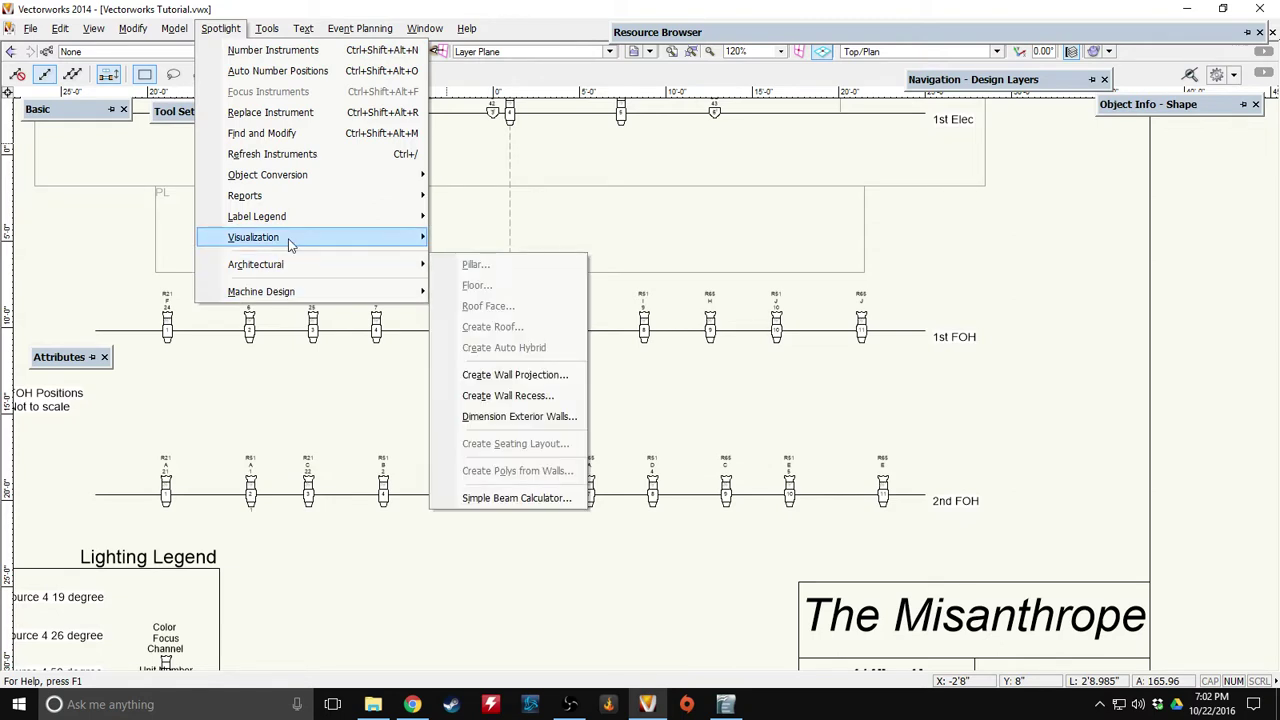
pyautogui.moveTo(293, 236)
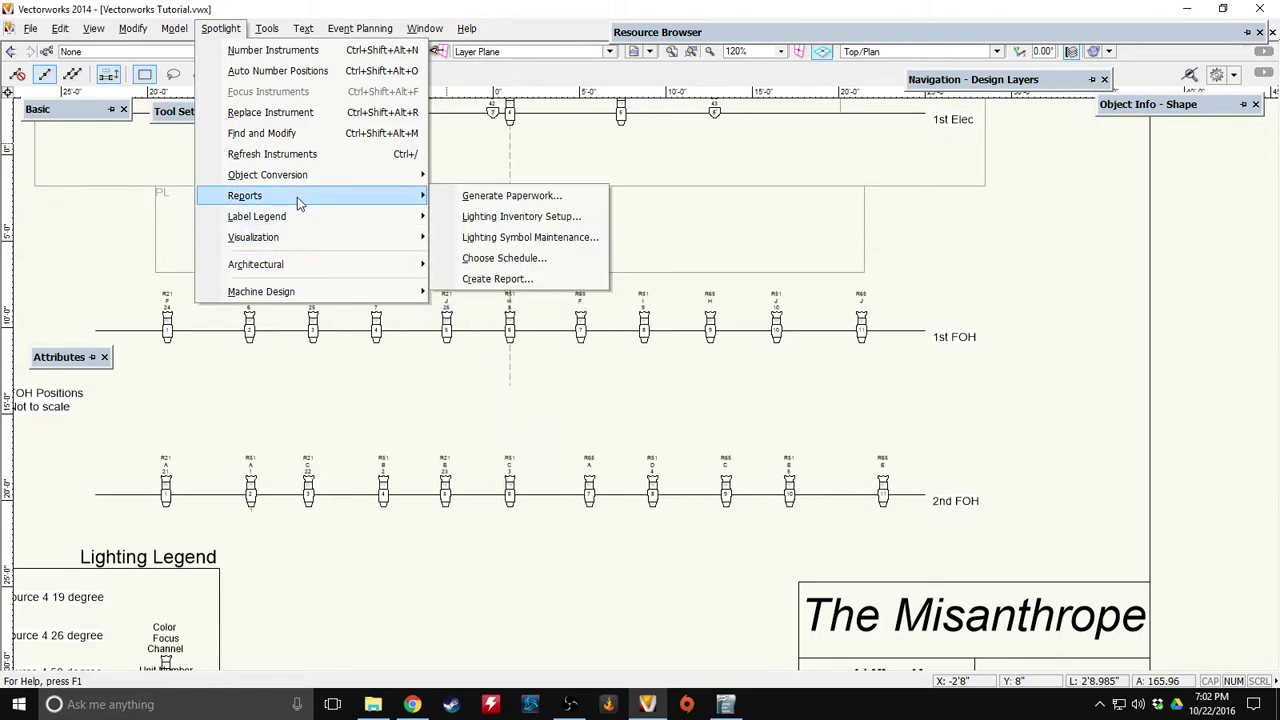
pyautogui.moveTo(413, 31)
pyautogui.moveTo(205, 37)
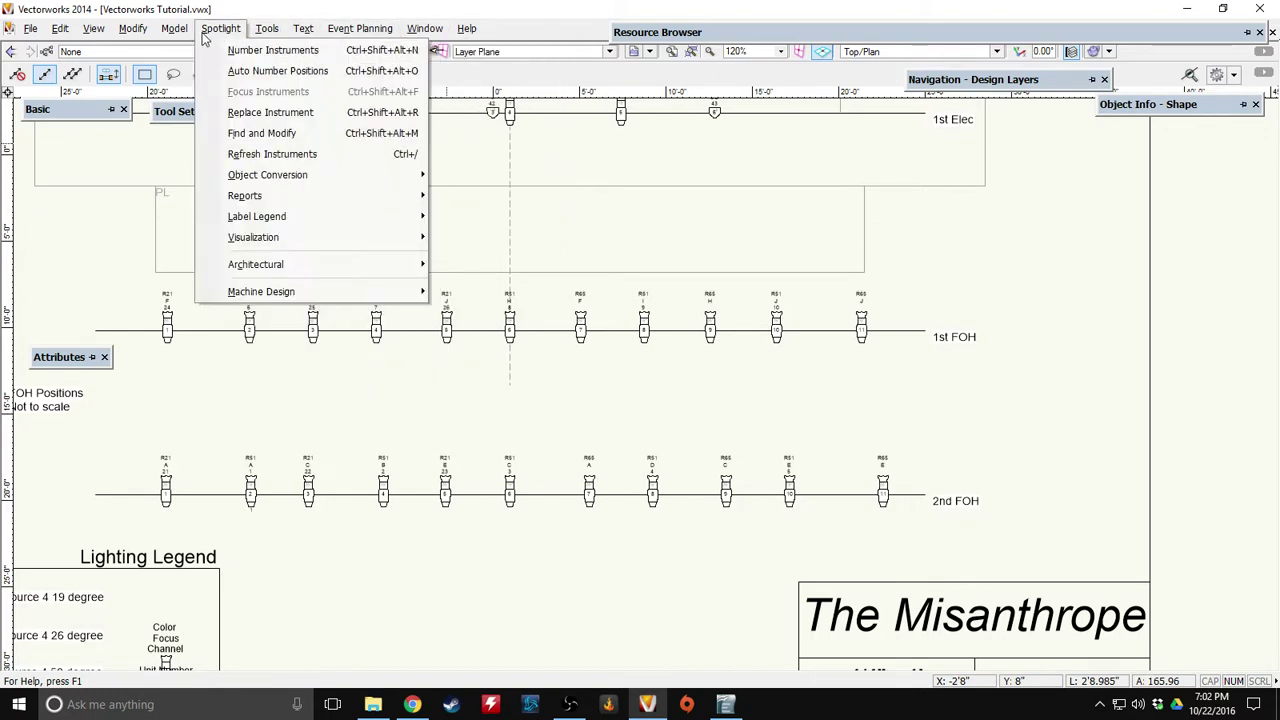
pyautogui.moveTo(277, 199)
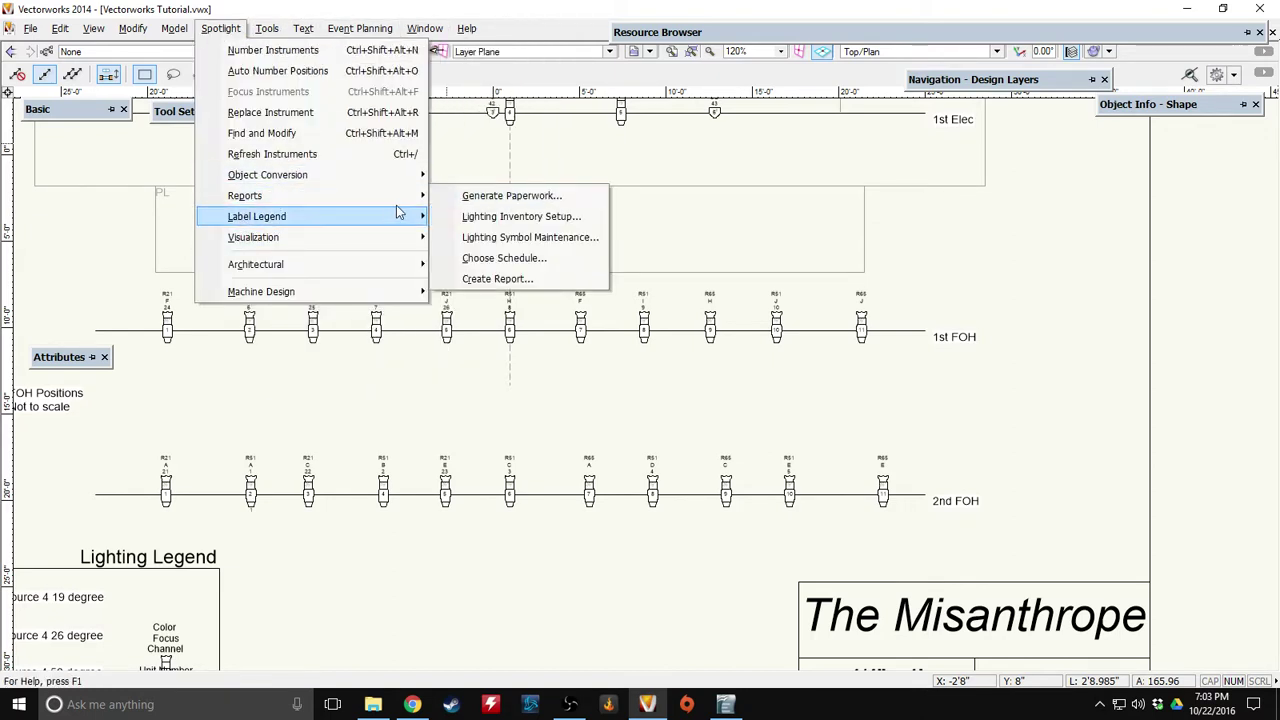
pyautogui.click(553, 196)
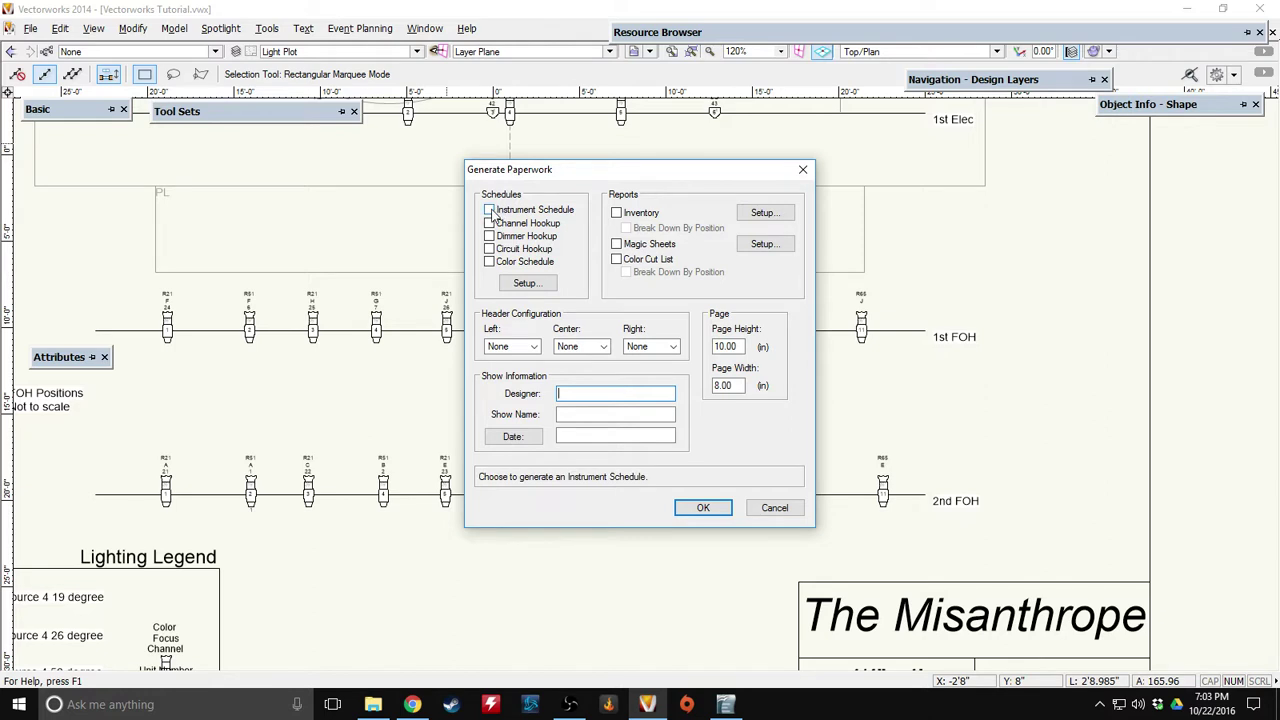
pyautogui.click(489, 210)
pyautogui.click(489, 223)
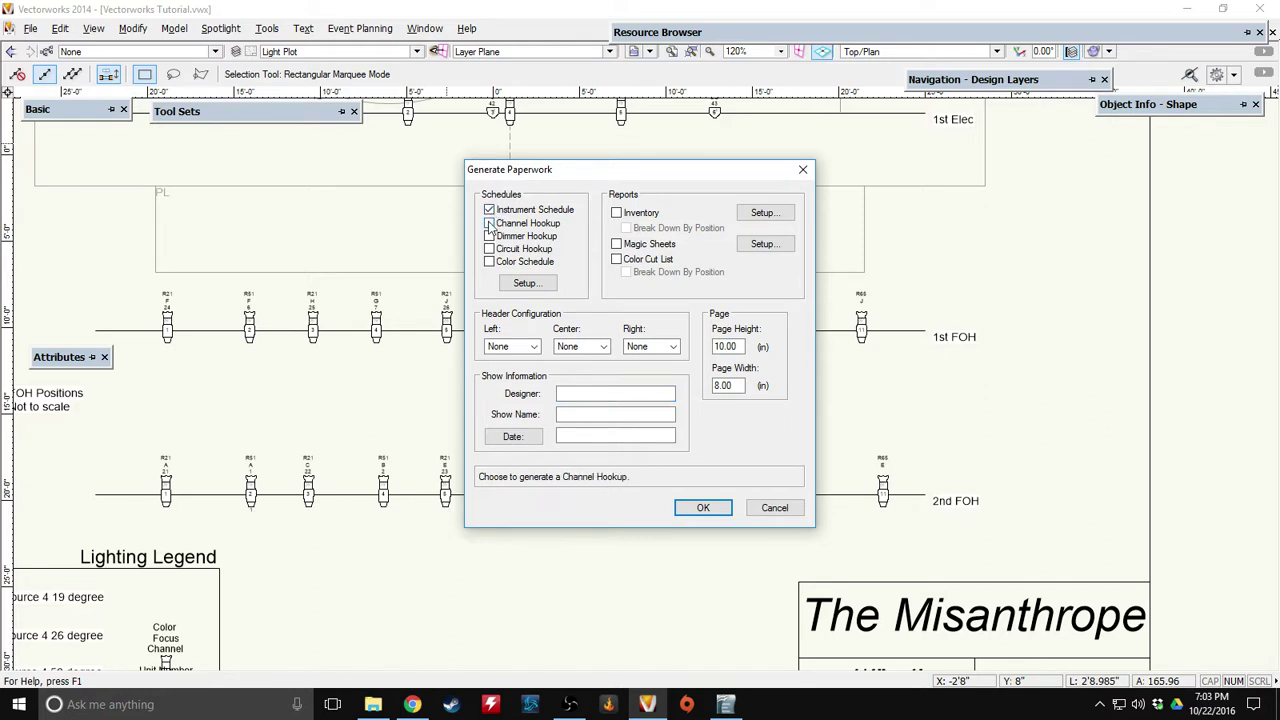
# Open the formatting setup for the schedules and examine the Instrument Schedule's columns from Position through Dimmer.
pyautogui.click(525, 284)
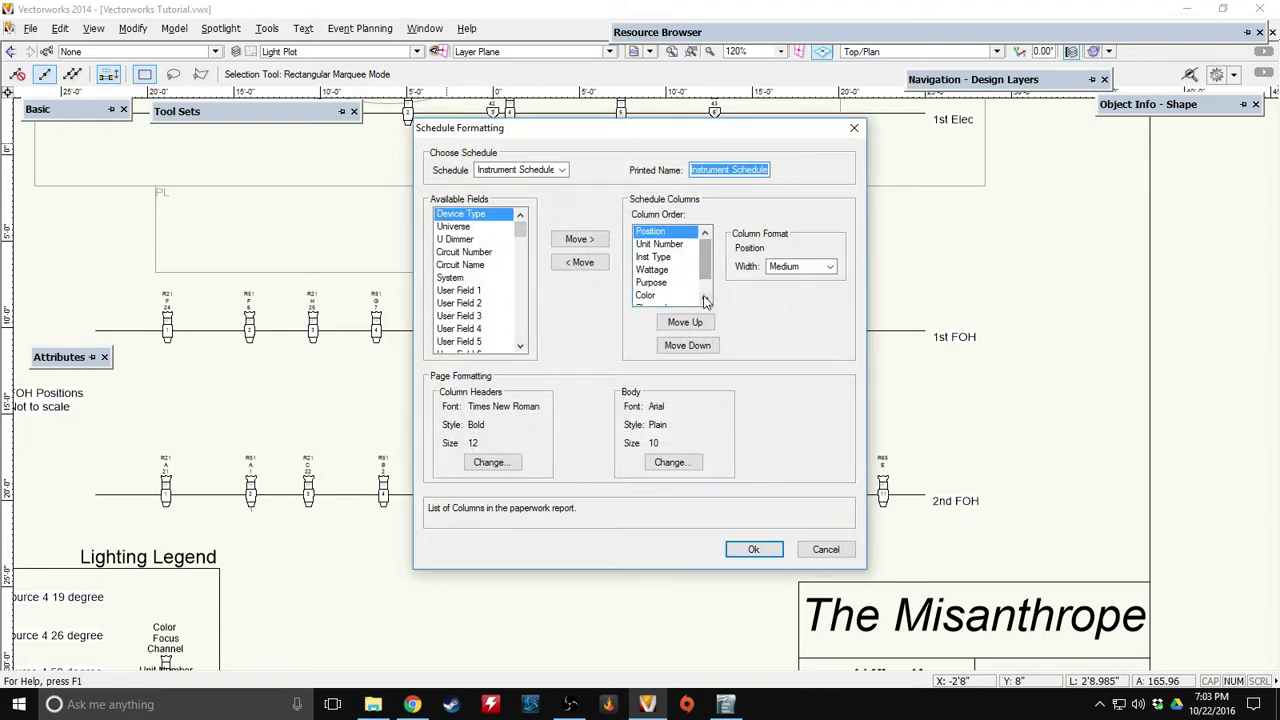
pyautogui.moveTo(640, 134); pyautogui.dragTo(565, 157)
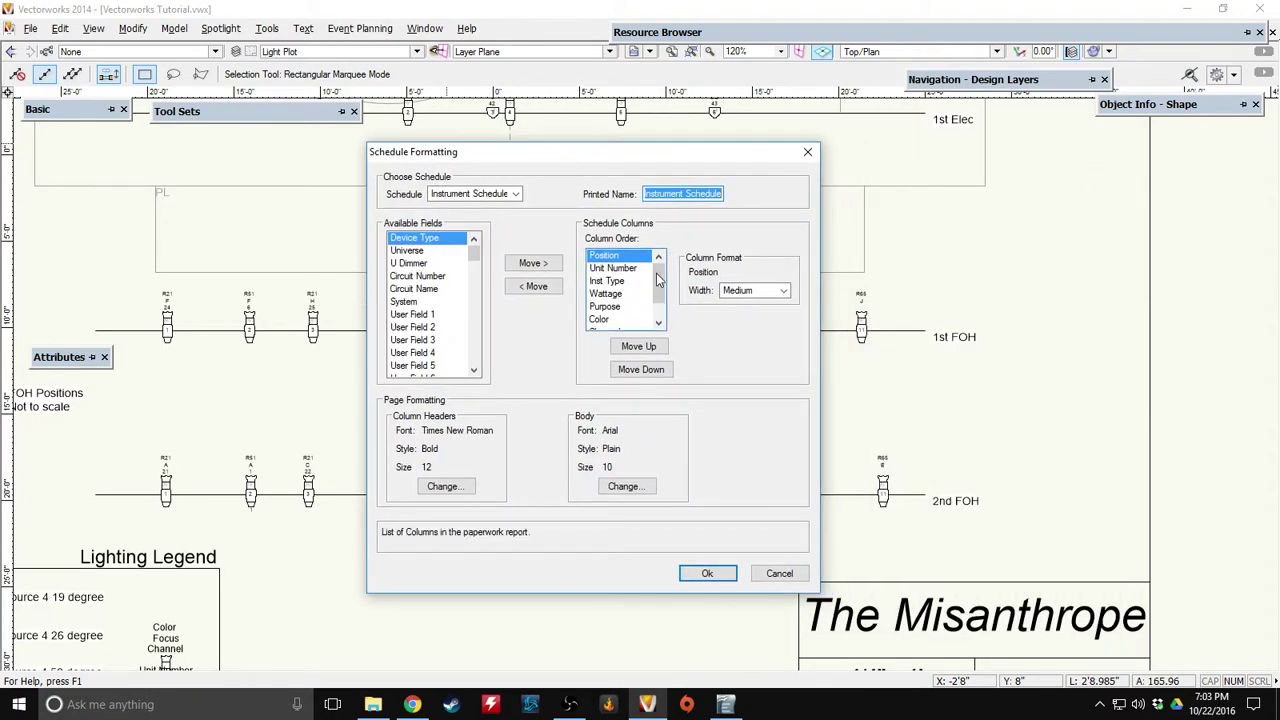
pyautogui.scroll(-2, 652, 318)
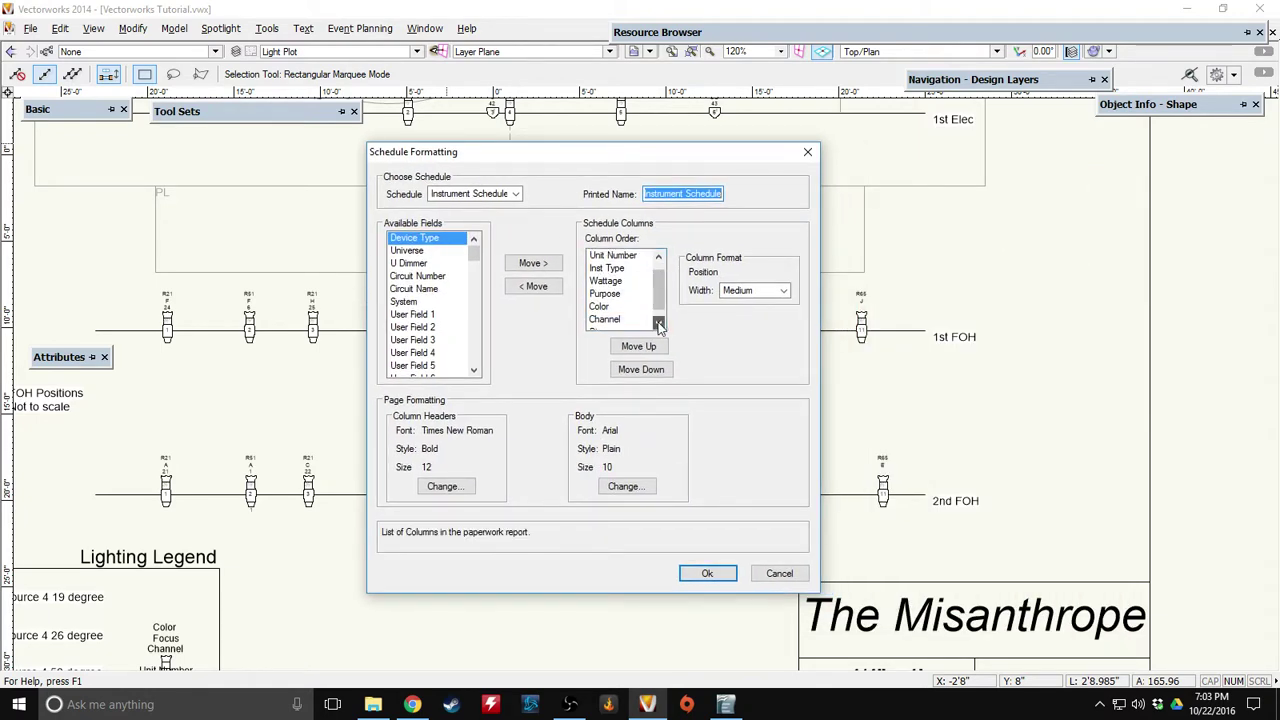
pyautogui.scroll(2, 660, 261)
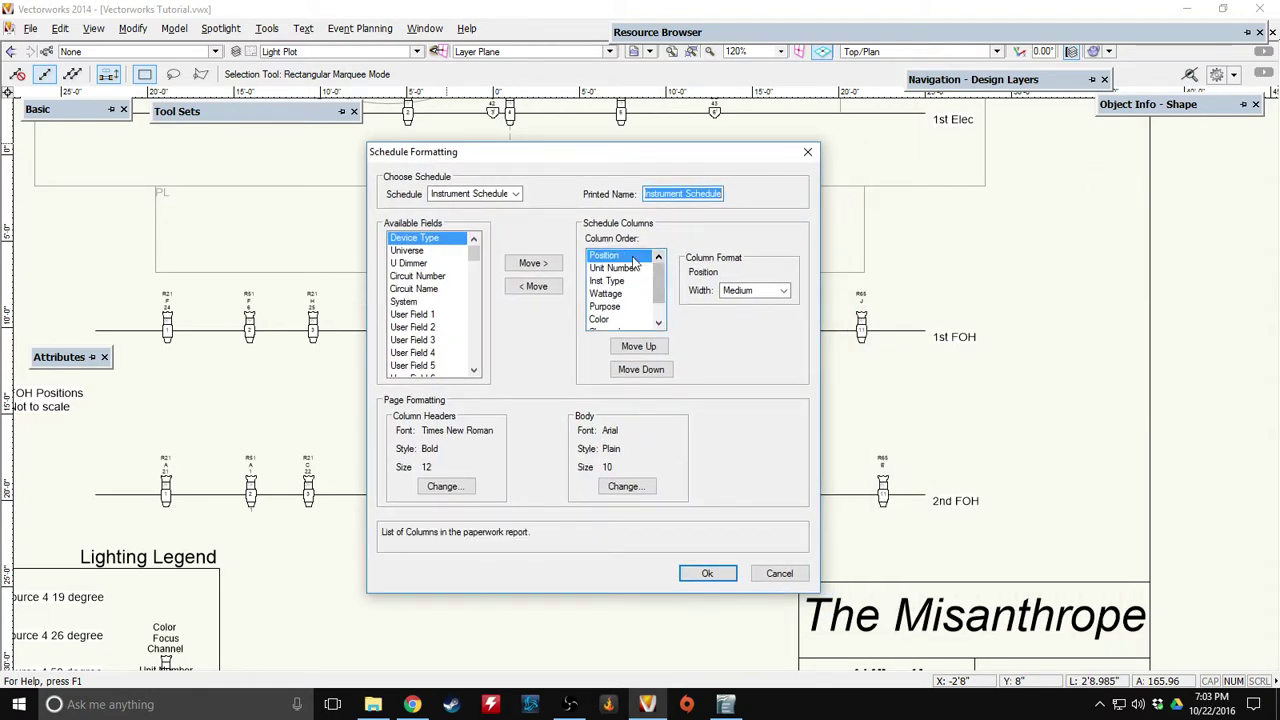
pyautogui.click(614, 269)
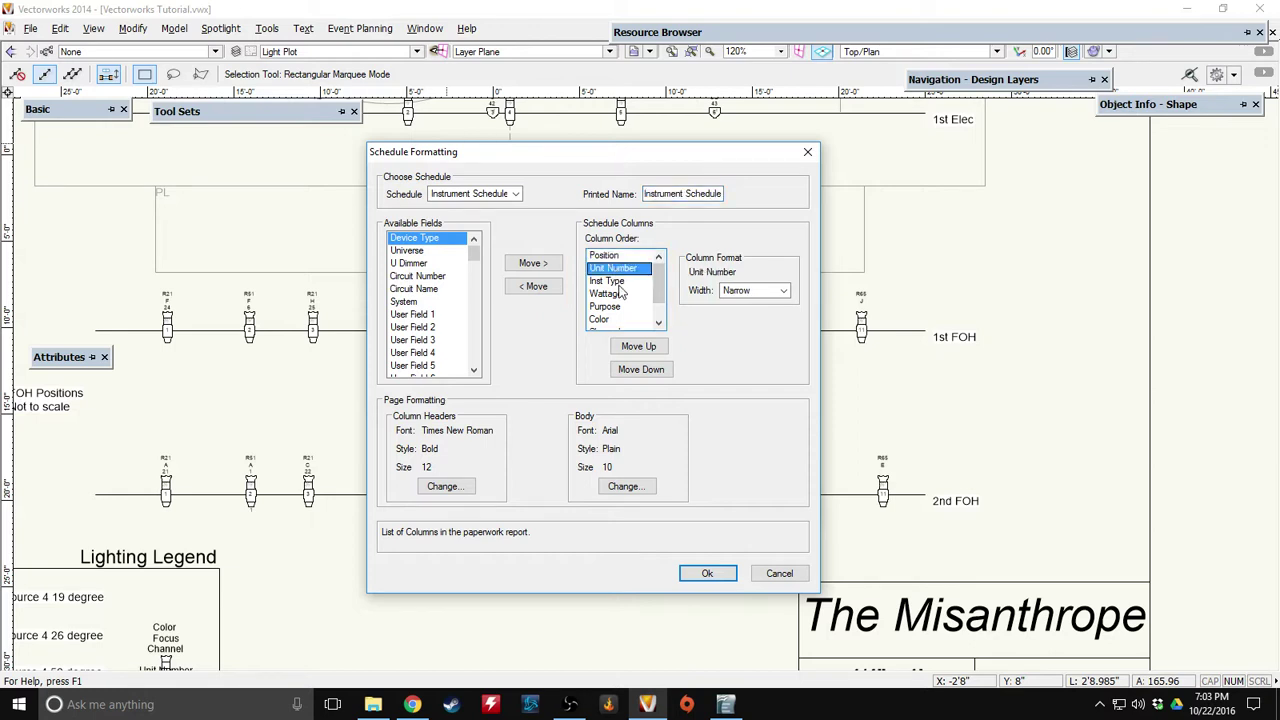
pyautogui.click(619, 282)
pyautogui.click(622, 294)
pyautogui.click(629, 306)
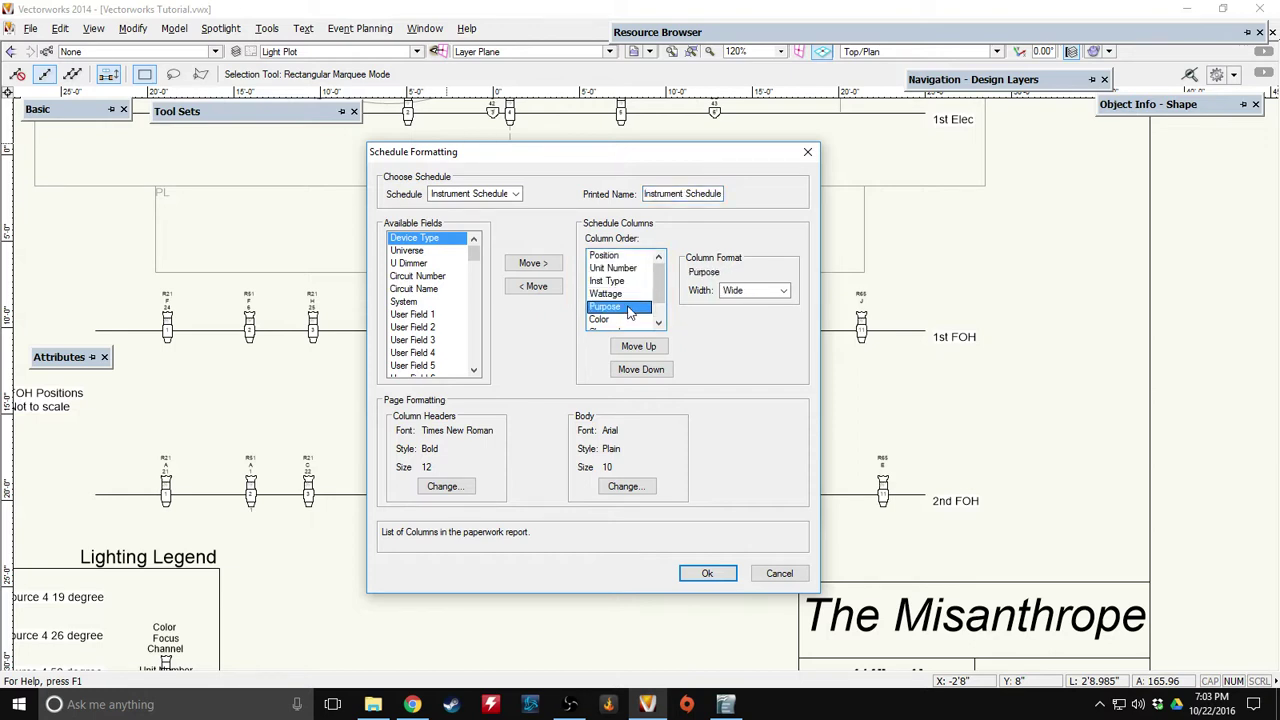
pyautogui.scroll(-1, 634, 292)
pyautogui.click(632, 294)
pyautogui.click(629, 307)
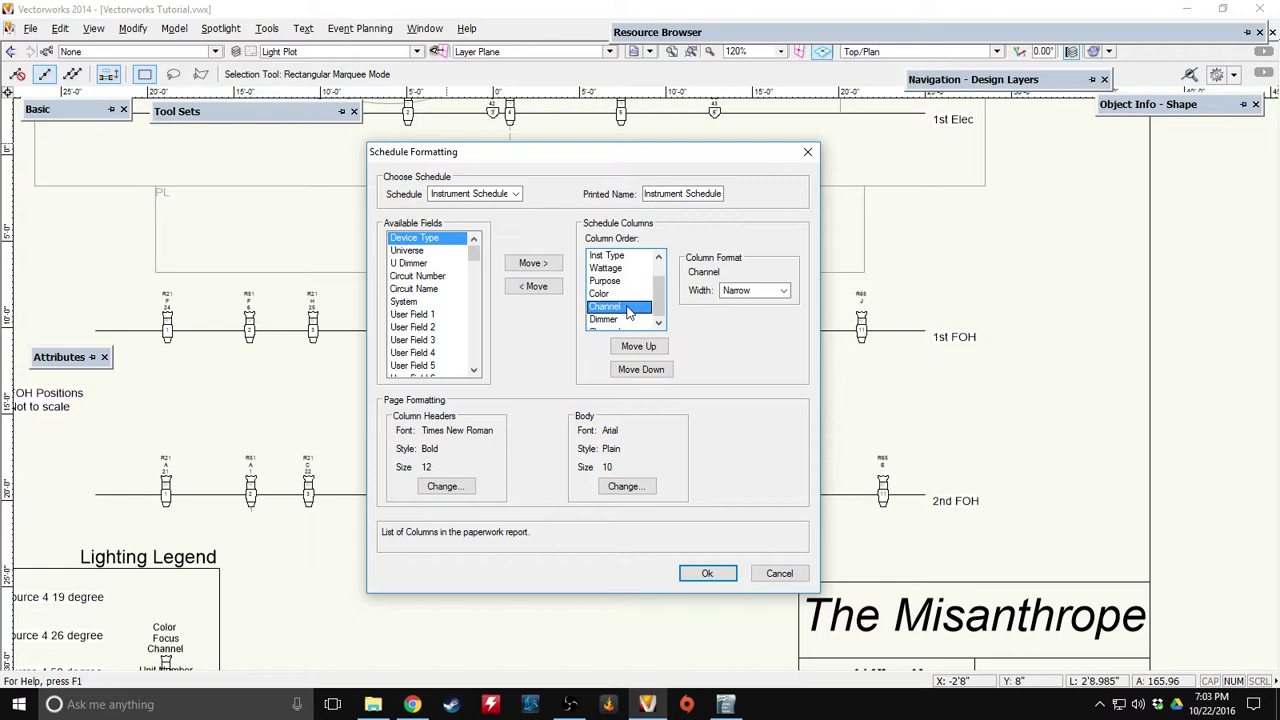
pyautogui.click(620, 320)
pyautogui.moveTo(659, 318)
pyautogui.mouseDown()
pyautogui.moveTo(659, 270)
pyautogui.moveTo(659, 300)
pyautogui.mouseUp()
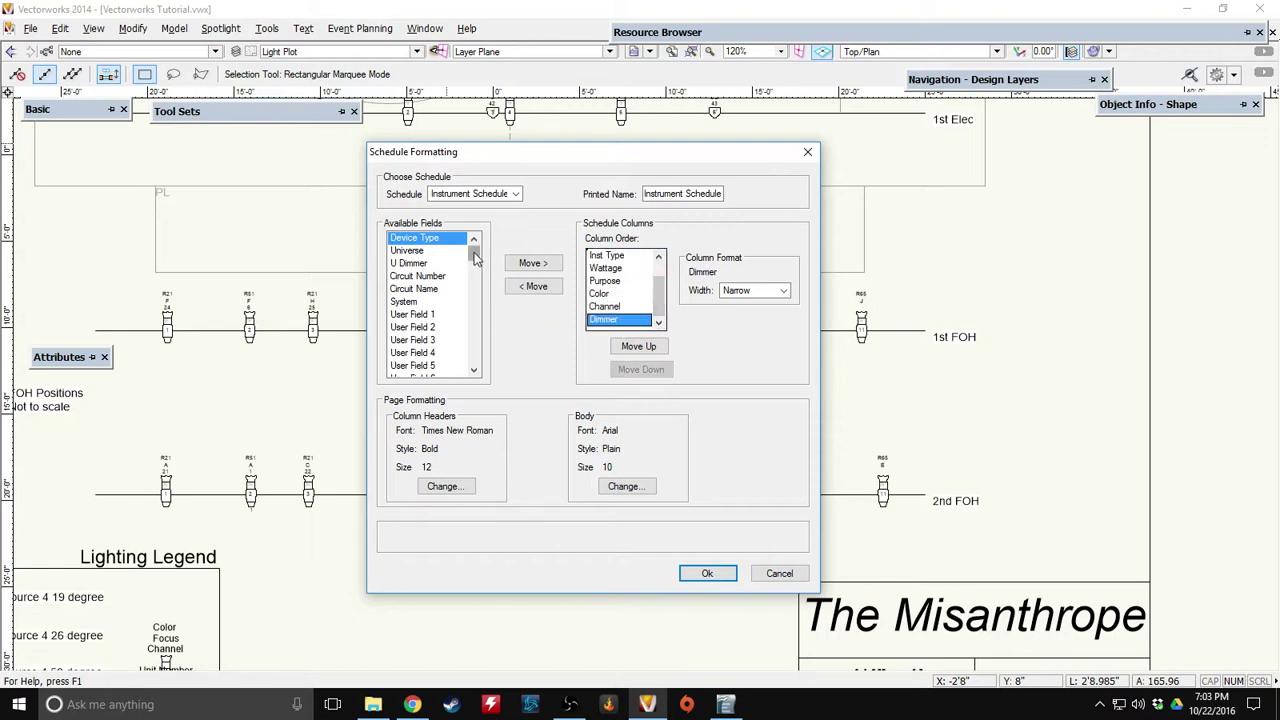
# Add the Focus field to the Instrument Schedule columns and place it between Purpose and Color.
pyautogui.moveTo(476, 258); pyautogui.dragTo(474, 300)
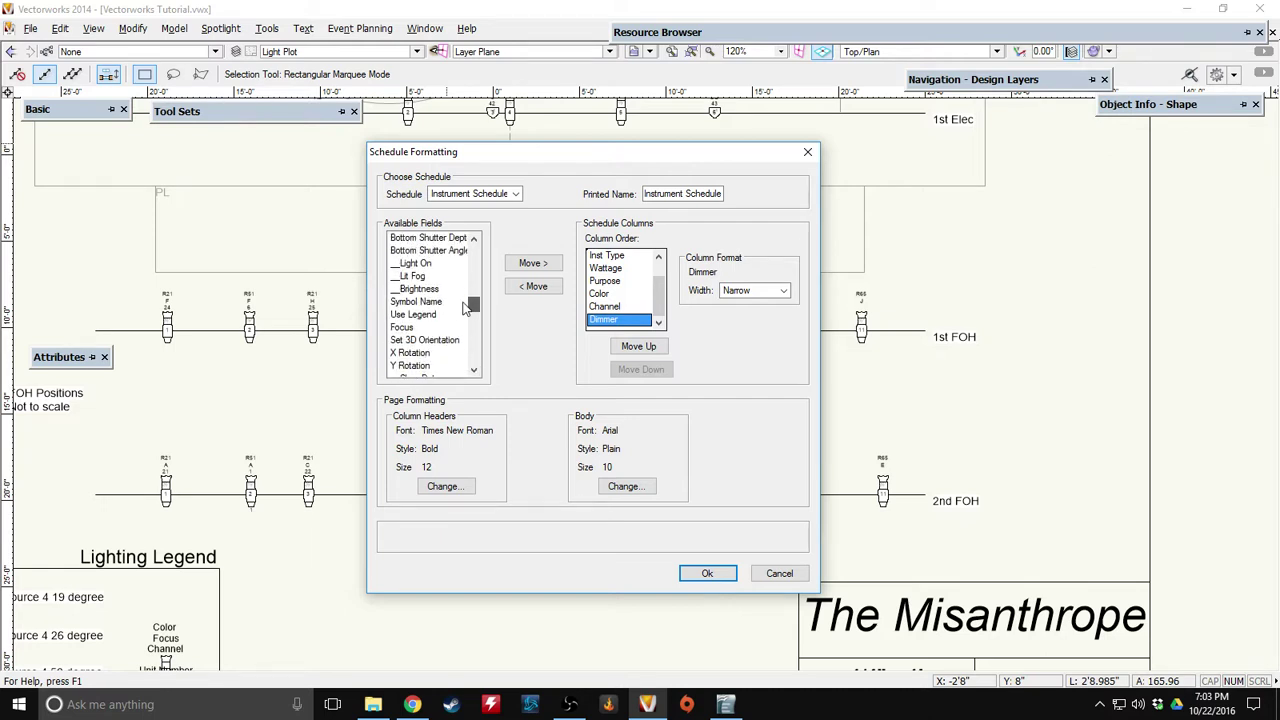
pyautogui.click(441, 328)
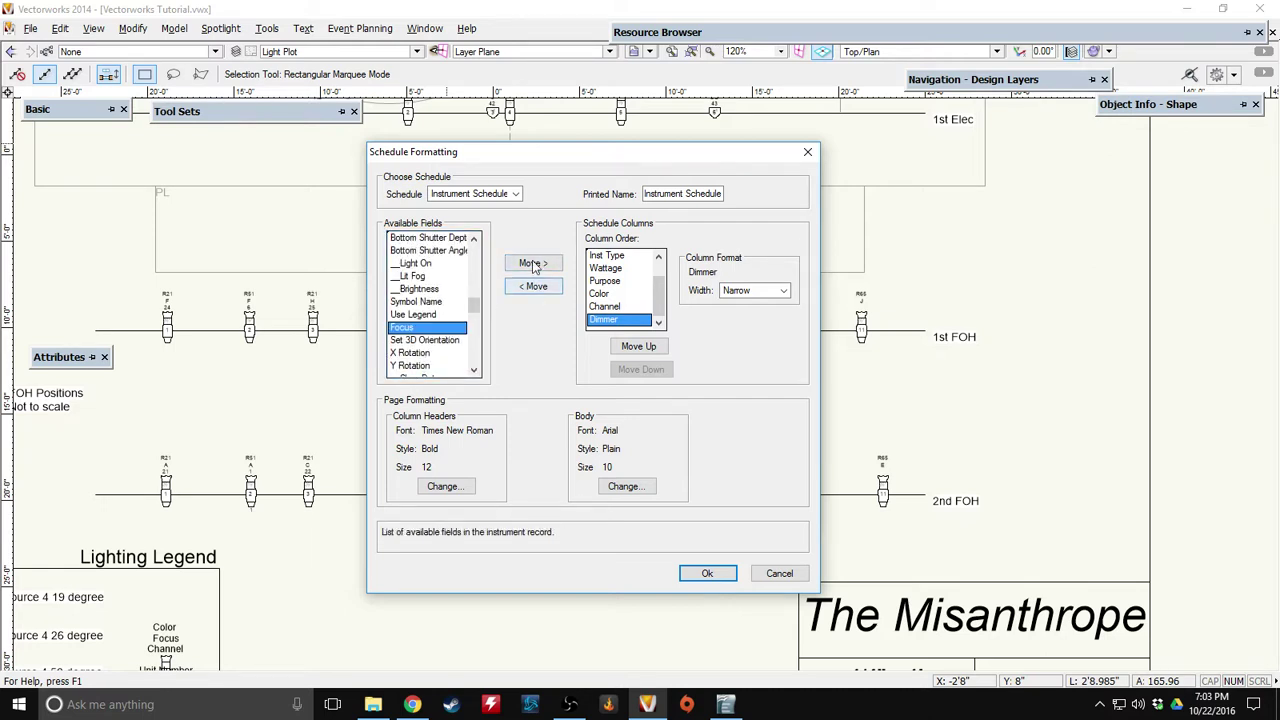
pyautogui.click(533, 264)
pyautogui.scroll(-1, 617, 322)
pyautogui.click(617, 322)
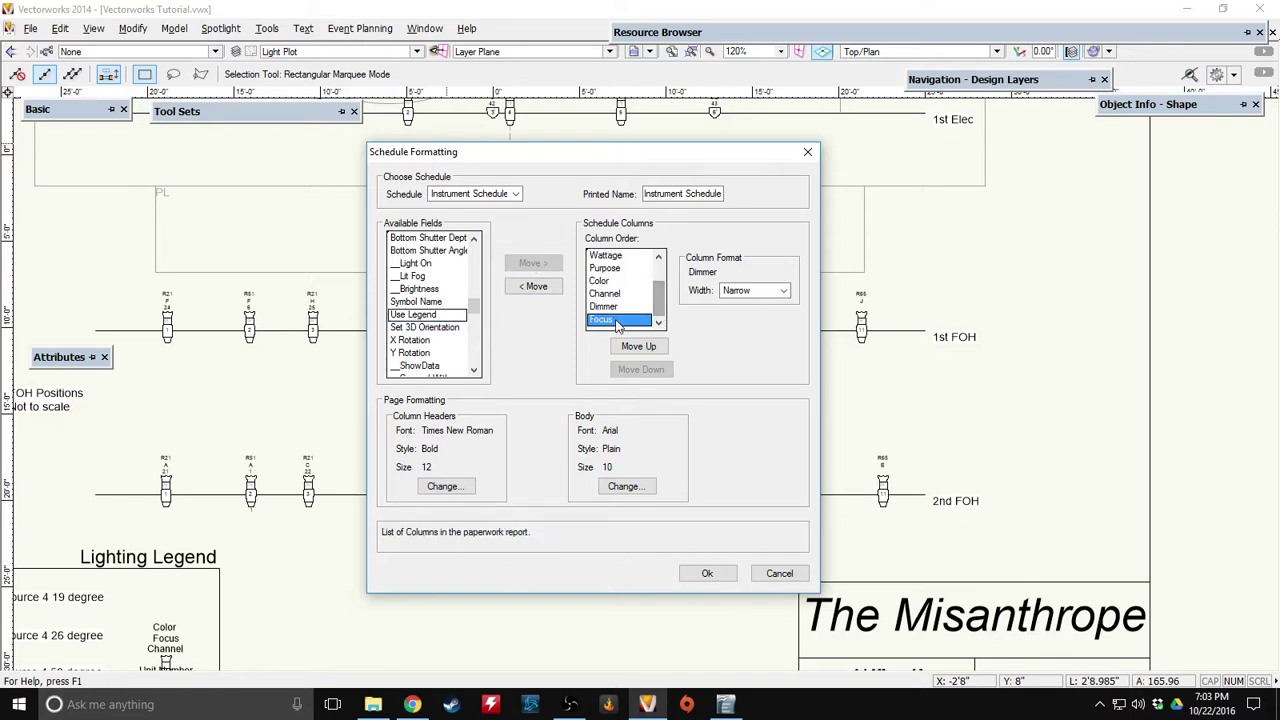
pyautogui.click(639, 346)
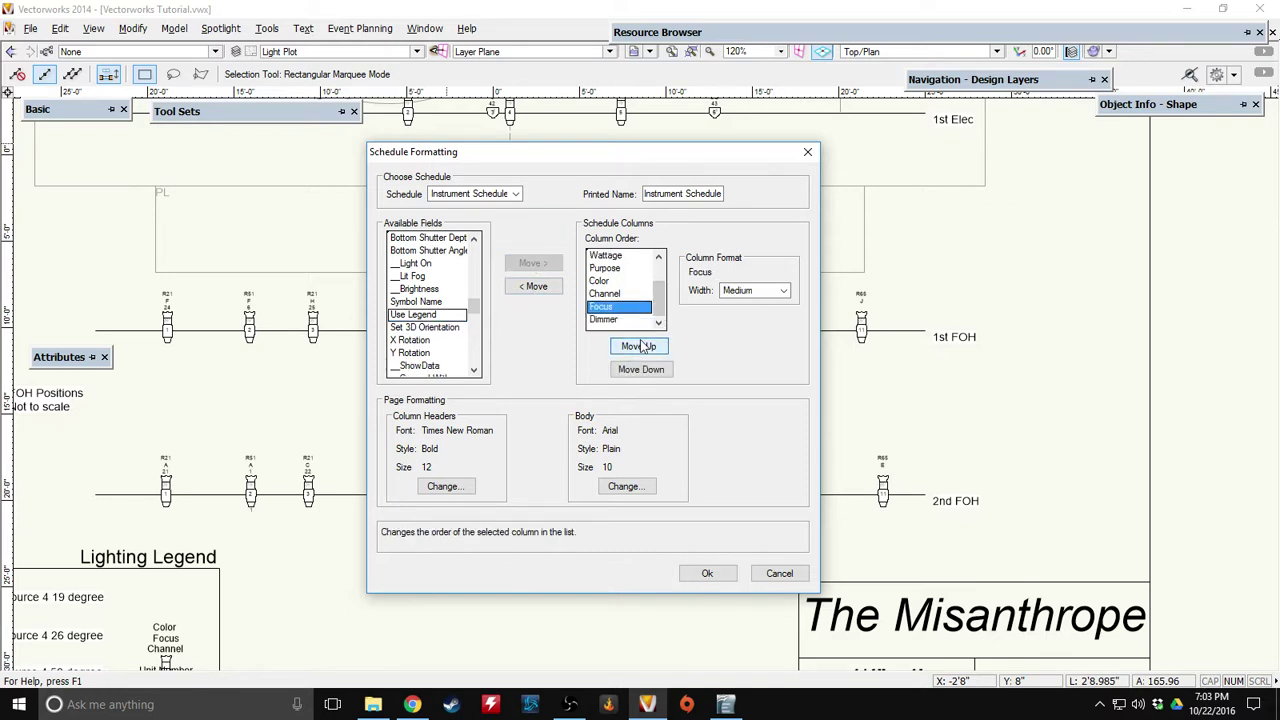
pyautogui.click(639, 346)
pyautogui.click(639, 346)
pyautogui.click(639, 346)
pyautogui.click(640, 369)
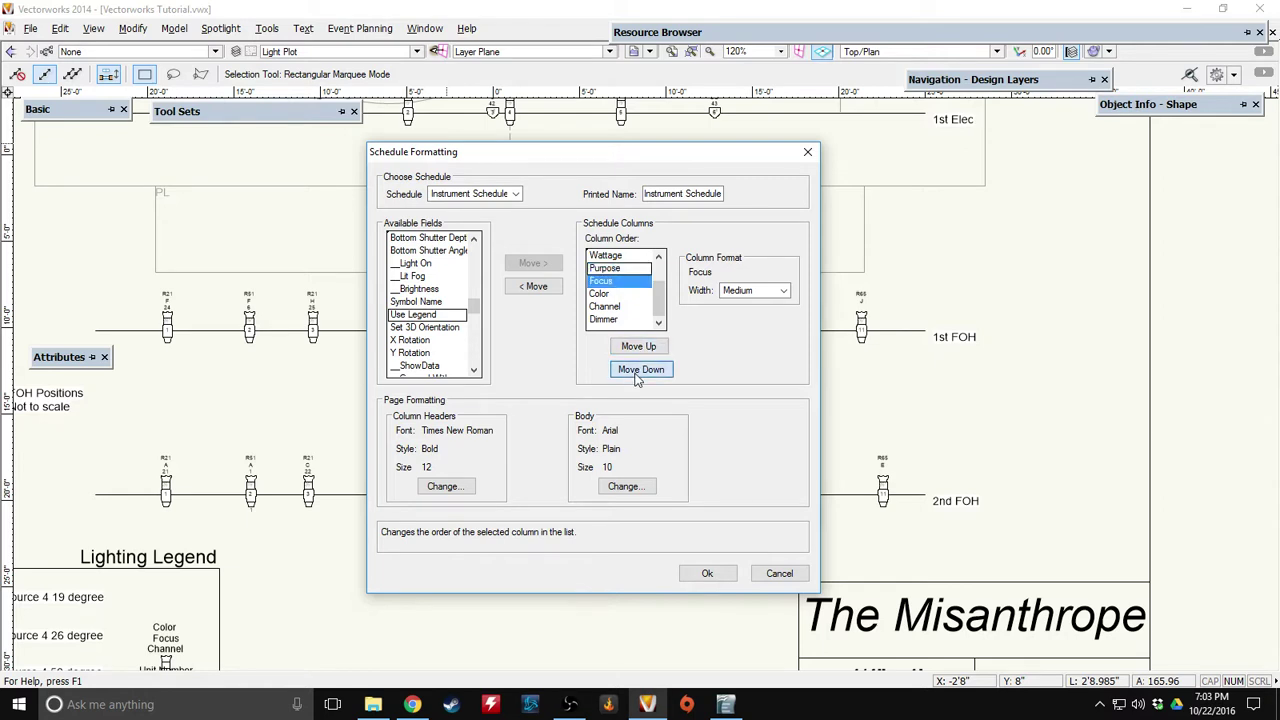
# Review the full column order of the Instrument Schedule, including the Channel and Position columns.
pyautogui.scroll(3, 630, 312)
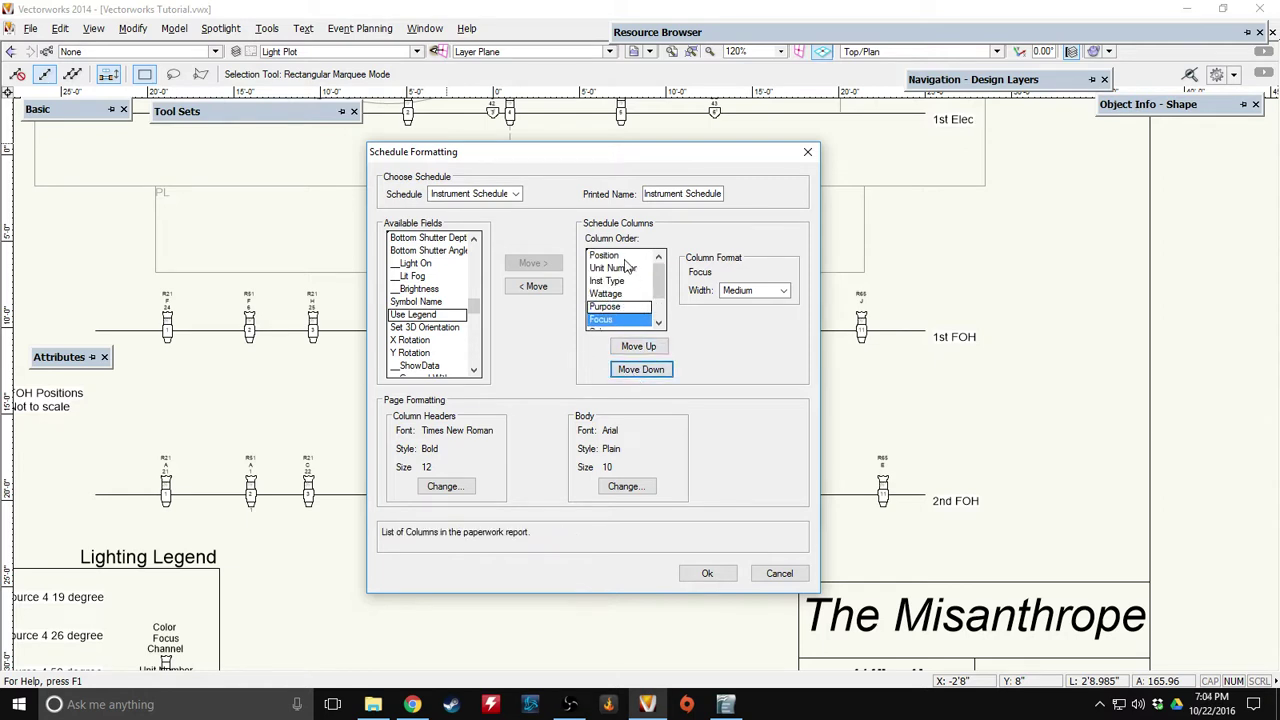
pyautogui.scroll(-3, 652, 290)
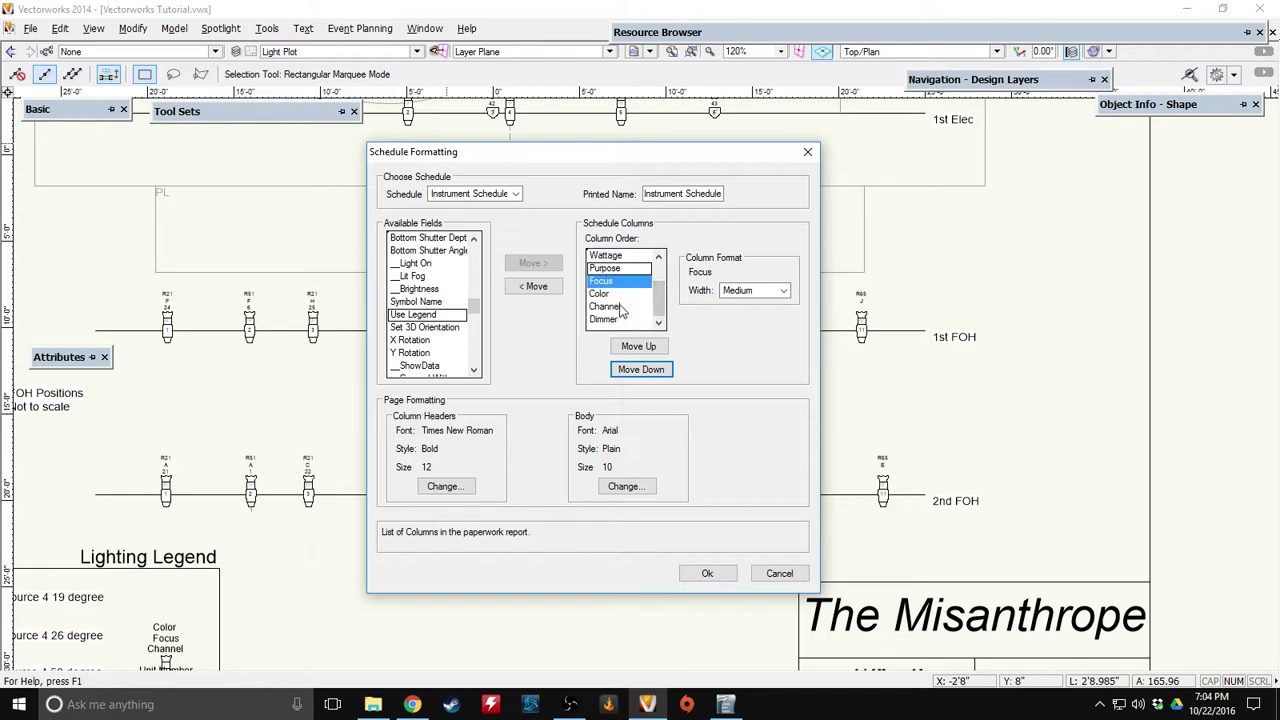
pyautogui.click(612, 307)
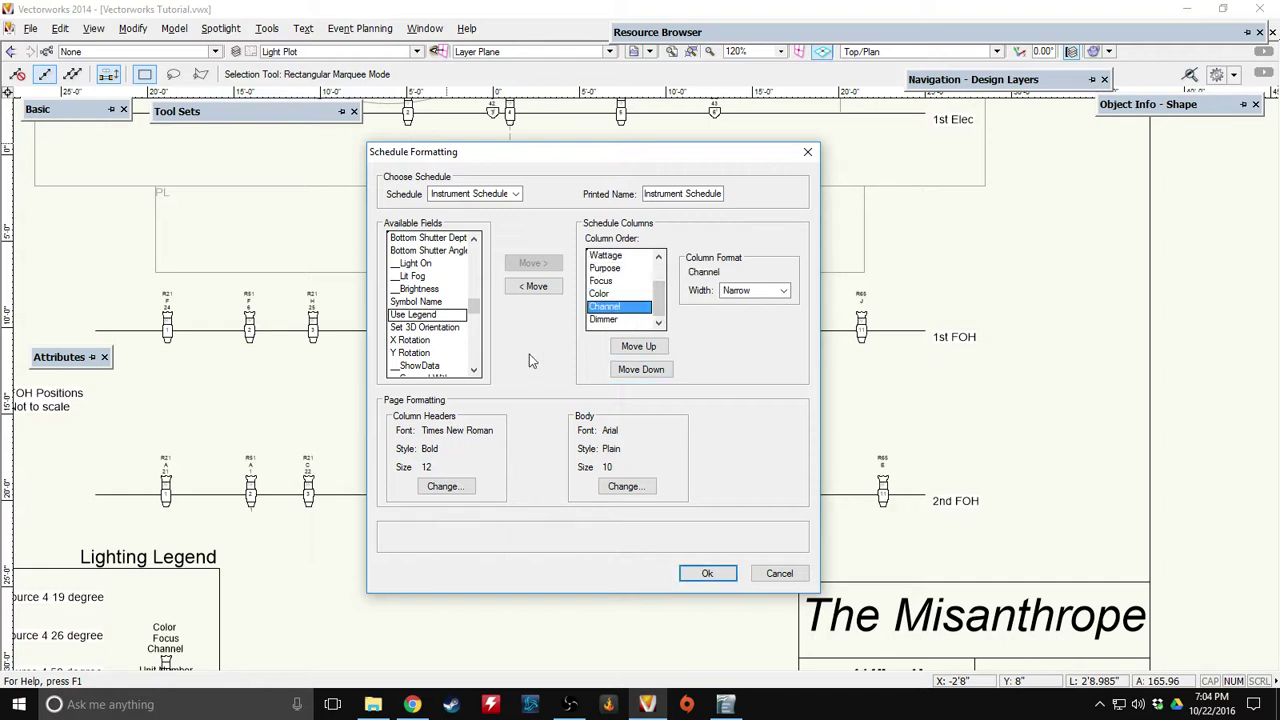
pyautogui.scroll(3, 610, 300)
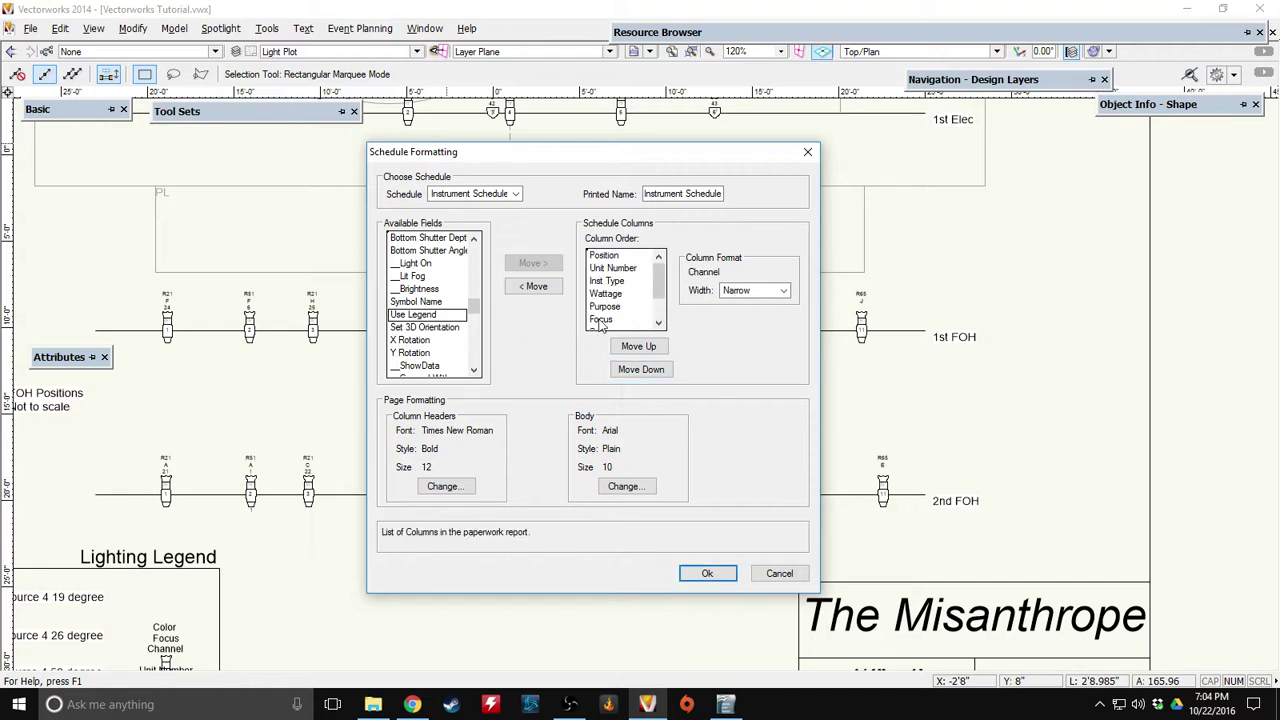
pyautogui.click(474, 193)
pyautogui.click(480, 206)
pyautogui.click(618, 257)
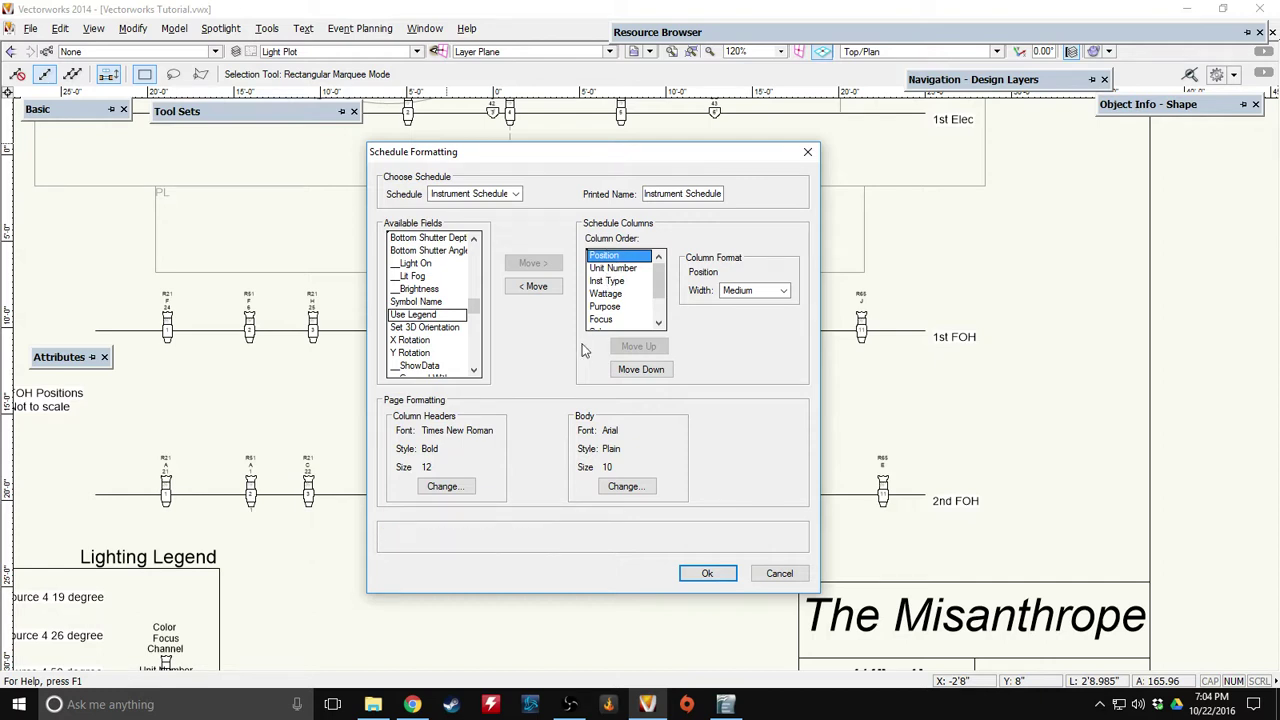
# Switch the formatting to the Channel Hookup schedule and add the Focus field to its columns.
pyautogui.click(515, 194)
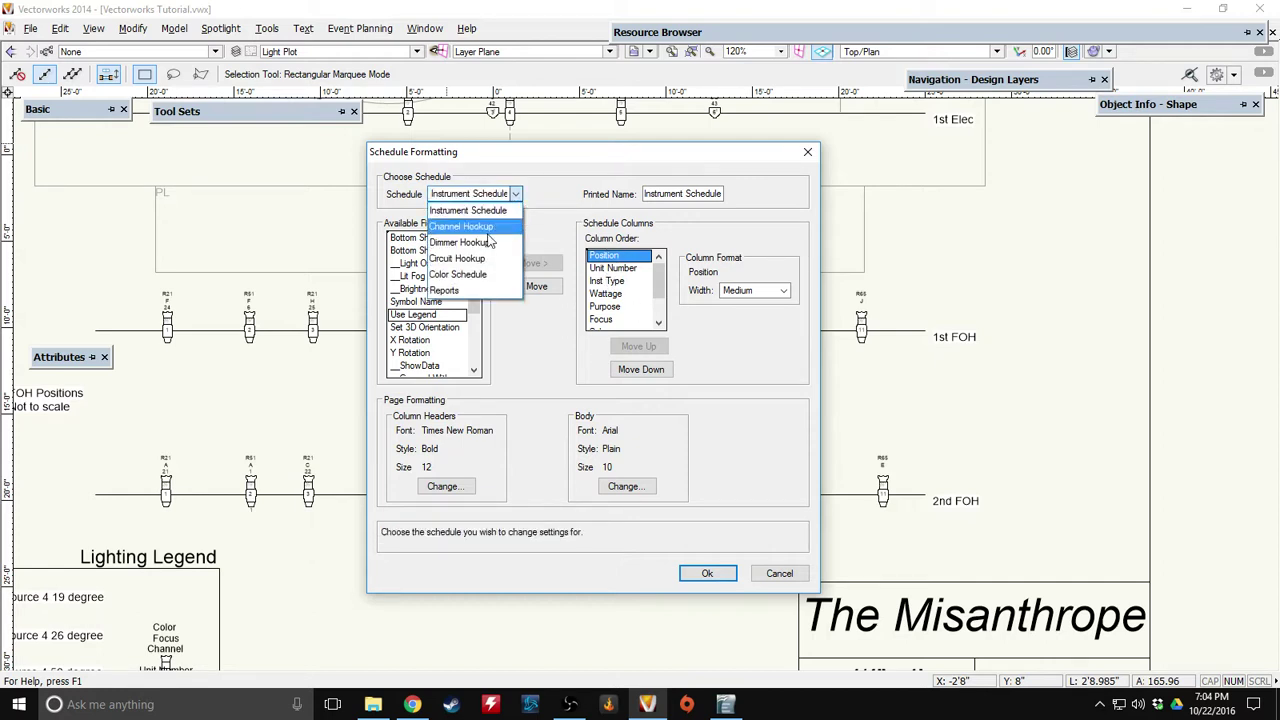
pyautogui.click(488, 230)
pyautogui.scroll(-2, 630, 287)
pyautogui.scroll(1, 629, 300)
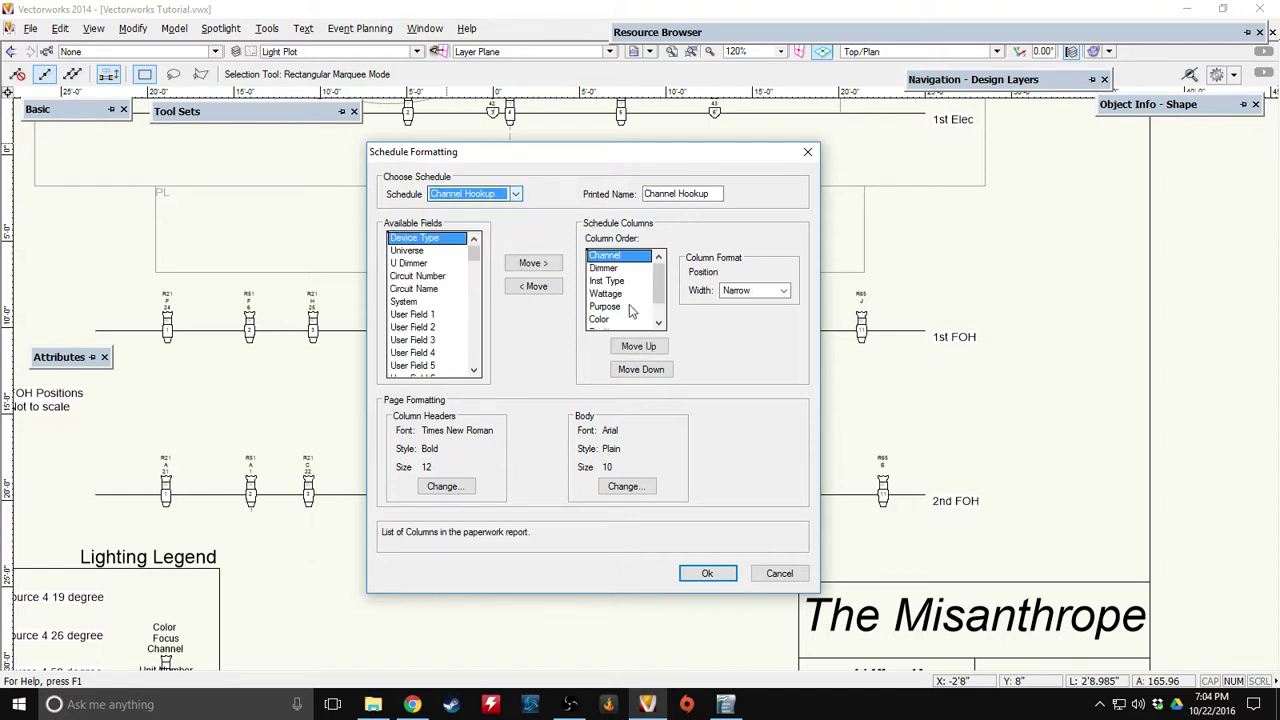
pyautogui.scroll(-1, 630, 312)
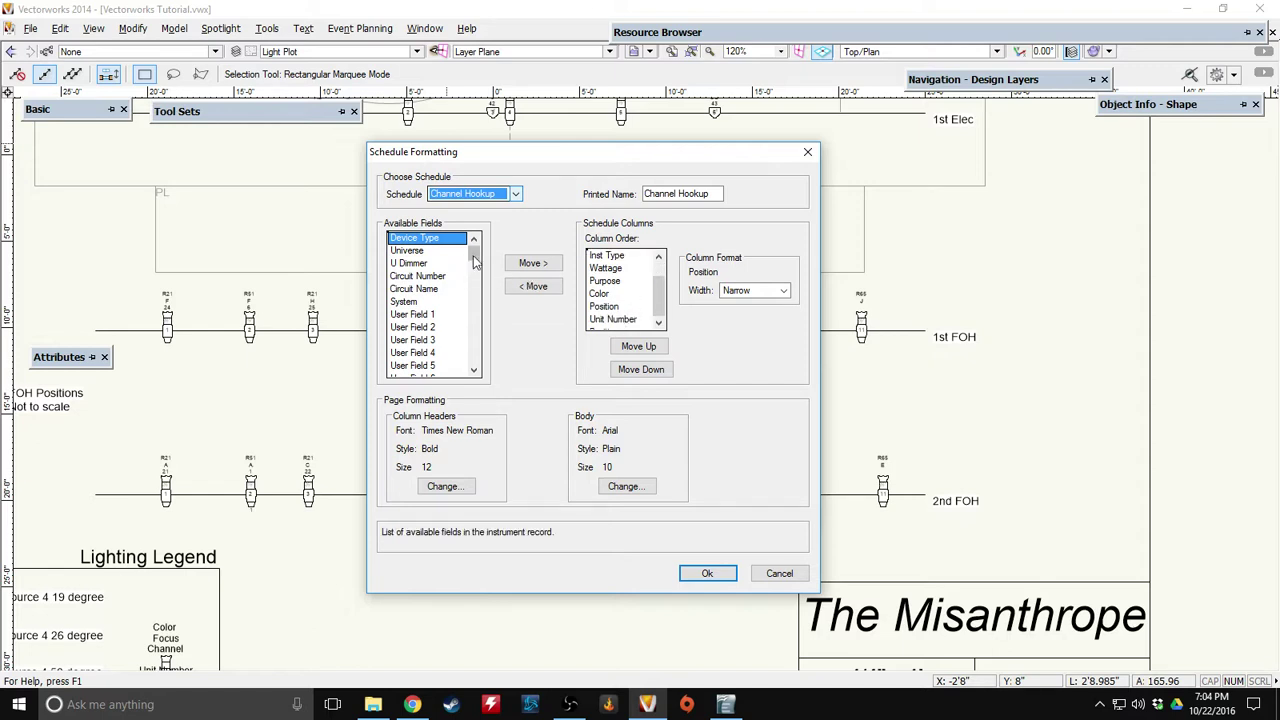
pyautogui.moveTo(476, 250); pyautogui.dragTo(478, 283)
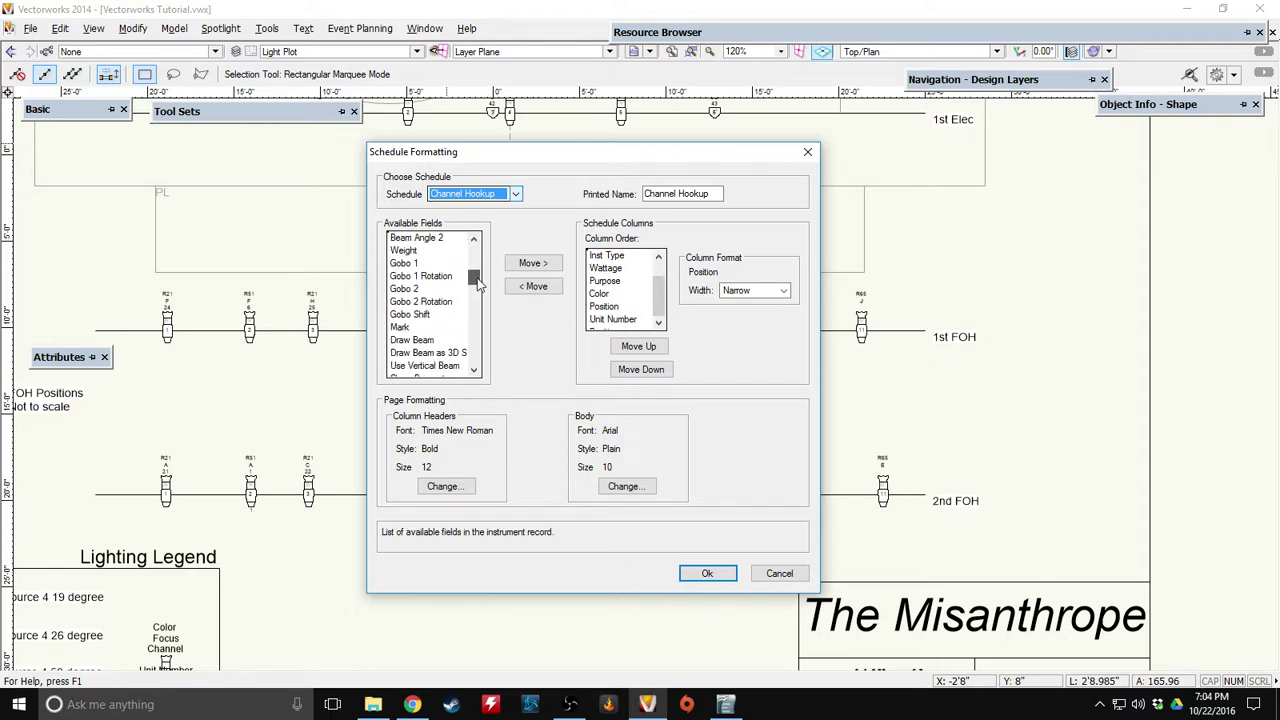
pyautogui.scroll(-4, 430, 325)
pyautogui.scroll(-1, 440, 328)
pyautogui.click(418, 340)
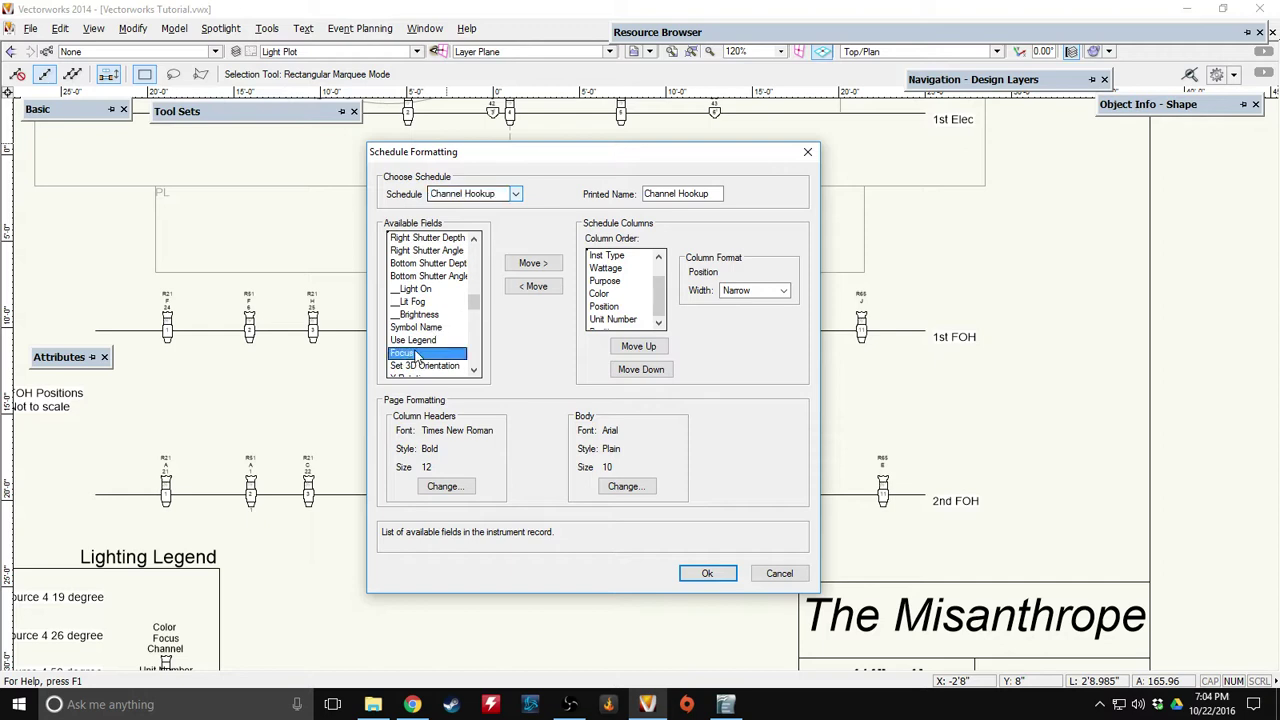
pyautogui.click(533, 263)
# Reorder the Channel Hookup columns so that Focus sits between Purpose and Color.
pyautogui.click(605, 293)
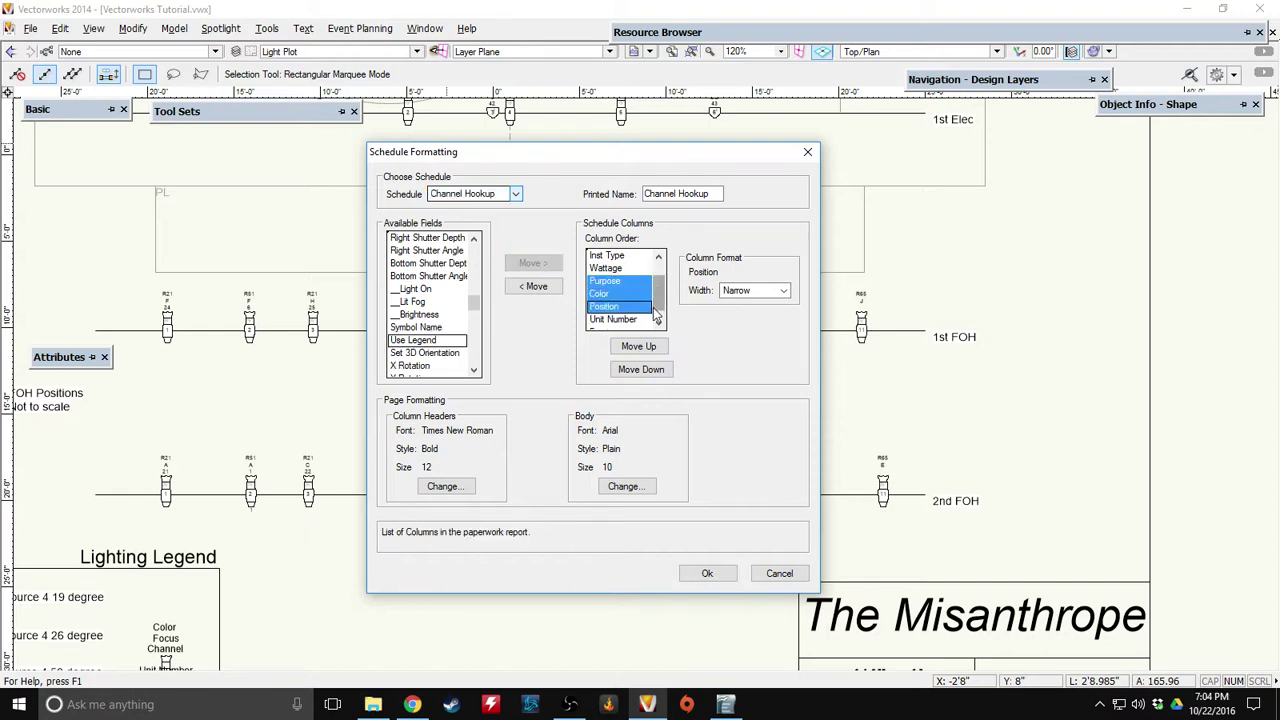
pyautogui.scroll(-1, 661, 287)
pyautogui.click(605, 319)
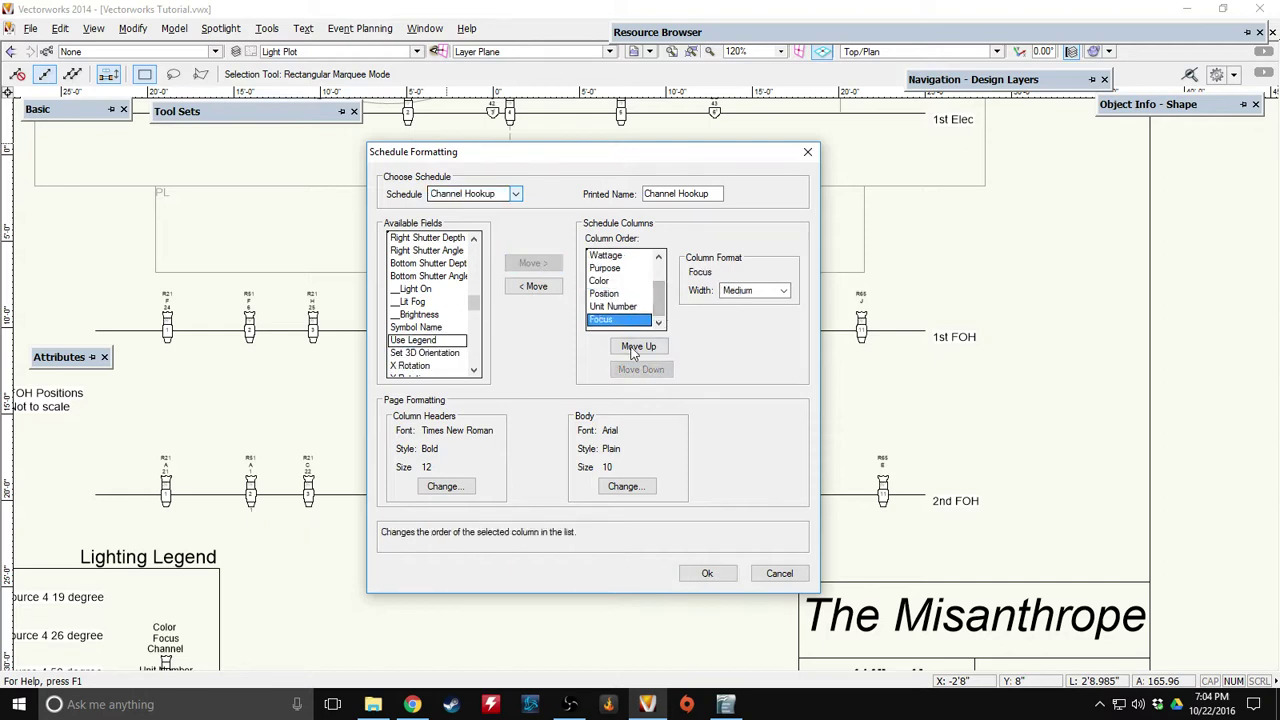
pyautogui.click(638, 346)
pyautogui.click(638, 346)
pyautogui.click(638, 346)
pyautogui.click(635, 350)
pyautogui.click(635, 350)
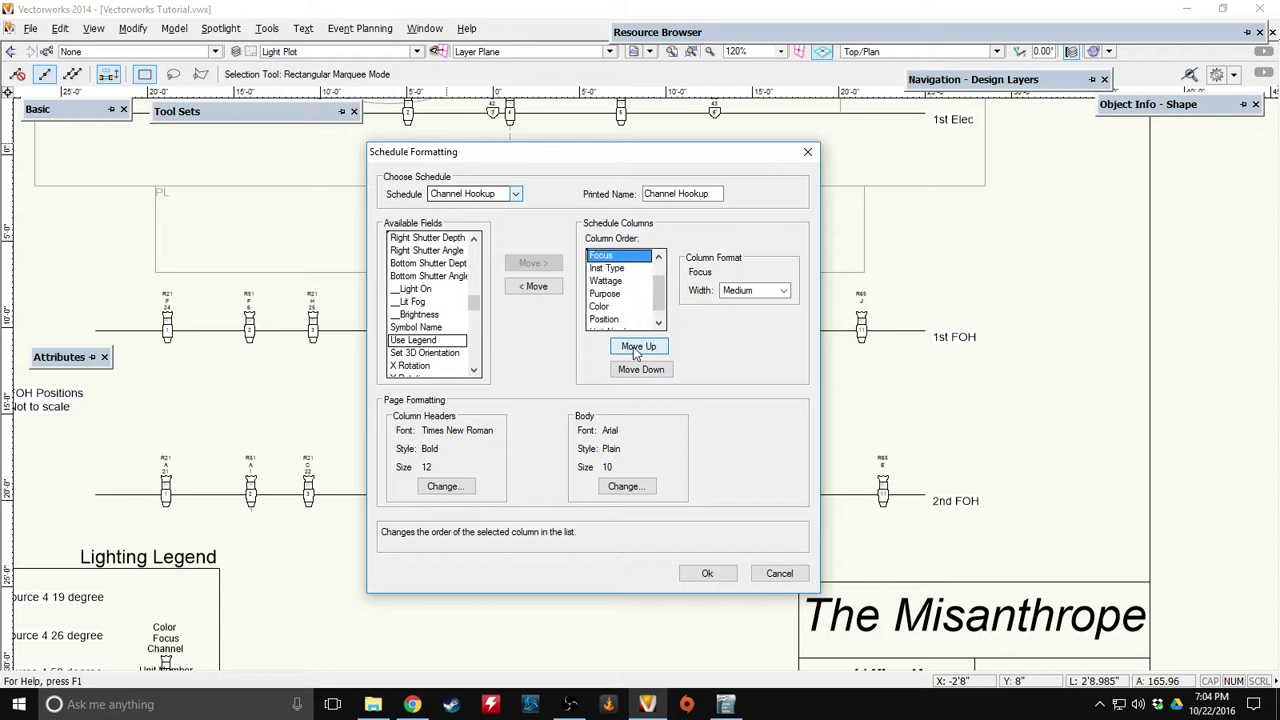
pyautogui.click(633, 370)
pyautogui.click(633, 370)
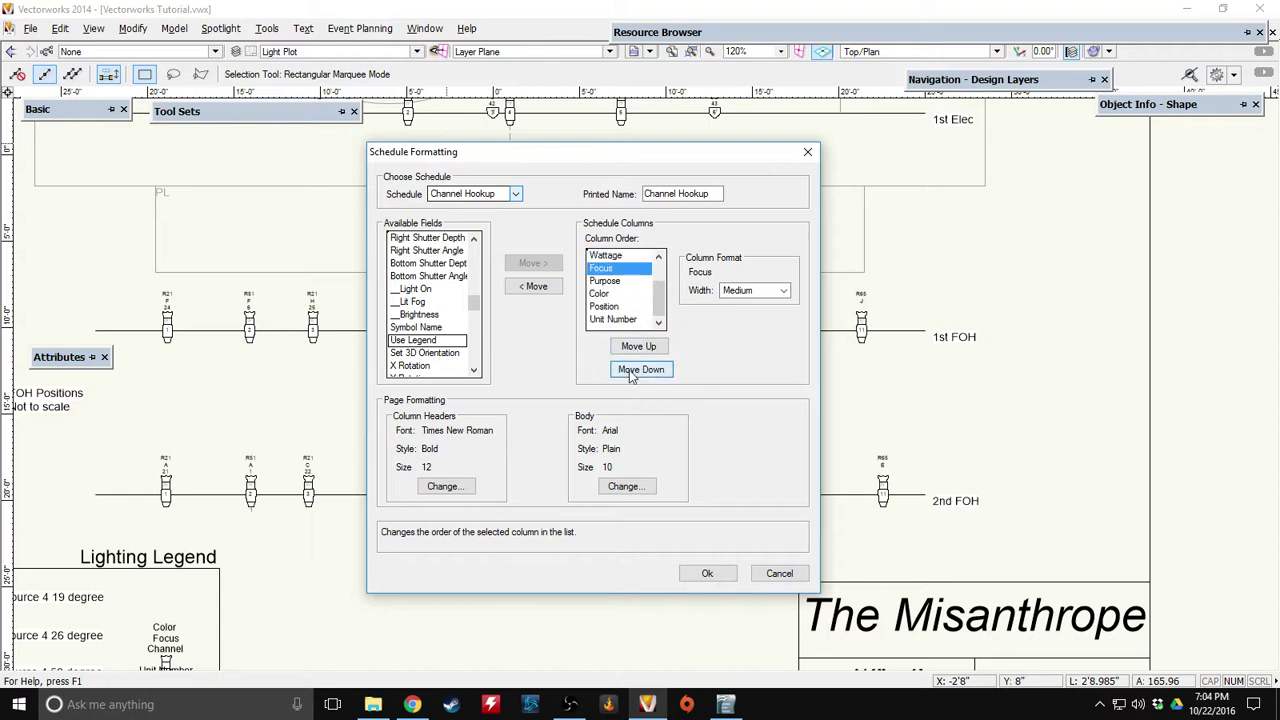
pyautogui.click(631, 370)
pyautogui.scroll(1, 645, 304)
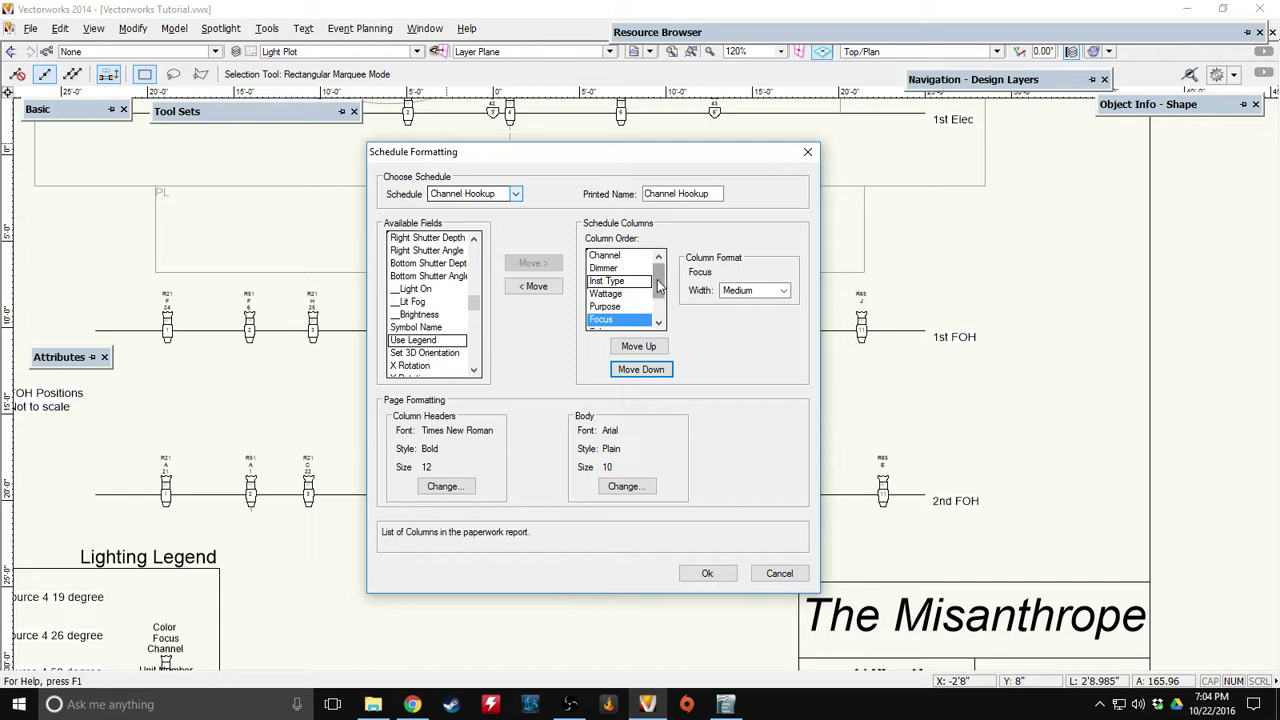
pyautogui.scroll(-1, 648, 287)
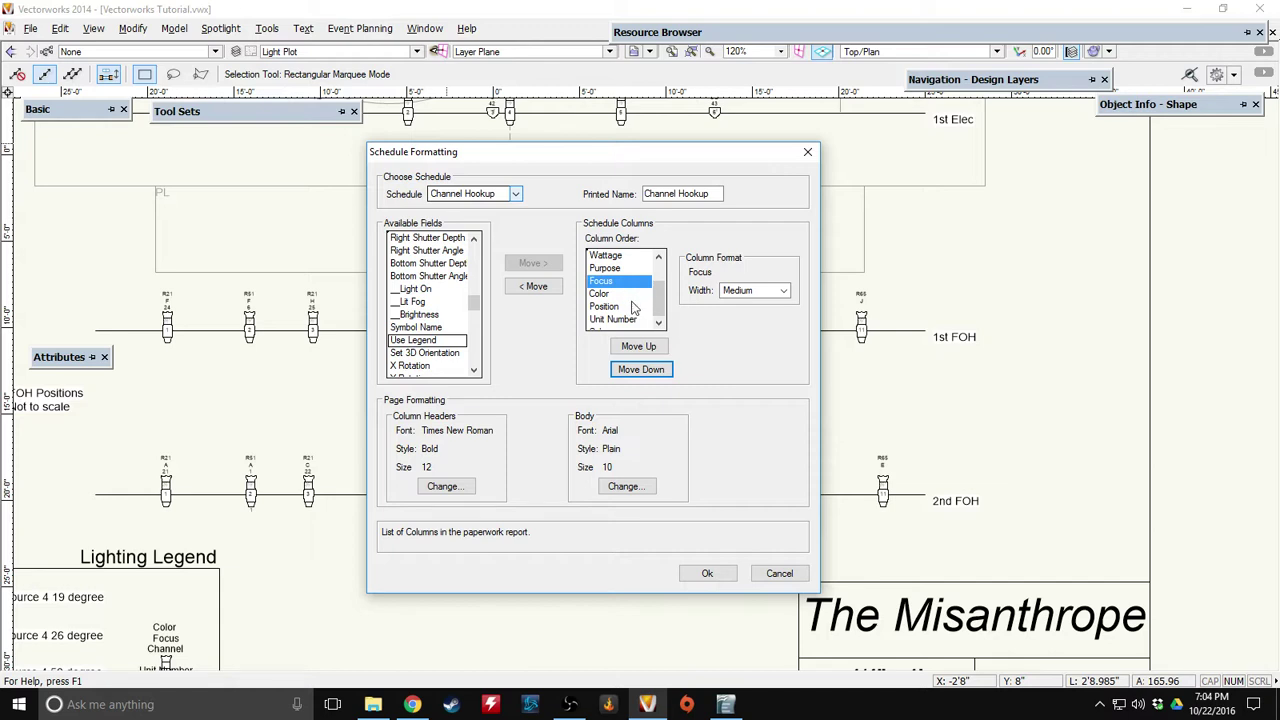
# Move the Position column of the Channel Hookup directly above Purpose.
pyautogui.click(615, 307)
pyautogui.click(636, 347)
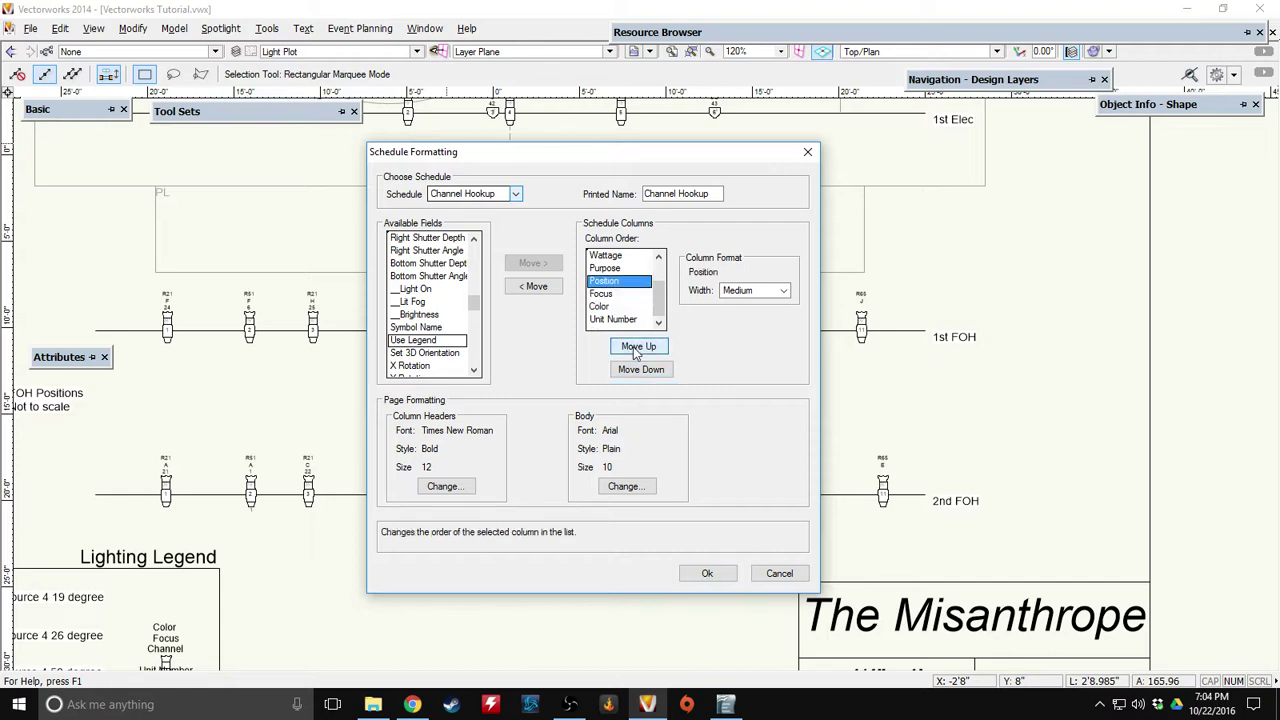
pyautogui.click(636, 347)
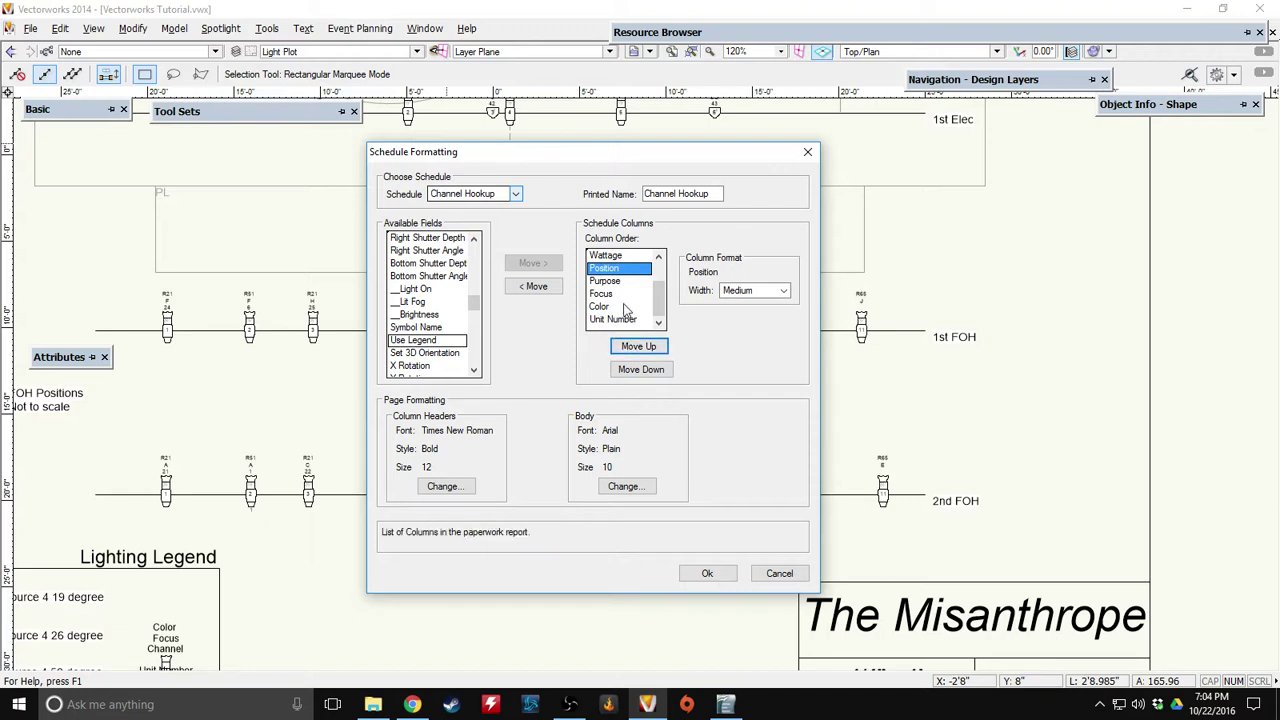
pyautogui.scroll(1, 625, 311)
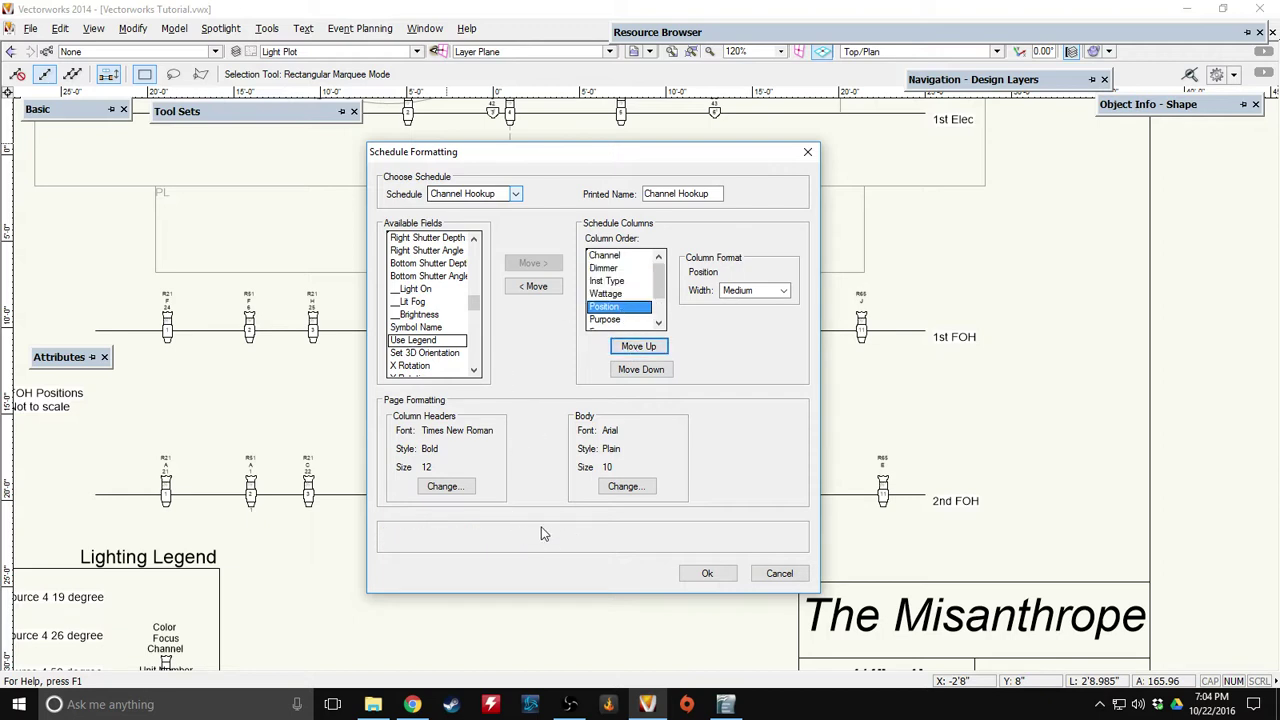
# Accept the schedule formatting and generate the Instrument Schedule and Channel Hookup paperwork.
pyautogui.click(703, 573)
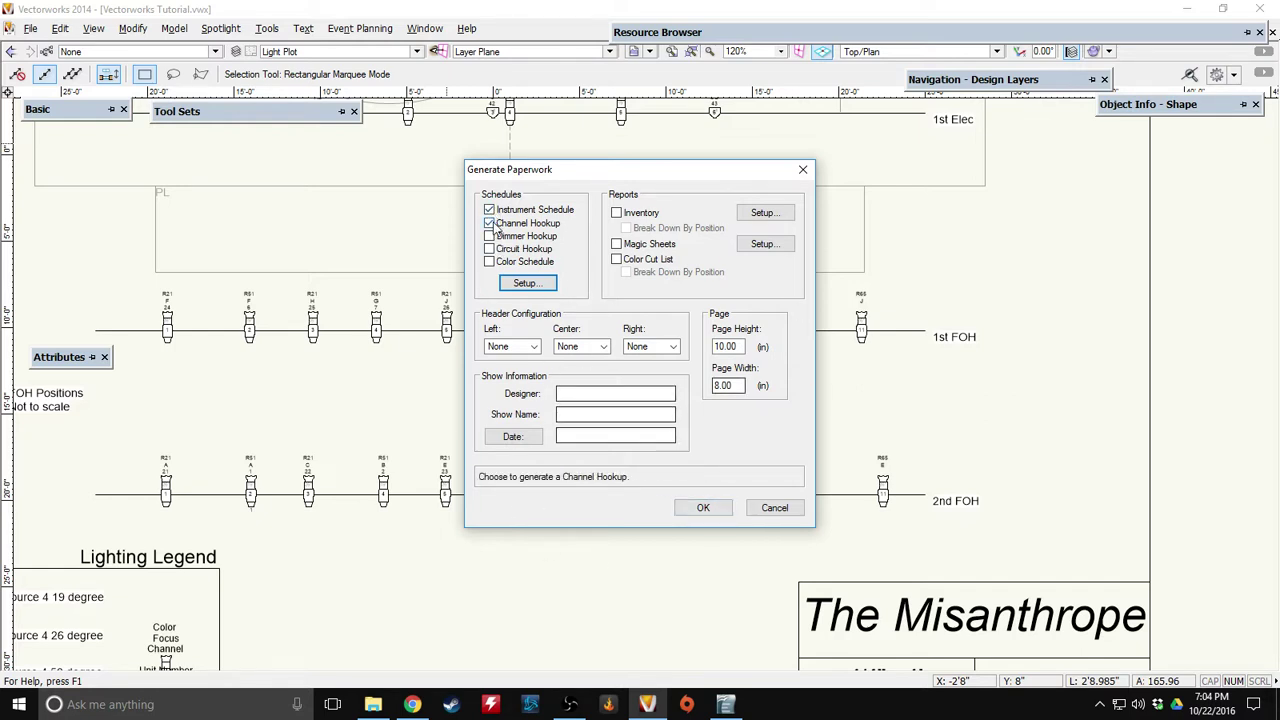
pyautogui.click(700, 510)
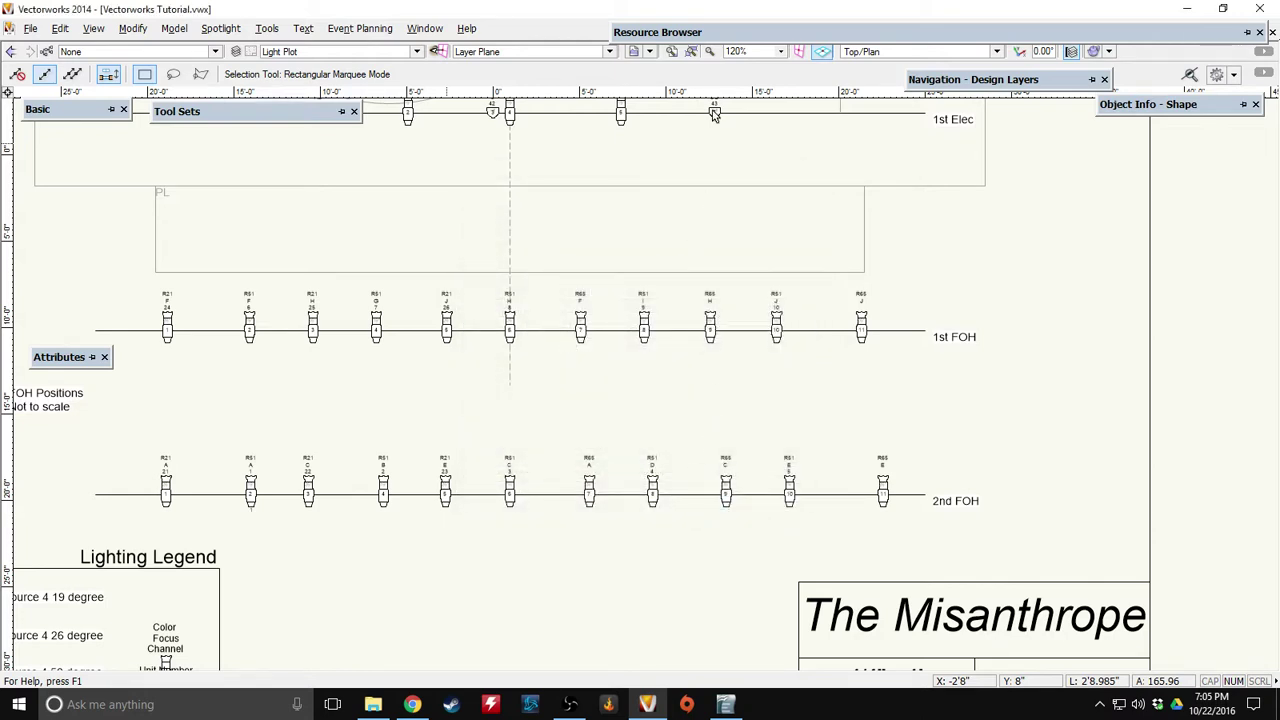
pyautogui.click(664, 359)
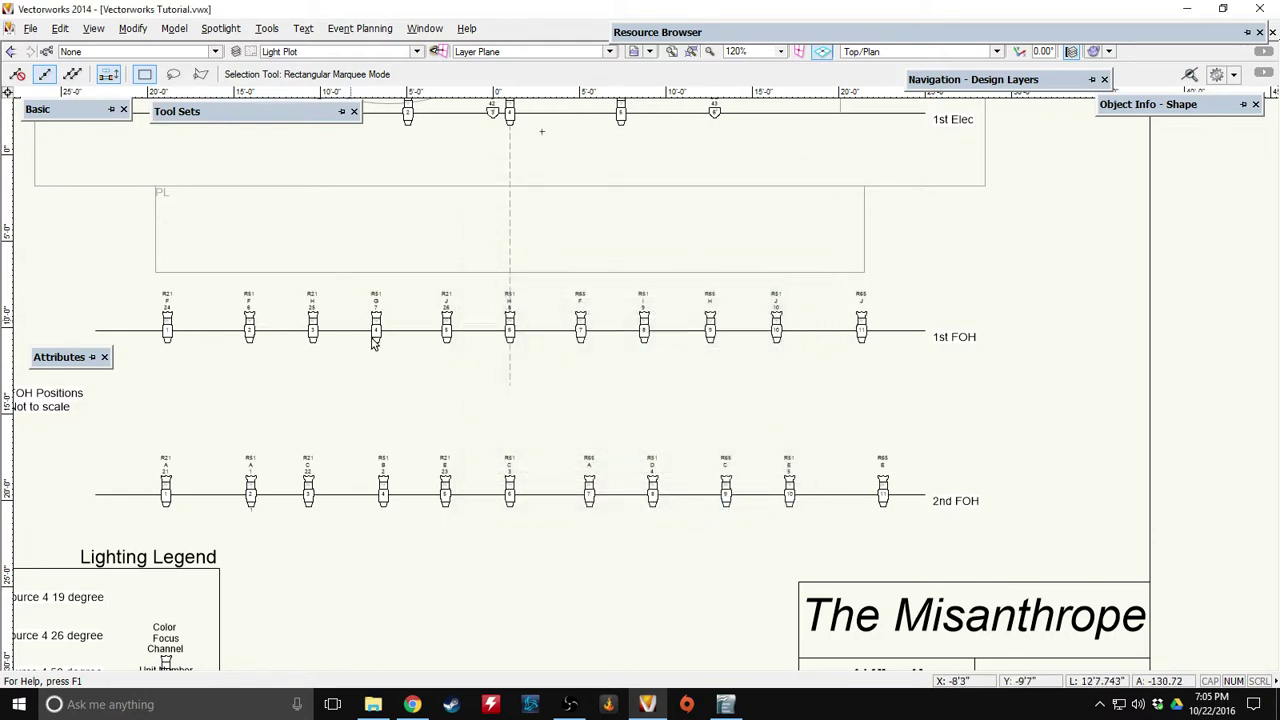
# Open the Channel Hookup worksheet, move its window to free space and enlarge it to show all columns.
pyautogui.click(419, 30)
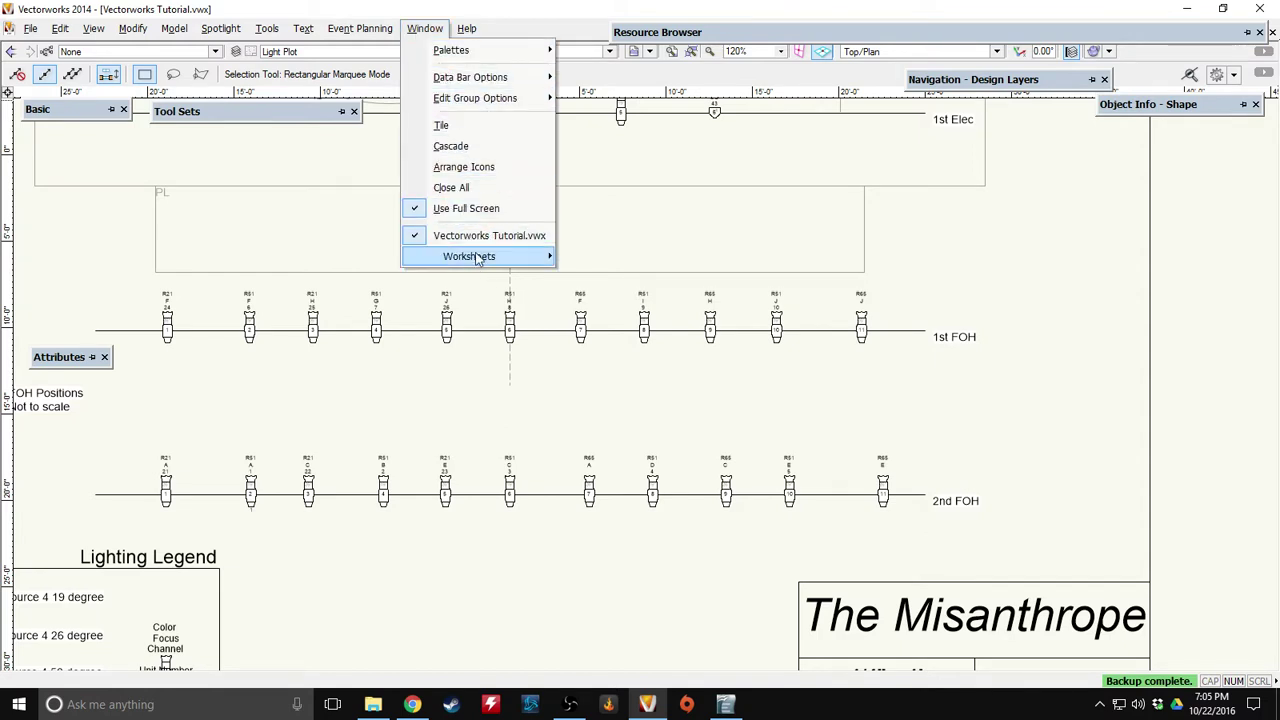
pyautogui.moveTo(478, 258)
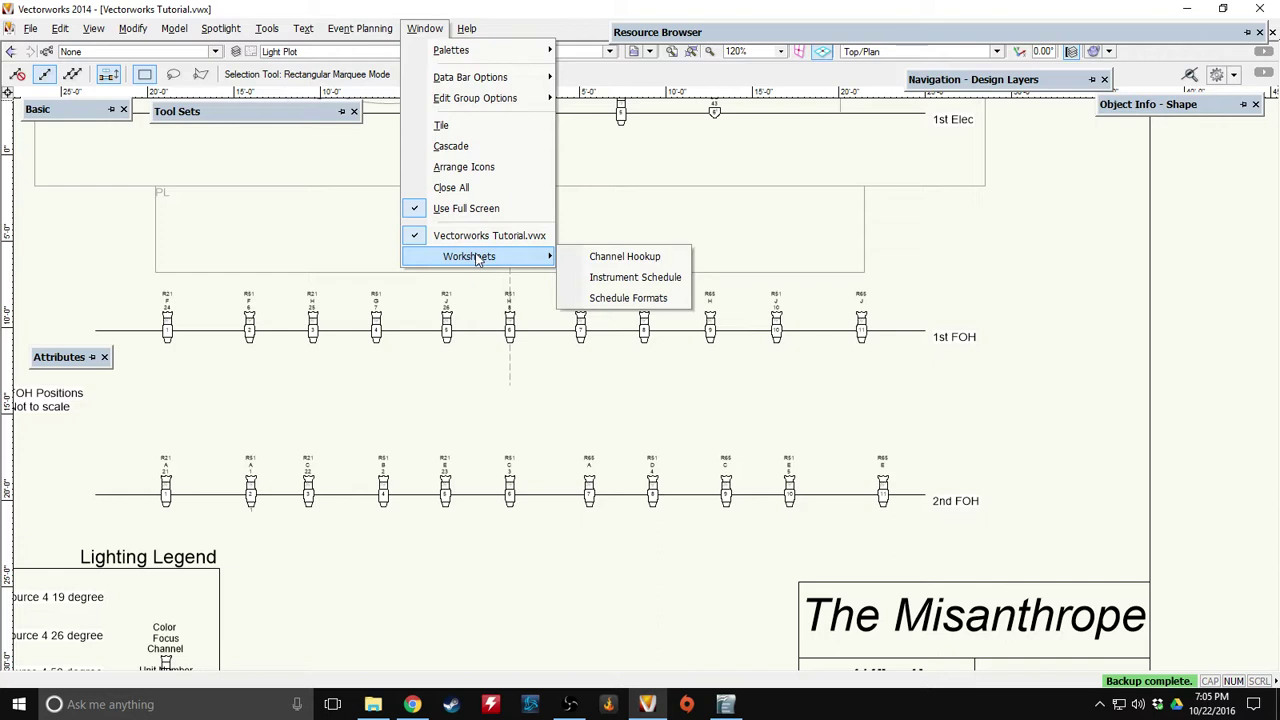
pyautogui.click(634, 260)
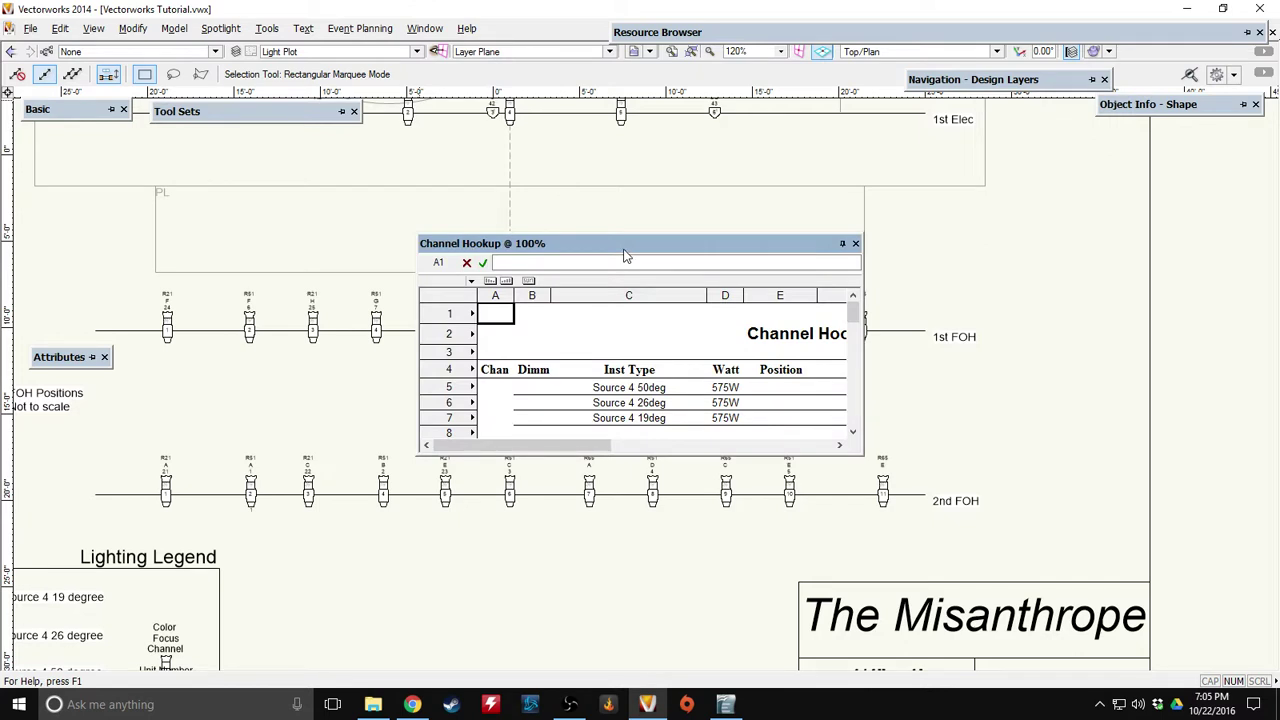
pyautogui.moveTo(630, 250); pyautogui.dragTo(265, 105)
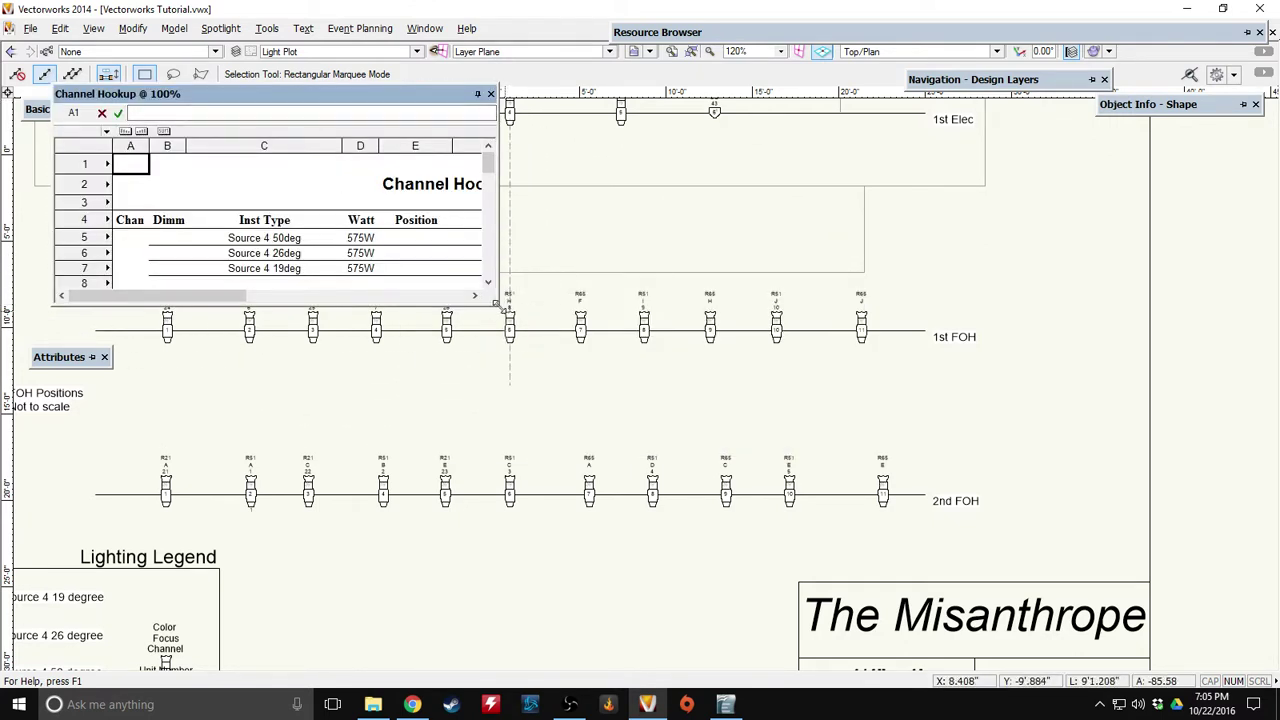
pyautogui.moveTo(495, 298); pyautogui.dragTo(1087, 641)
# Check the Channel Hookup rows for instruments without a channel number, including the Cool Diag units, and close the worksheet.
pyautogui.scroll(-1, 728, 452)
pyautogui.scroll(-4, 728, 452)
pyautogui.scroll(-2, 466, 449)
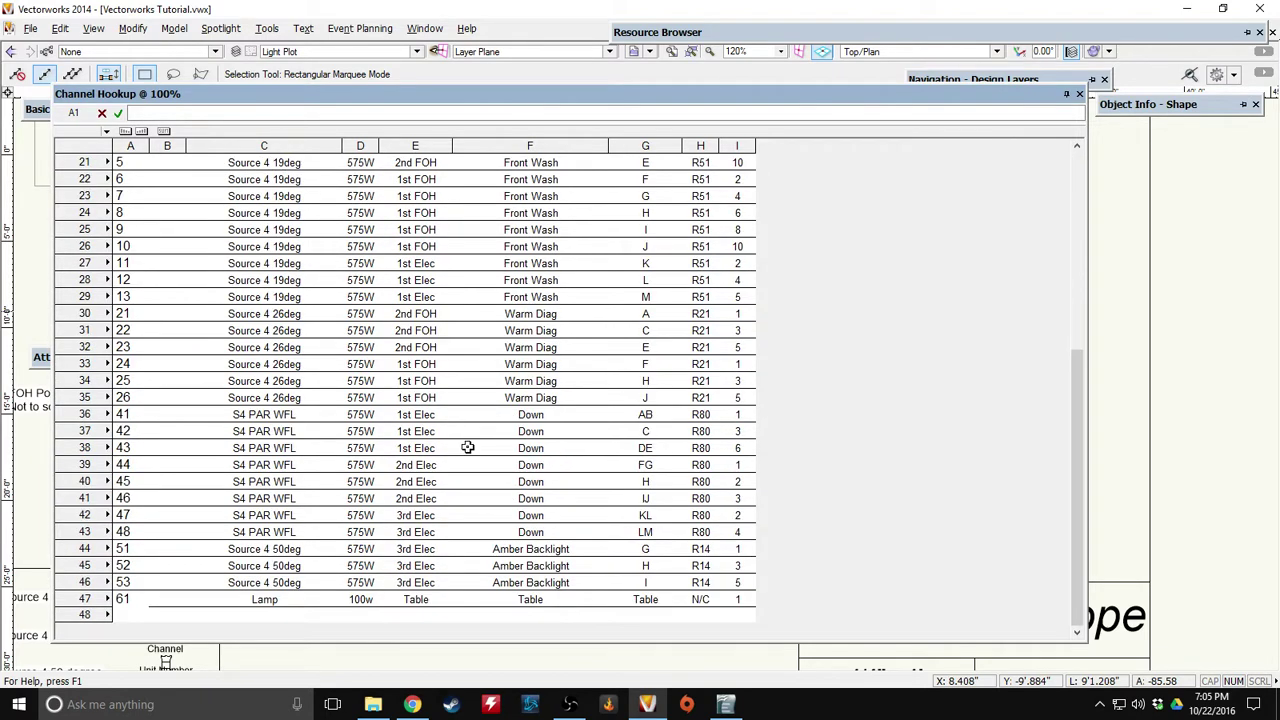
pyautogui.scroll(3, 466, 449)
pyautogui.scroll(4, 451, 453)
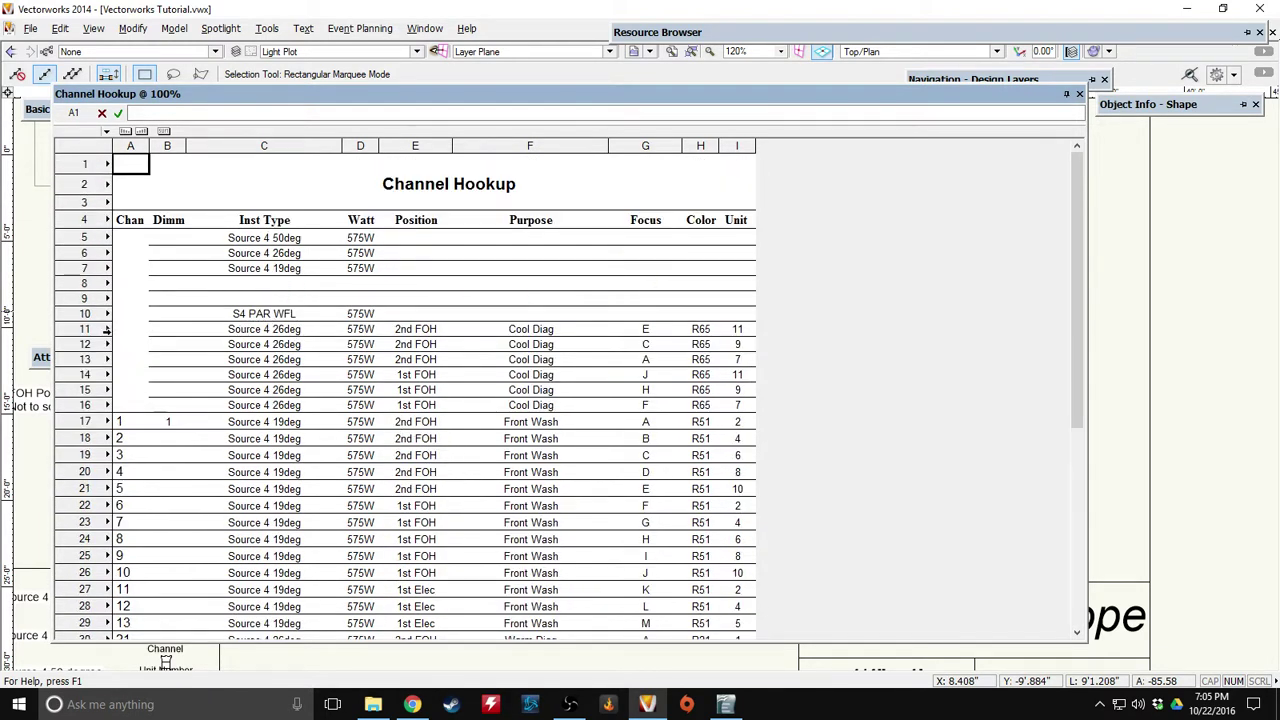
pyautogui.click(95, 329)
pyautogui.click(88, 374)
pyautogui.click(89, 405)
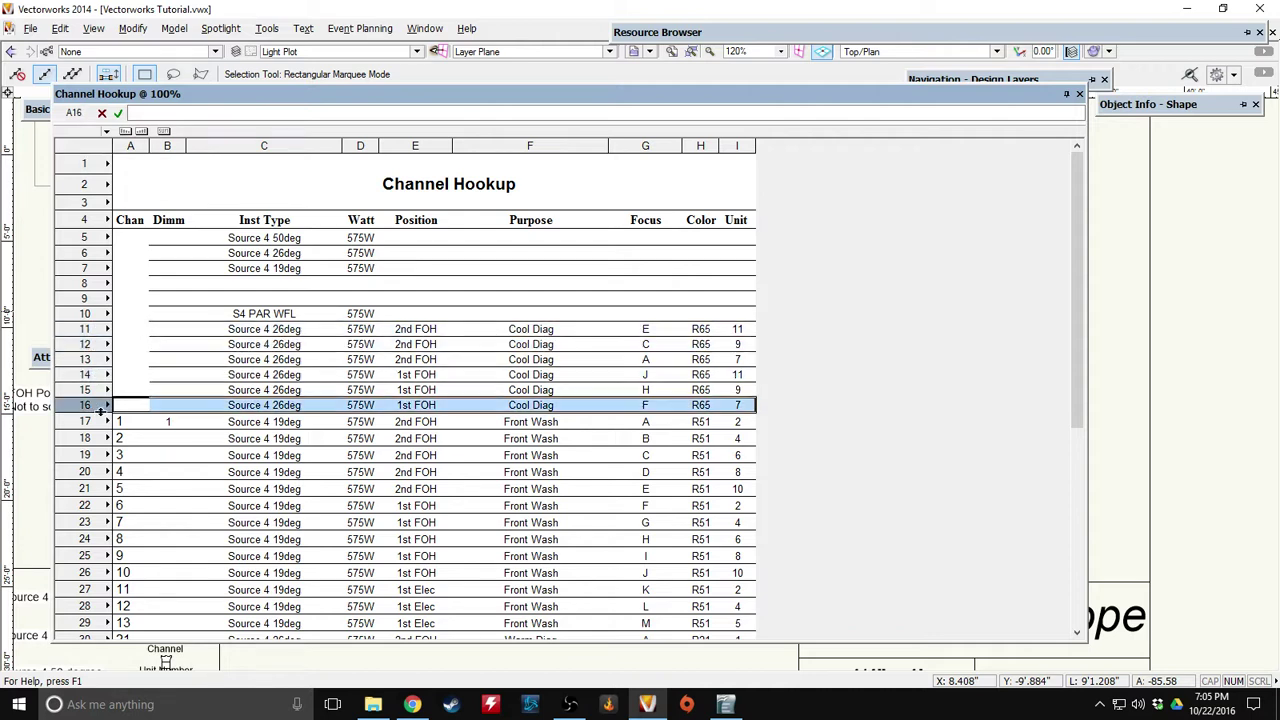
pyautogui.click(83, 389)
pyautogui.click(87, 359)
pyautogui.click(90, 329)
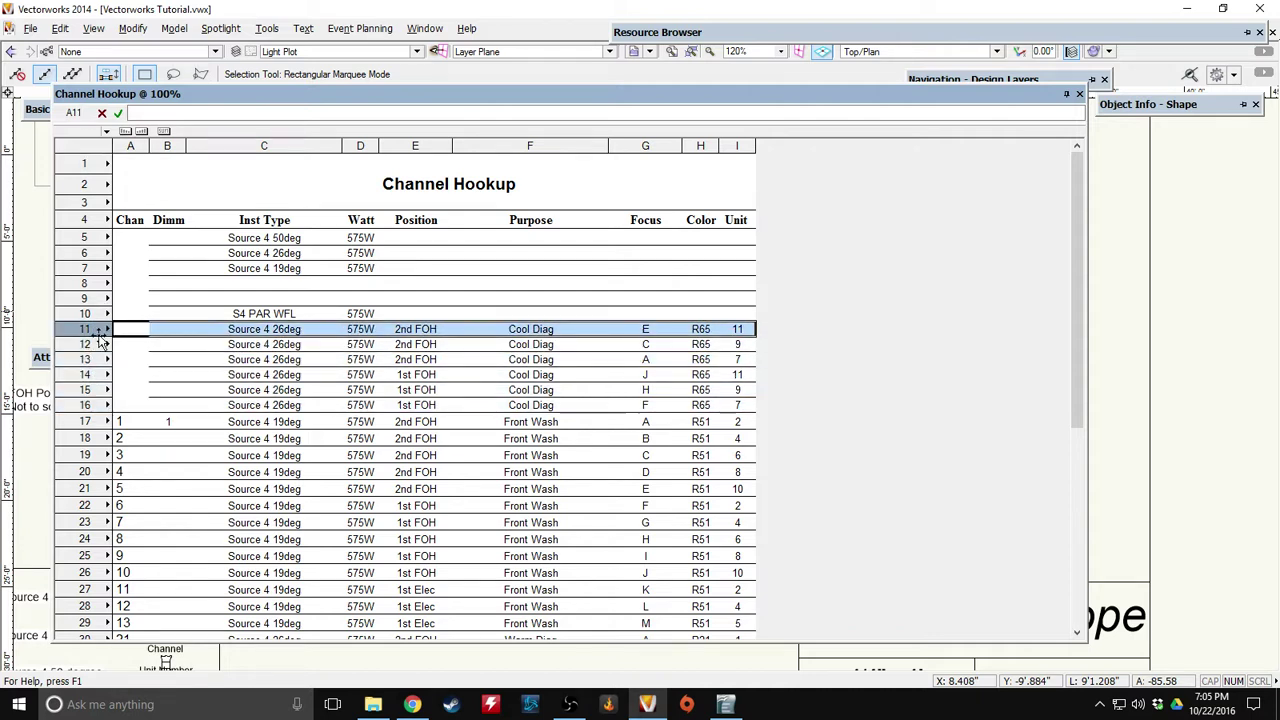
pyautogui.click(90, 313)
pyautogui.click(90, 331)
pyautogui.scroll(-1, 225, 366)
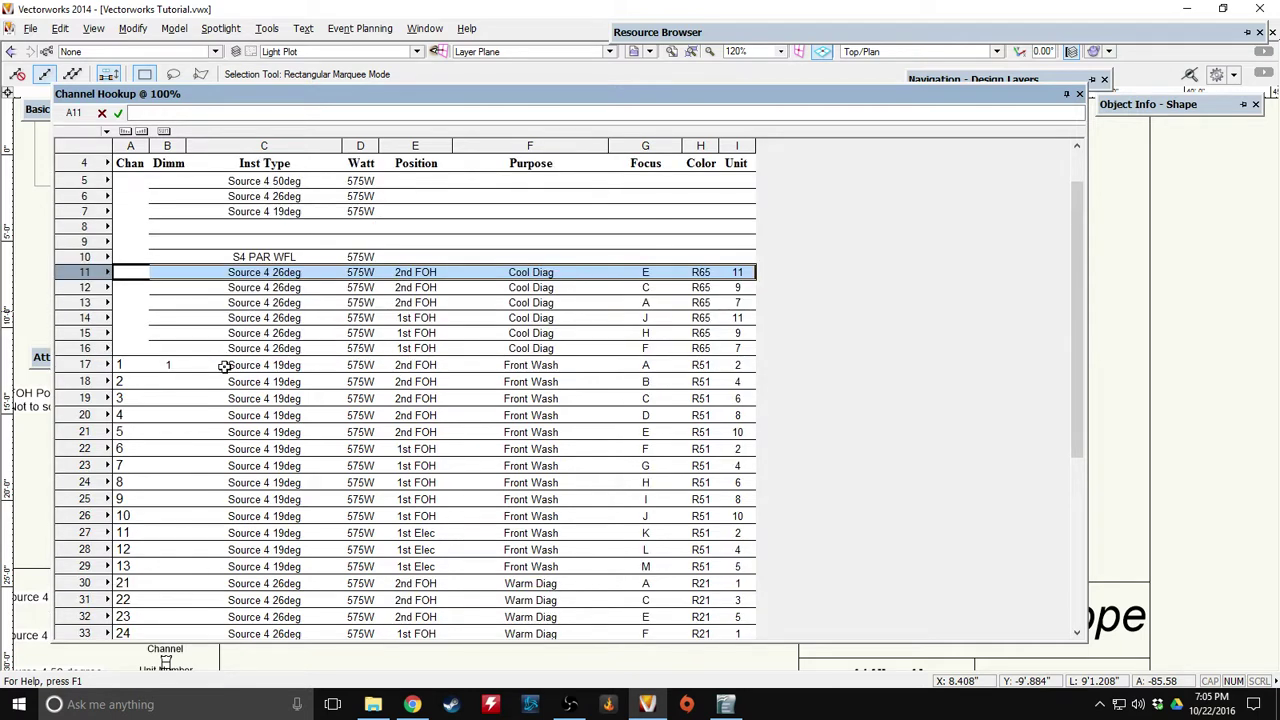
pyautogui.scroll(-5, 225, 366)
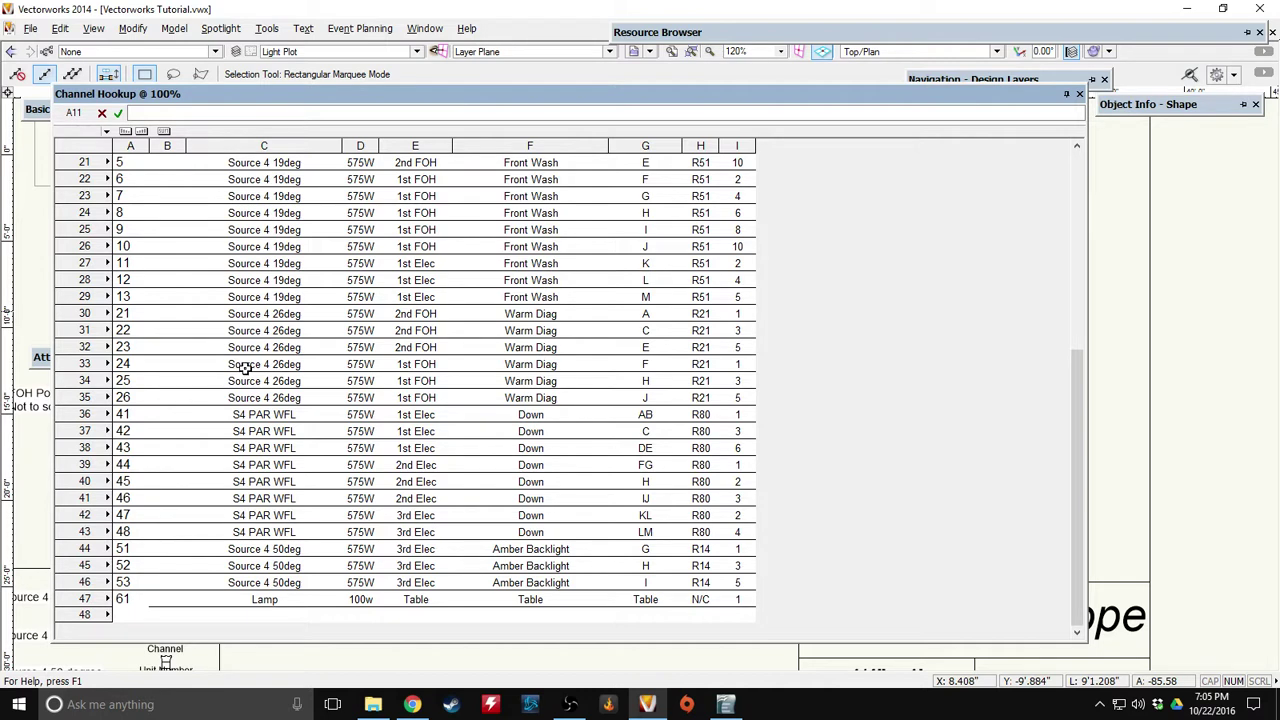
pyautogui.scroll(5, 245, 368)
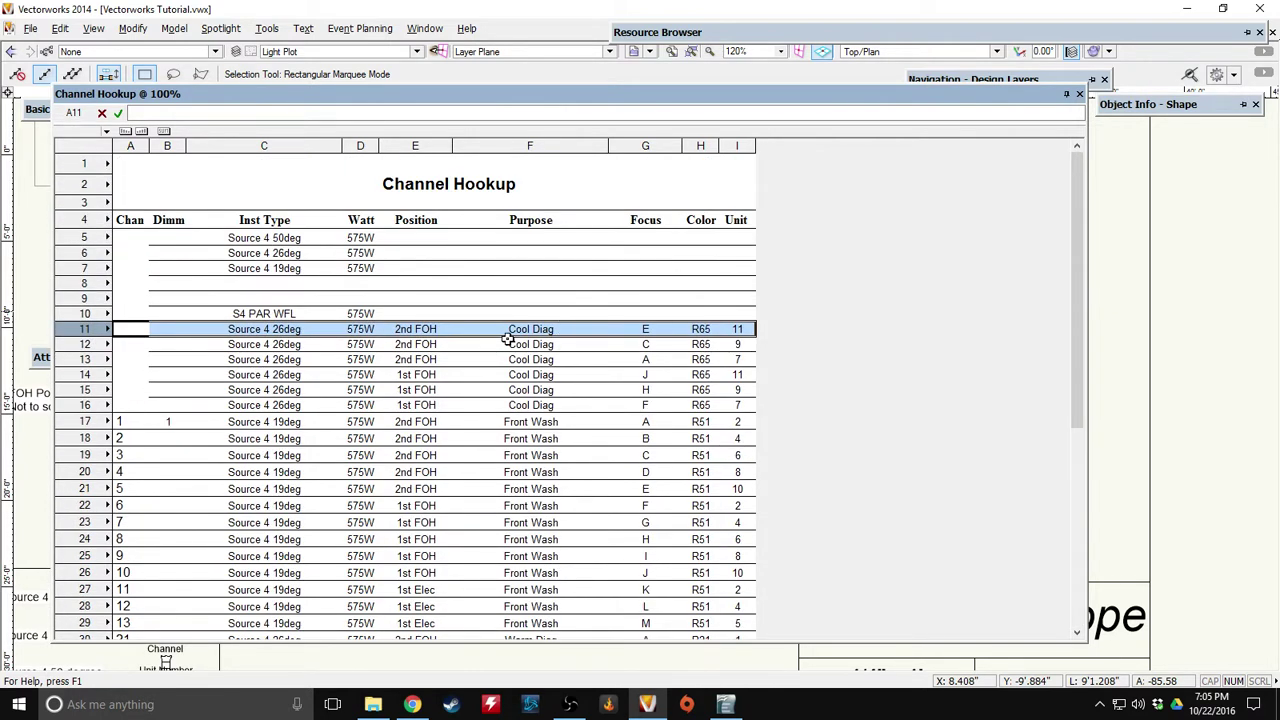
pyautogui.click(130, 358)
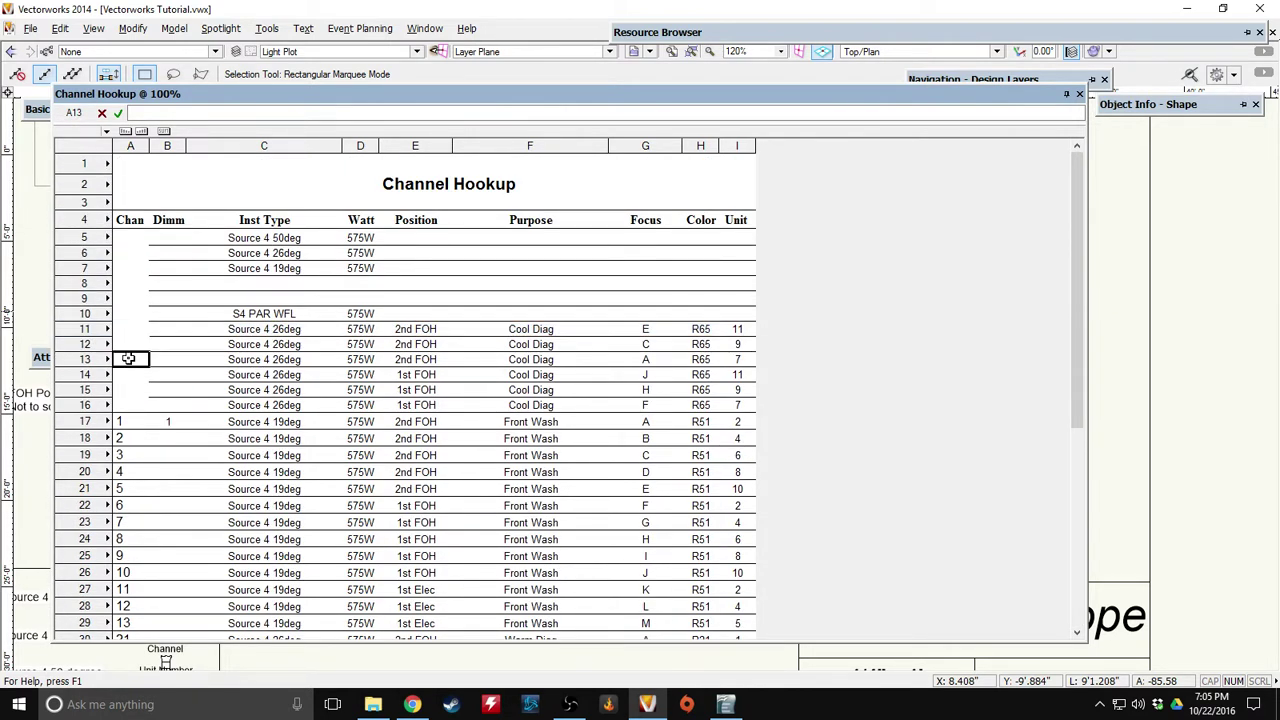
pyautogui.click(104, 359)
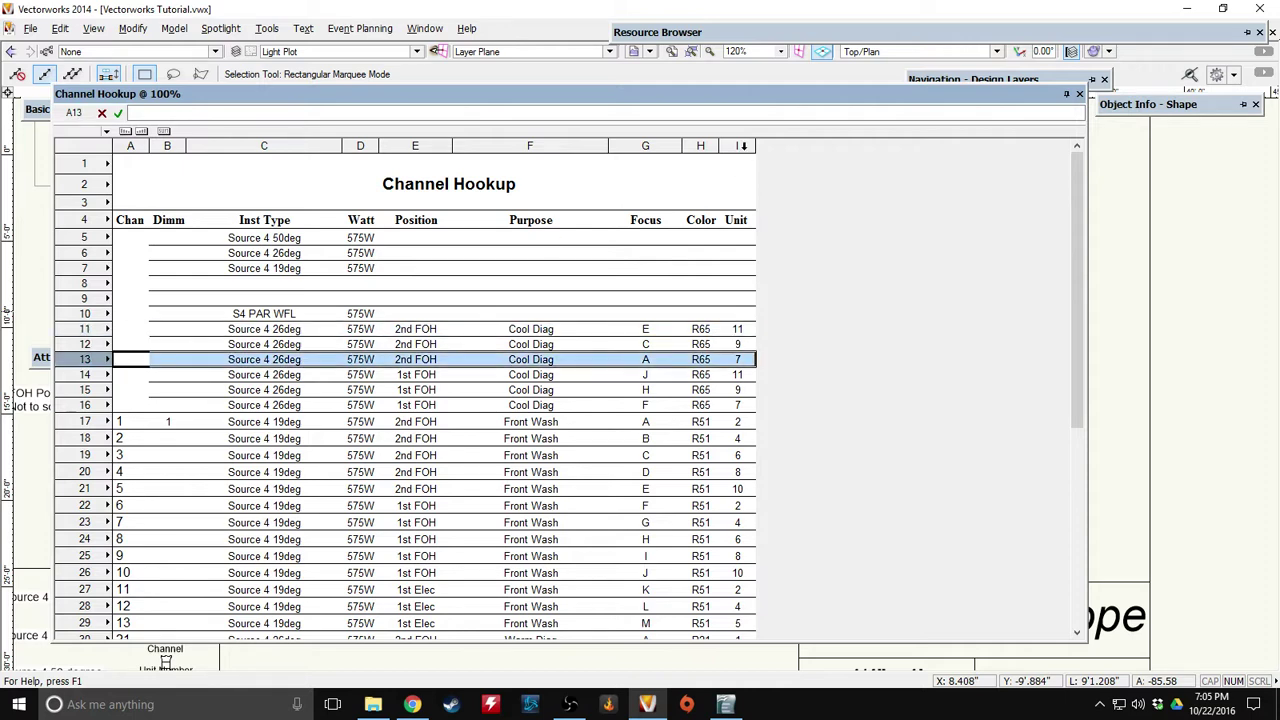
pyautogui.click(1079, 93)
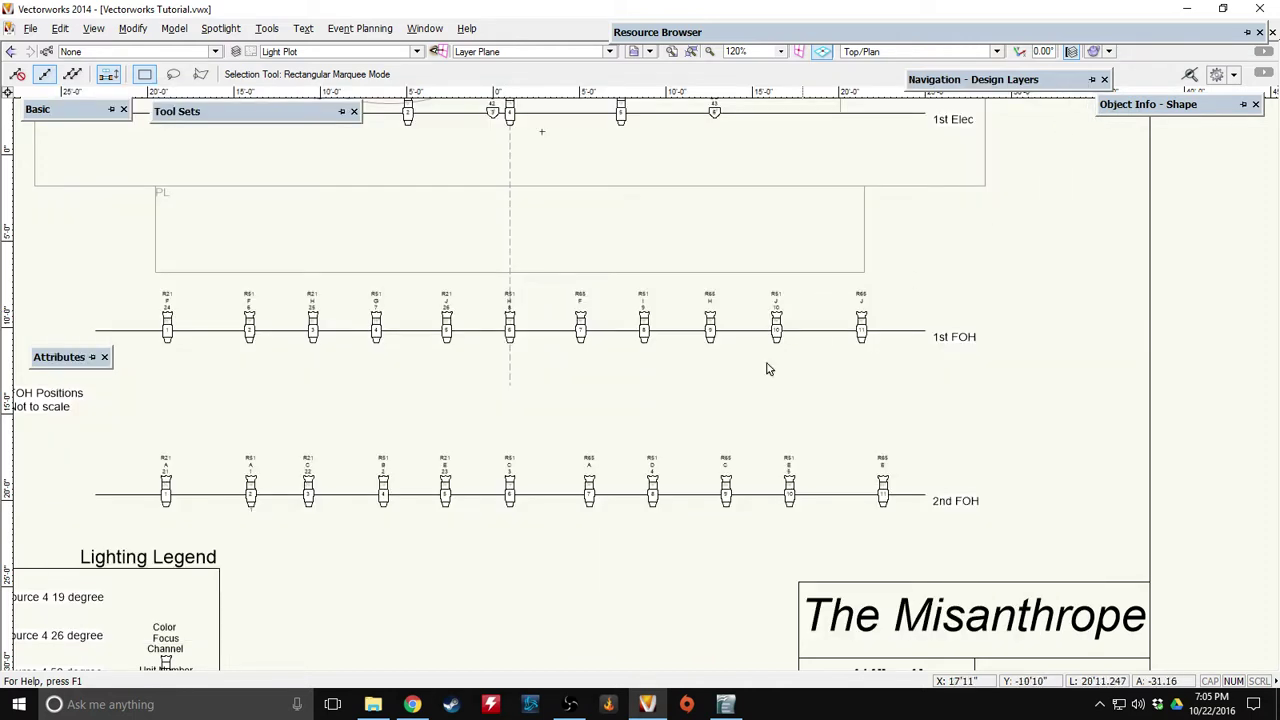
# Assign channels 31, 32 and 33 to the R65 Cool Diag units 7, 9 and 11 on the 2nd FOH.
pyautogui.scroll(2, 700, 378)
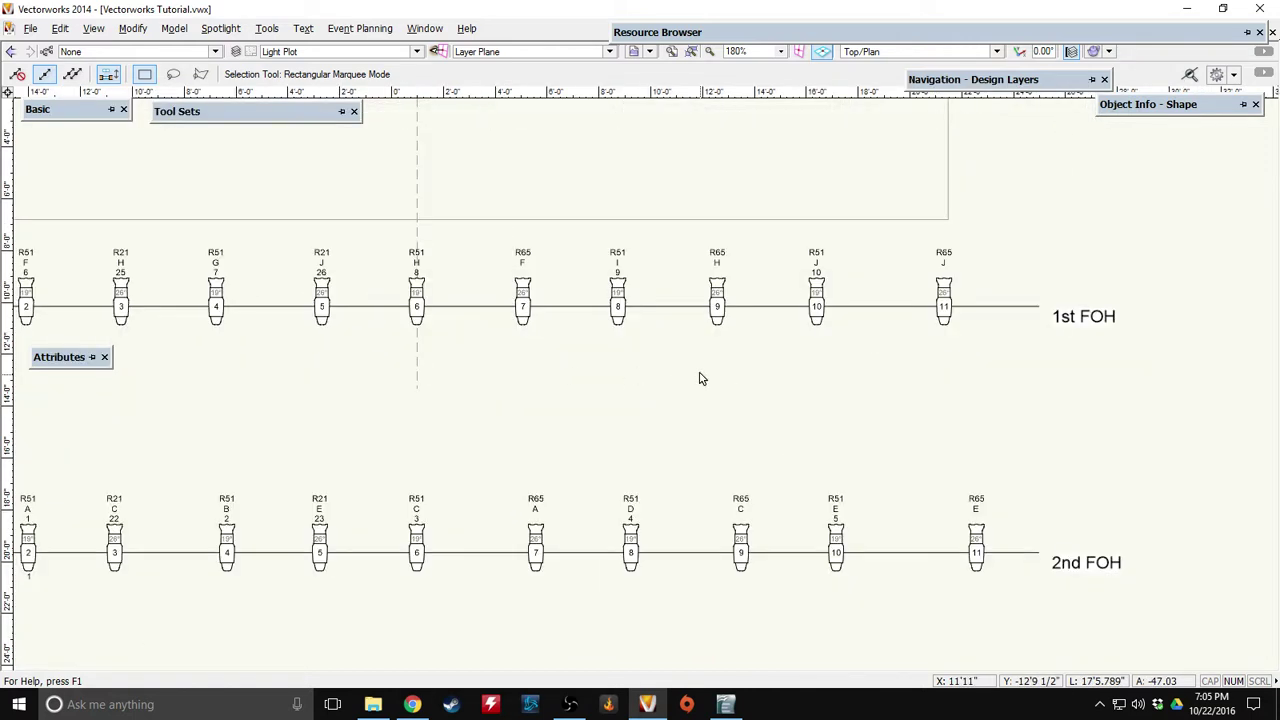
pyautogui.click(536, 535)
pyautogui.moveTo(1137, 115)
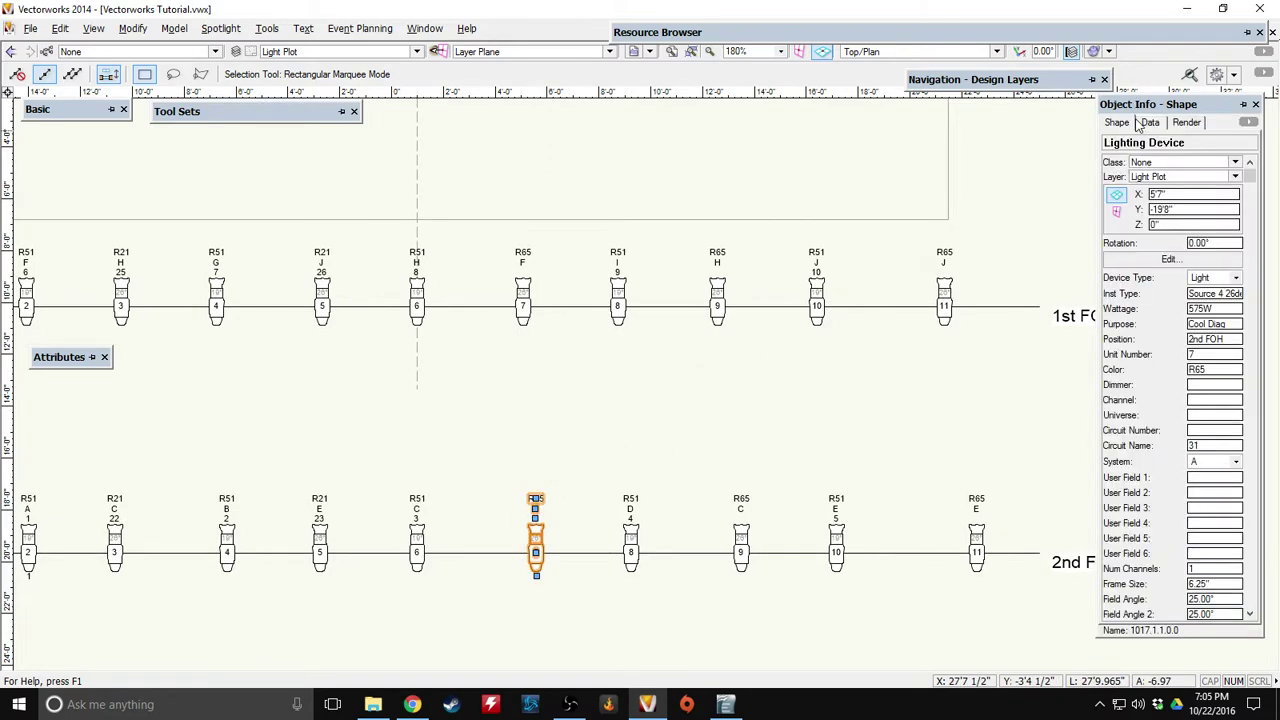
pyautogui.click(1201, 399)
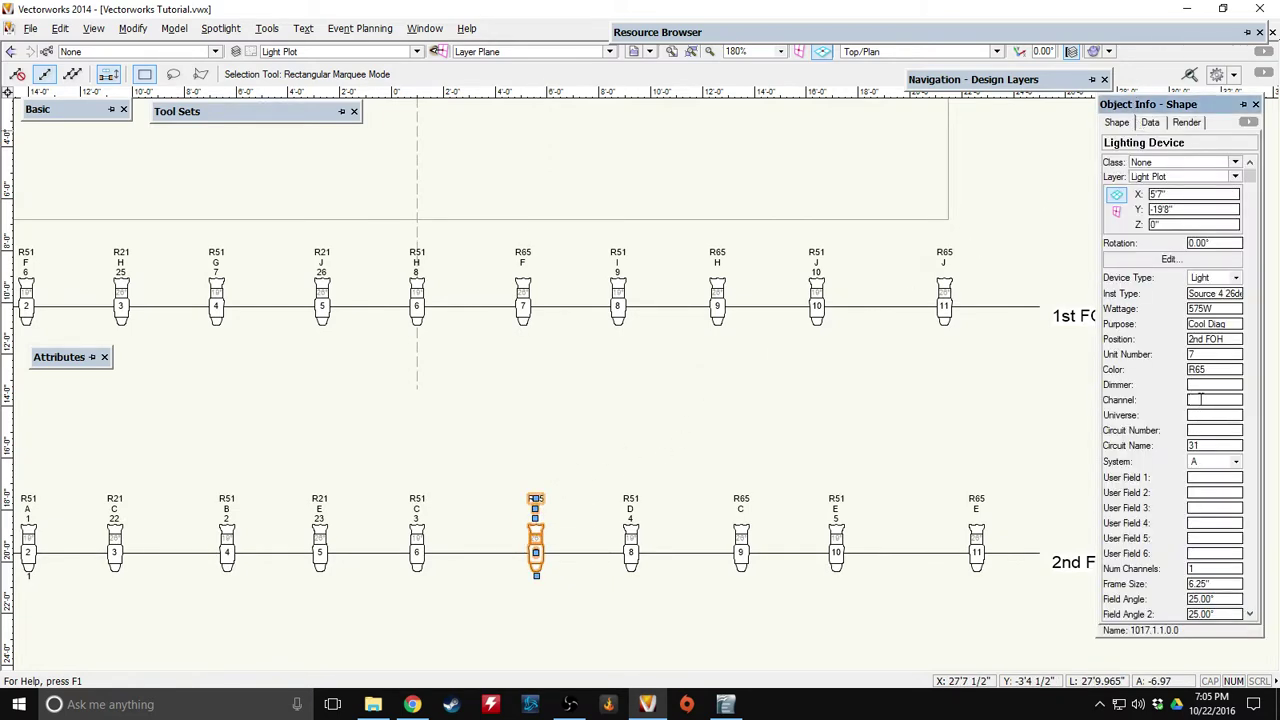
pyautogui.write('31')
pyautogui.click(739, 530)
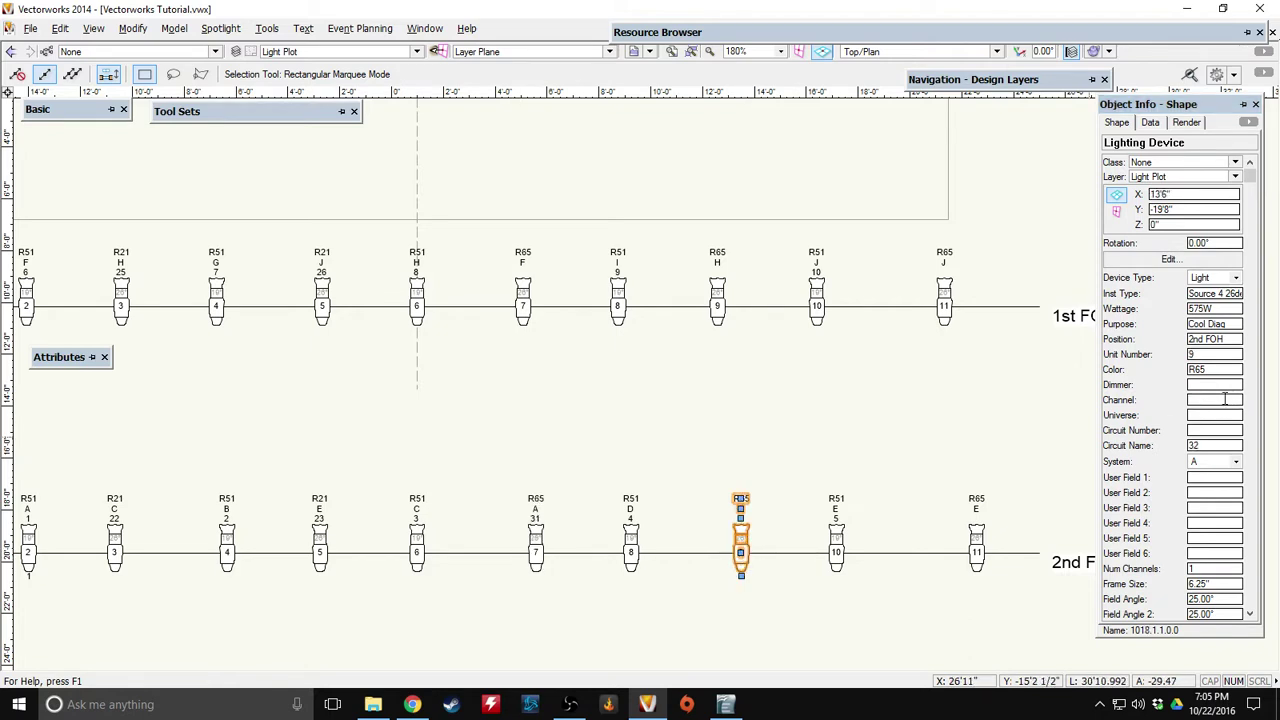
pyautogui.click(1224, 399)
pyautogui.write('42')
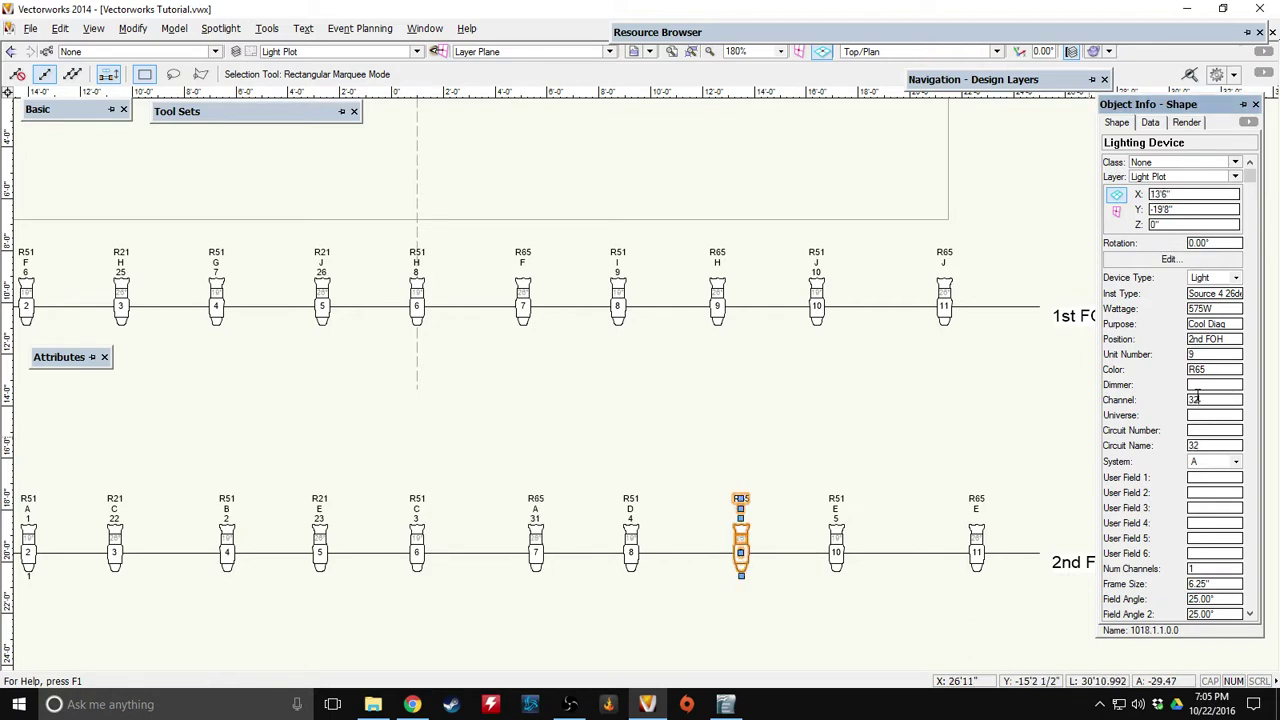
pyautogui.click(976, 540)
pyautogui.click(1212, 399)
pyautogui.write('33')
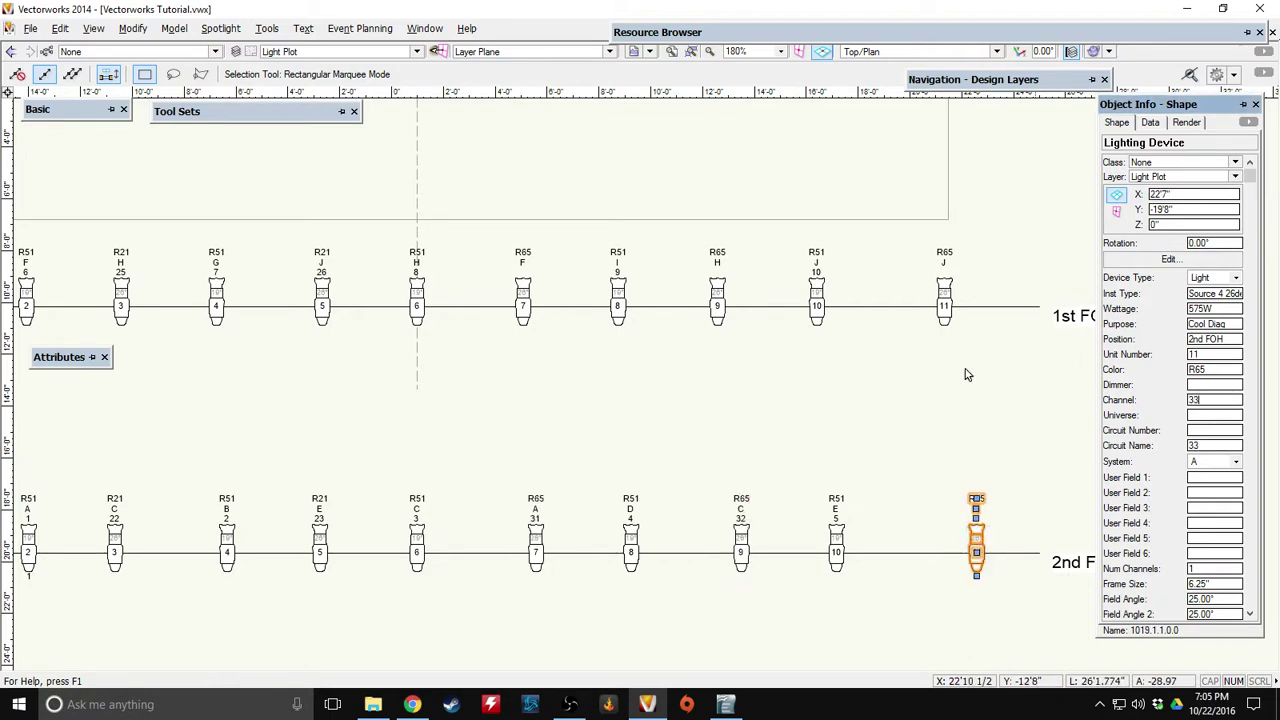
# Assign channels 34, 35 and 36 to the R65 Cool Diag units 7, 9 and 11 on the 1st FOH.
pyautogui.click(523, 285)
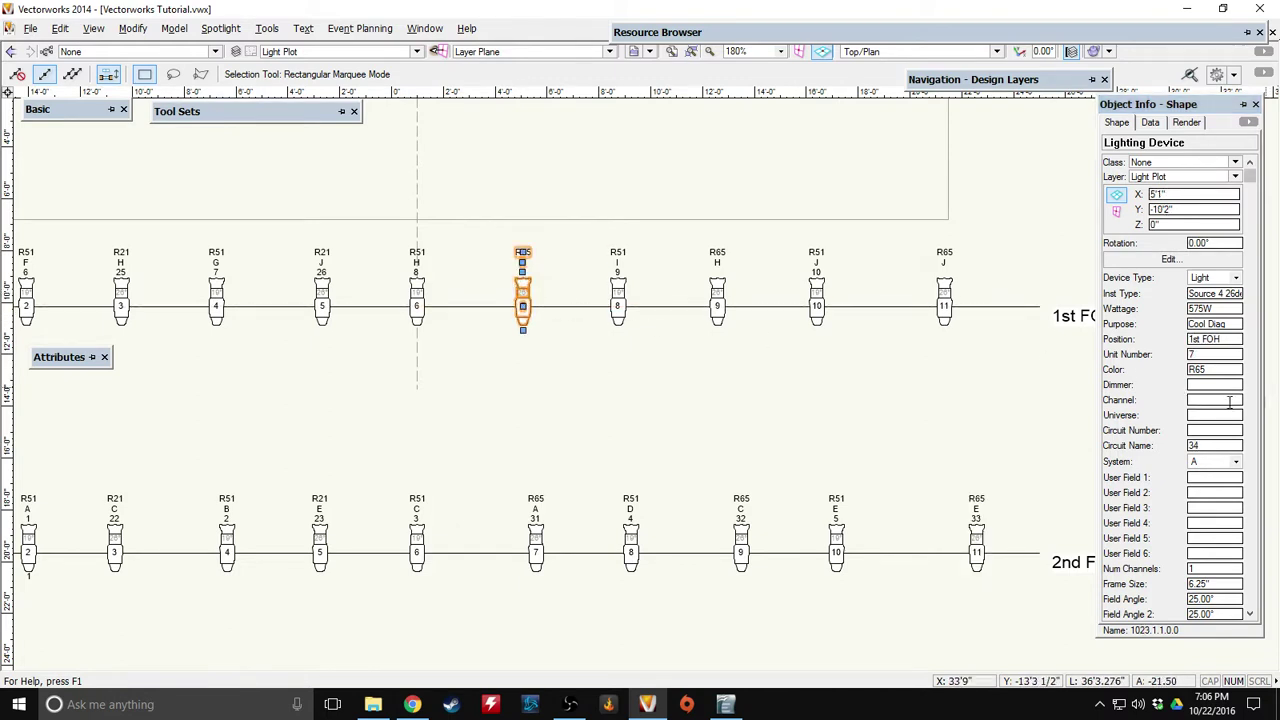
pyautogui.click(1212, 400)
pyautogui.write('34')
pyautogui.click(718, 288)
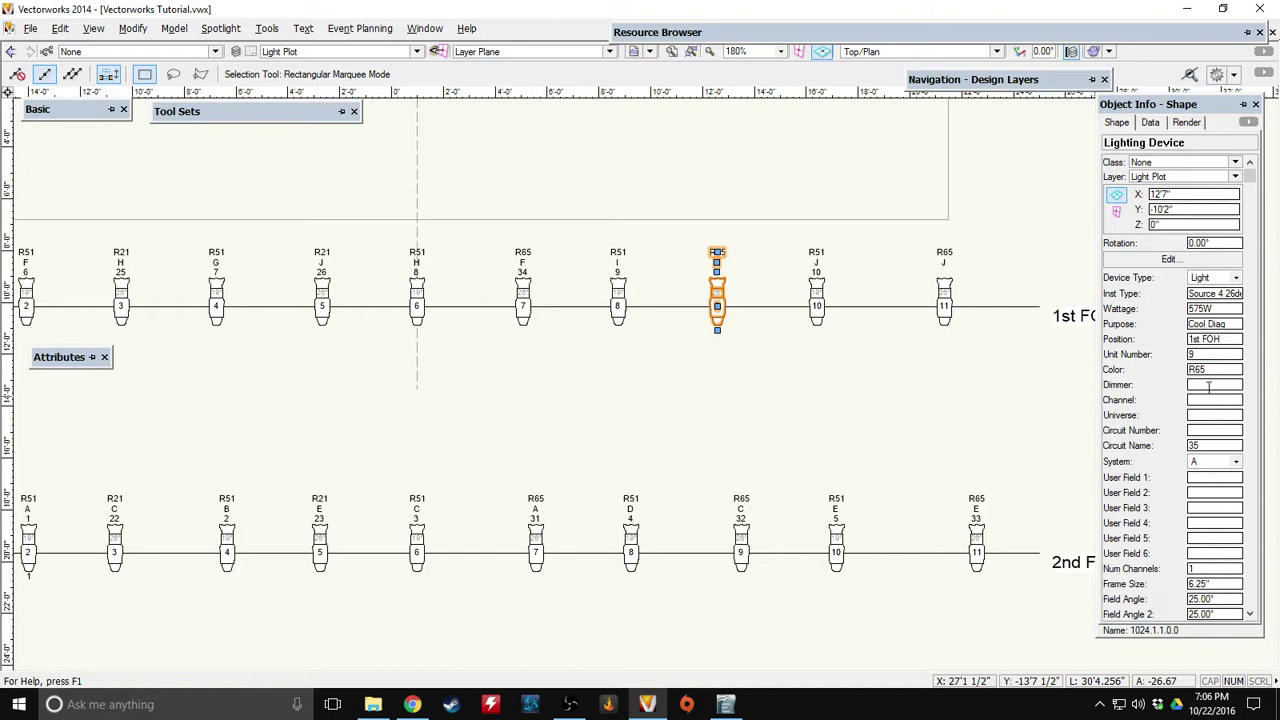
pyautogui.click(1212, 400)
pyautogui.write('3')
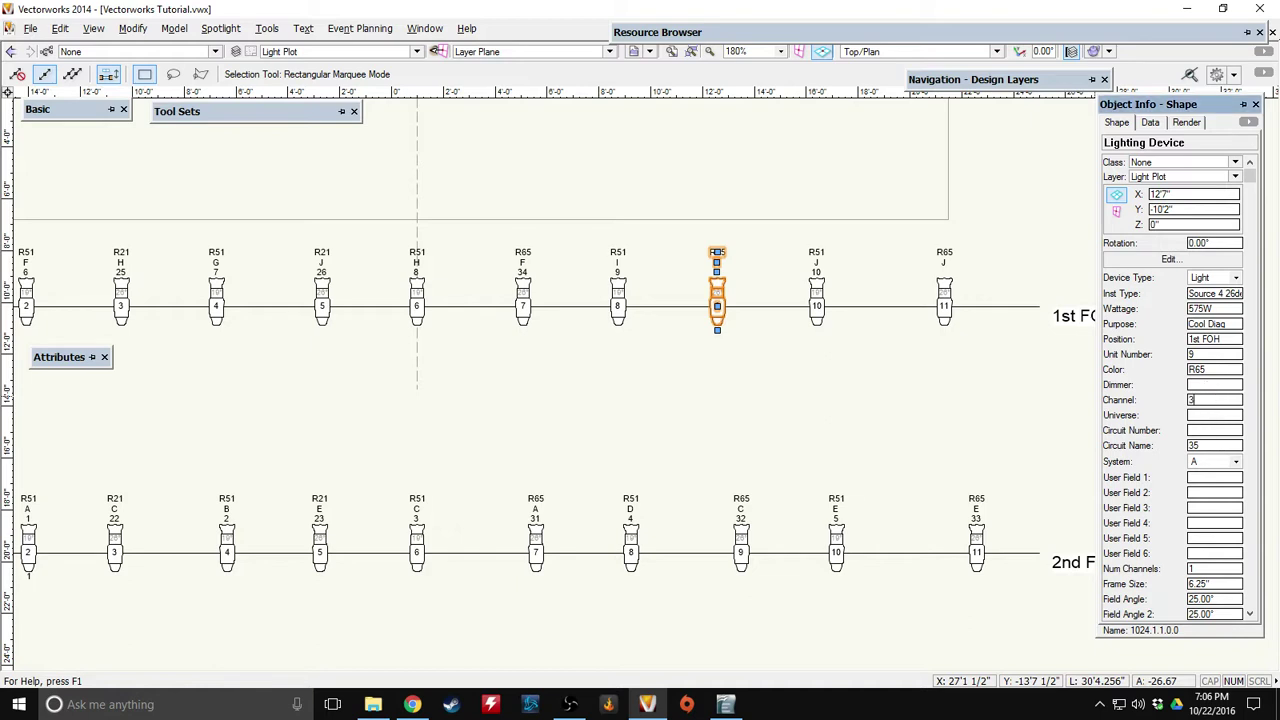
pyautogui.write('5')
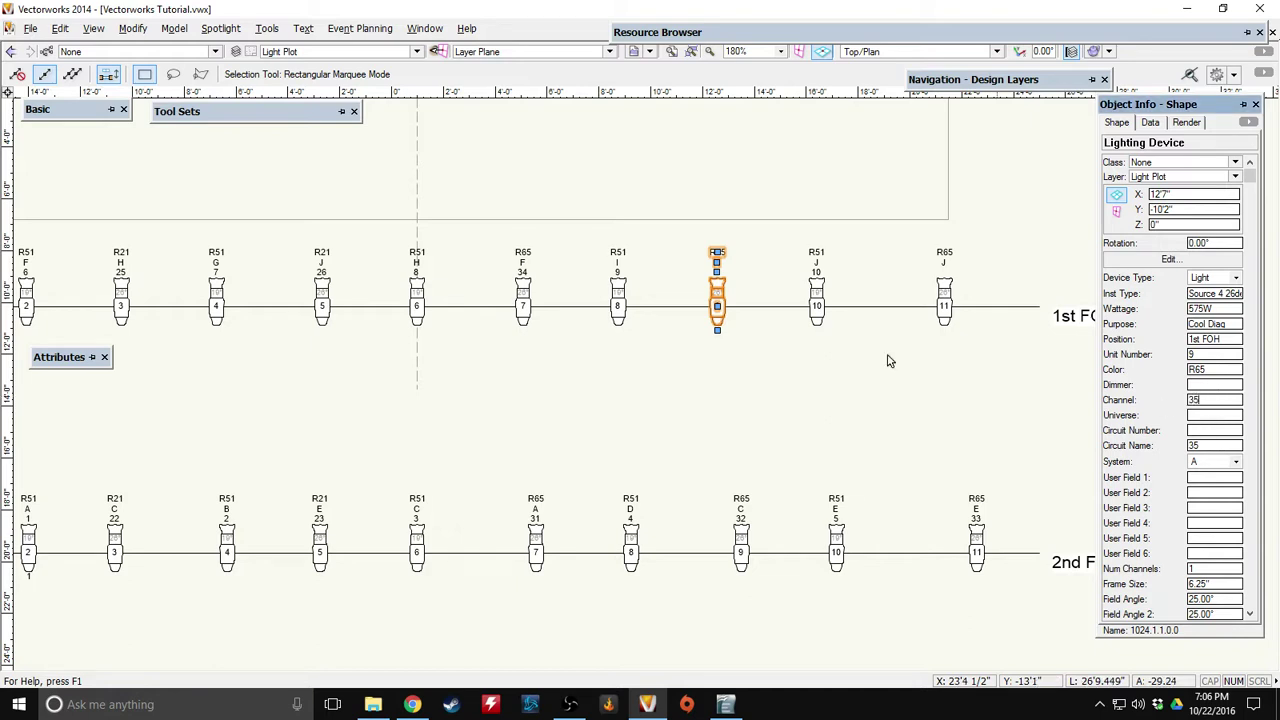
pyautogui.click(944, 292)
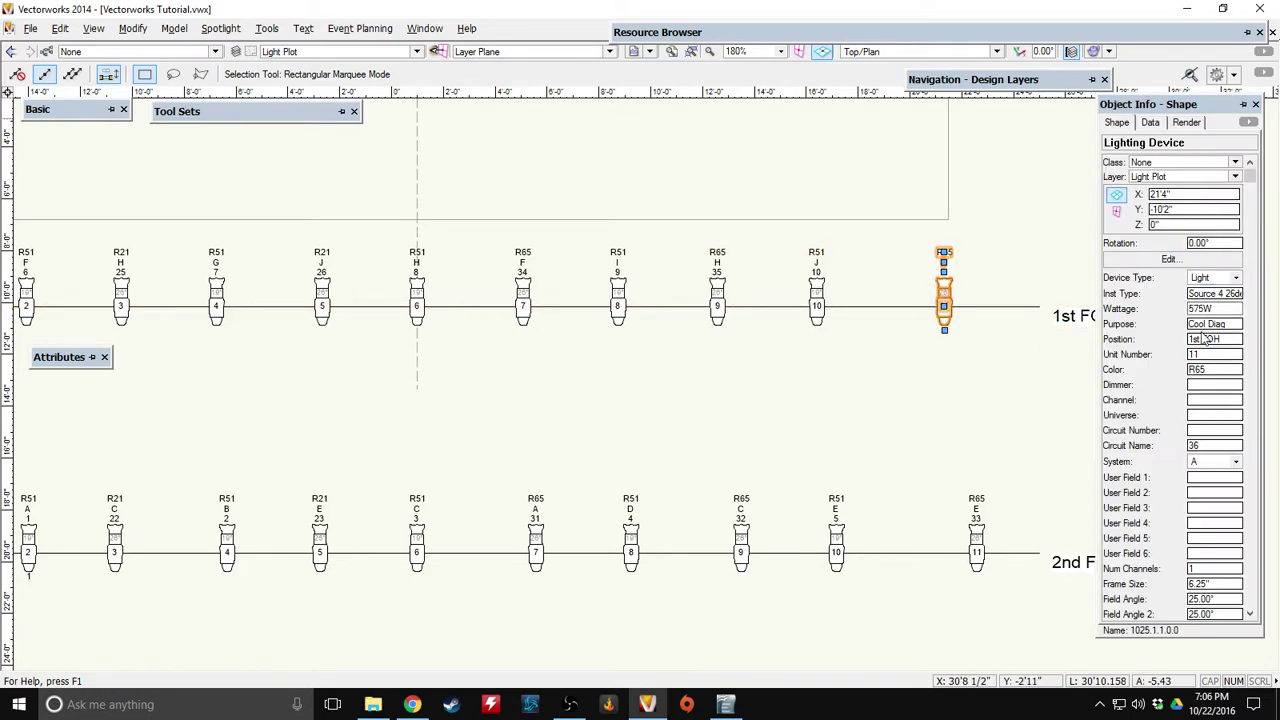
pyautogui.click(1212, 400)
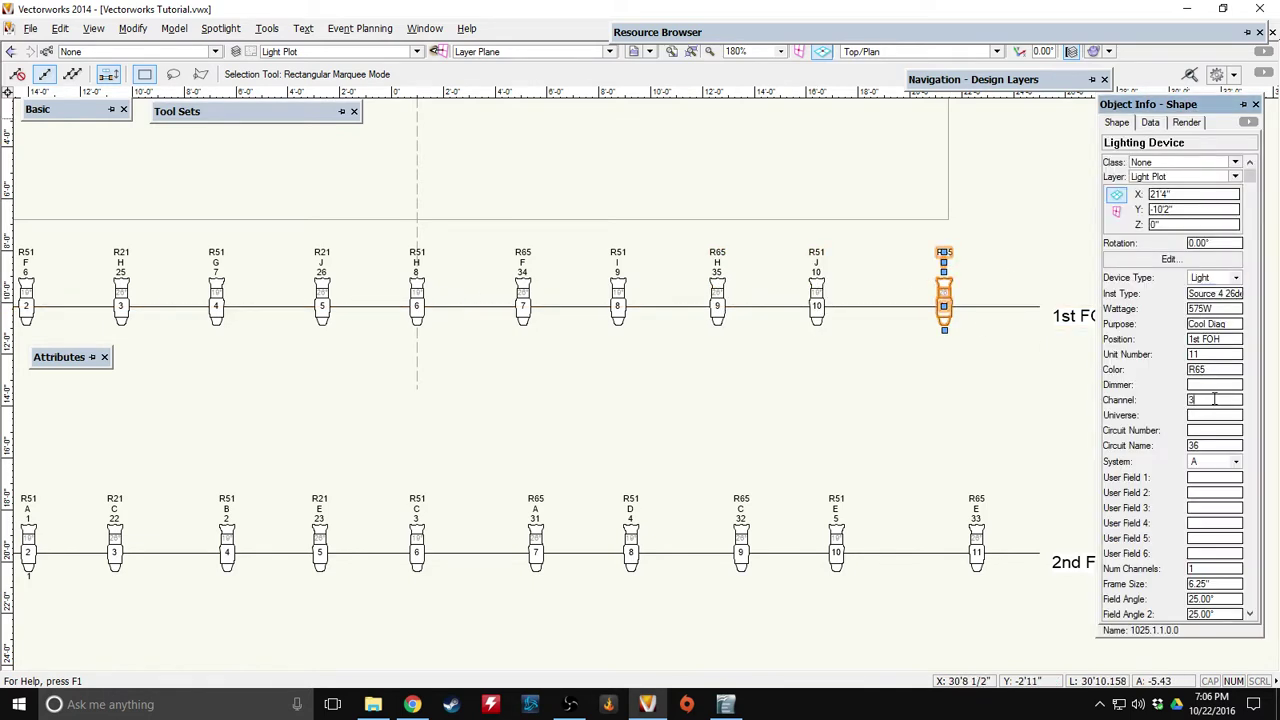
pyautogui.write('36')
pyautogui.click(855, 445)
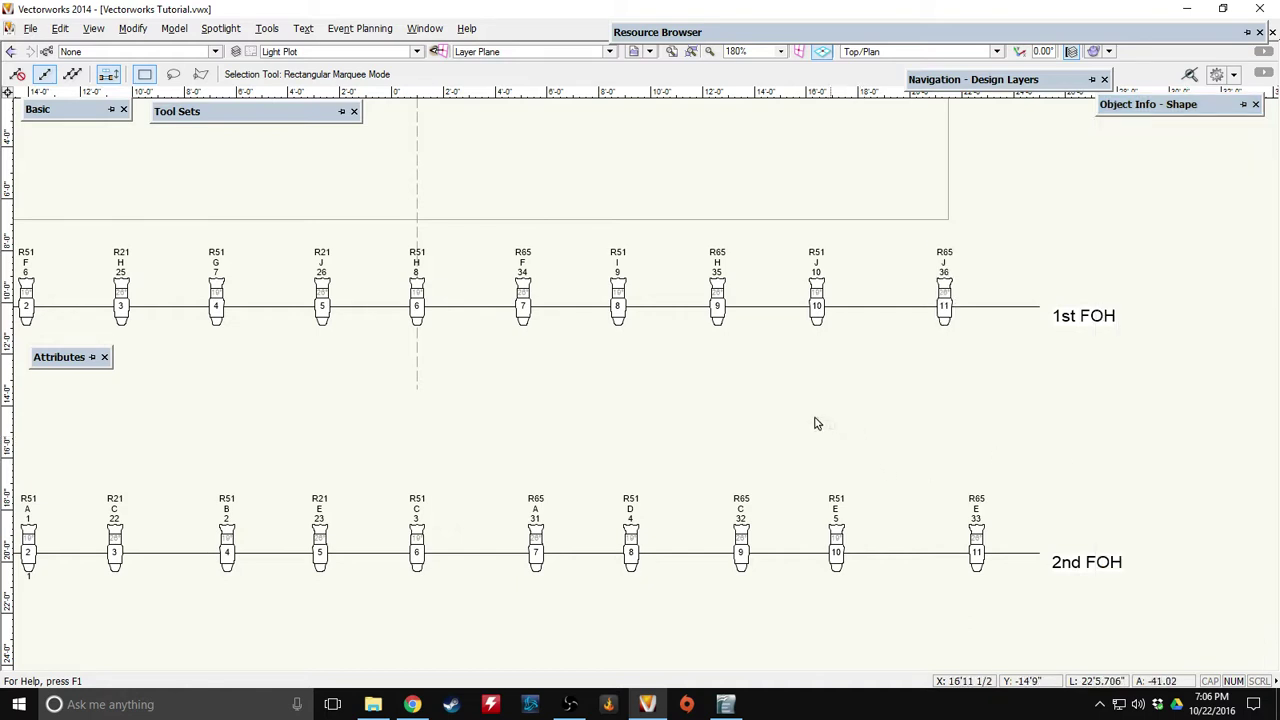
# Regenerate the Instrument Schedule and Channel Hookup paperwork from the updated light plot.
pyautogui.click(213, 31)
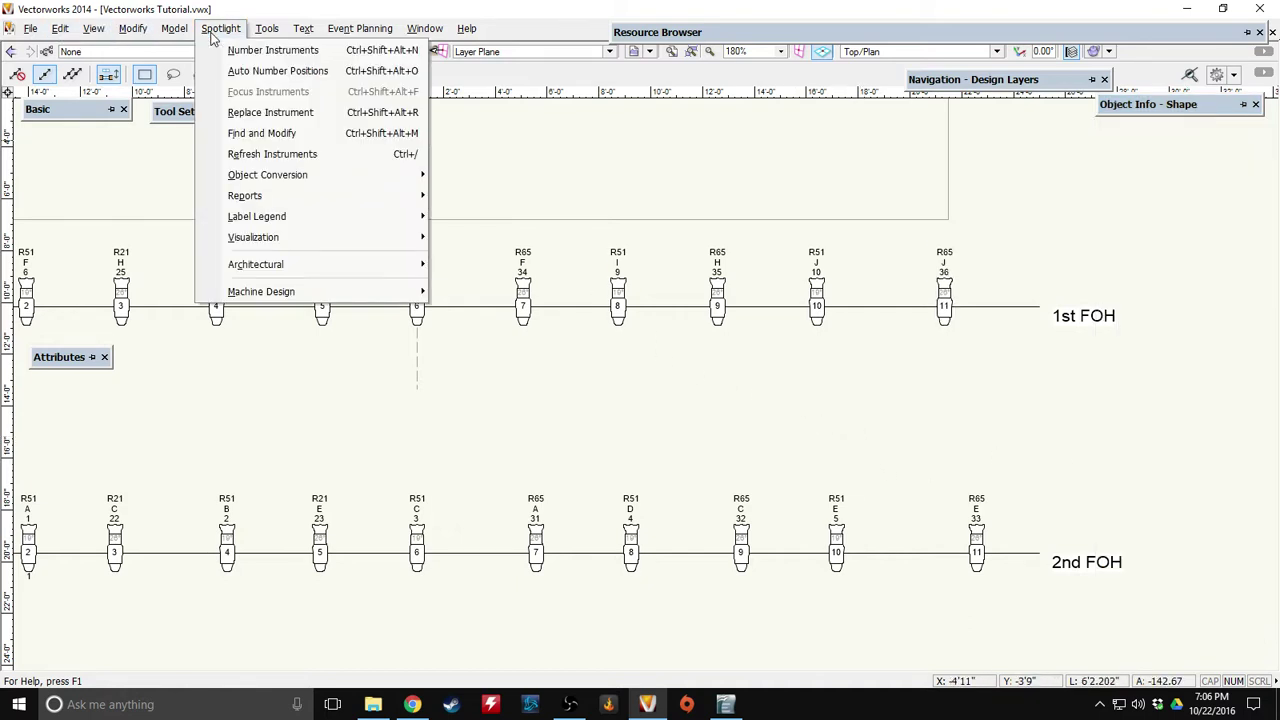
pyautogui.moveTo(300, 195)
pyautogui.click(503, 194)
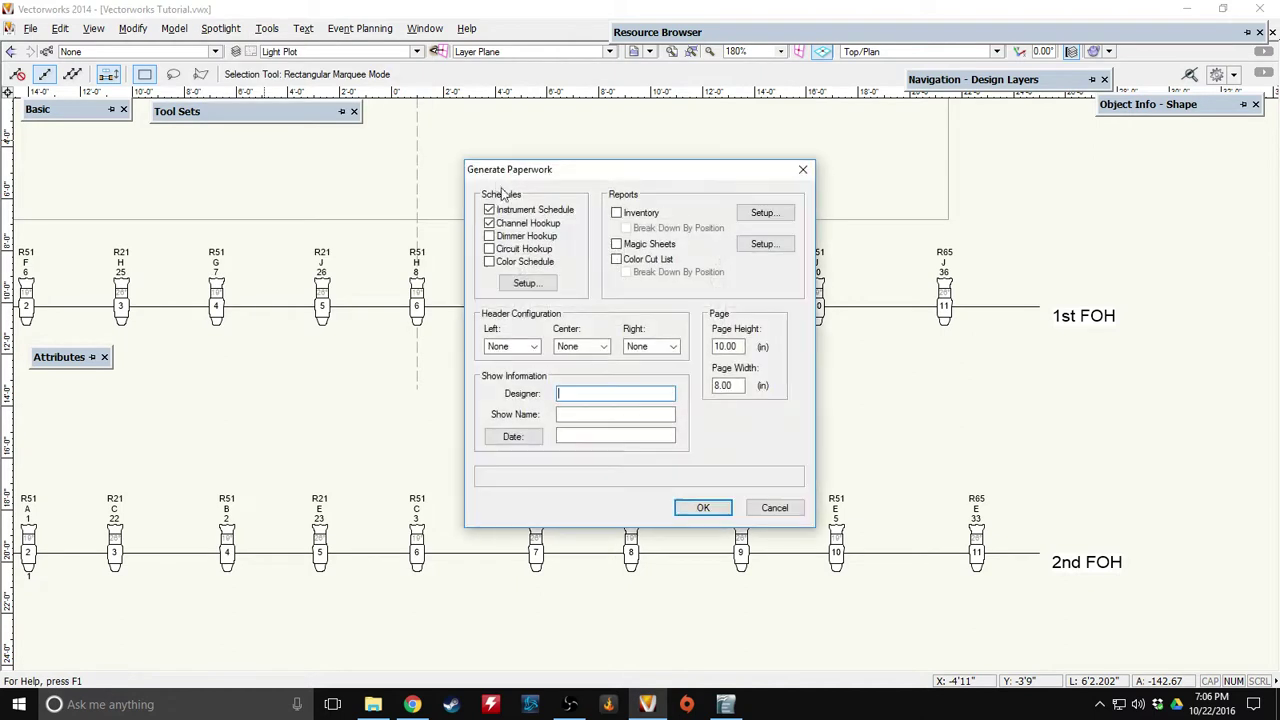
pyautogui.click(705, 507)
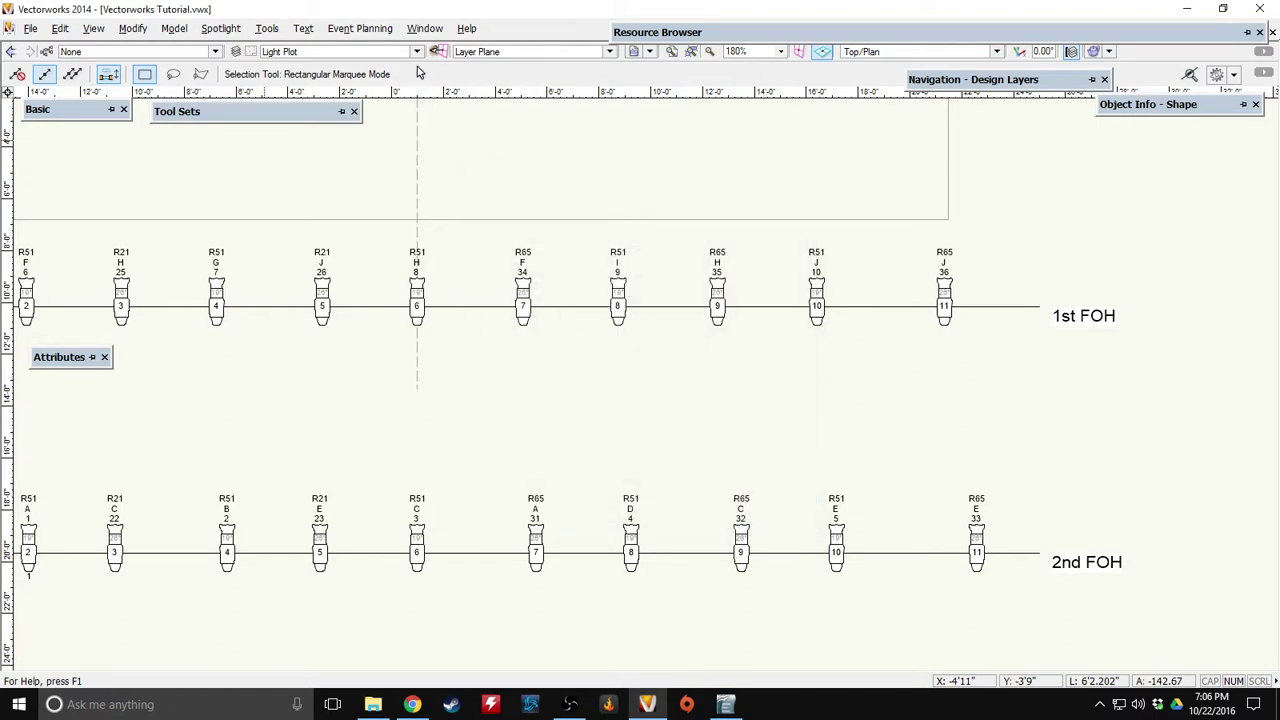
# Reopen the Channel Hookup worksheet and check that the Cool Diag units are listed under channels 31 to 36.
pyautogui.click(428, 30)
pyautogui.moveTo(477, 256)
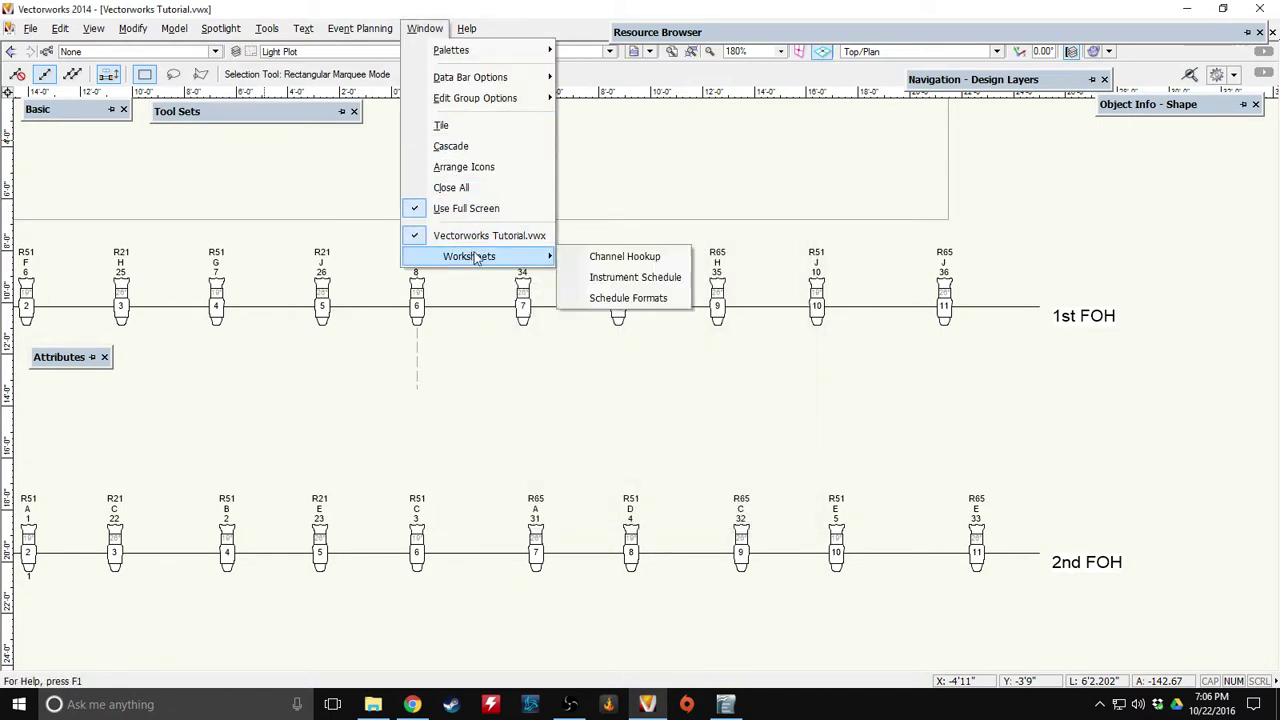
pyautogui.click(622, 259)
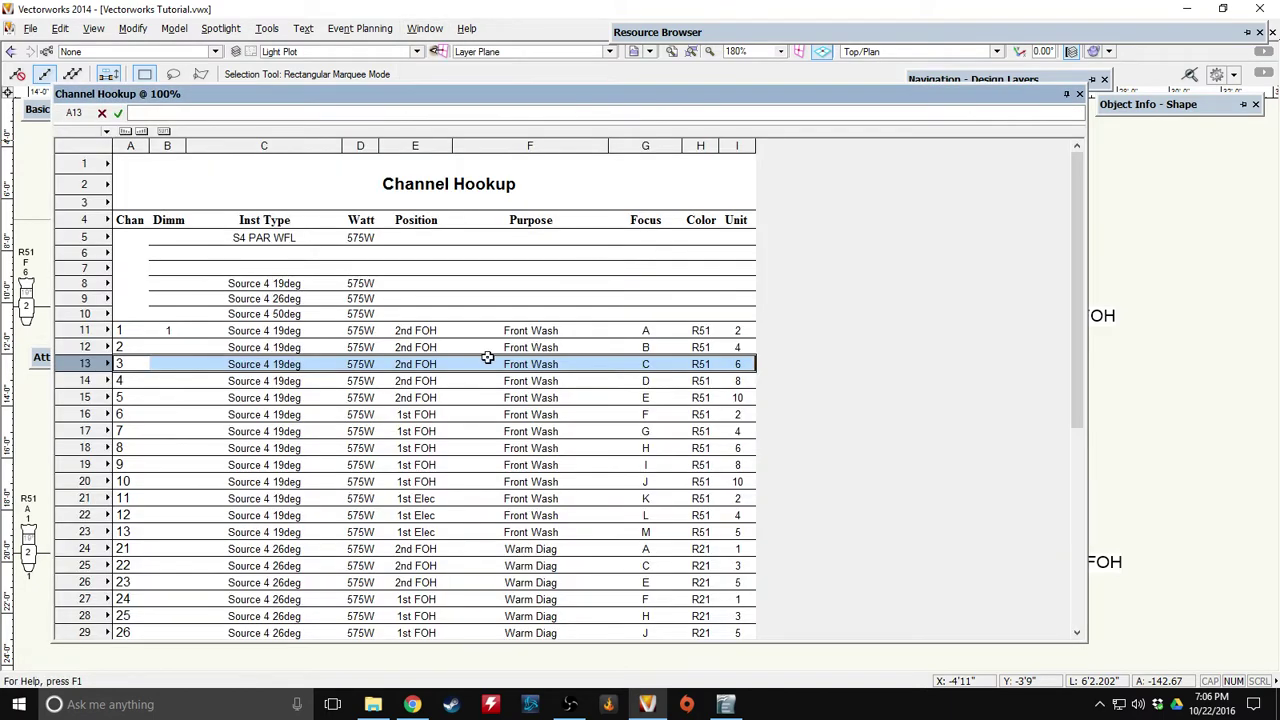
pyautogui.scroll(-5, 140, 348)
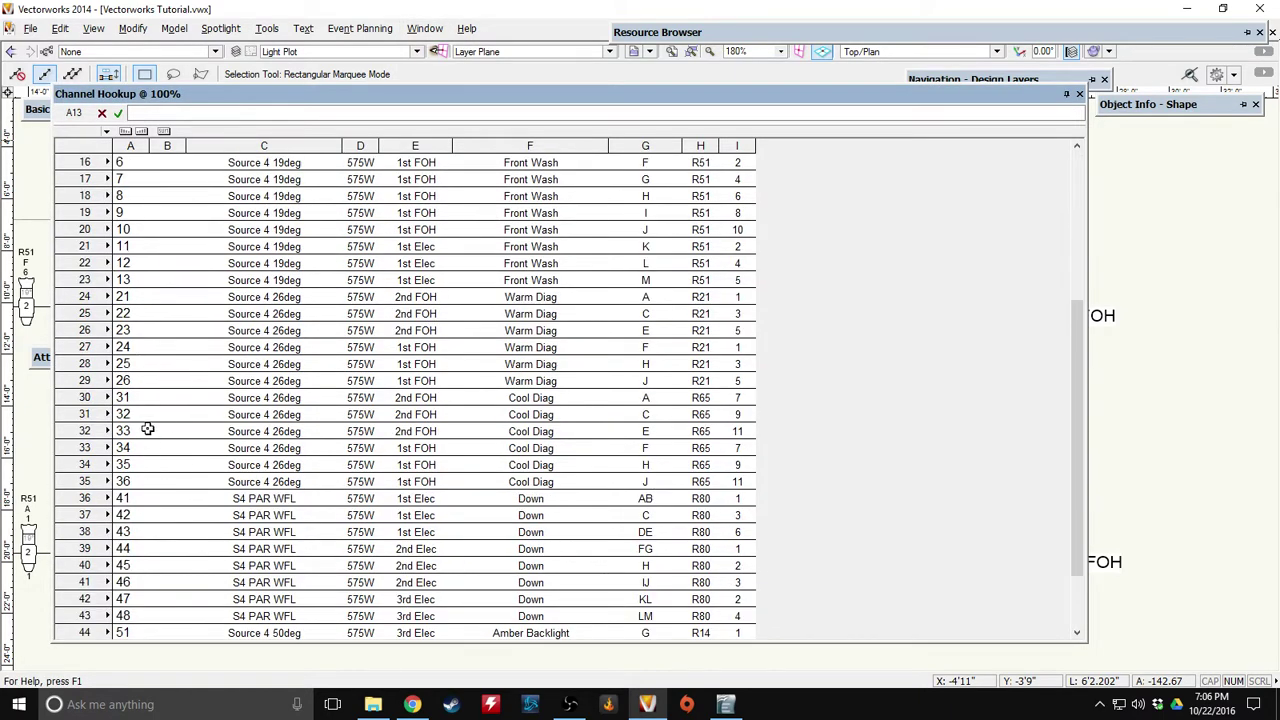
pyautogui.moveTo(87, 390); pyautogui.dragTo(92, 465)
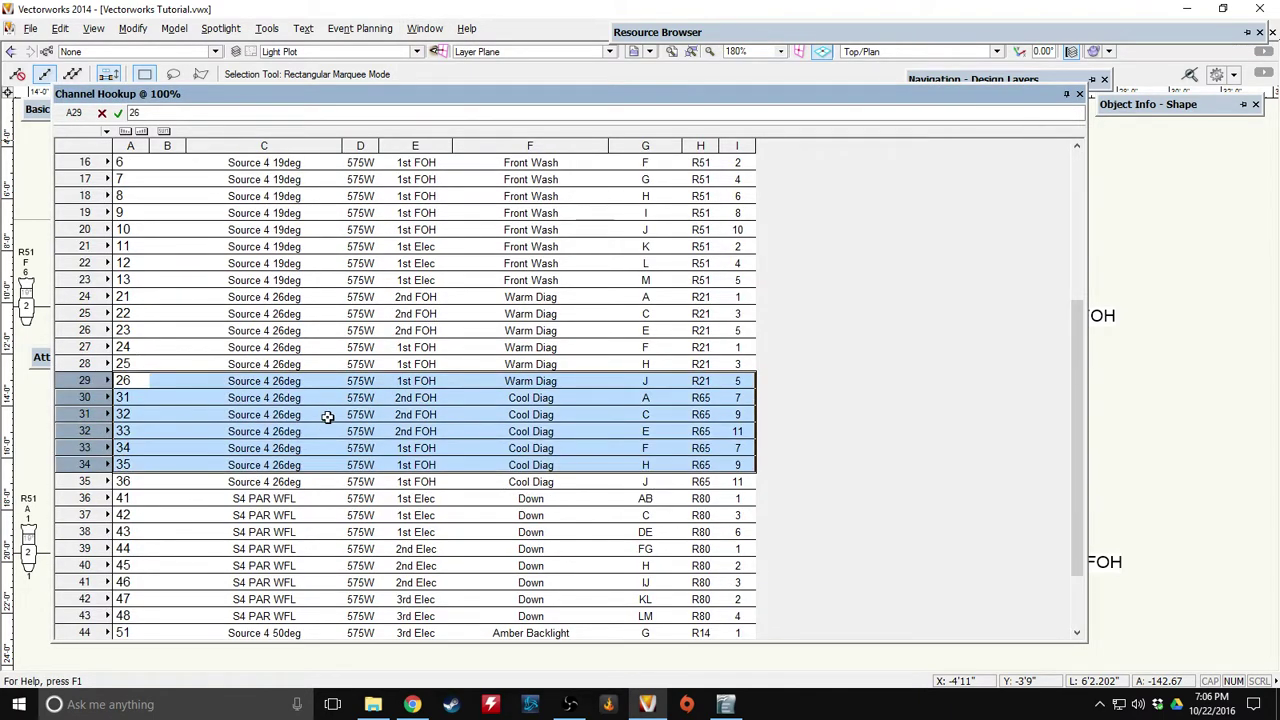
pyautogui.scroll(5, 329, 414)
pyautogui.click(329, 414)
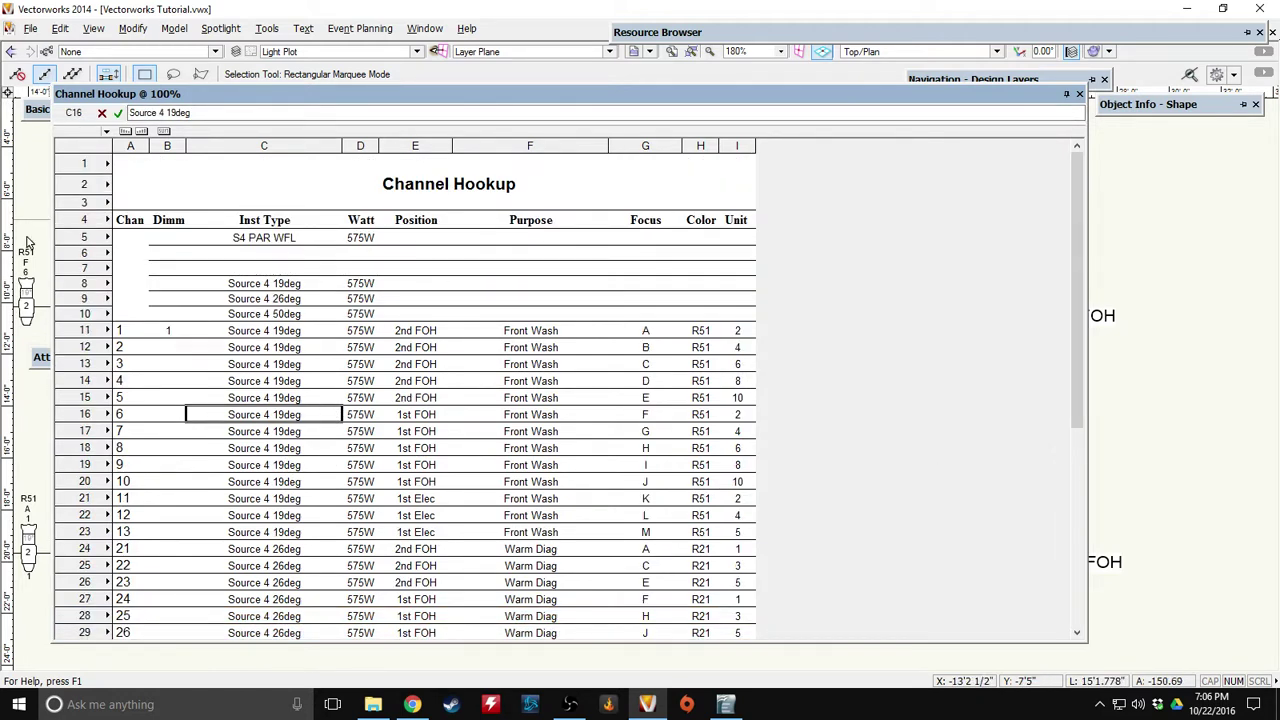
# Review the Channel Hookup columns for channel 1 and the remaining channel rows, and close the worksheet.
pyautogui.click(263, 330)
pyautogui.click(366, 332)
pyautogui.click(402, 333)
pyautogui.click(530, 335)
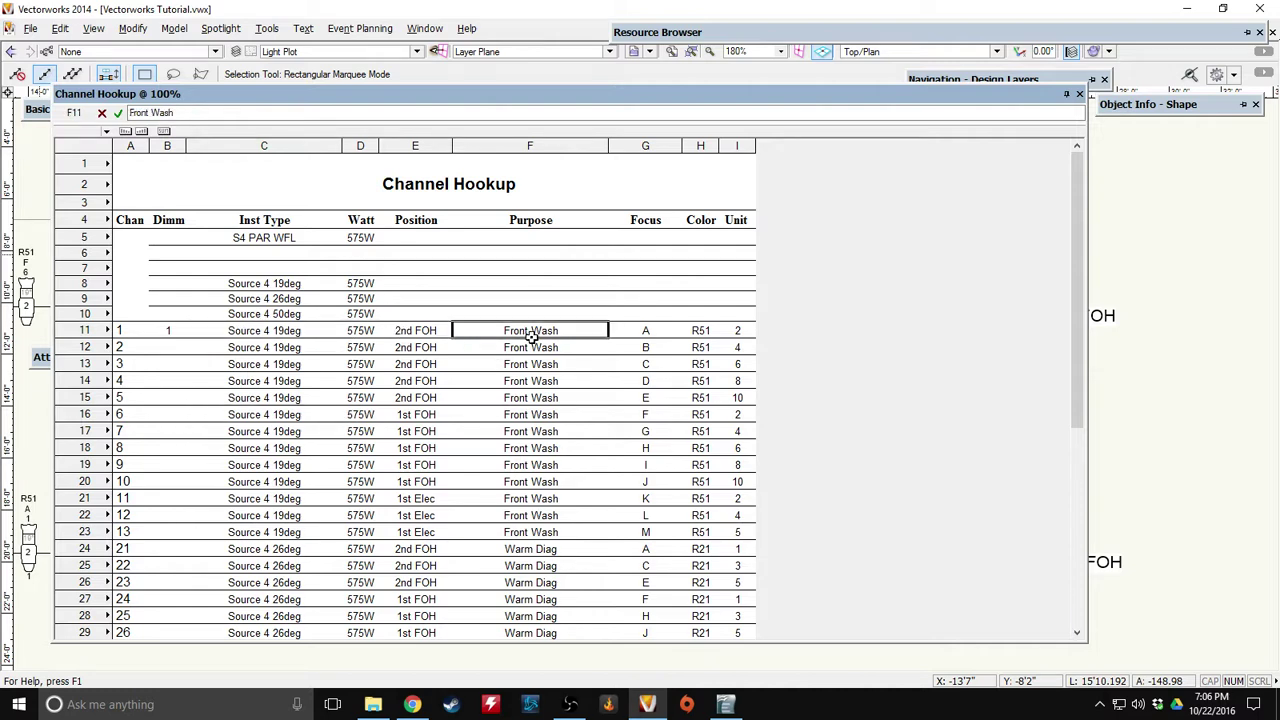
pyautogui.click(648, 333)
pyautogui.click(698, 331)
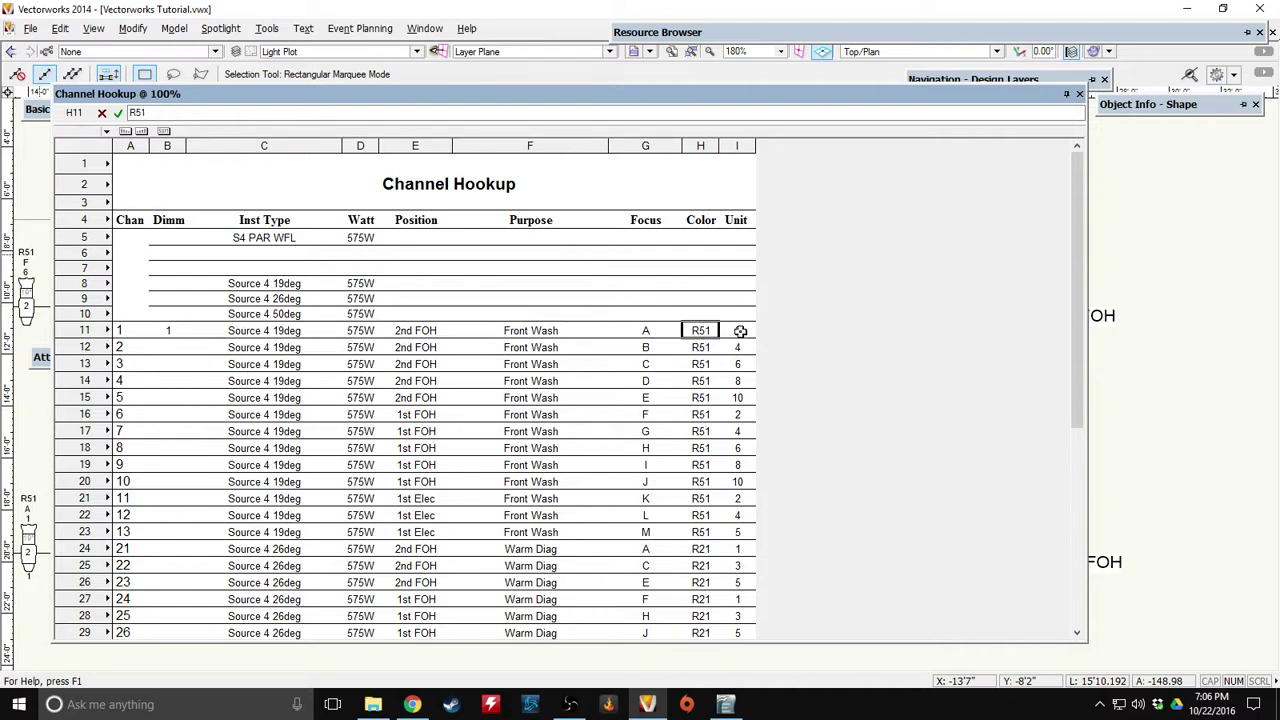
pyautogui.click(740, 331)
pyautogui.scroll(-7, 781, 363)
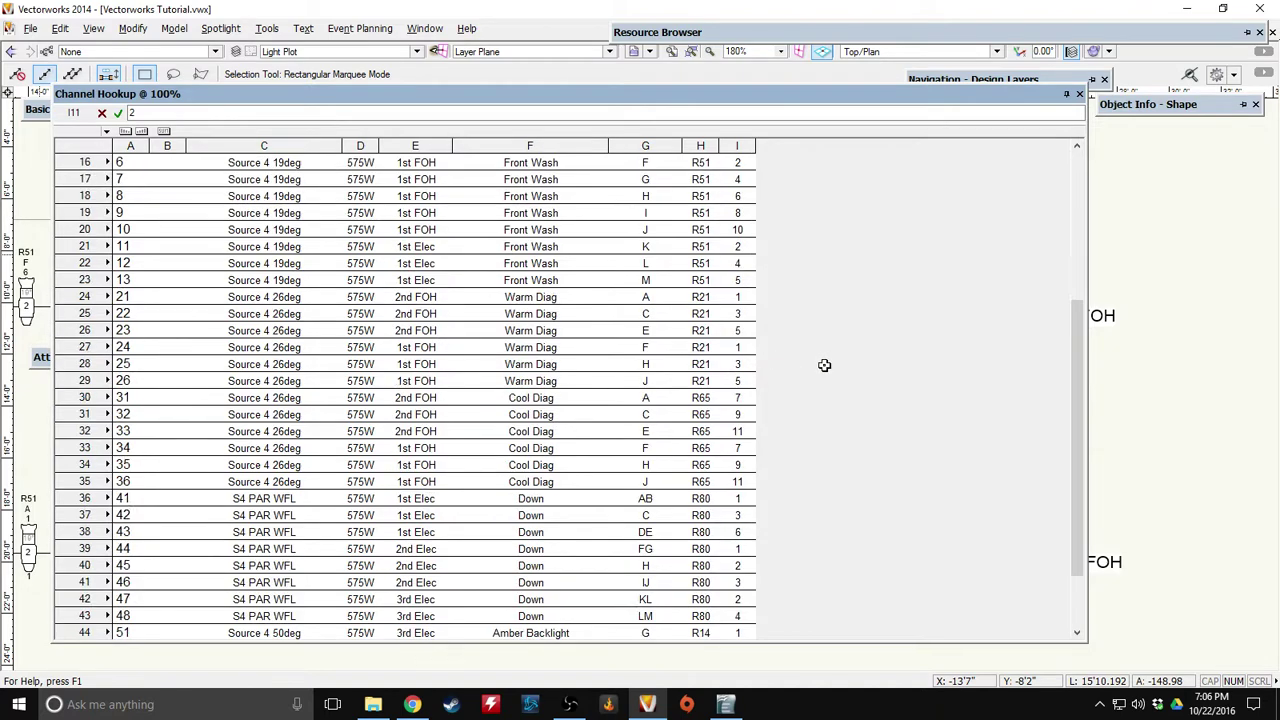
pyautogui.scroll(7, 250, 420)
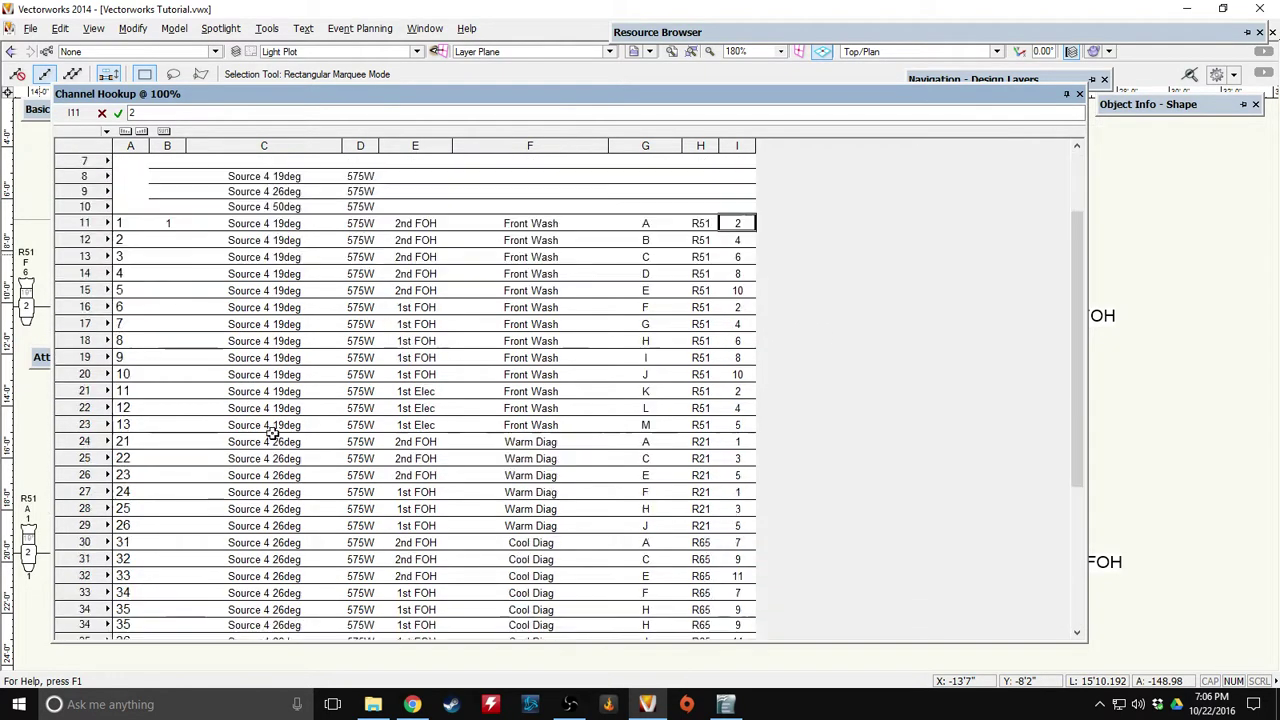
pyautogui.scroll(-7, 270, 424)
pyautogui.scroll(7, 280, 432)
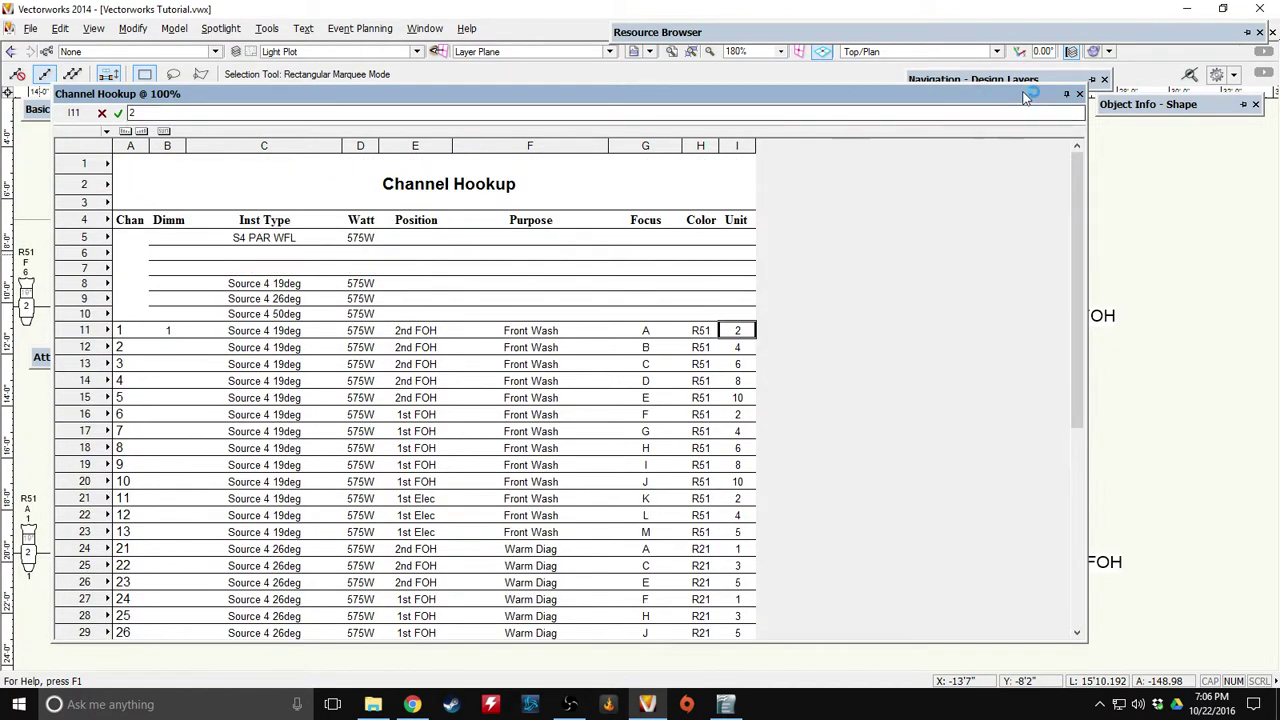
pyautogui.click(1079, 93)
# Open the Instrument Schedule worksheet and enlarge its window to show all columns from Position to Dimm.
pyautogui.click(420, 28)
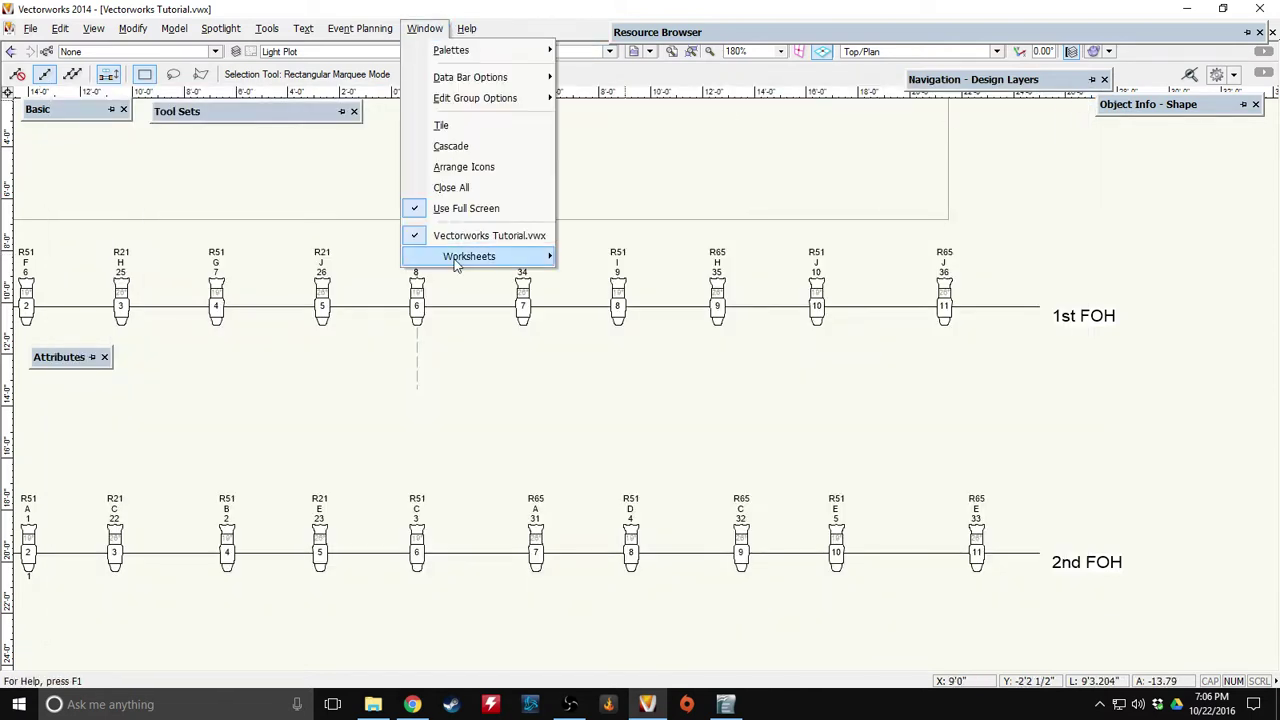
pyautogui.moveTo(480, 256)
pyautogui.click(632, 275)
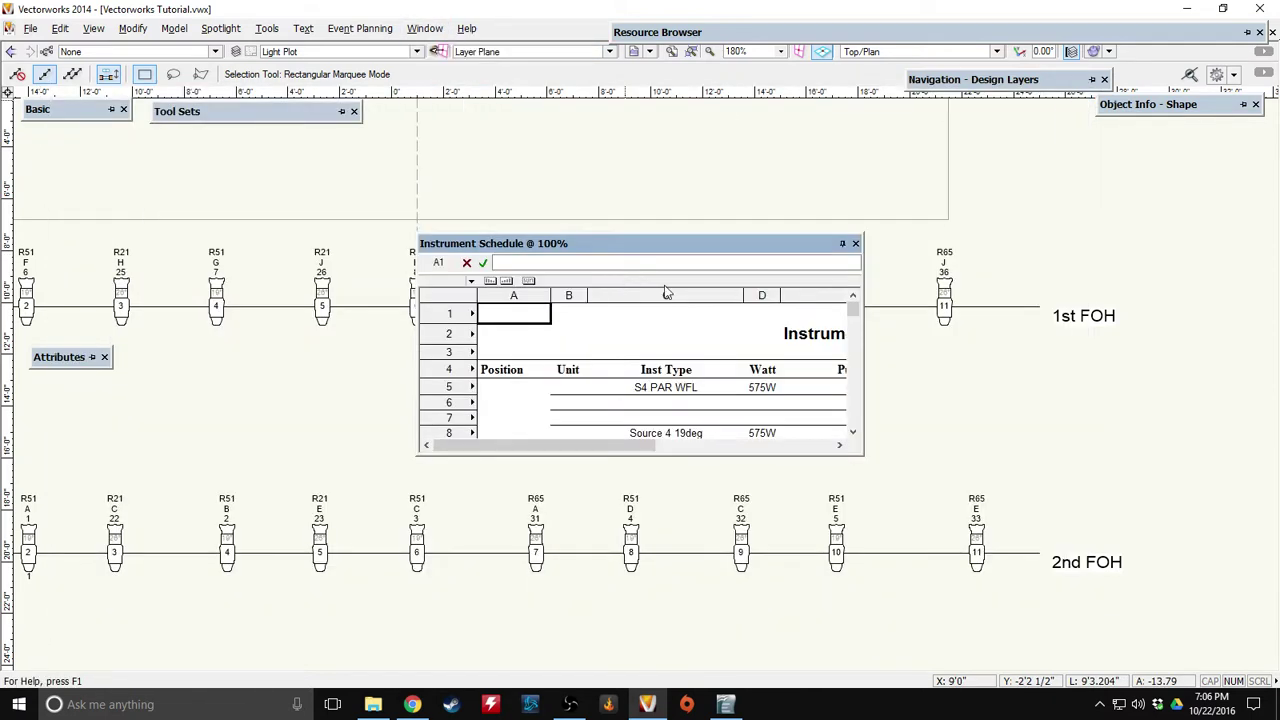
pyautogui.moveTo(631, 244); pyautogui.dragTo(255, 73)
pyautogui.moveTo(487, 285); pyautogui.dragTo(1160, 668)
# Review the Instrument Schedule units grouped by position, from the 1st Elec through the Table practical.
pyautogui.click(150, 324)
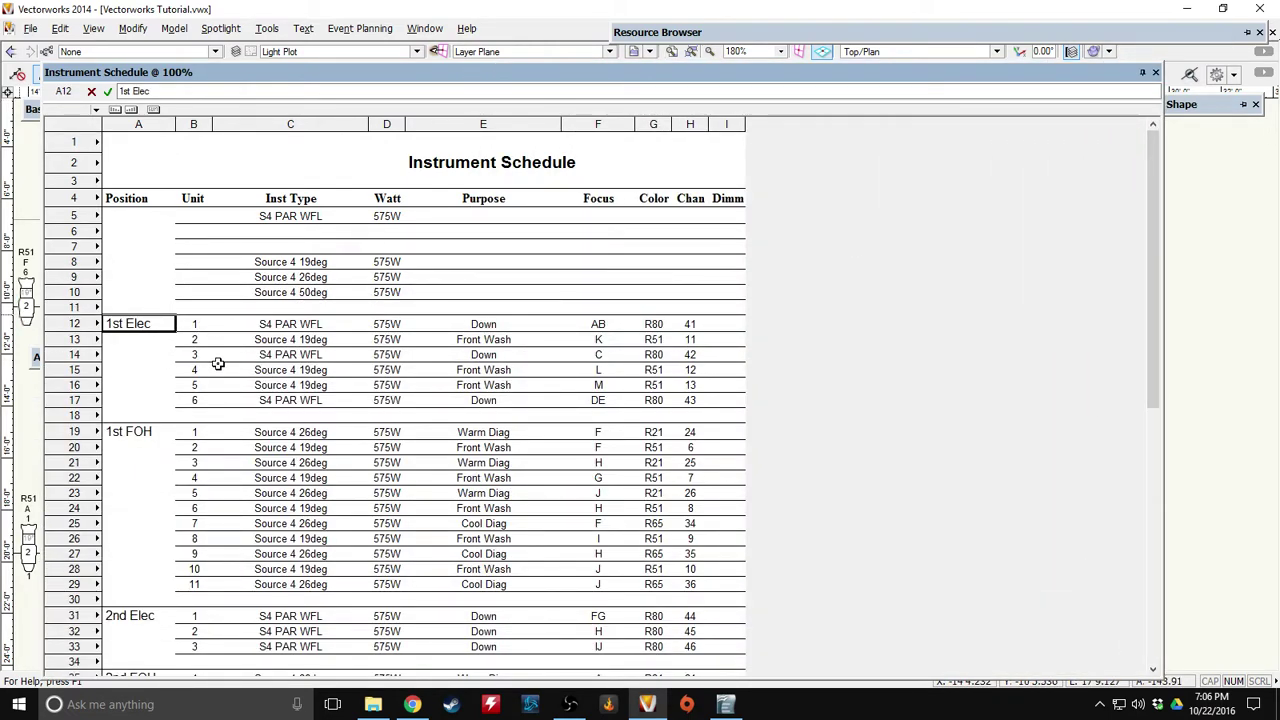
pyautogui.scroll(-2, 218, 364)
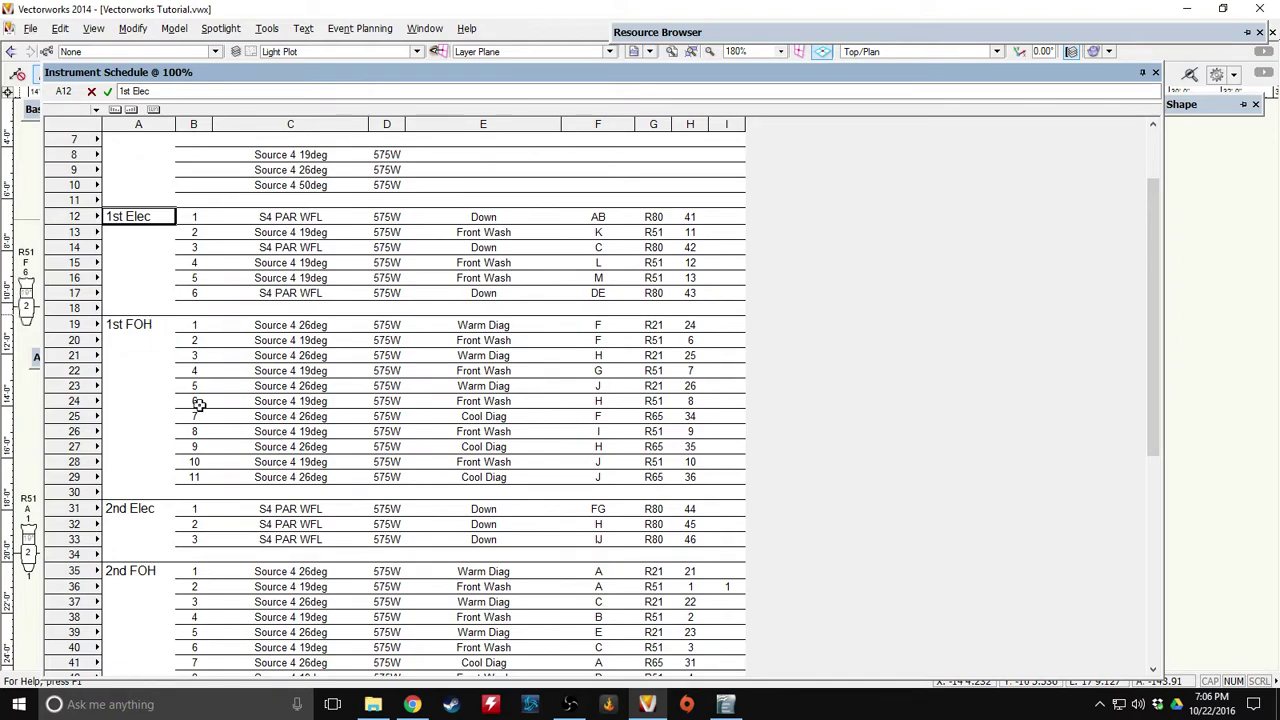
pyautogui.scroll(-3, 199, 404)
pyautogui.scroll(-4, 178, 380)
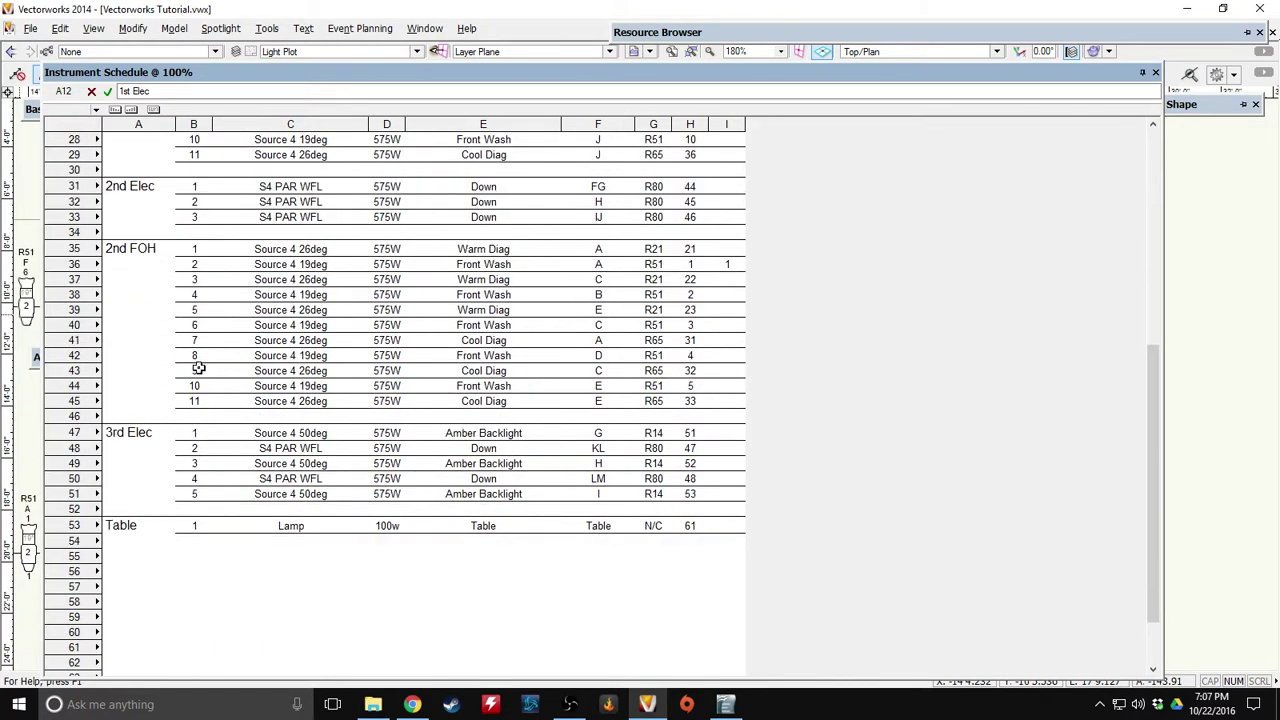
pyautogui.scroll(9, 331, 485)
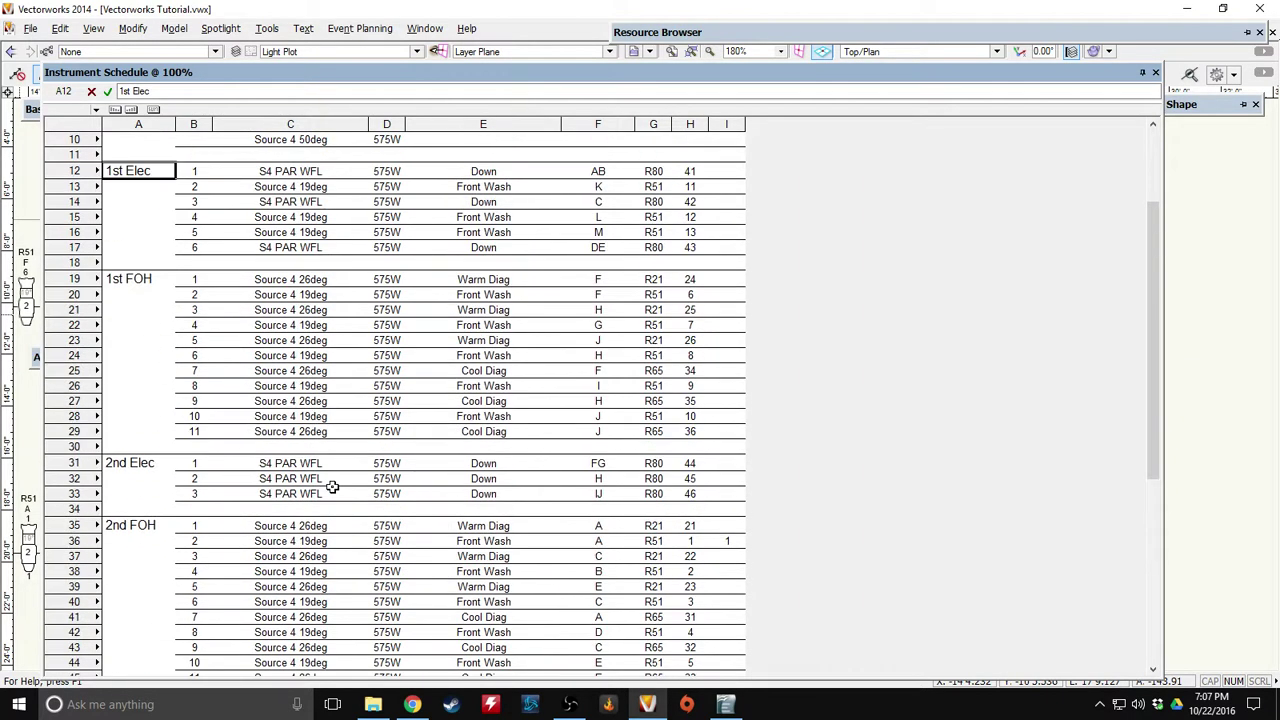
pyautogui.scroll(-10, 250, 365)
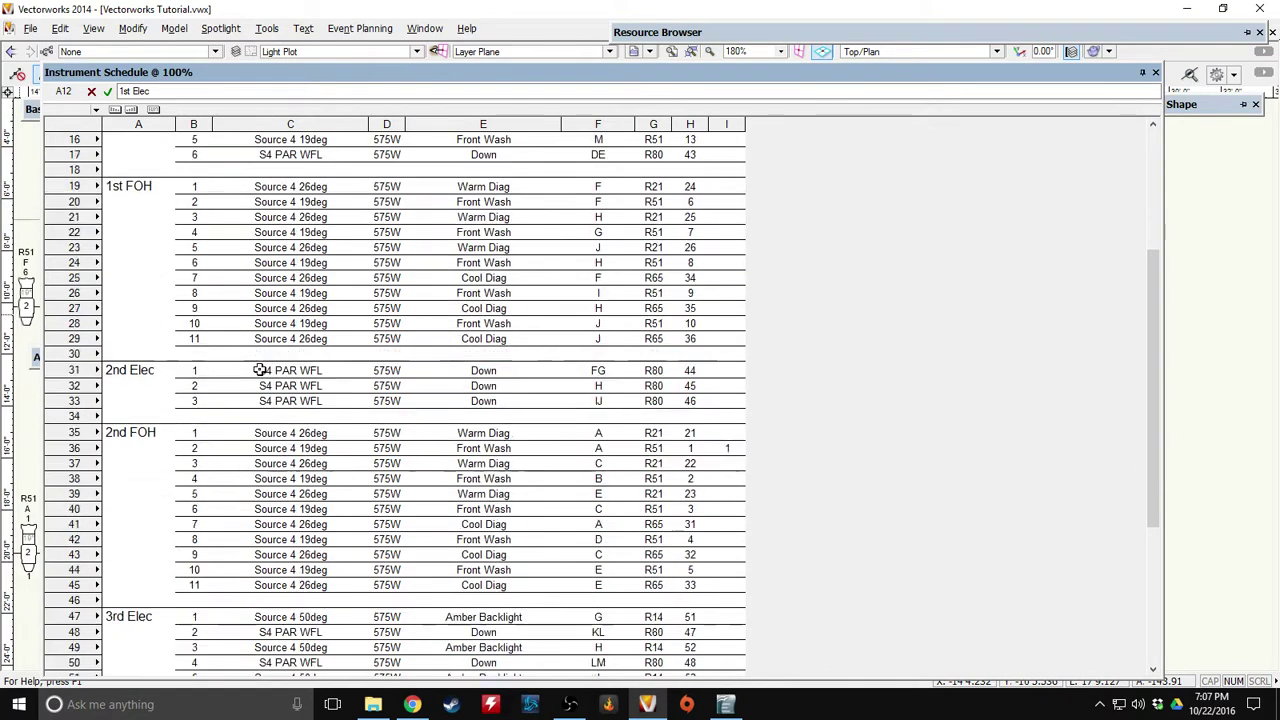
pyautogui.scroll(7, 257, 369)
pyautogui.scroll(-6, 210, 330)
pyautogui.scroll(-2, 166, 290)
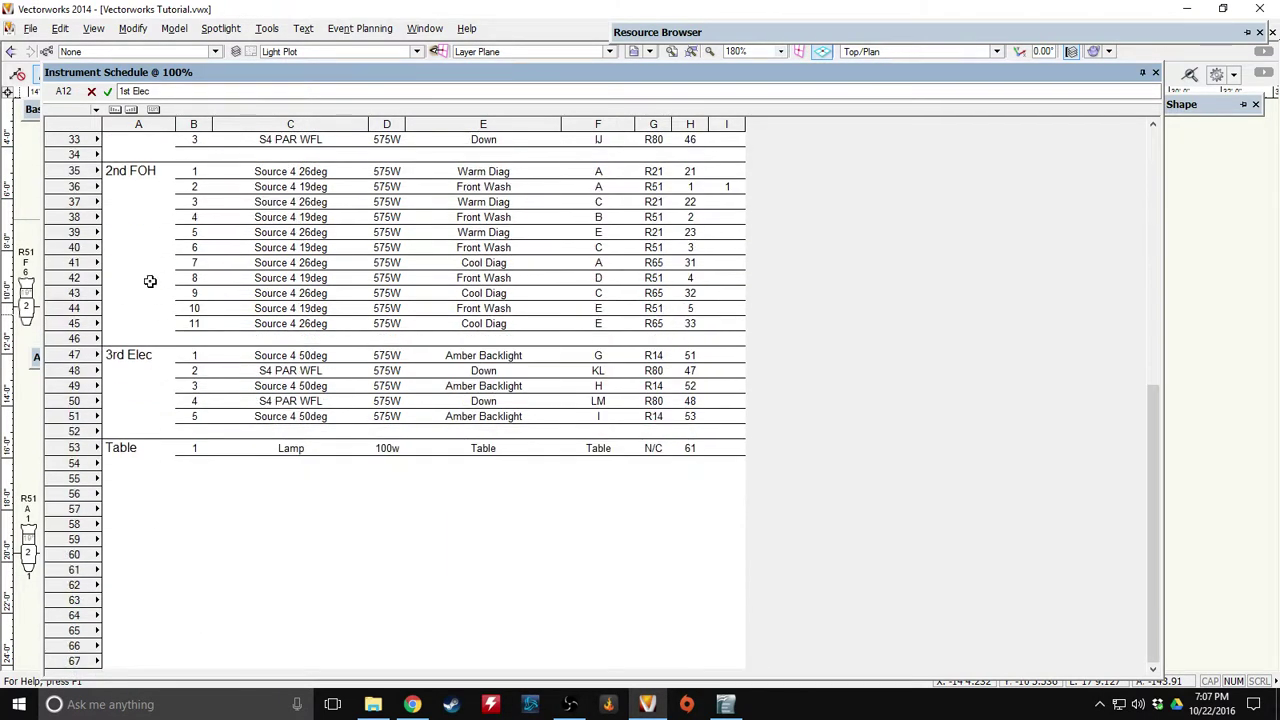
pyautogui.scroll(11, 149, 277)
pyautogui.scroll(-3, 144, 376)
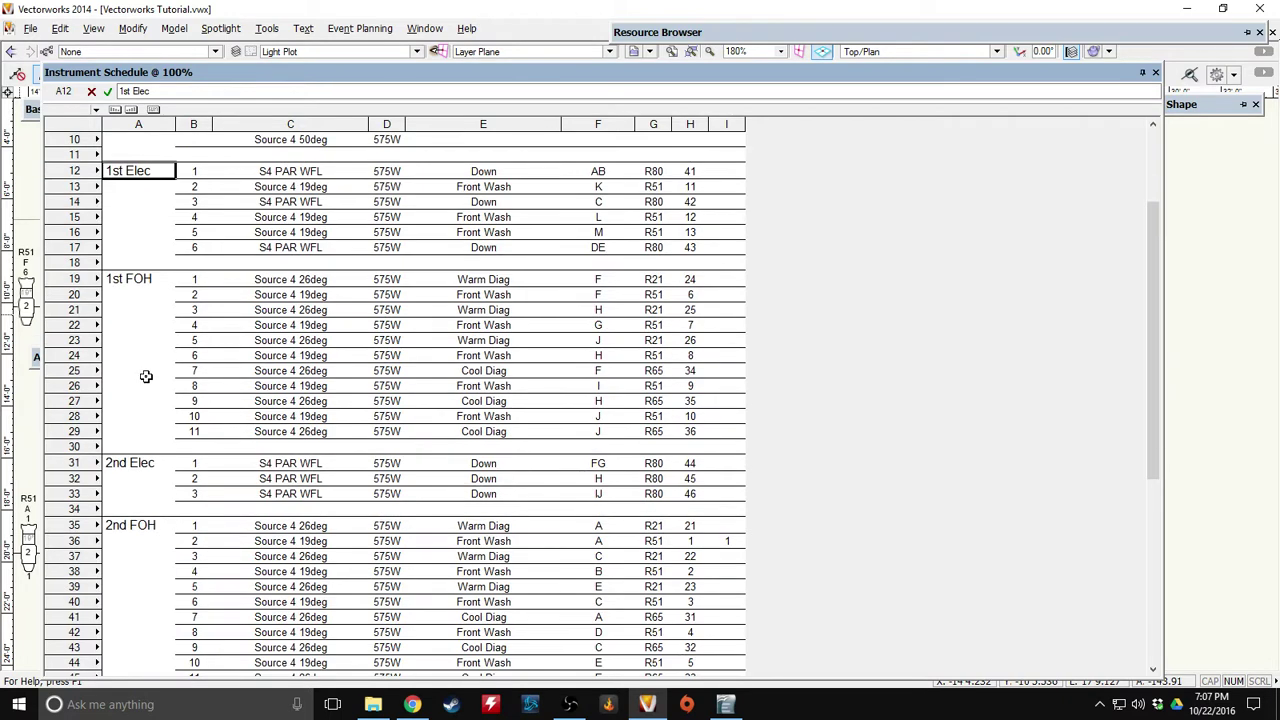
pyautogui.scroll(1, 161, 365)
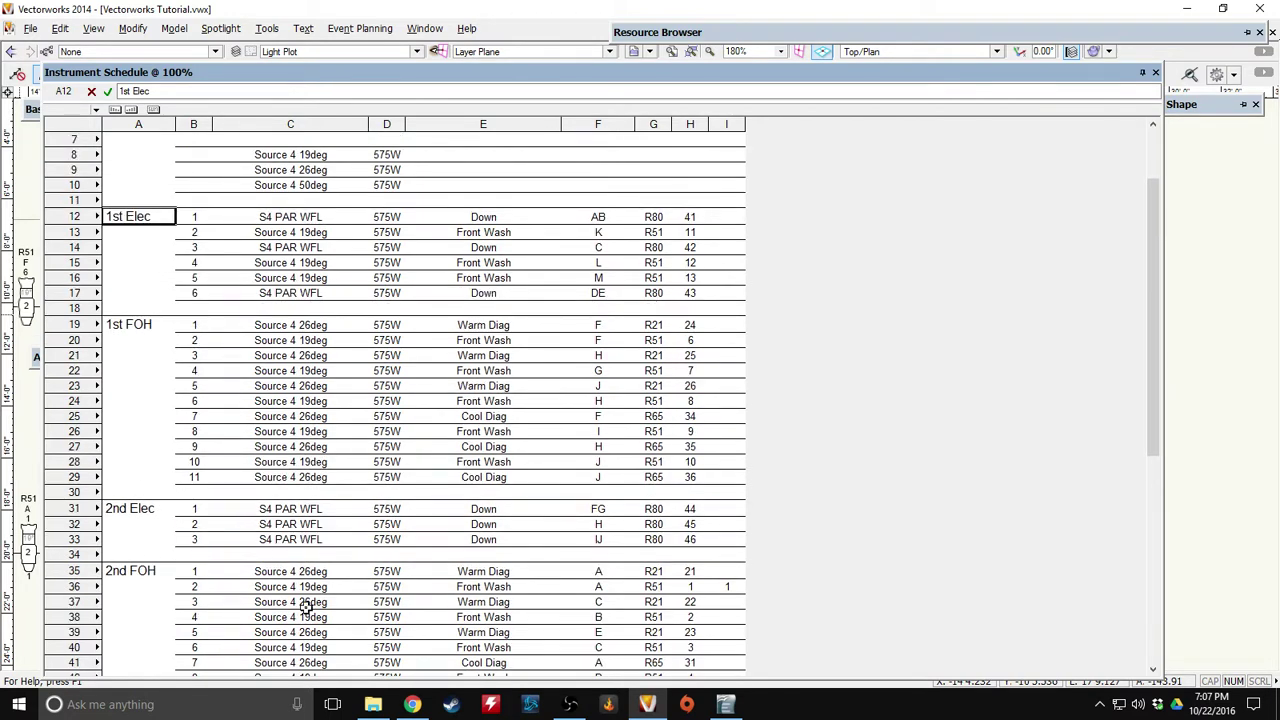
pyautogui.scroll(2, 231, 455)
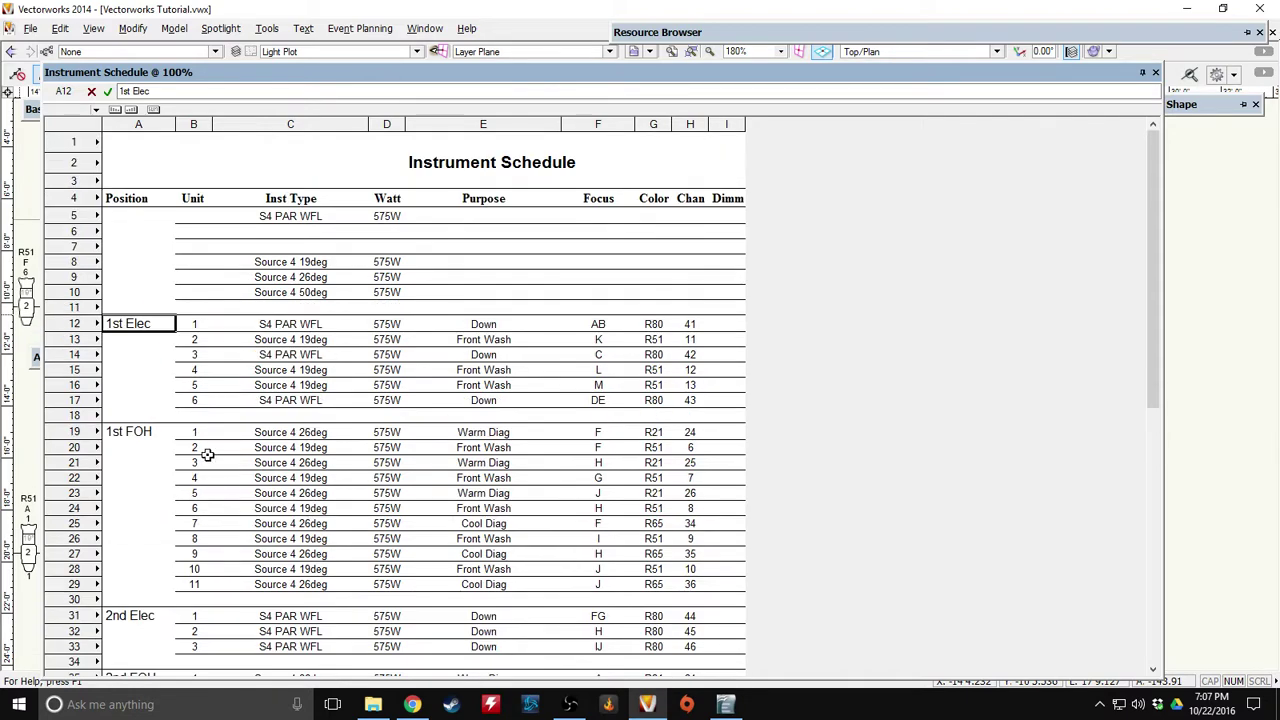
pyautogui.scroll(-10, 257, 477)
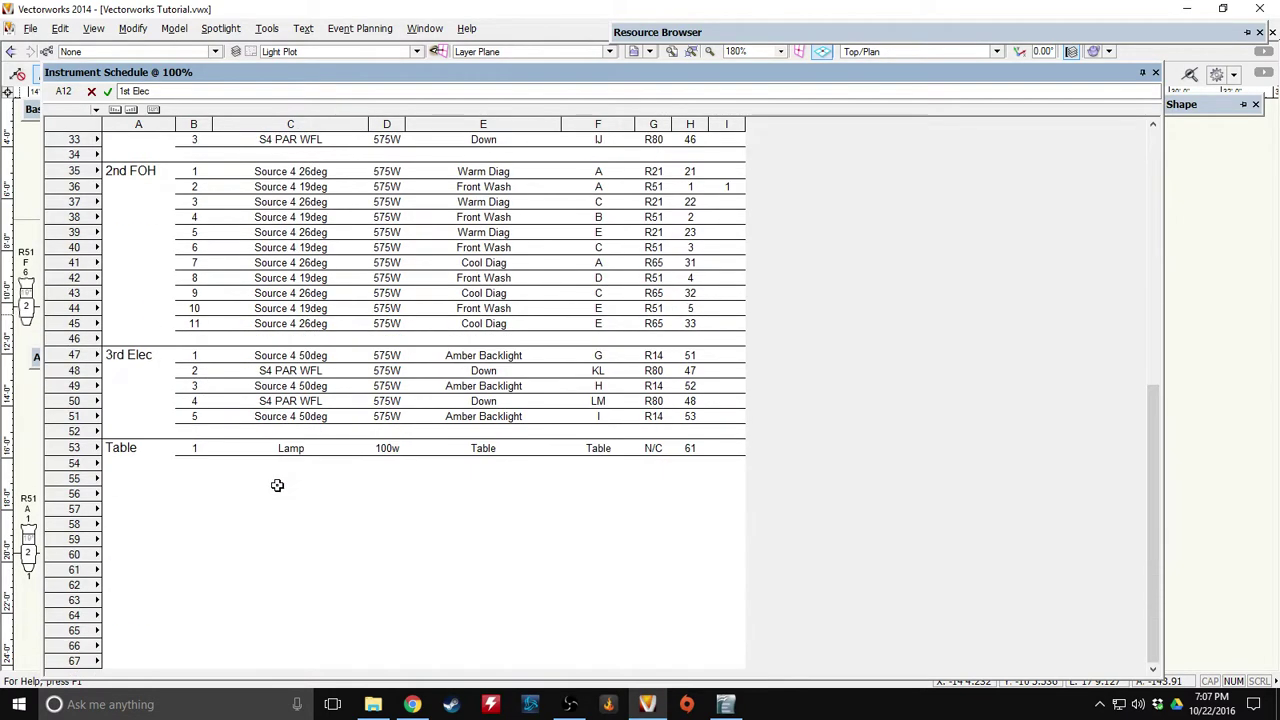
pyautogui.scroll(10, 280, 490)
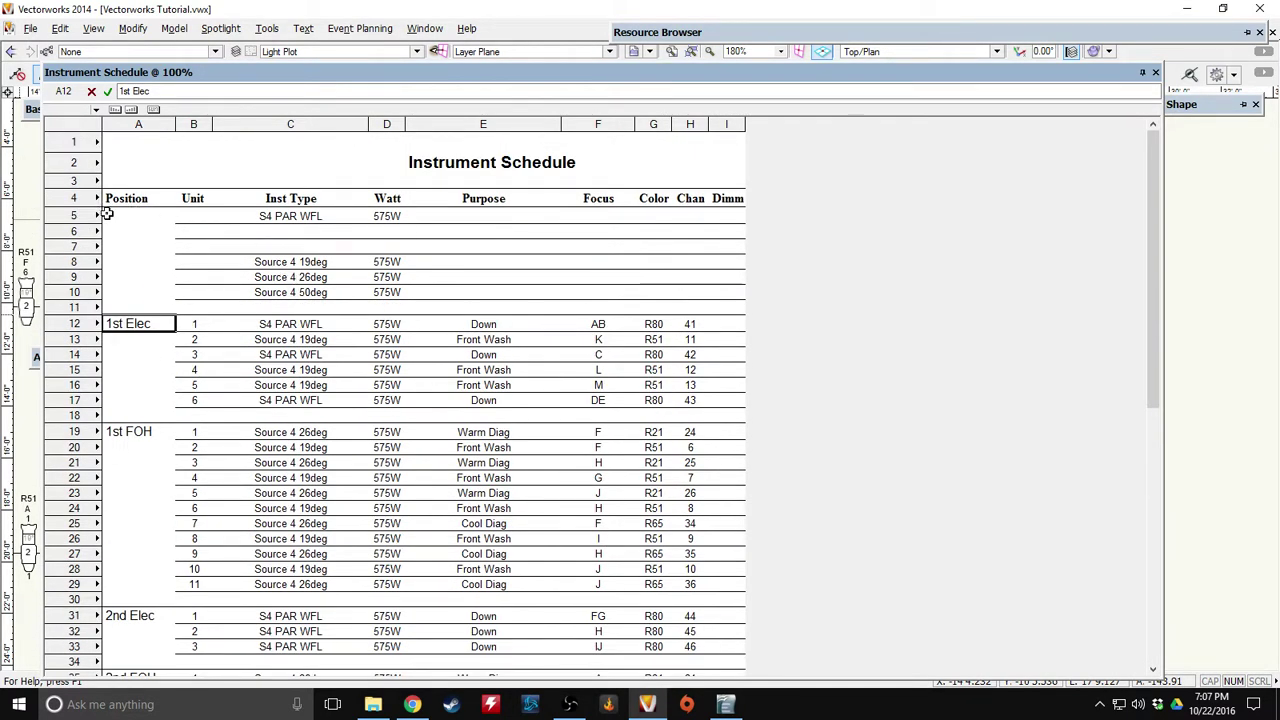
# Examine the Instrument Schedule entries without a position in rows 5 to 11, and close the worksheet.
pyautogui.moveTo(75, 215); pyautogui.dragTo(93, 307)
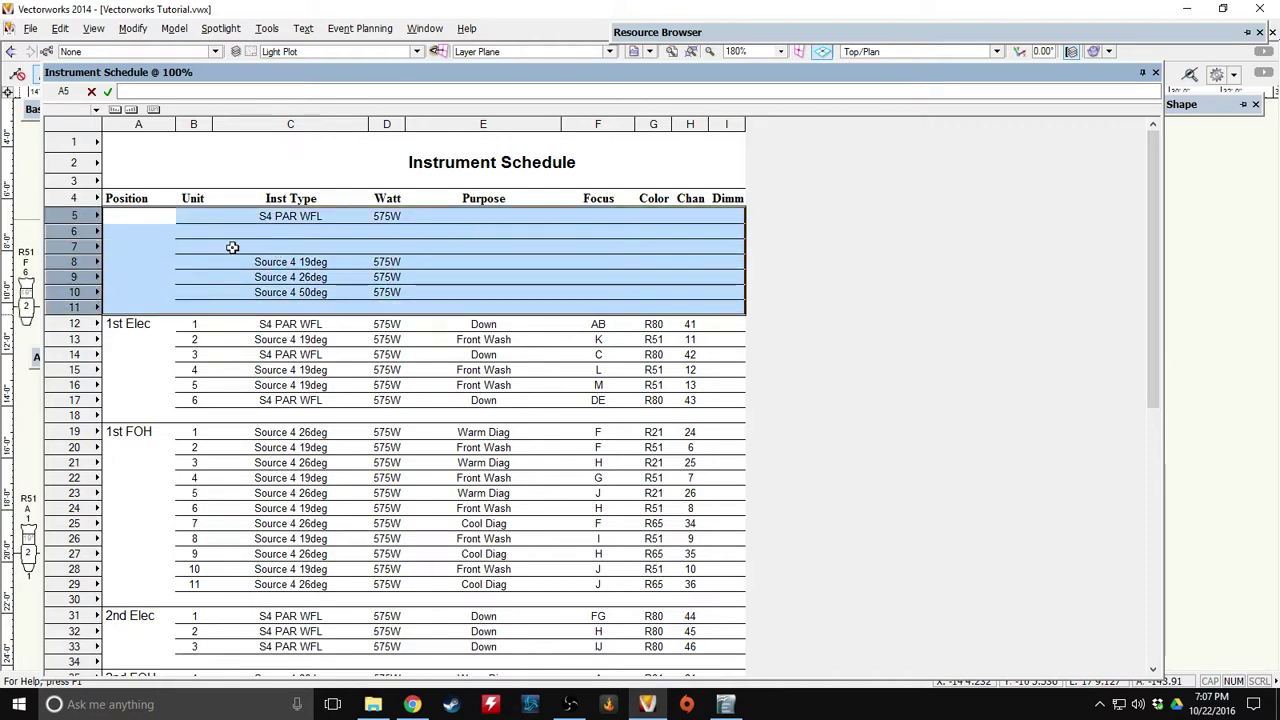
pyautogui.click(296, 277)
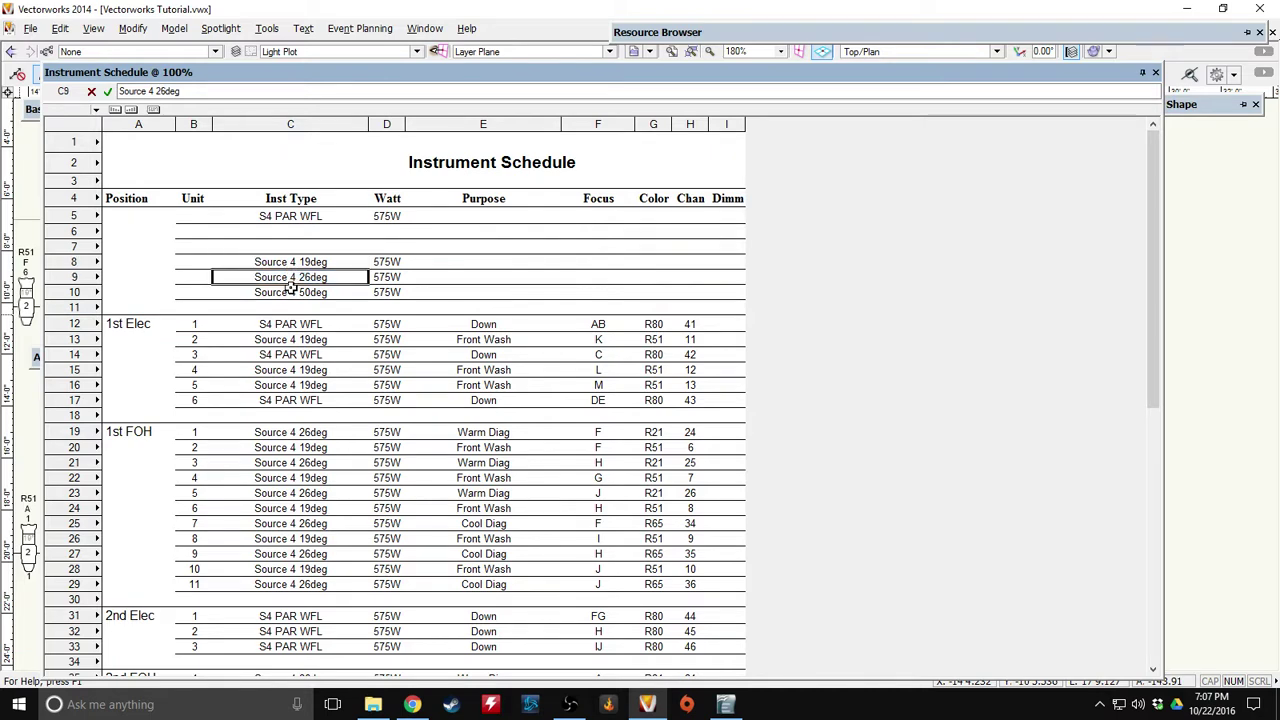
pyautogui.click(285, 262)
pyautogui.click(268, 292)
pyautogui.click(270, 262)
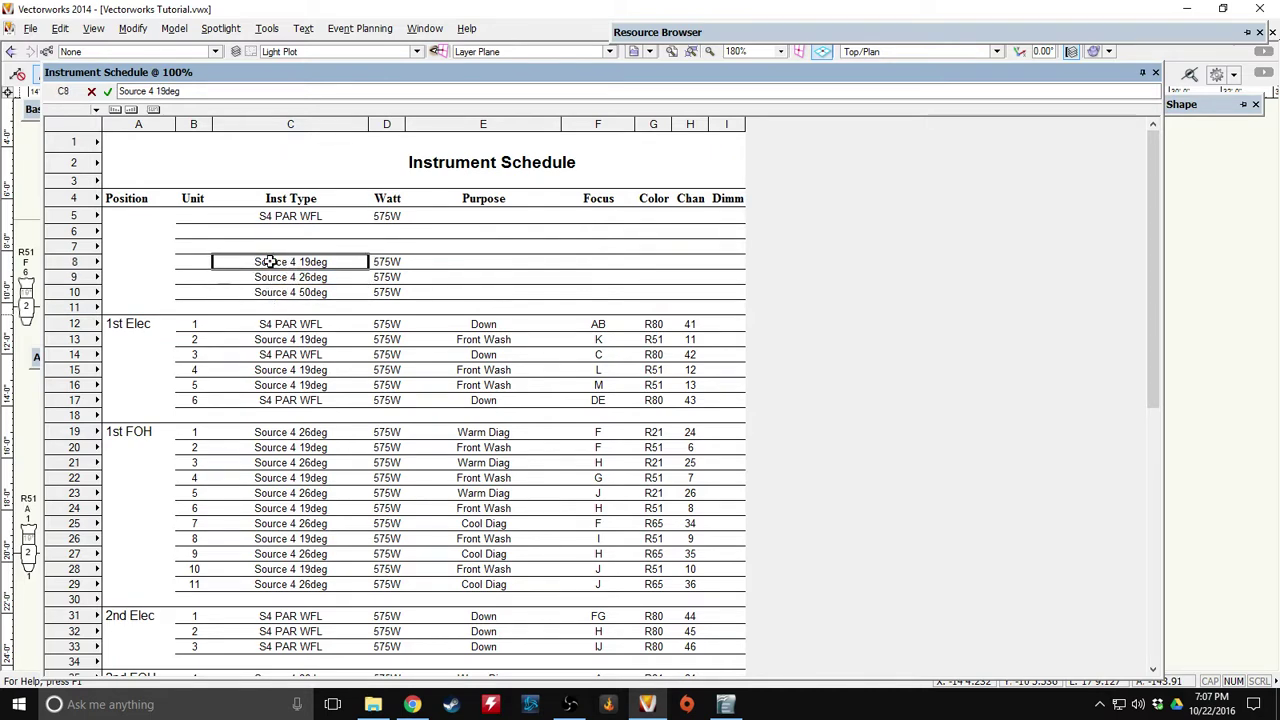
pyautogui.click(296, 216)
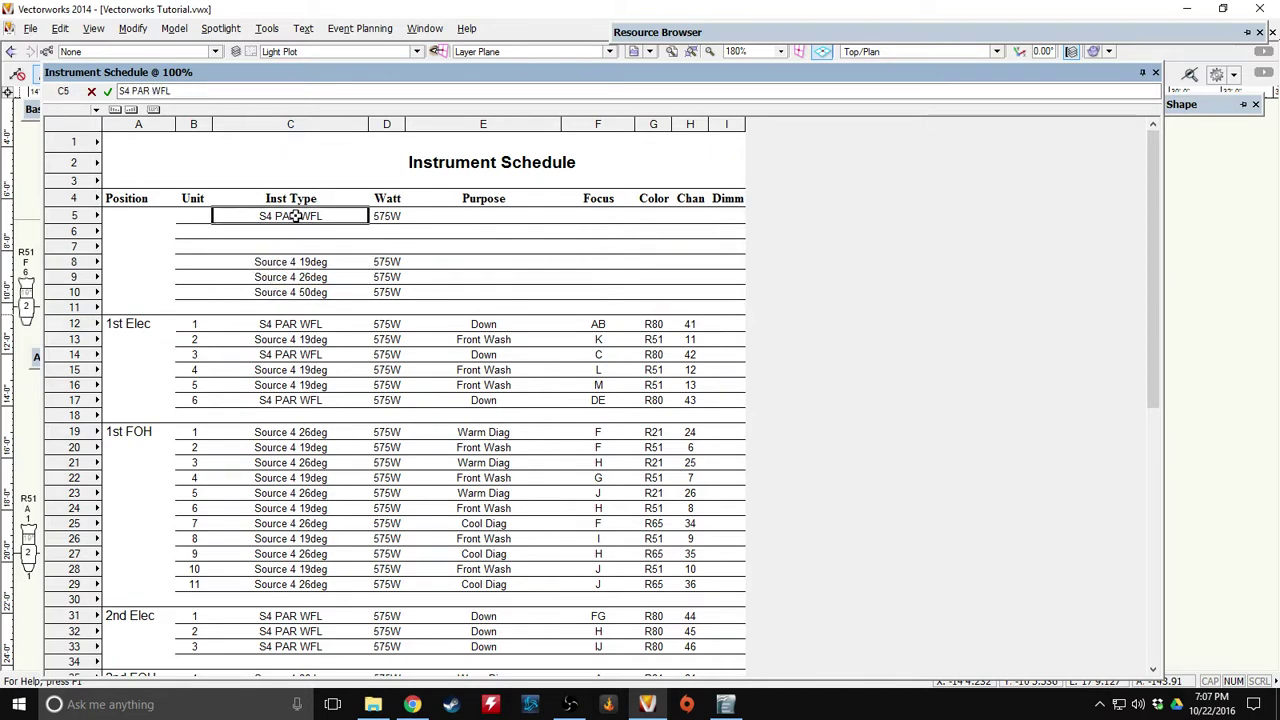
pyautogui.moveTo(277, 265); pyautogui.dragTo(271, 292)
pyautogui.click(265, 262)
pyautogui.click(254, 246)
pyautogui.click(256, 234)
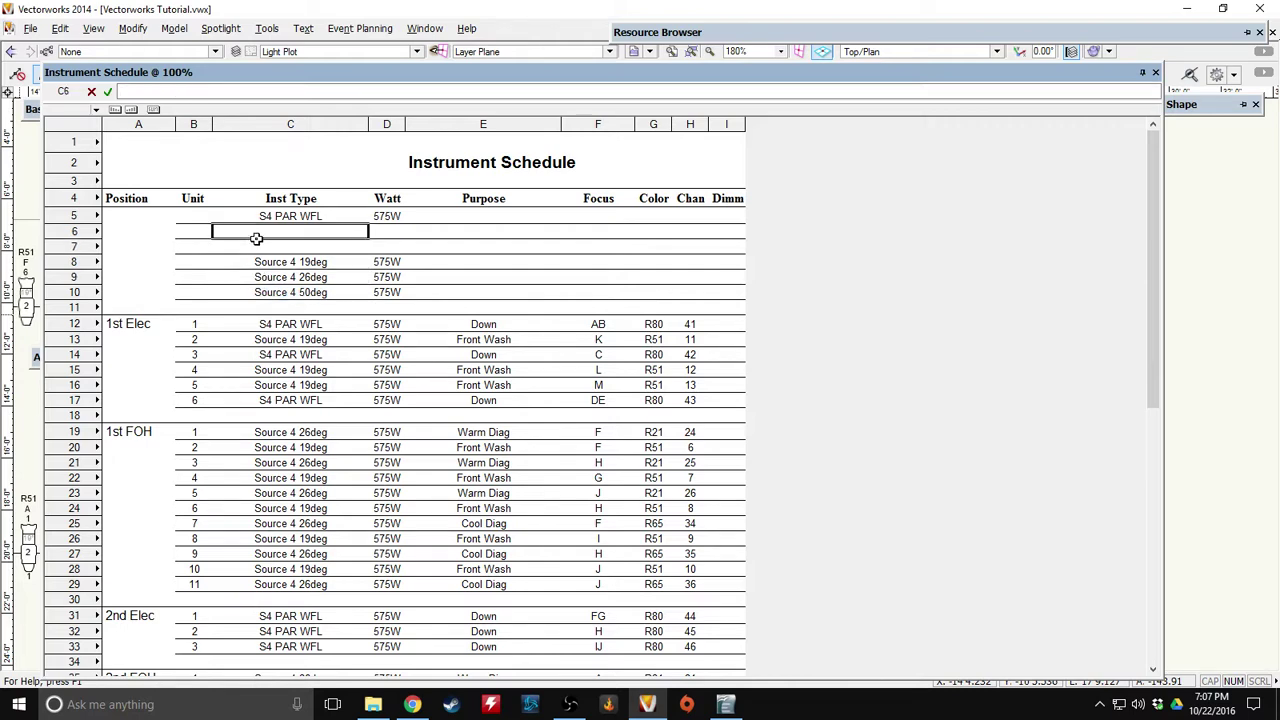
pyautogui.moveTo(280, 233); pyautogui.dragTo(320, 295)
pyautogui.click(323, 236)
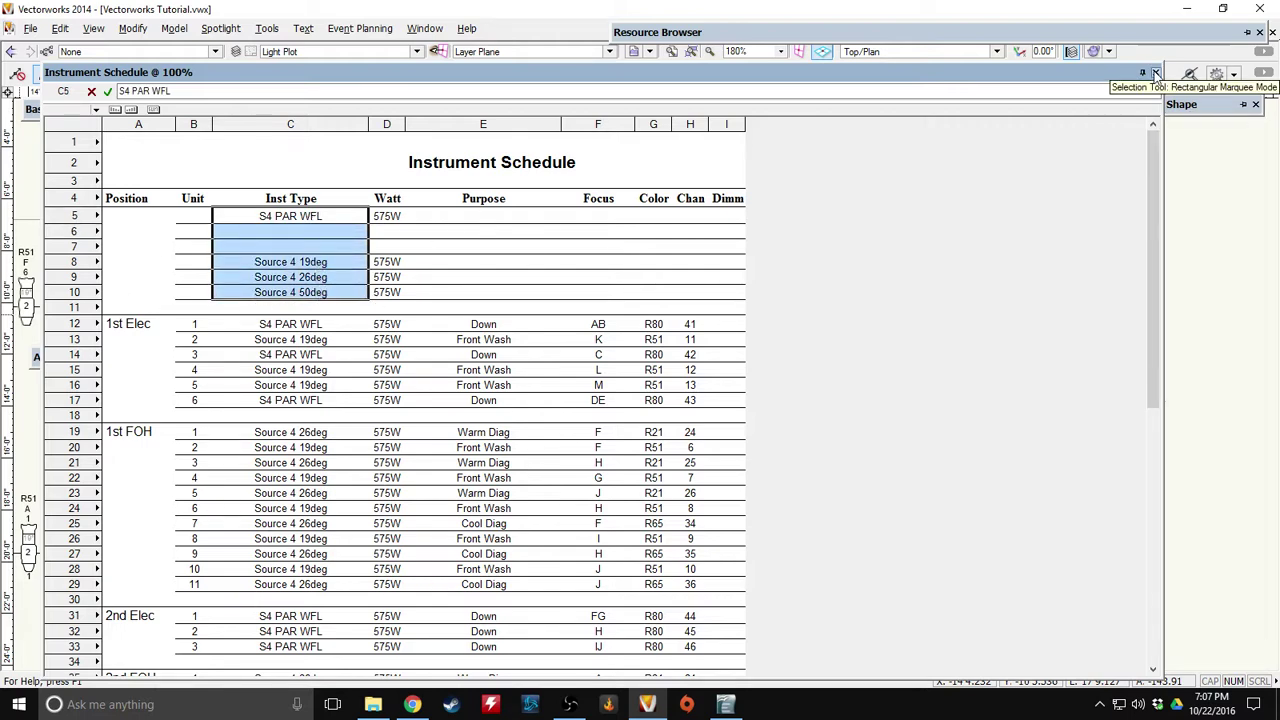
pyautogui.click(1155, 72)
# Examine the instrument symbols in the Lighting Legend and the hanging positions across the light plot.
pyautogui.scroll(-3, 303, 443)
pyautogui.scroll(3, 300, 443)
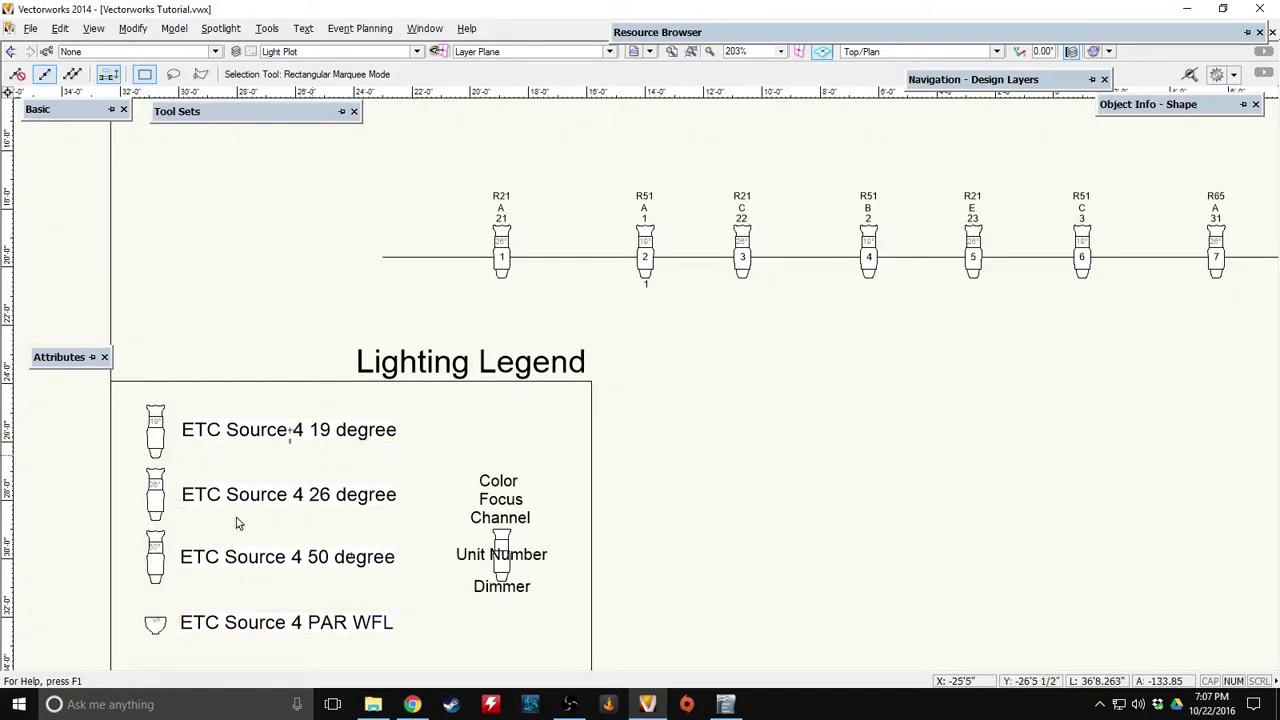
pyautogui.scroll(-2, 834, 366)
pyautogui.moveTo(912, 227); pyautogui.dragTo(466, 436, button='middle')
pyautogui.scroll(-2, 430, 320)
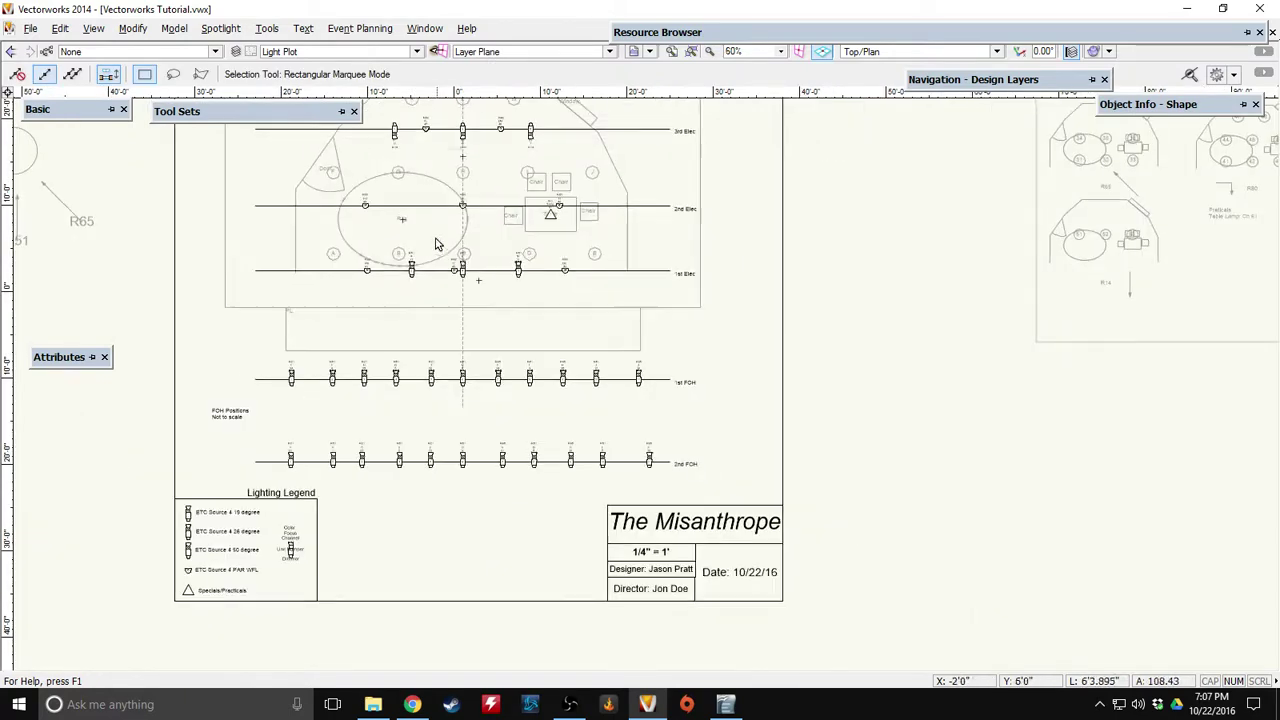
pyautogui.scroll(2, 427, 333)
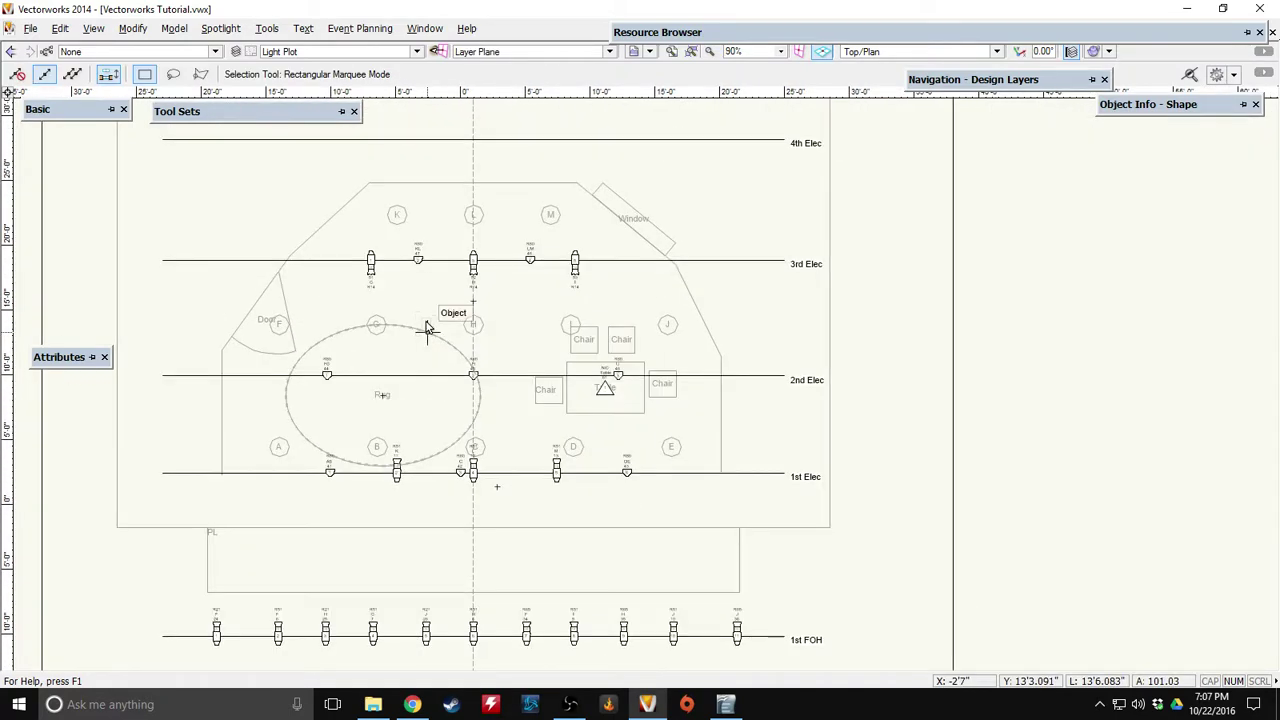